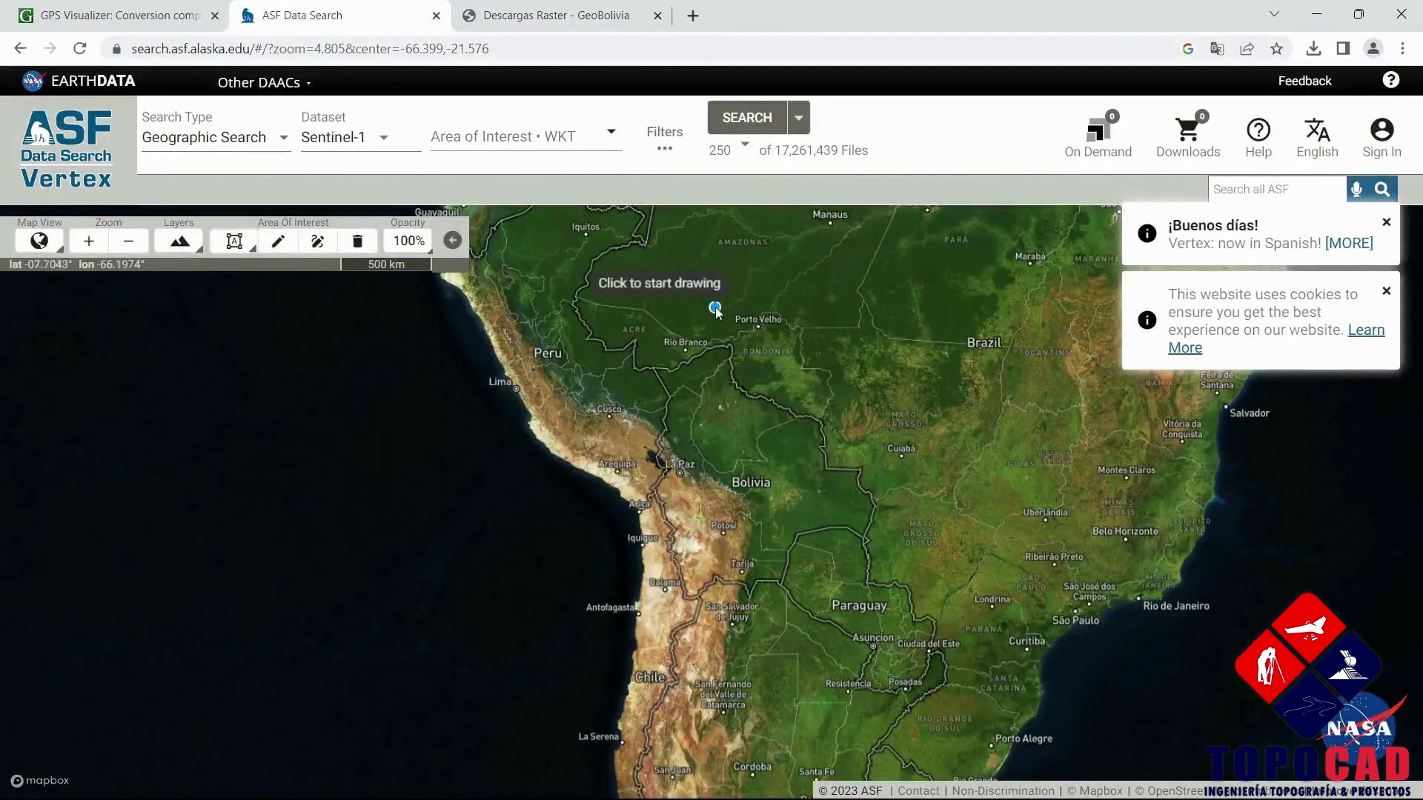
# Locate the pale plain east of Putre, near Lauca National Park, on the map.
pyautogui.scroll(1, 656, 523)
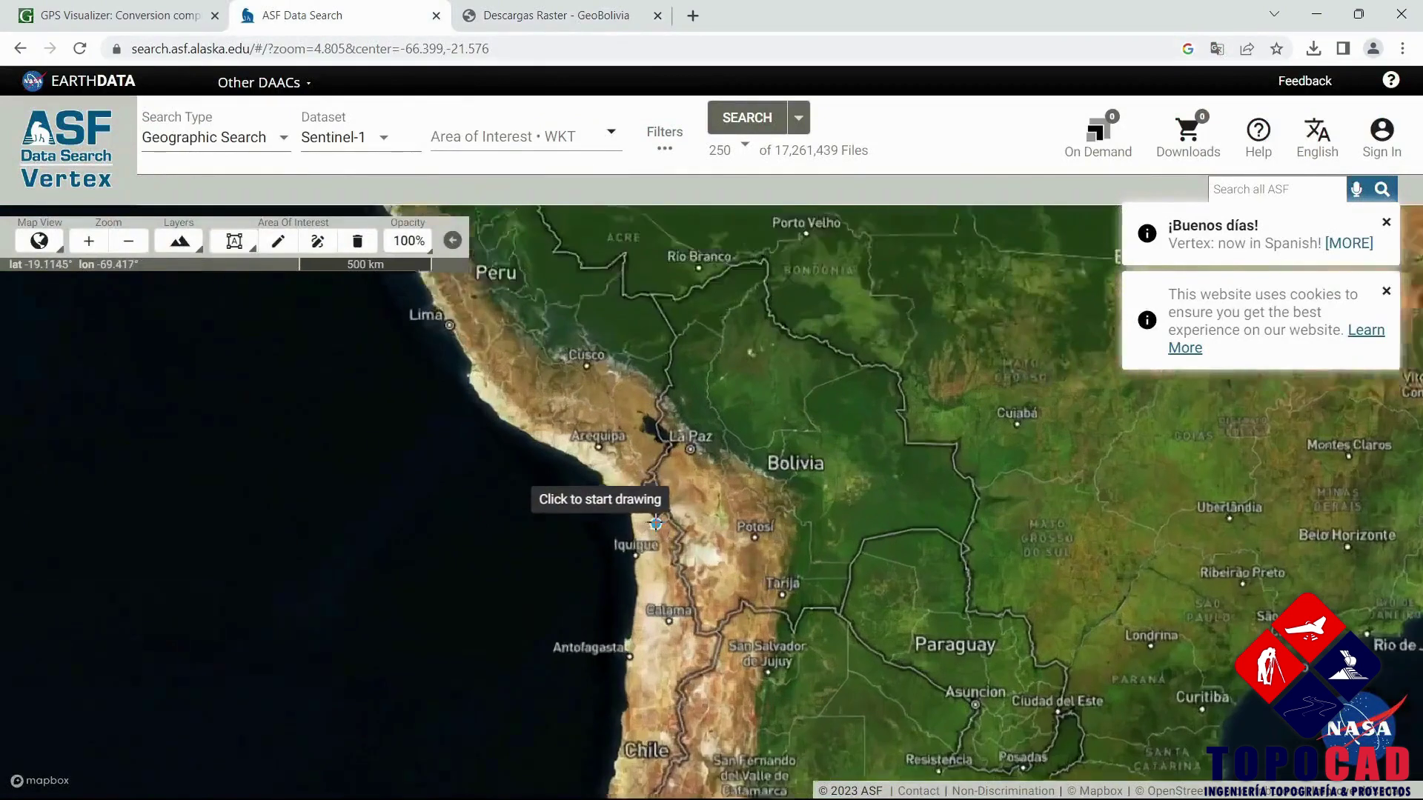
pyautogui.scroll(3, 656, 523)
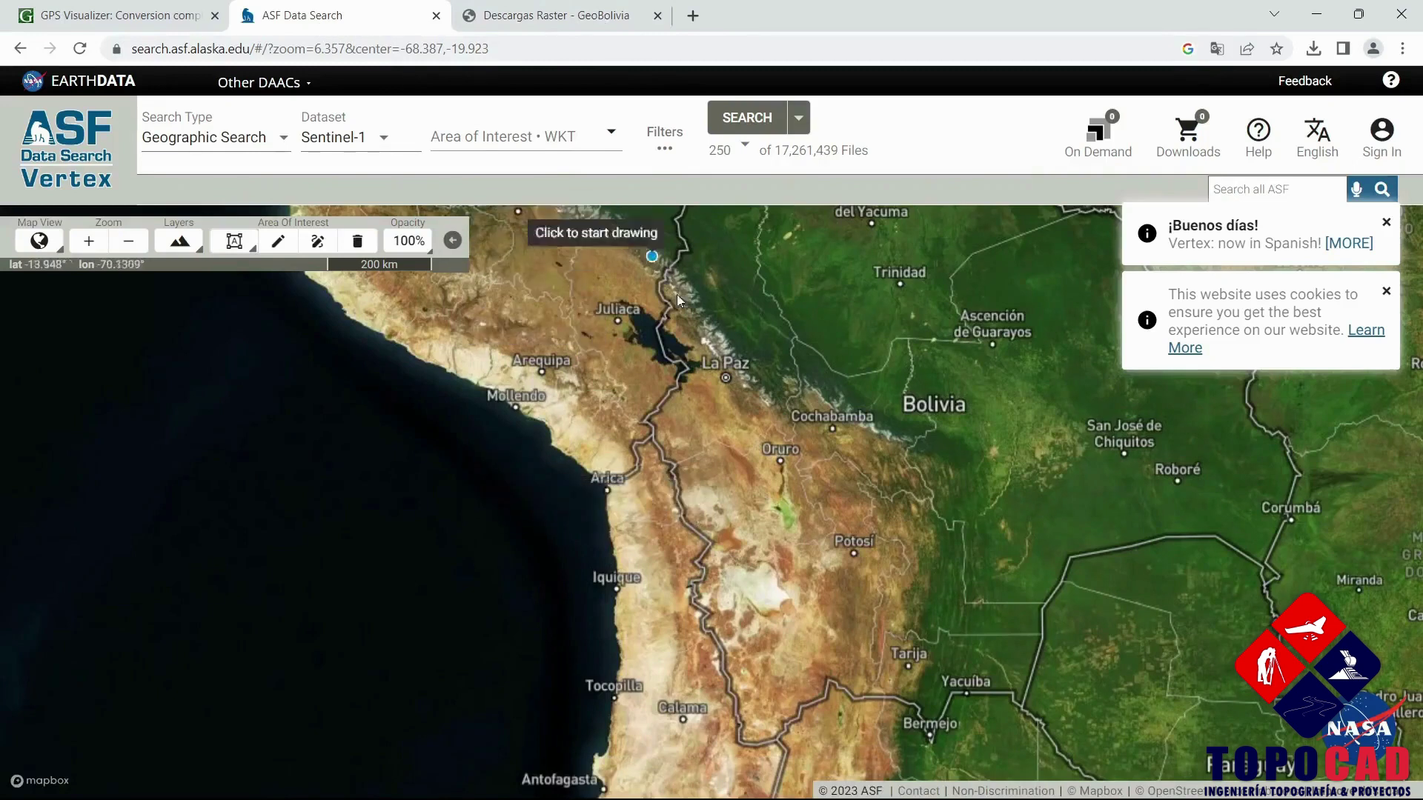
pyautogui.scroll(1, 648, 487)
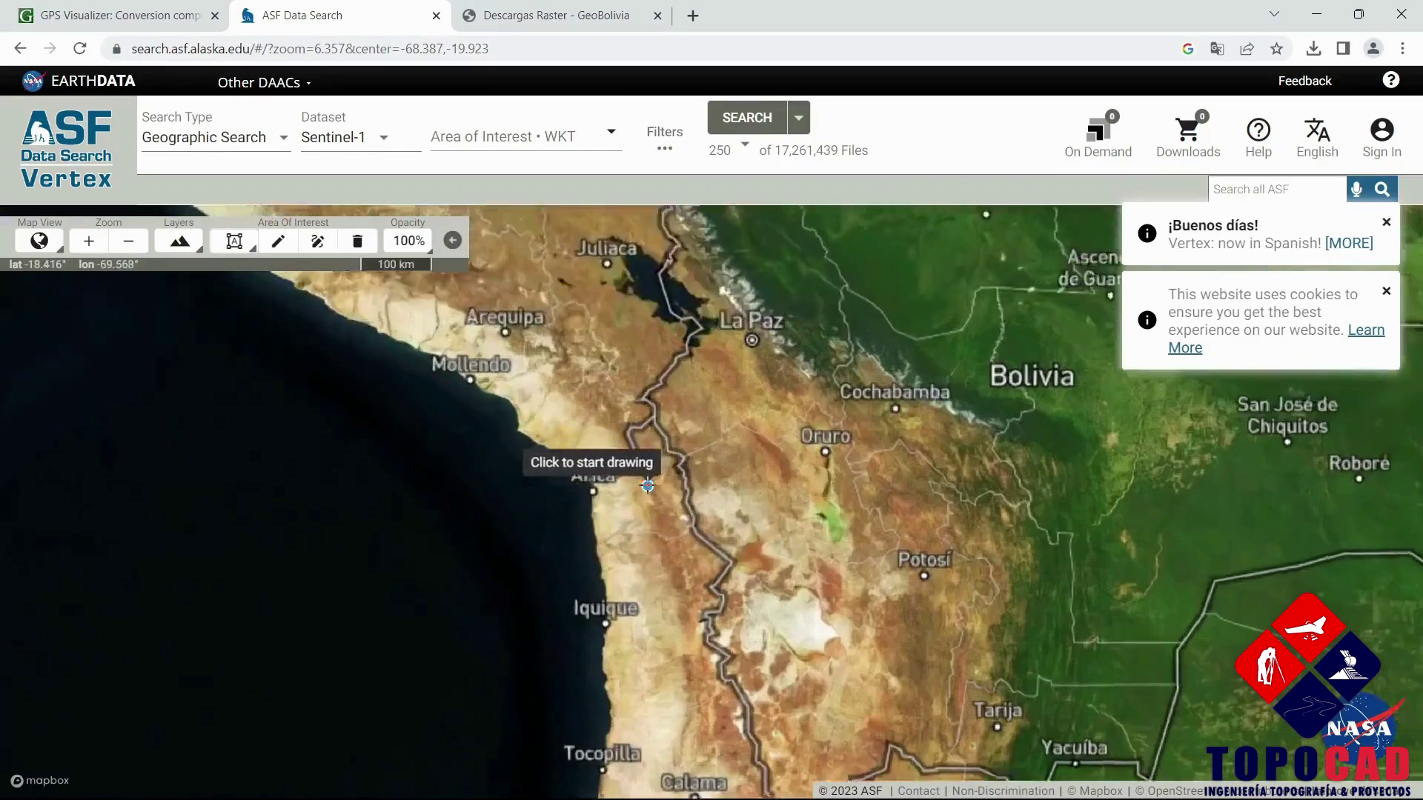
pyautogui.scroll(1, 648, 486)
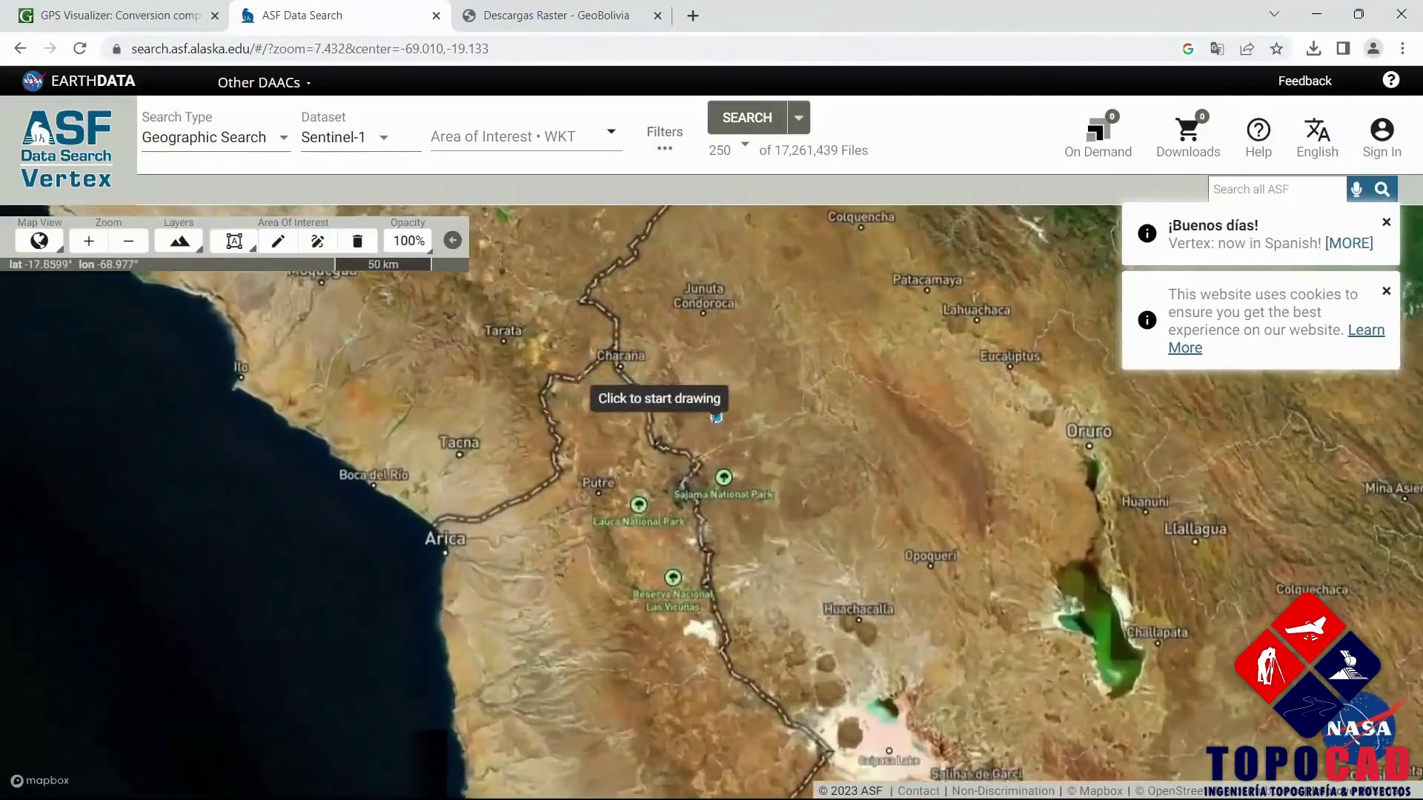
pyautogui.scroll(3, 630, 496)
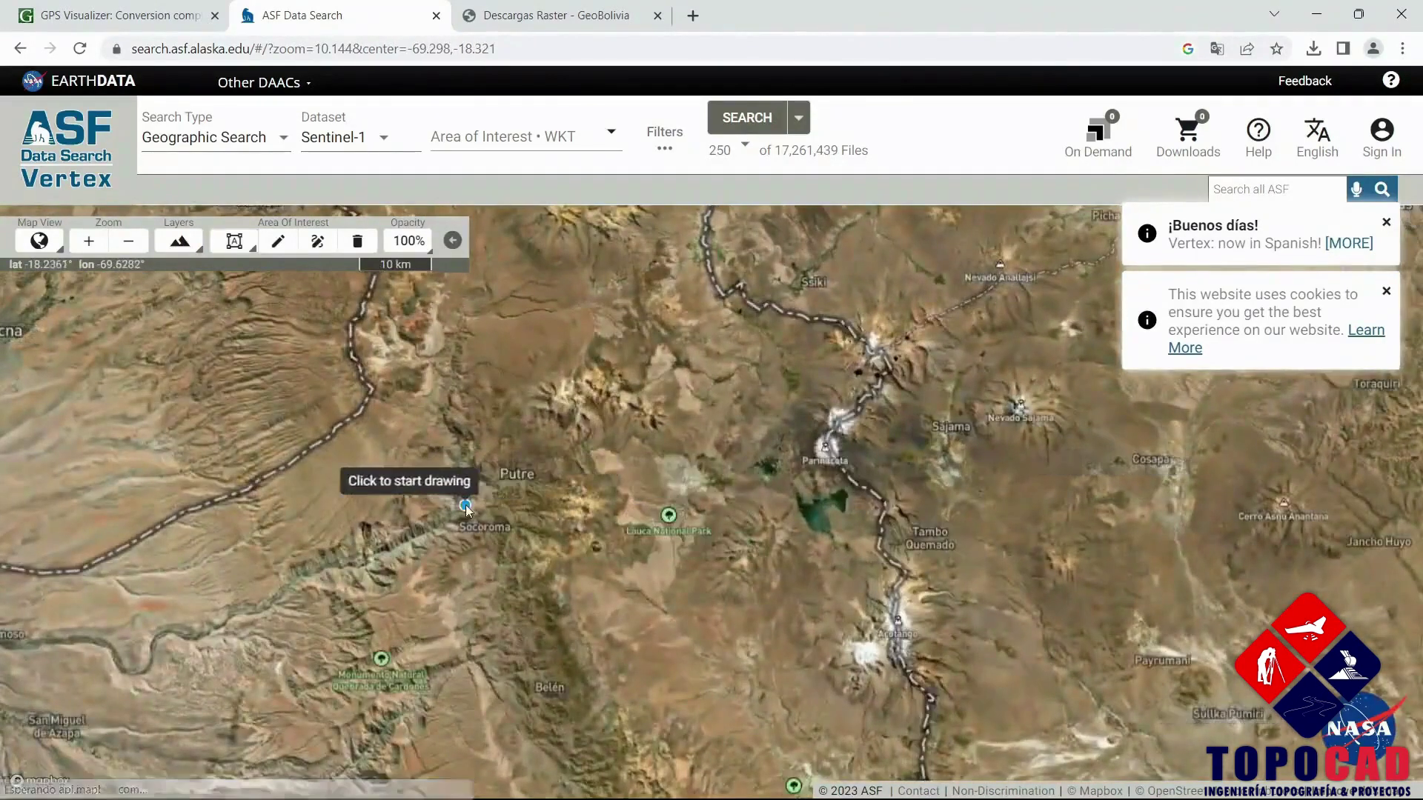
pyautogui.scroll(1, 517, 490)
pyautogui.scroll(1, 677, 423)
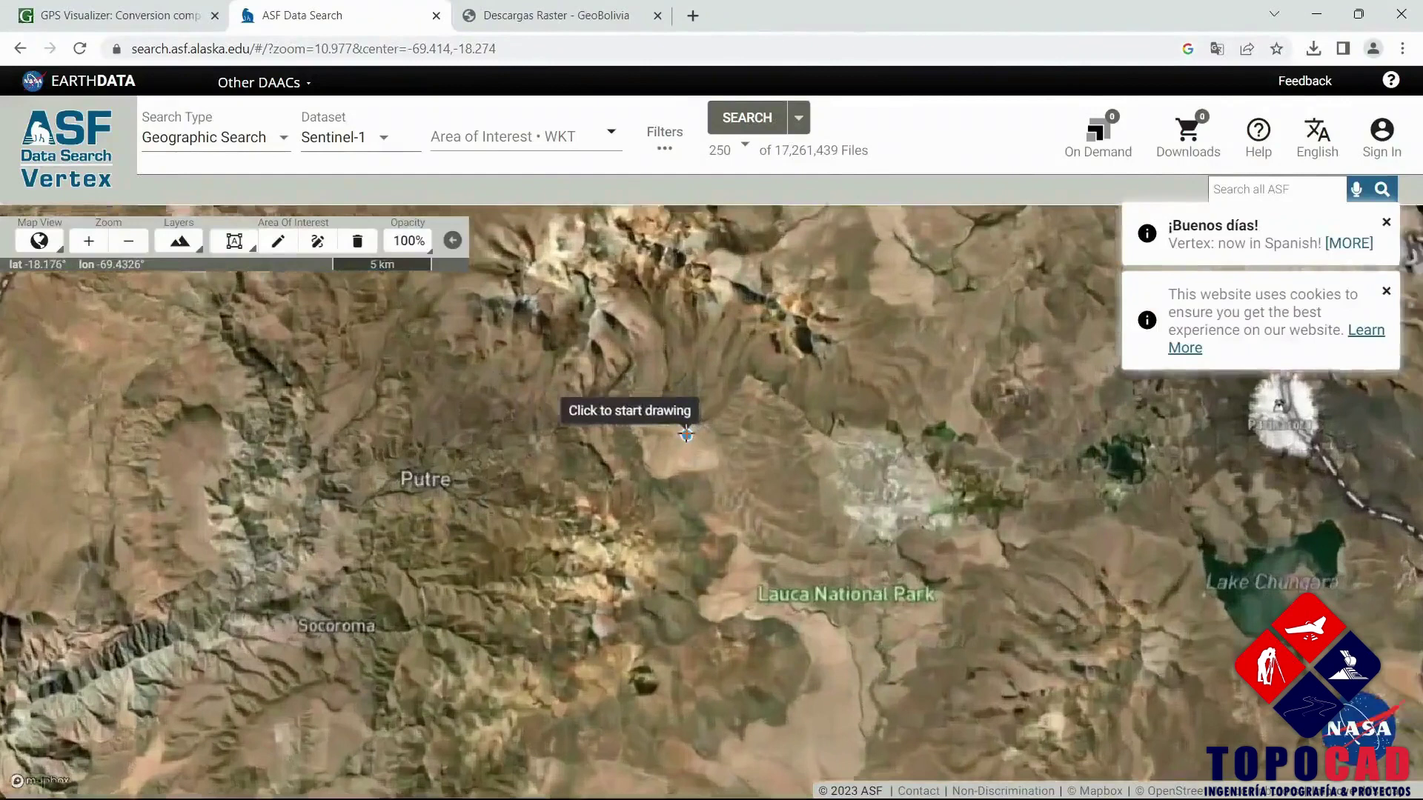
pyautogui.scroll(2, 686, 434)
pyautogui.scroll(1, 715, 418)
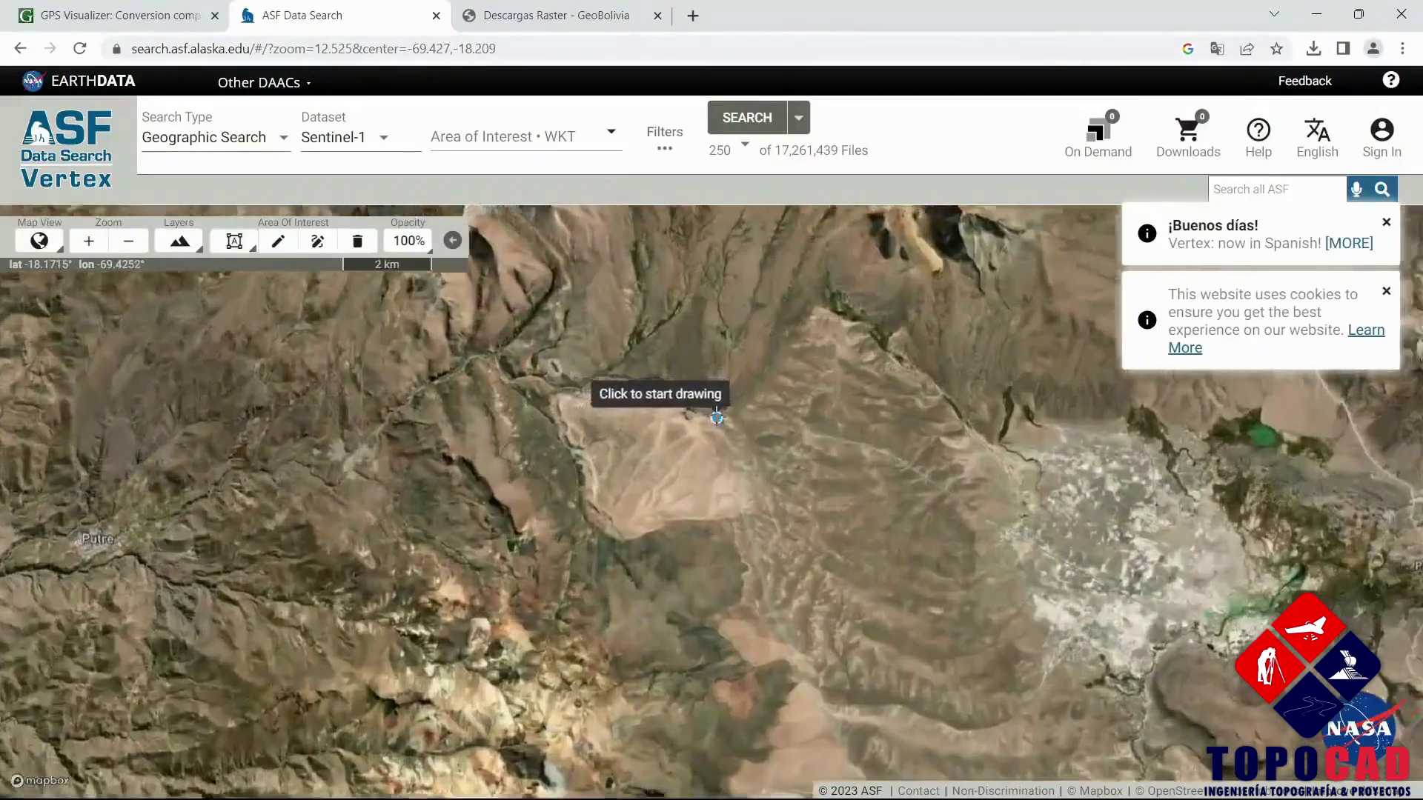
pyautogui.scroll(1, 716, 417)
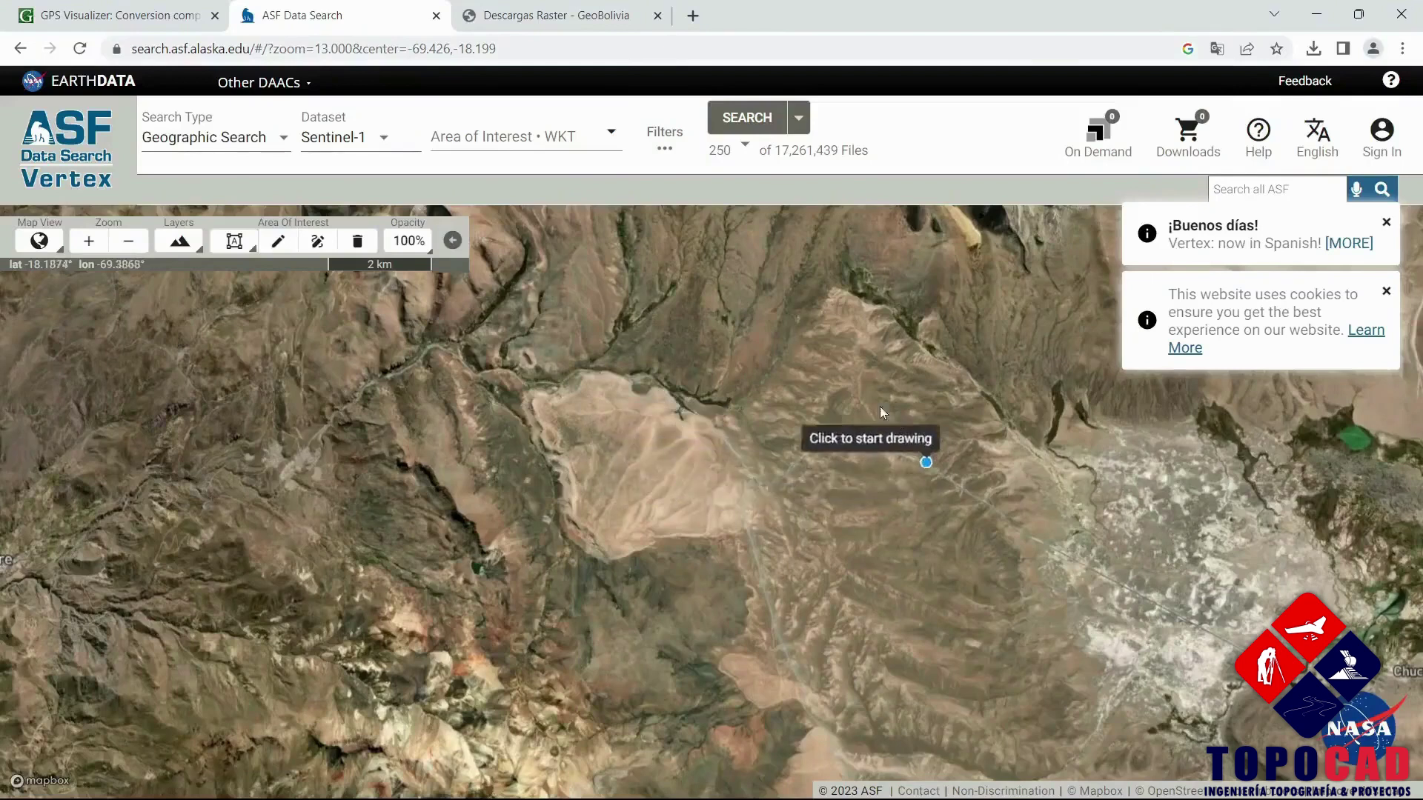
# Select ALOS PALSAR as the search dataset and check the area of interest options.
pyautogui.click(386, 143)
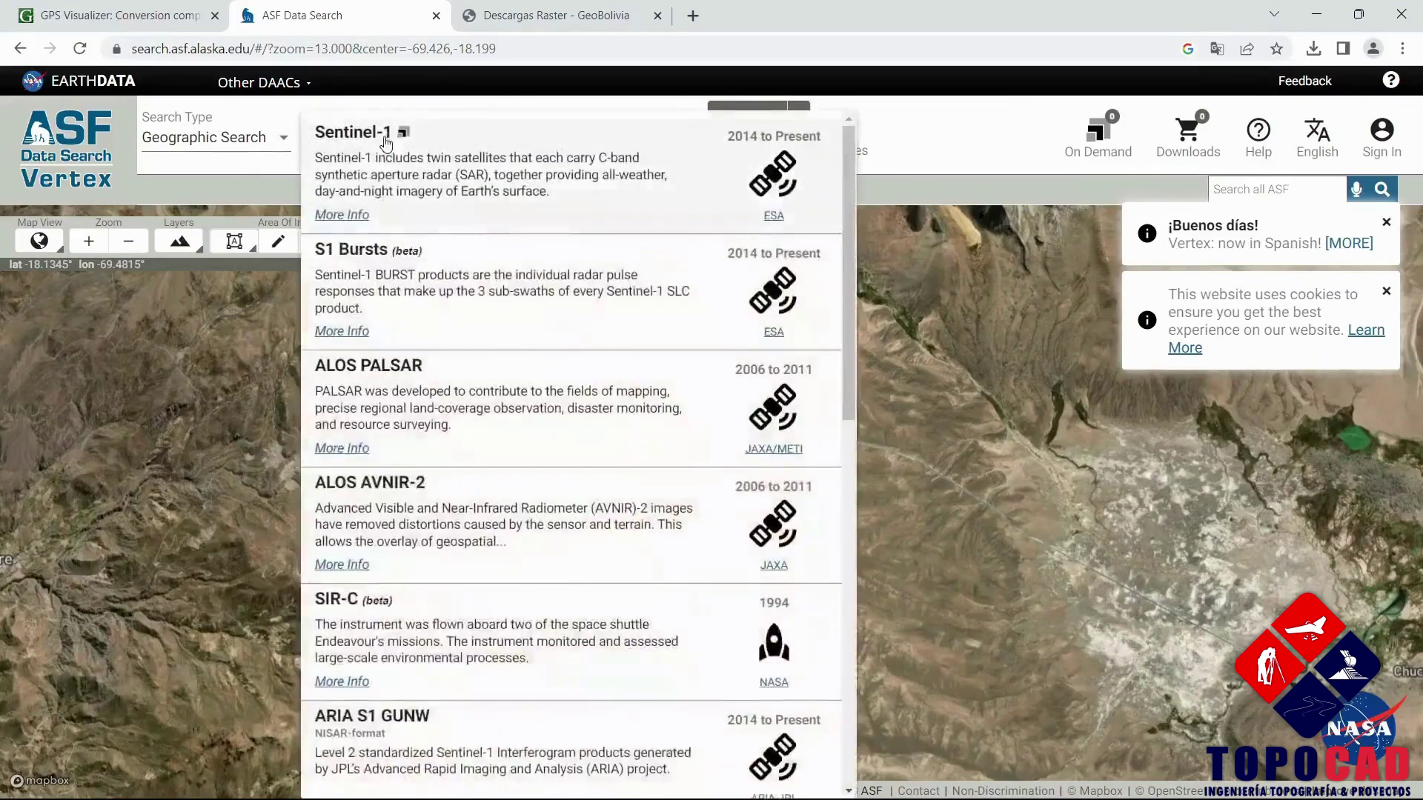
pyautogui.click(407, 388)
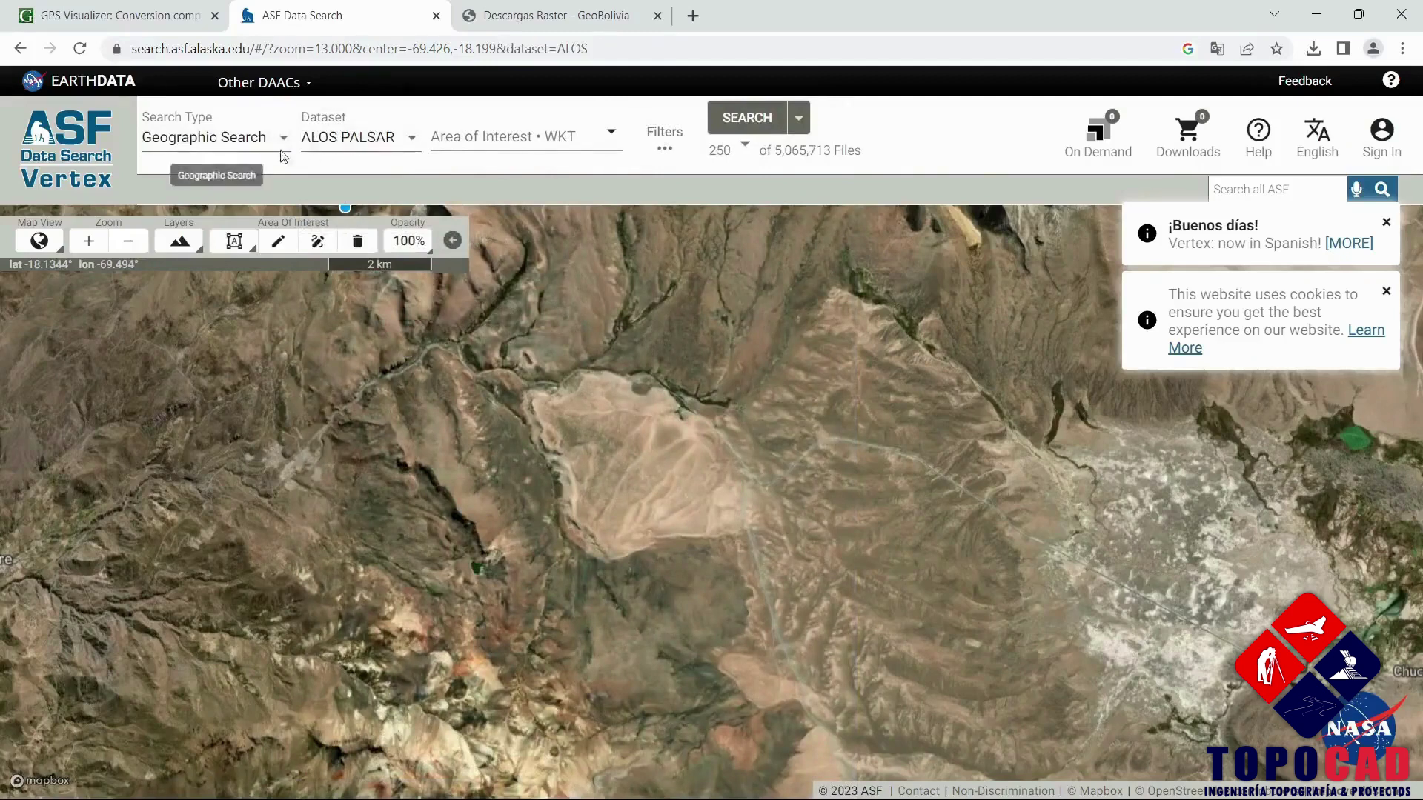
pyautogui.click(613, 136)
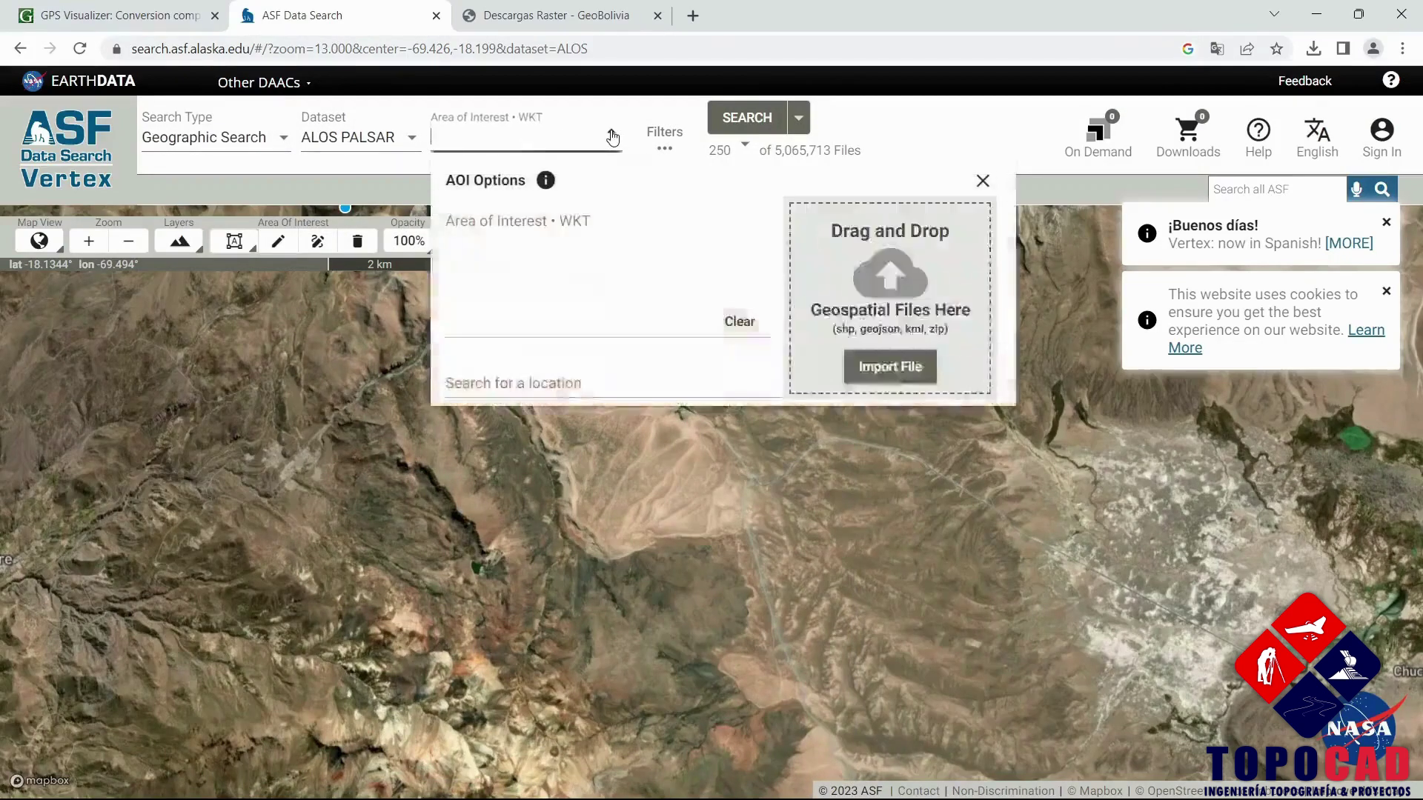
pyautogui.click(982, 181)
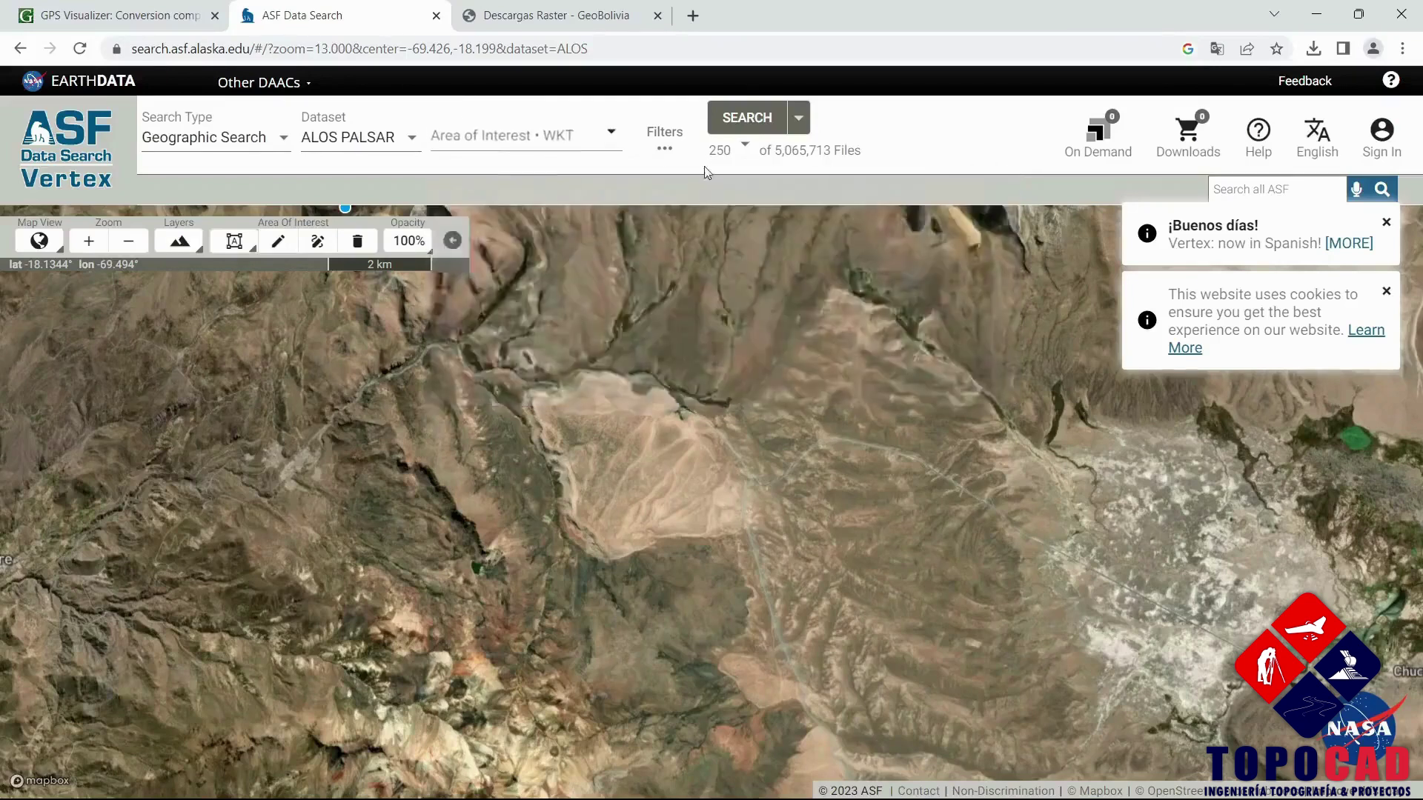
# Restrict the search filters to the Hi-Res Terrain Corrected file type.
pyautogui.click(667, 150)
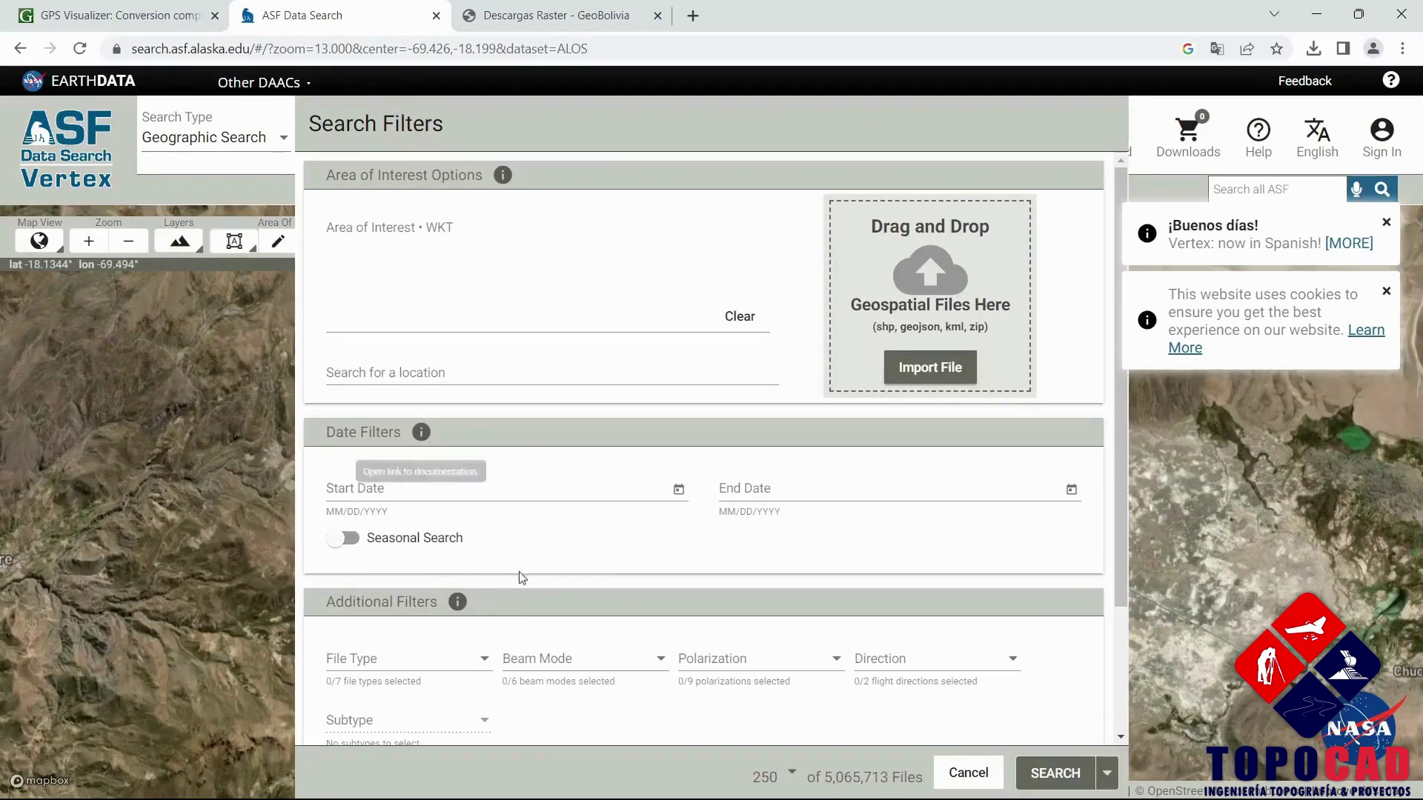
pyautogui.scroll(-2, 518, 575)
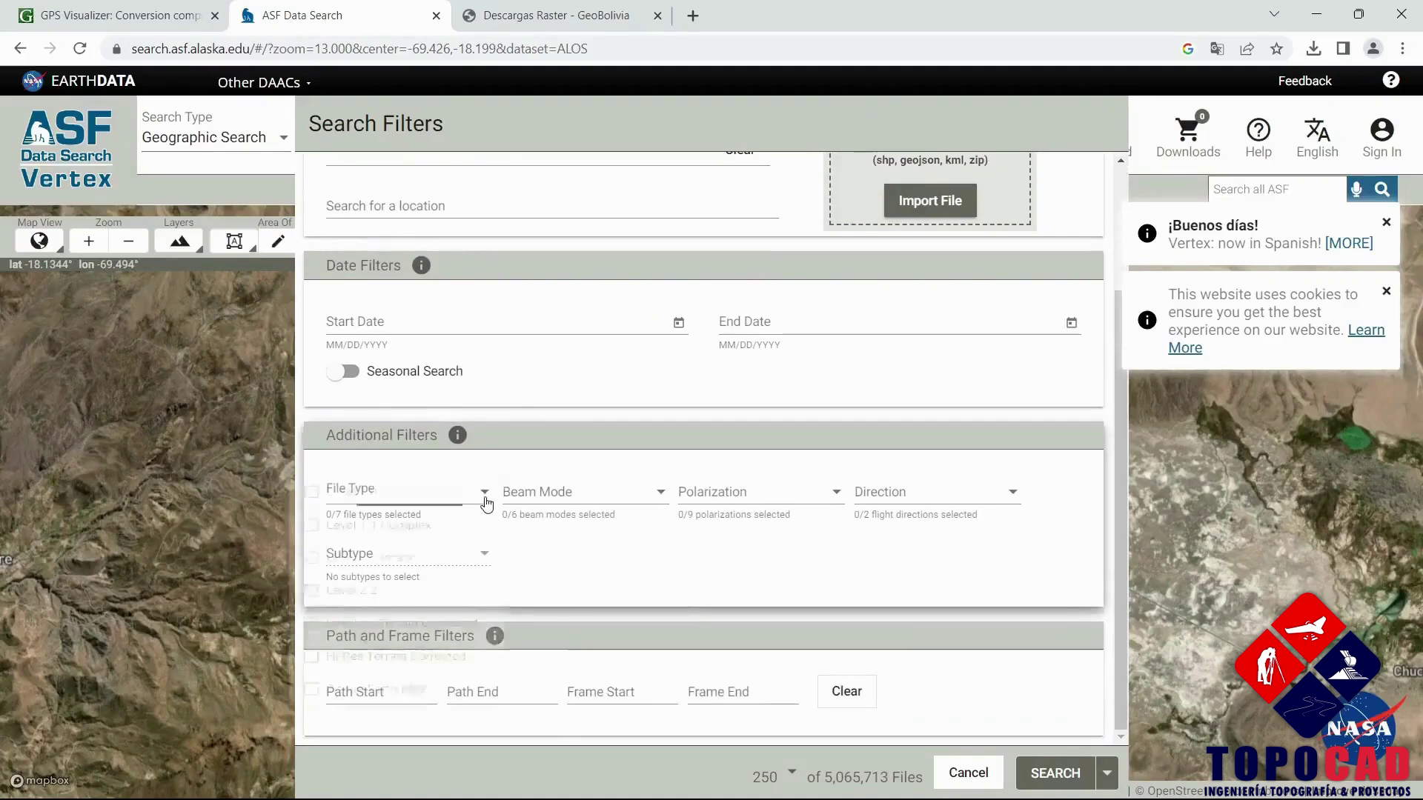
pyautogui.click(484, 493)
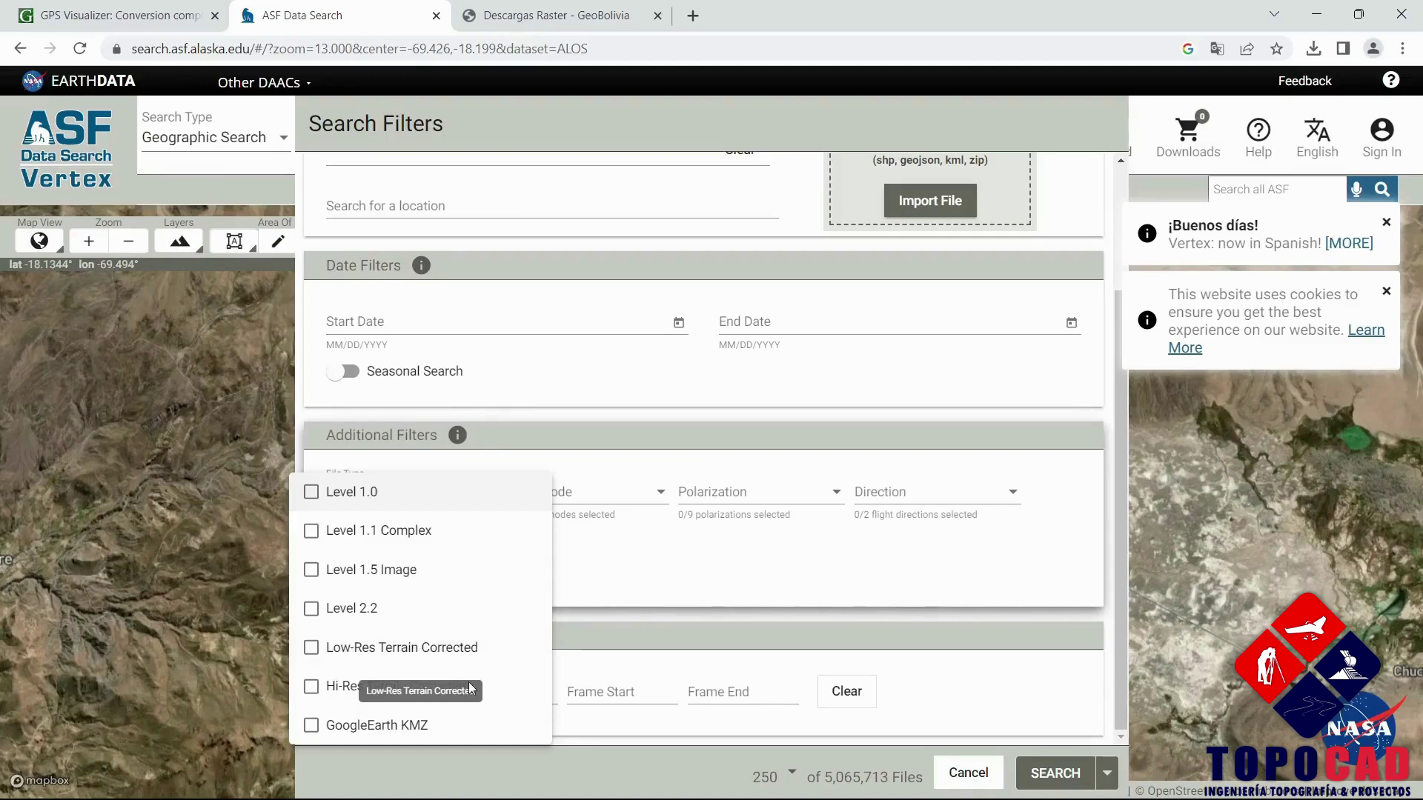
pyautogui.click(341, 697)
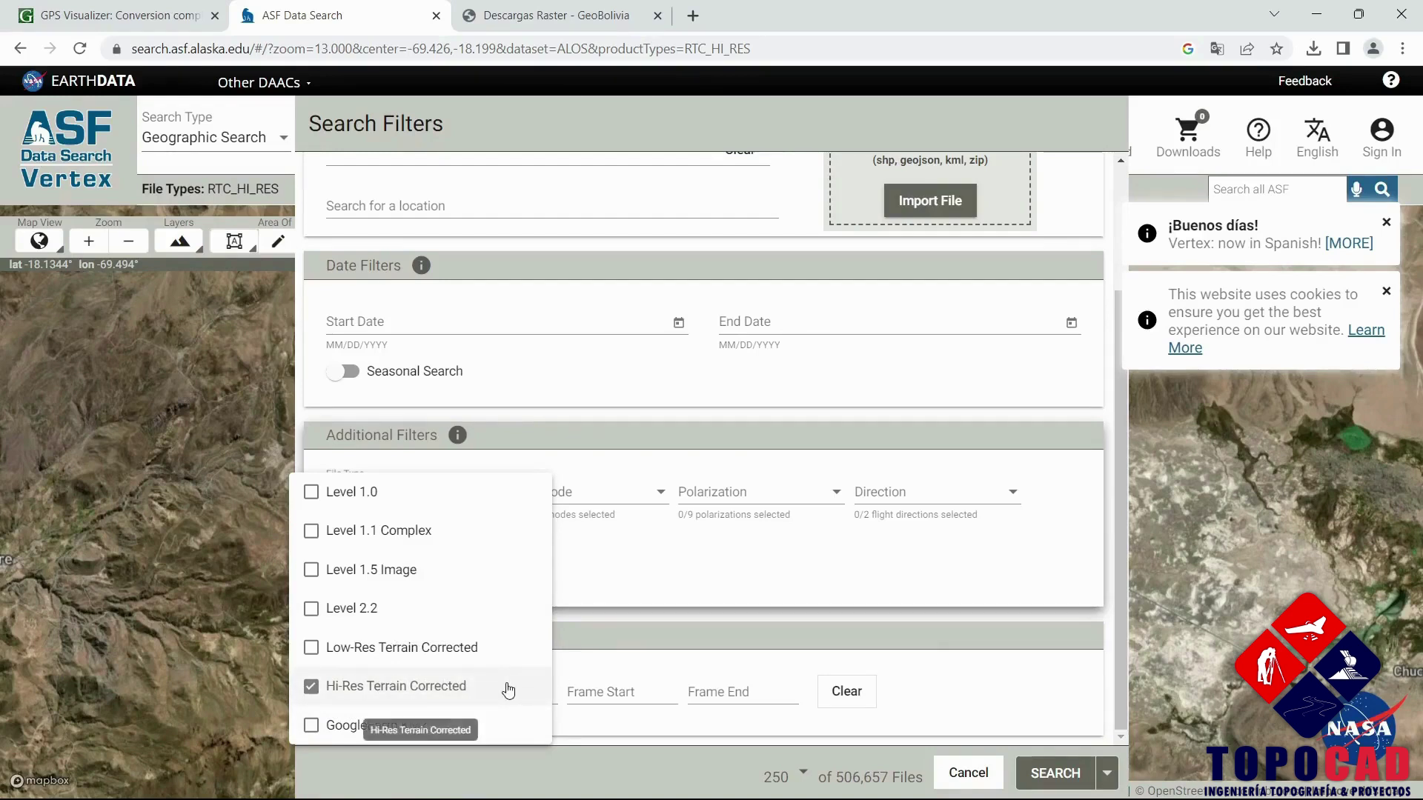
pyautogui.click(598, 630)
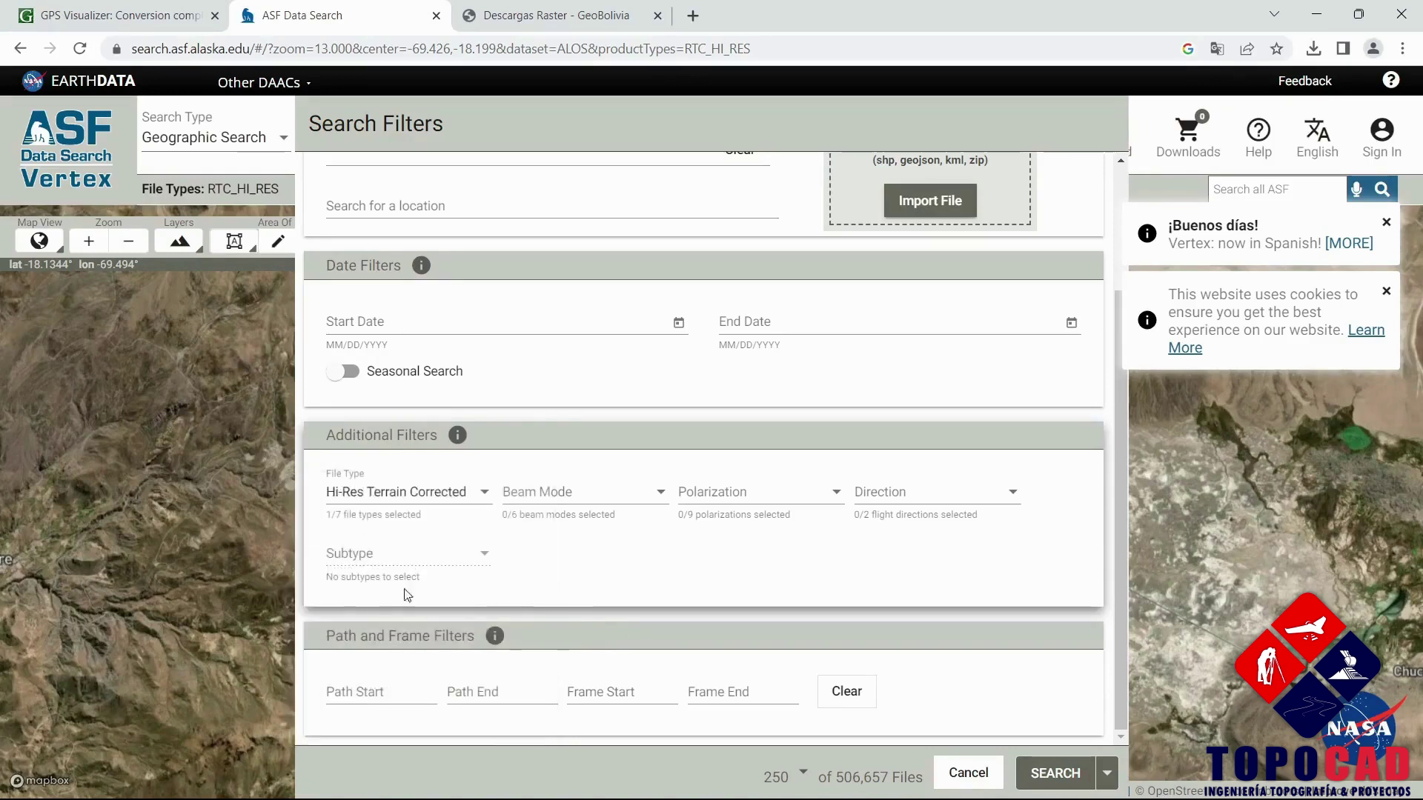
# Limit the search dates with a start date of 4/21/2010 and an end date of 4/21/2011.
pyautogui.click(679, 324)
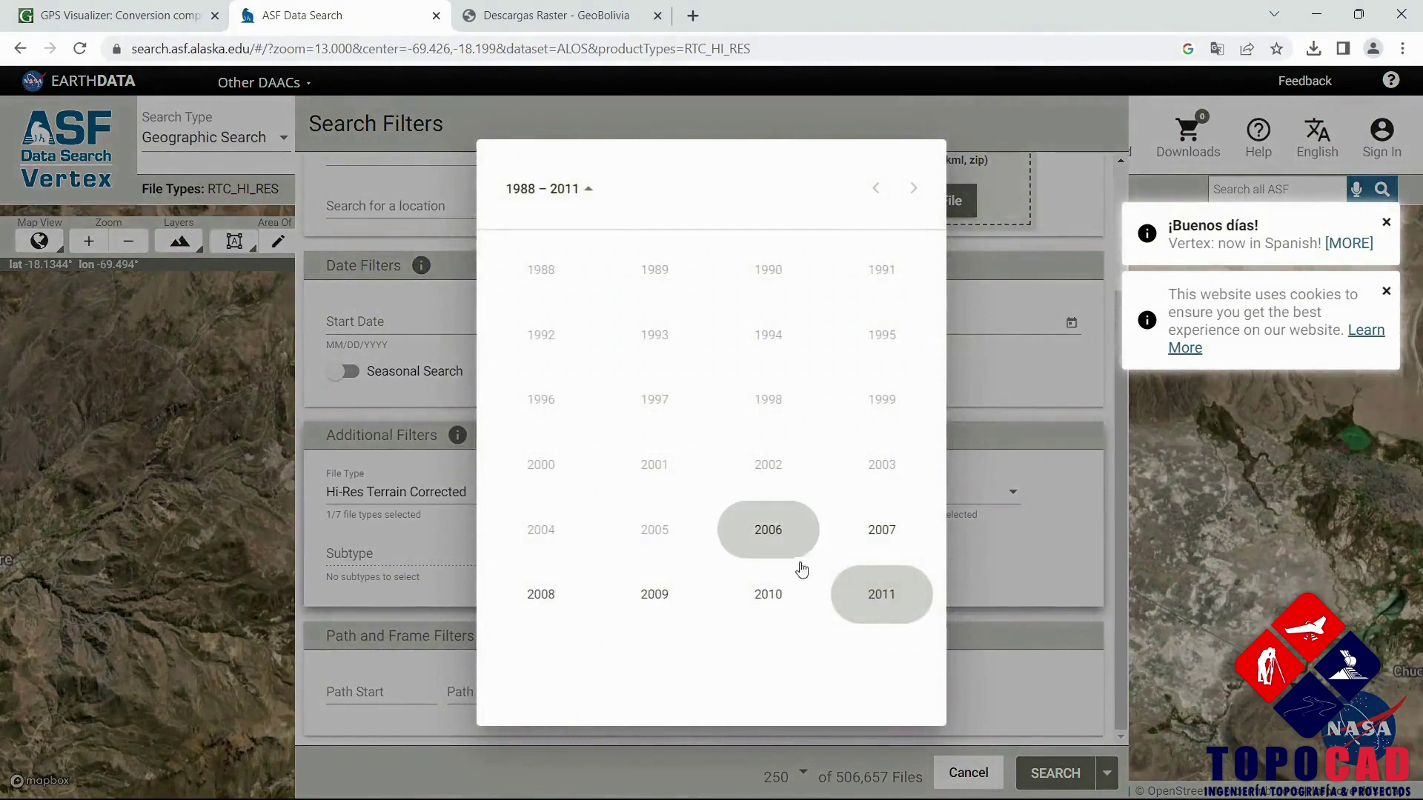
pyautogui.click(767, 599)
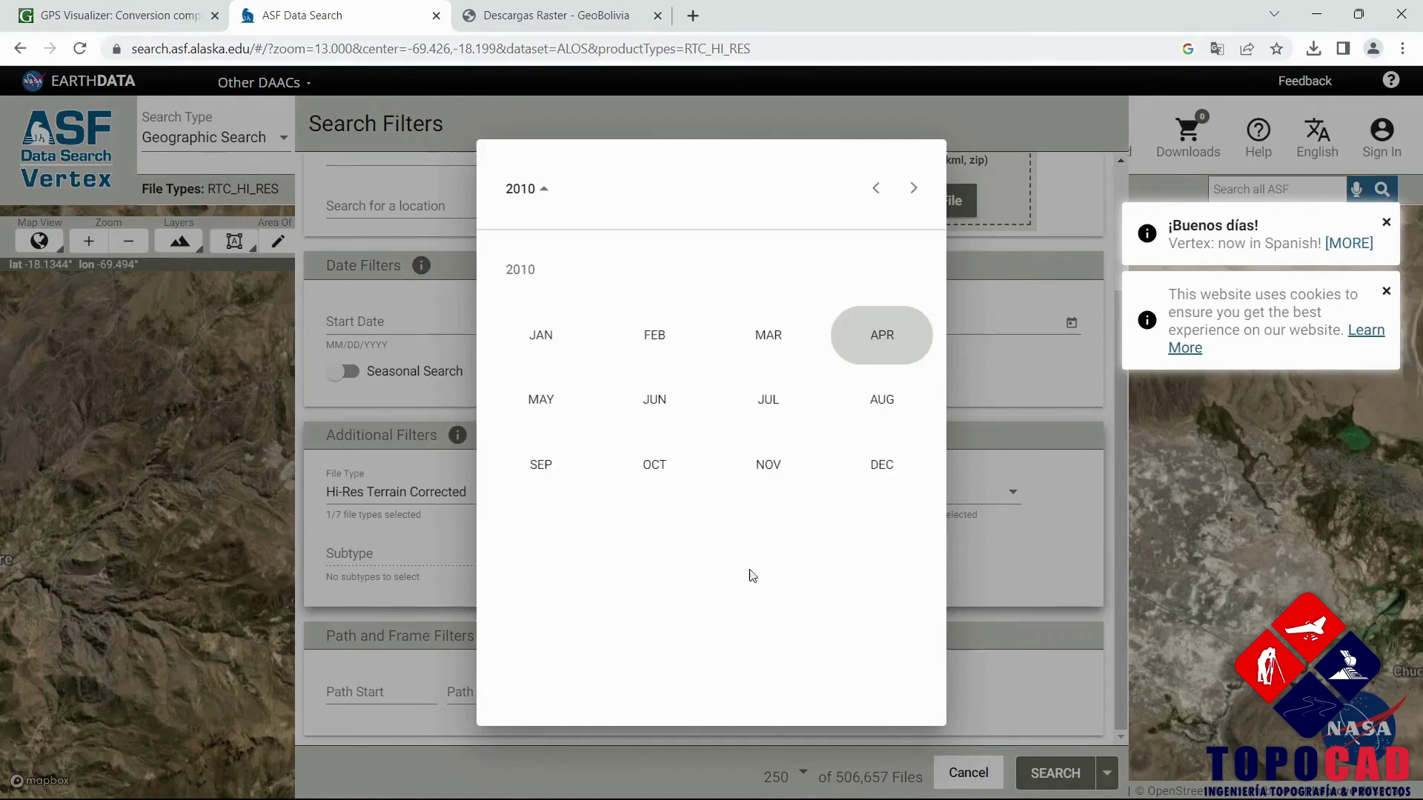
pyautogui.click(881, 344)
pyautogui.click(716, 492)
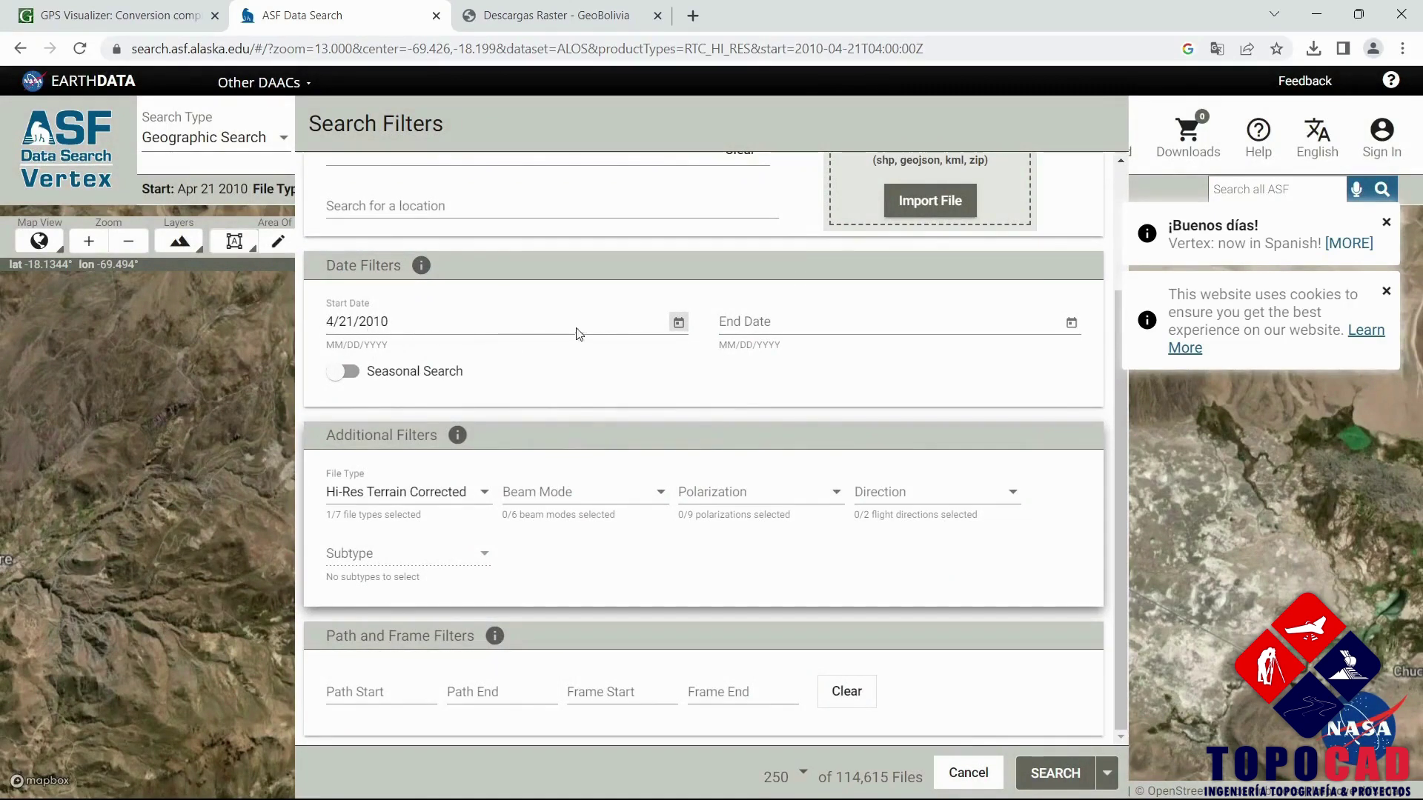
pyautogui.click(1071, 323)
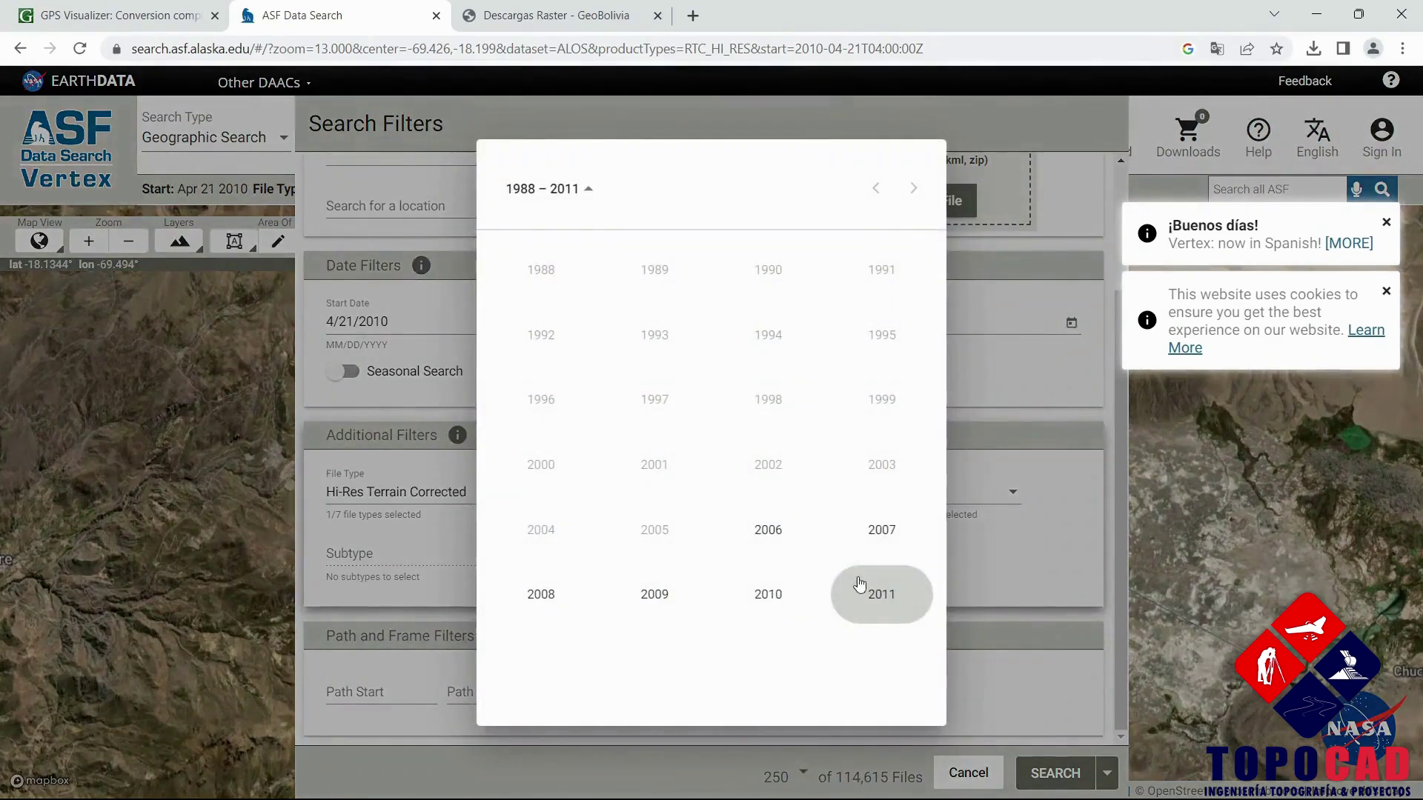
pyautogui.click(884, 598)
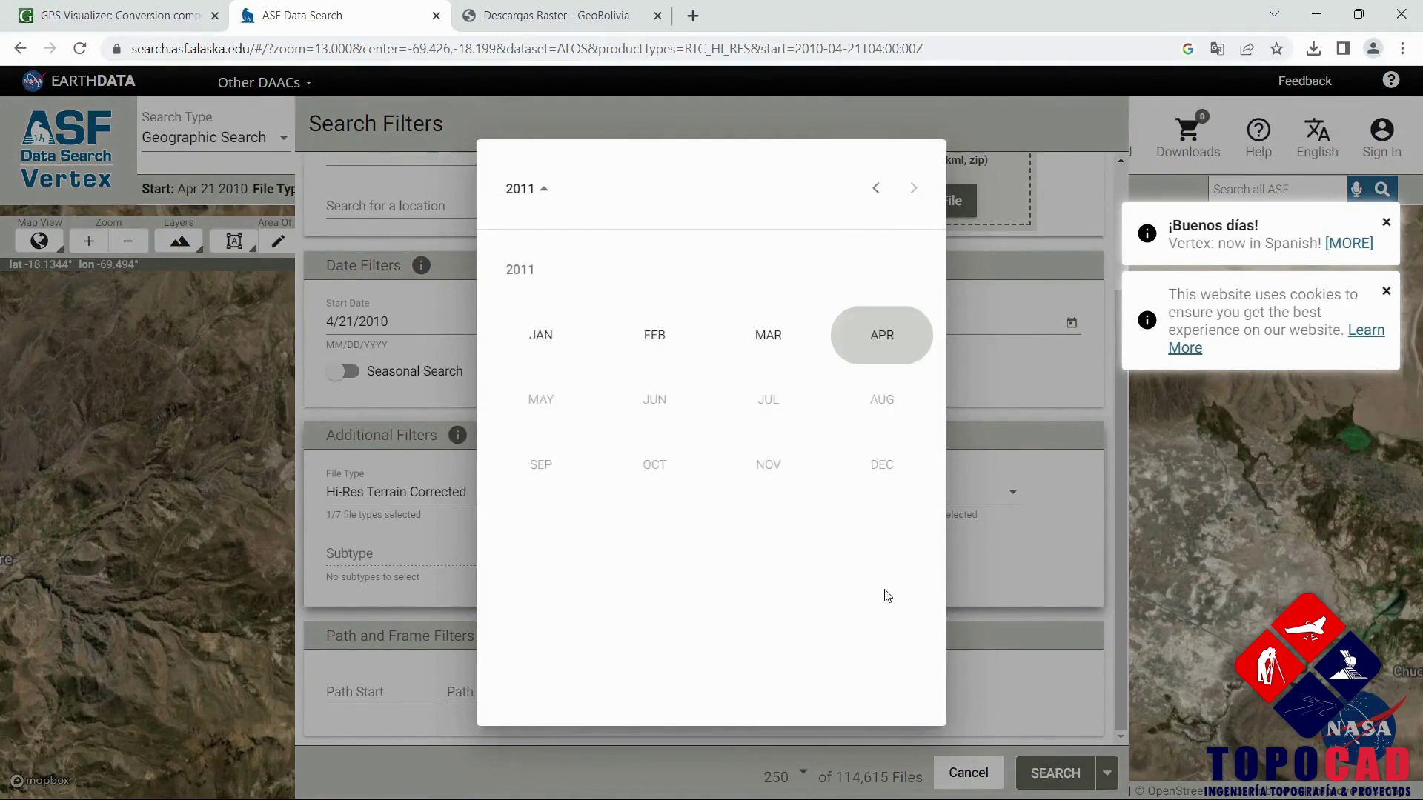
pyautogui.click(895, 354)
pyautogui.click(774, 490)
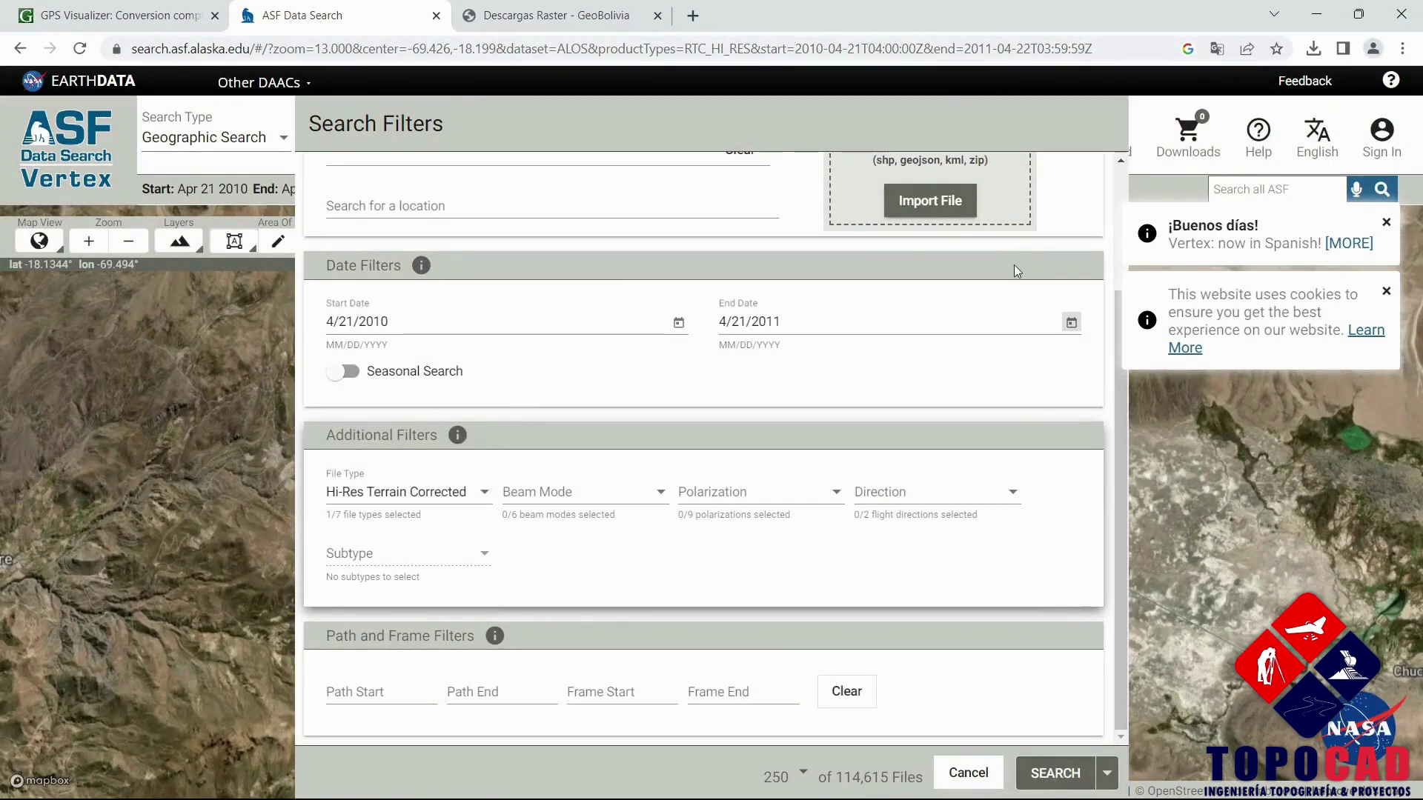
# Examine the map around Putre, Lauca National Park and the nearby border for the area of interest.
pyautogui.scroll(-3, 186, 400)
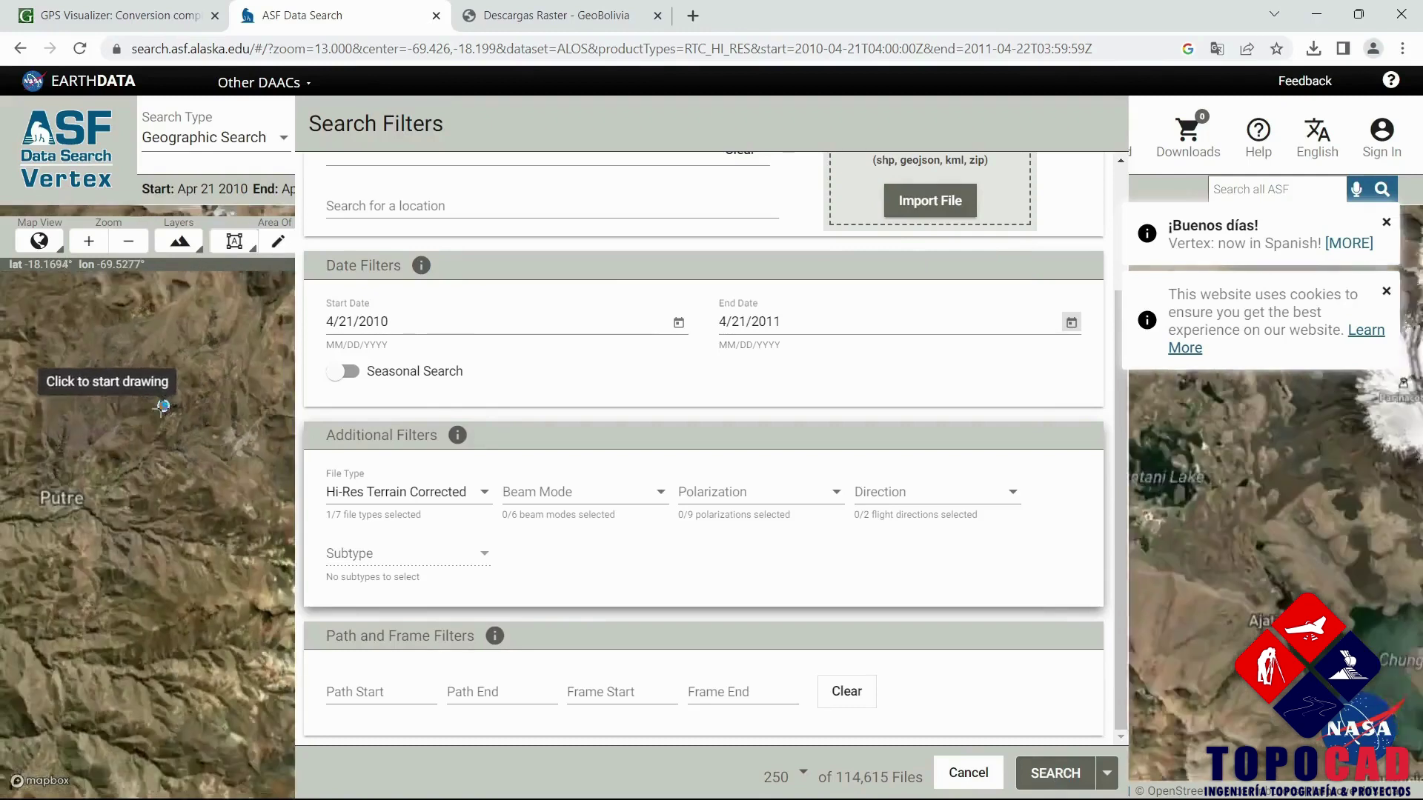
pyautogui.scroll(-3, 208, 504)
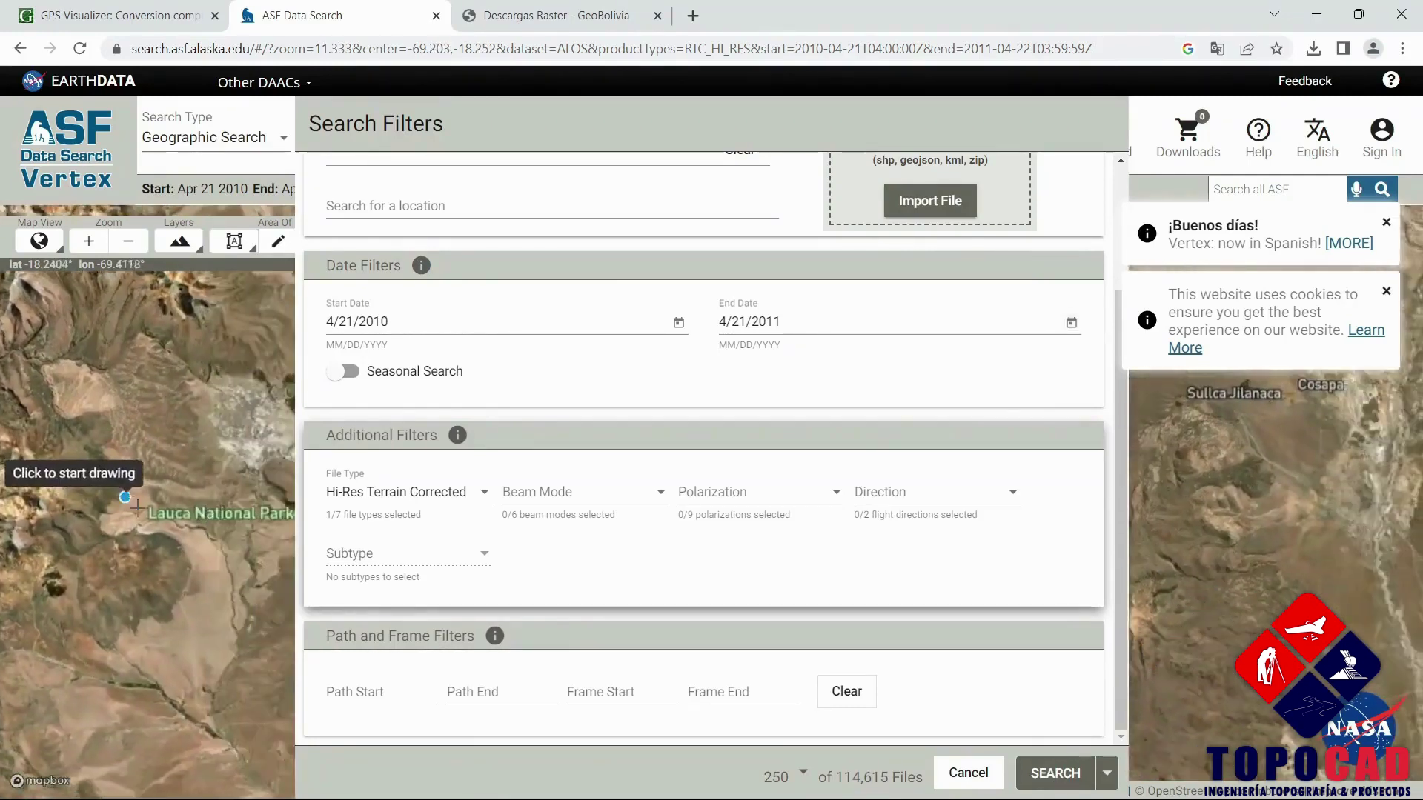
pyautogui.scroll(3, 200, 449)
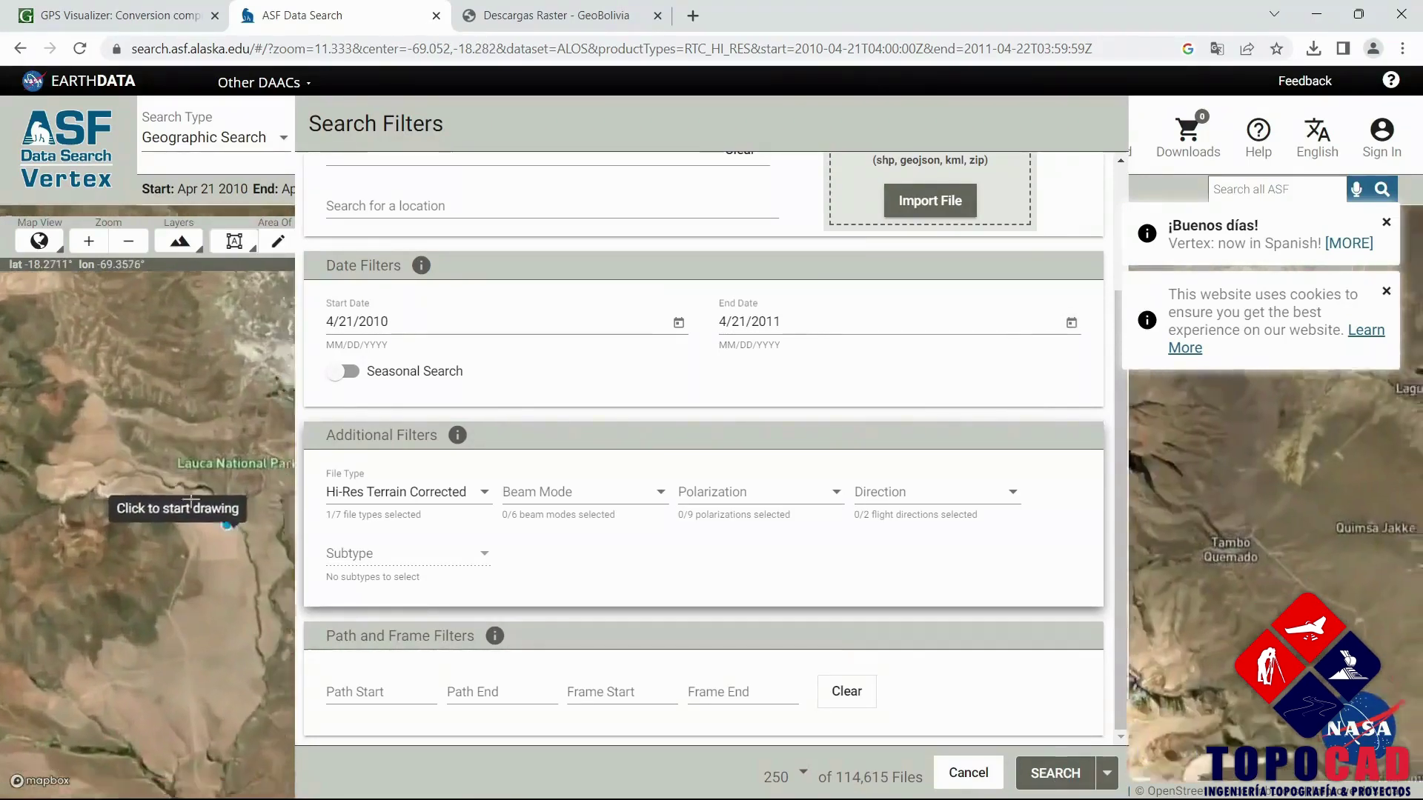
pyautogui.scroll(-7, 200, 486)
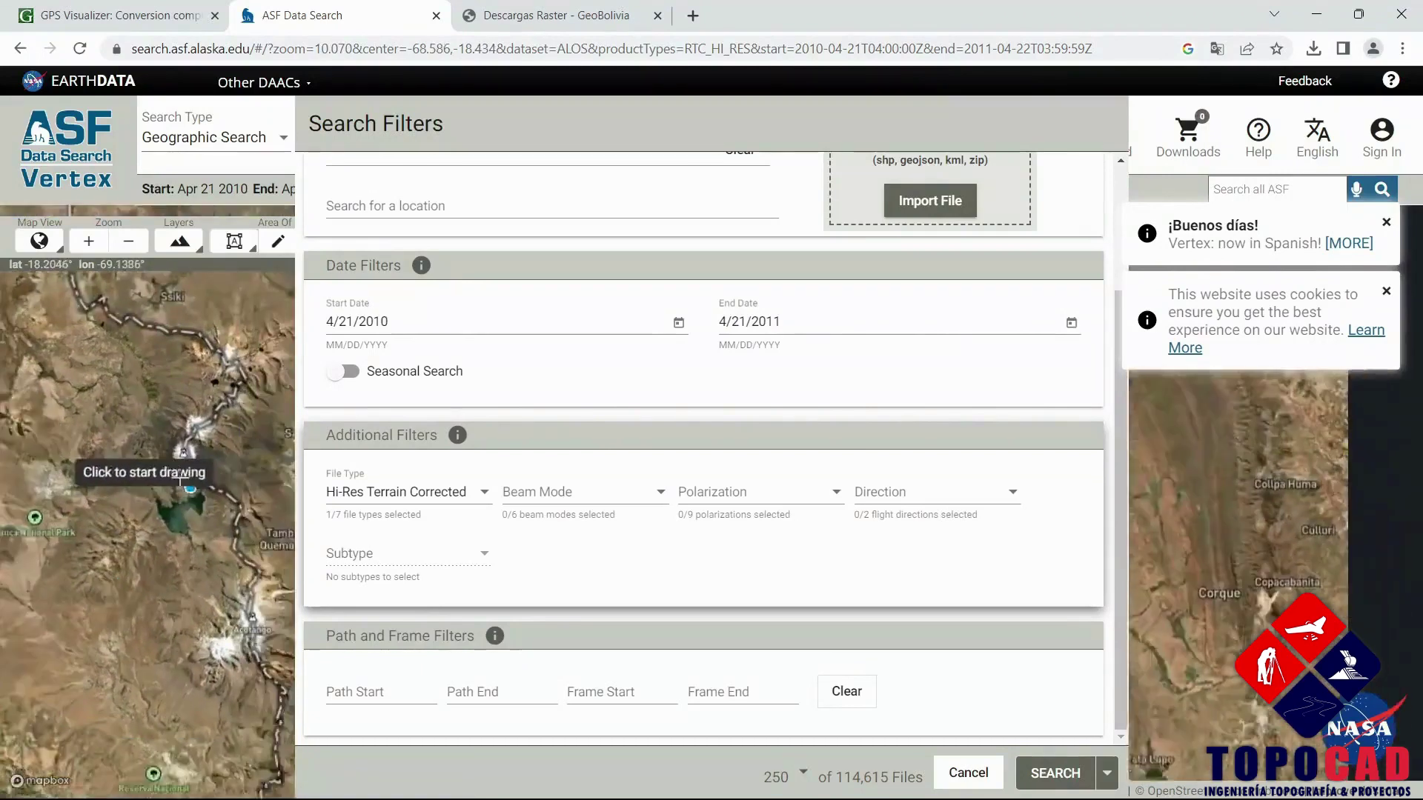
pyautogui.press('Right')
pyautogui.press('Right')
pyautogui.press('Right')
pyautogui.press('Right')
pyautogui.press('Right')
pyautogui.press('Down')
pyautogui.press('Down')
pyautogui.press('Down')
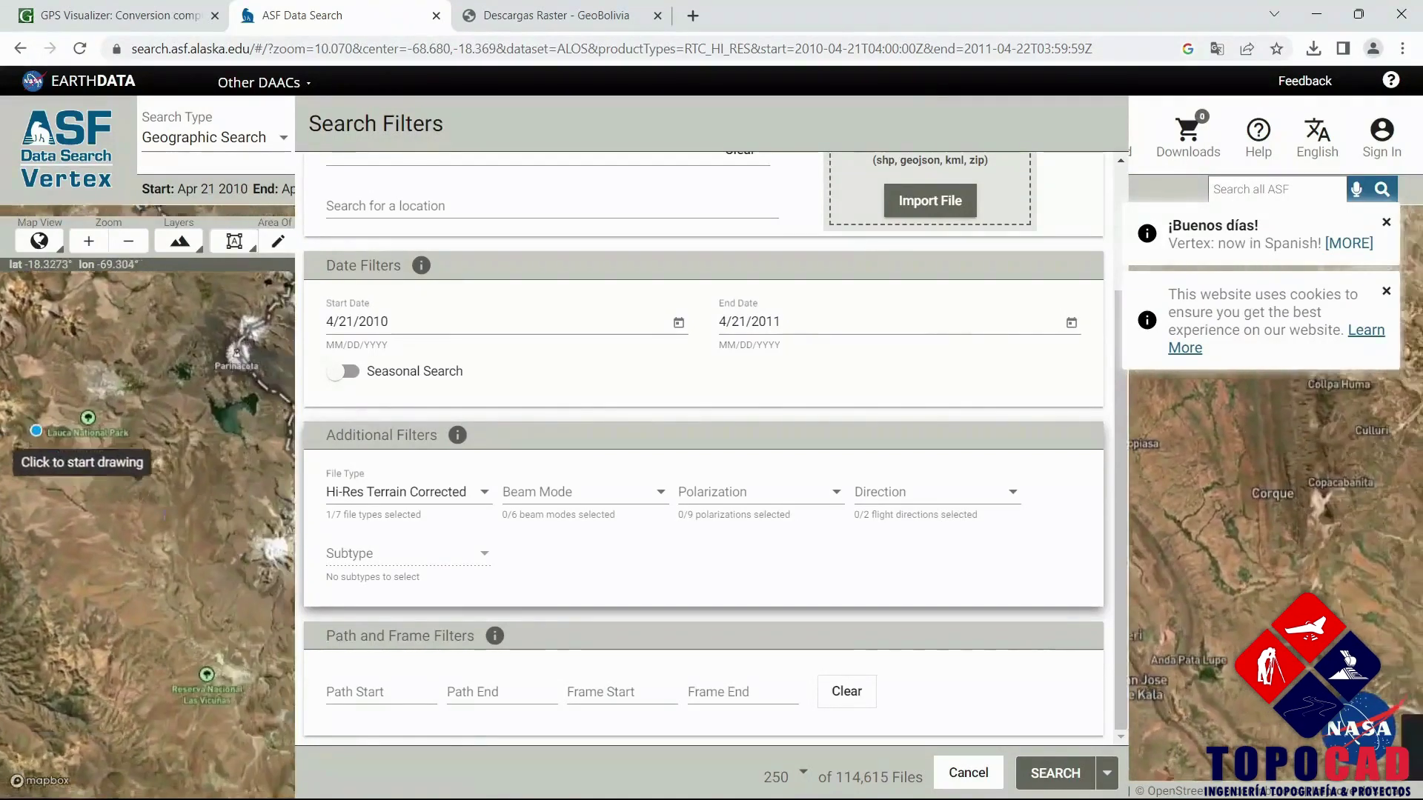
pyautogui.press('Right')
pyautogui.press('Right')
pyautogui.press('Right')
pyautogui.press('Right')
pyautogui.press('Right')
pyautogui.press('Right')
pyautogui.press('Right')
pyautogui.press('Right')
pyautogui.press('Down')
pyautogui.press('Down')
pyautogui.scroll(-5, 253, 515)
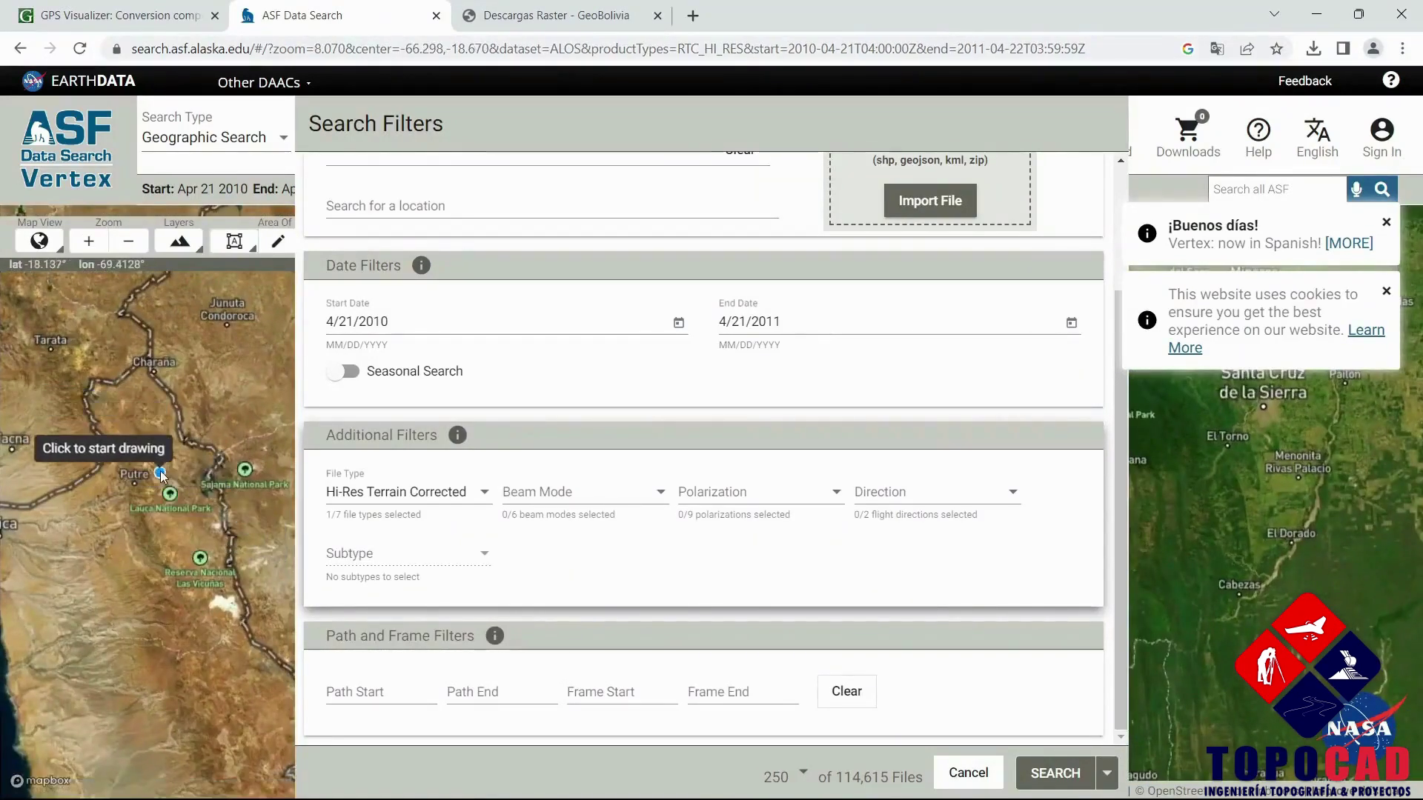
# Draw a small rectangular area of interest over the northeastern edge of the pale plain east of Putre.
pyautogui.scroll(5, 183, 478)
pyautogui.scroll(5, 185, 488)
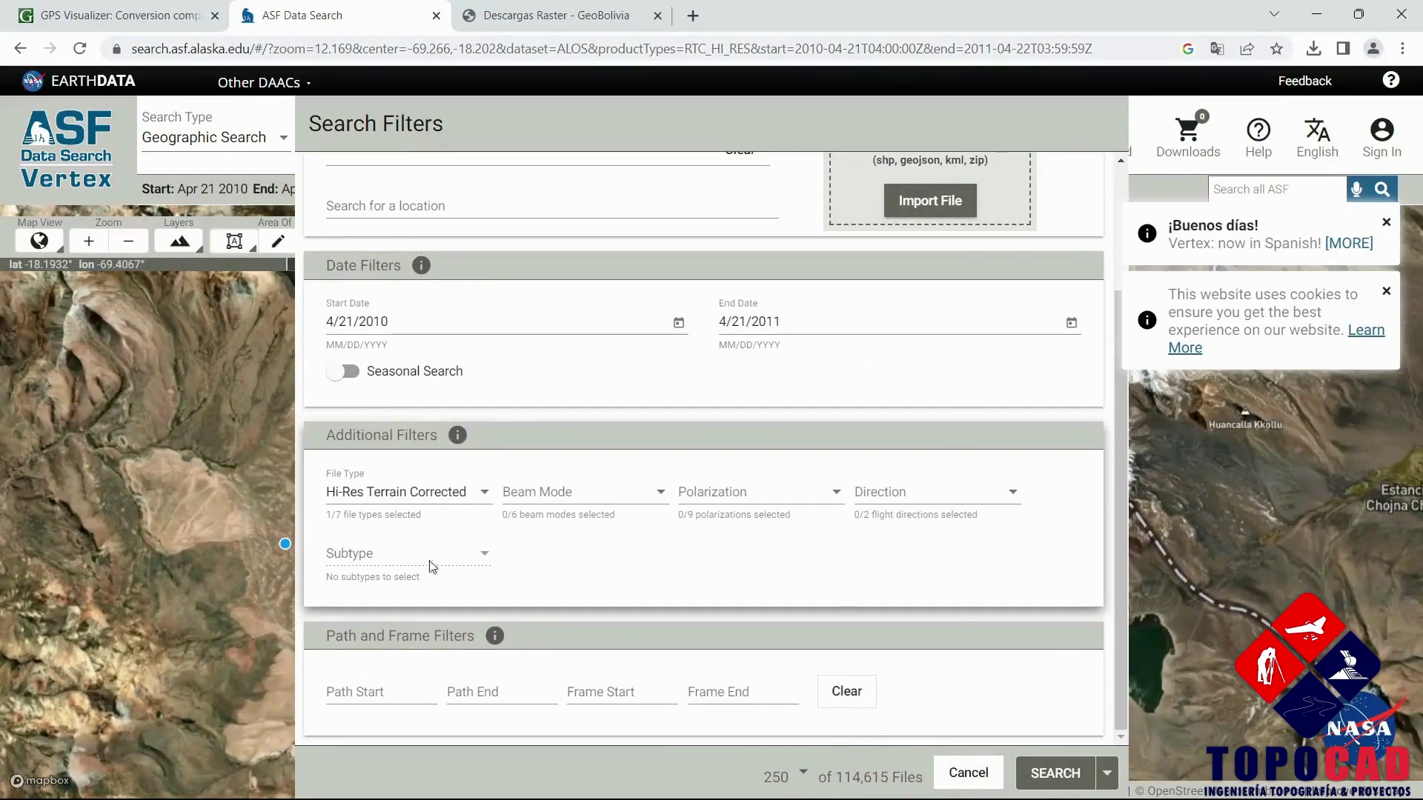
pyautogui.scroll(4, 183, 492)
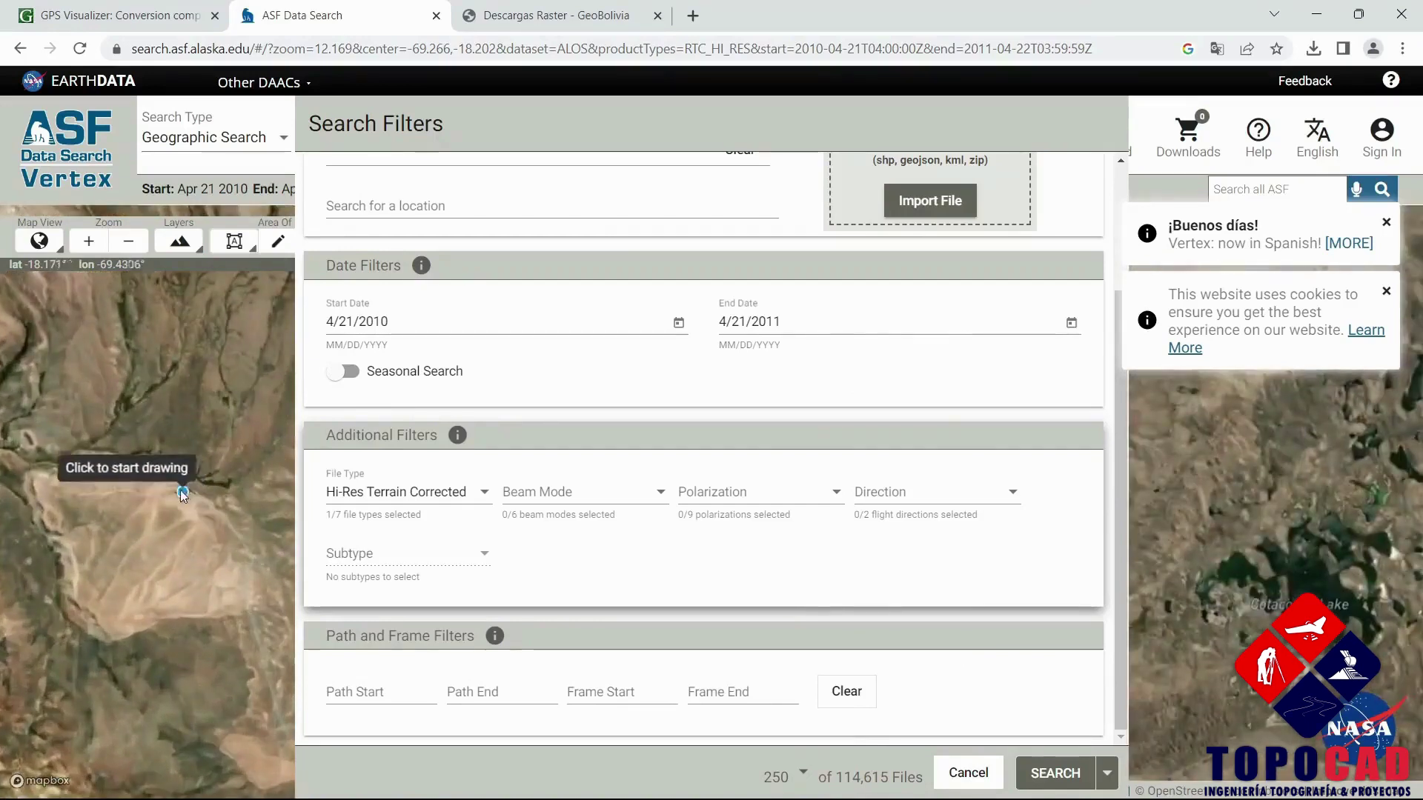
pyautogui.click(155, 463)
pyautogui.click(252, 513)
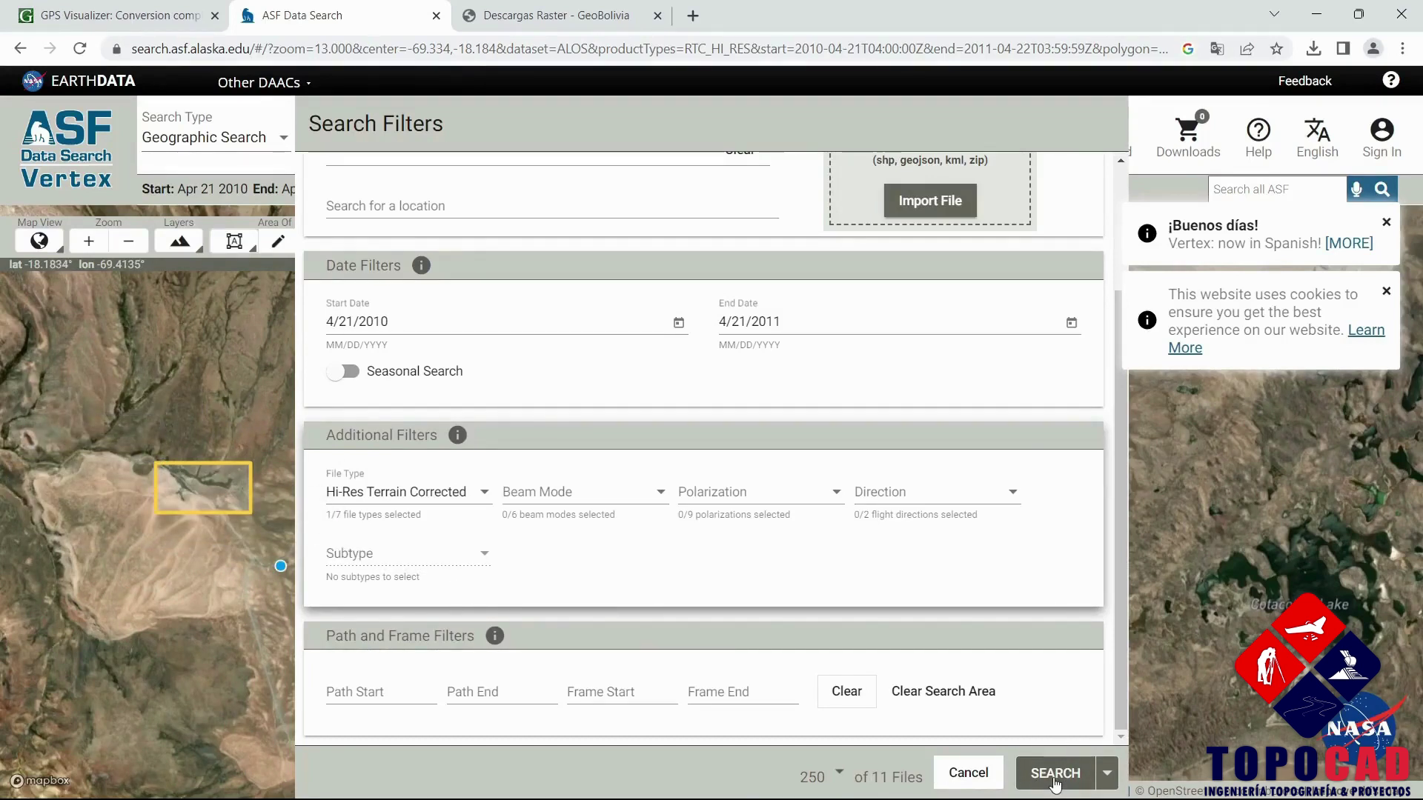
# Filter the search to beam mode FBD and polarization HH+HV, and run the search.
pyautogui.click(658, 496)
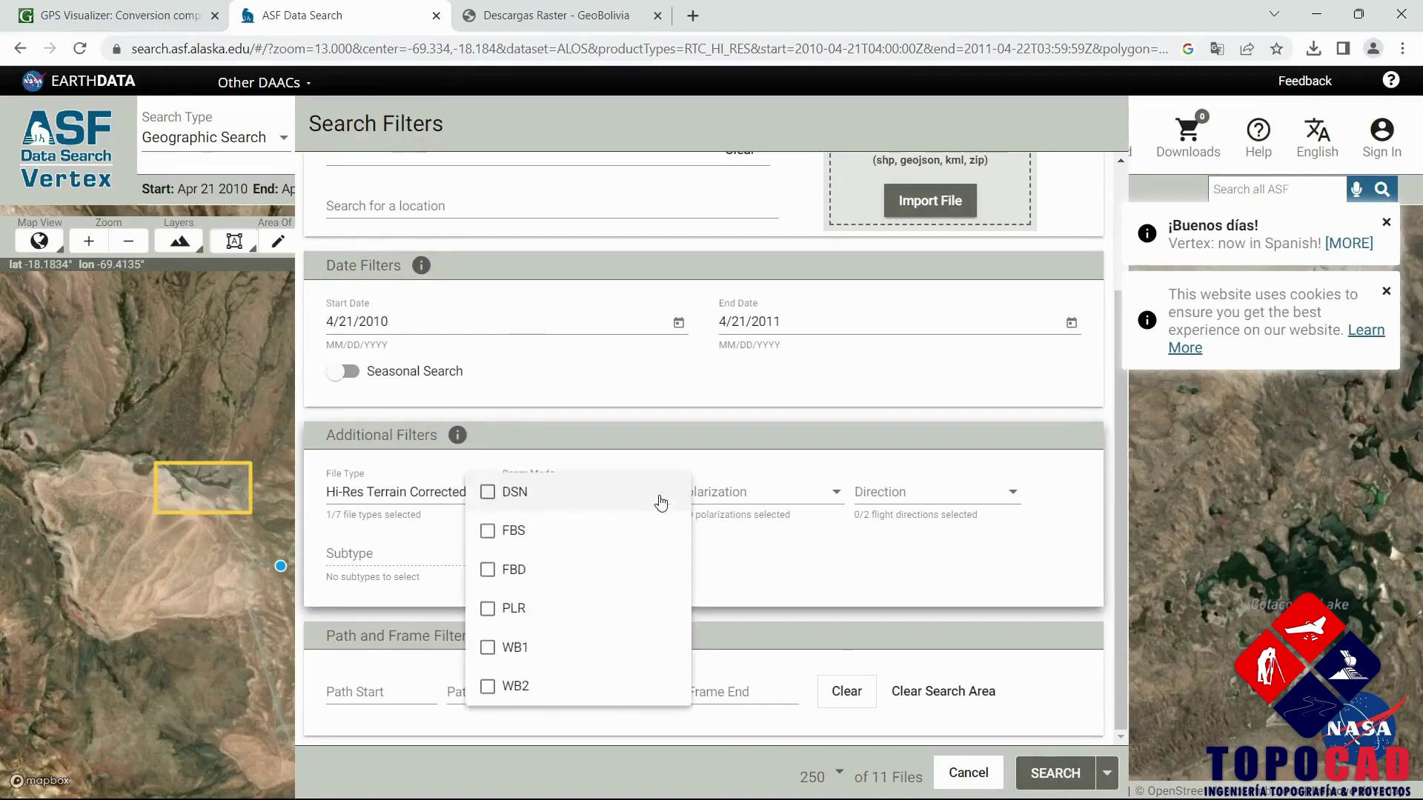
pyautogui.click(508, 571)
pyautogui.click(811, 512)
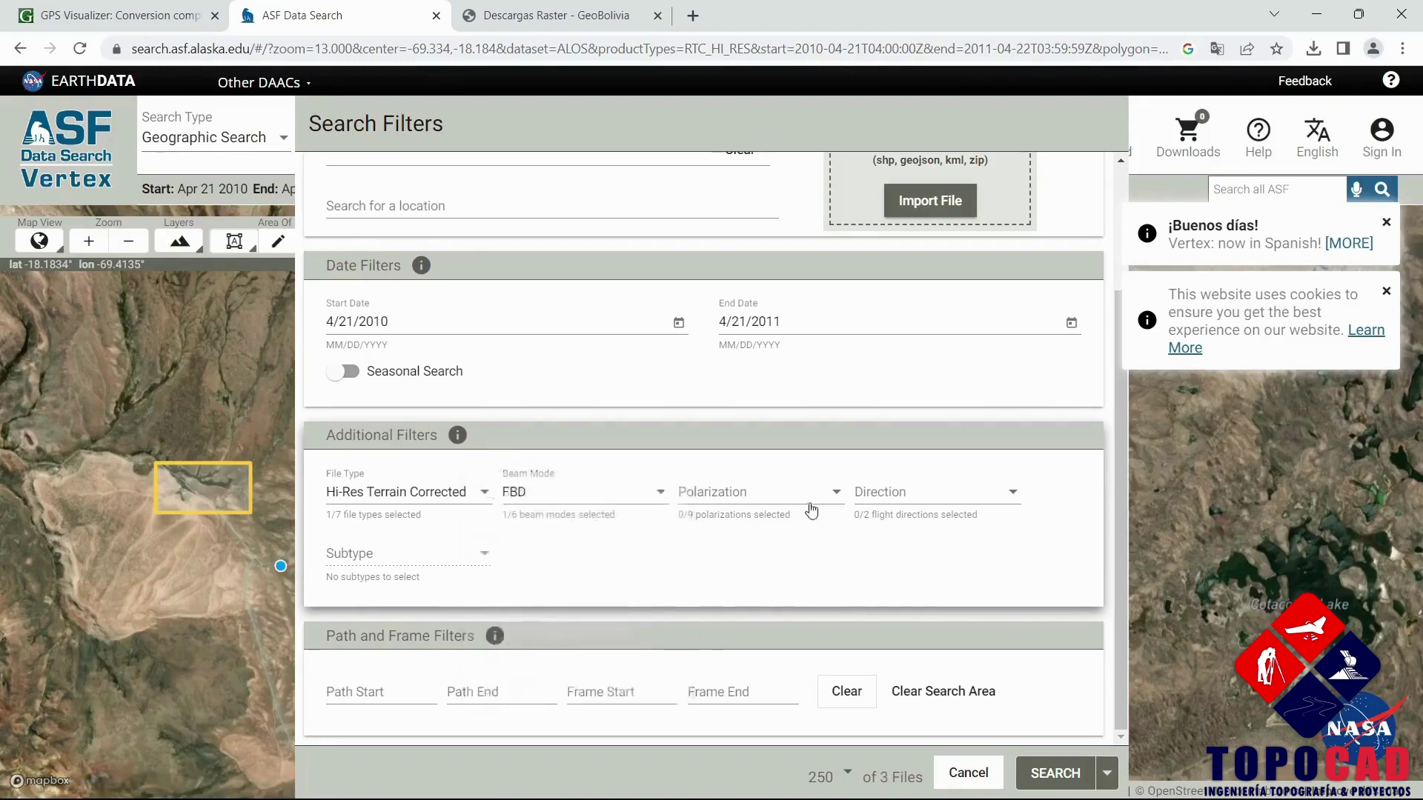
pyautogui.click(836, 495)
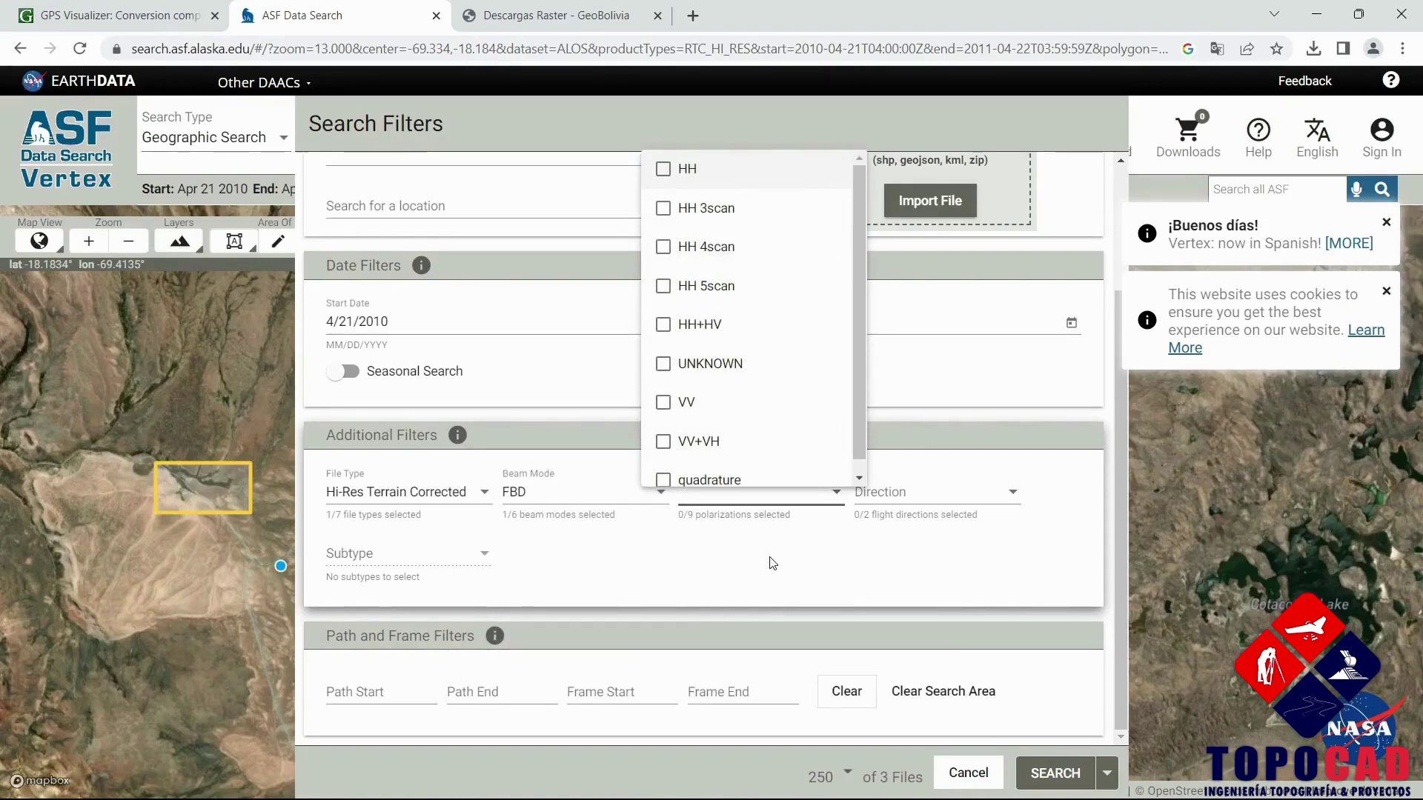
pyautogui.click(667, 324)
pyautogui.click(1033, 732)
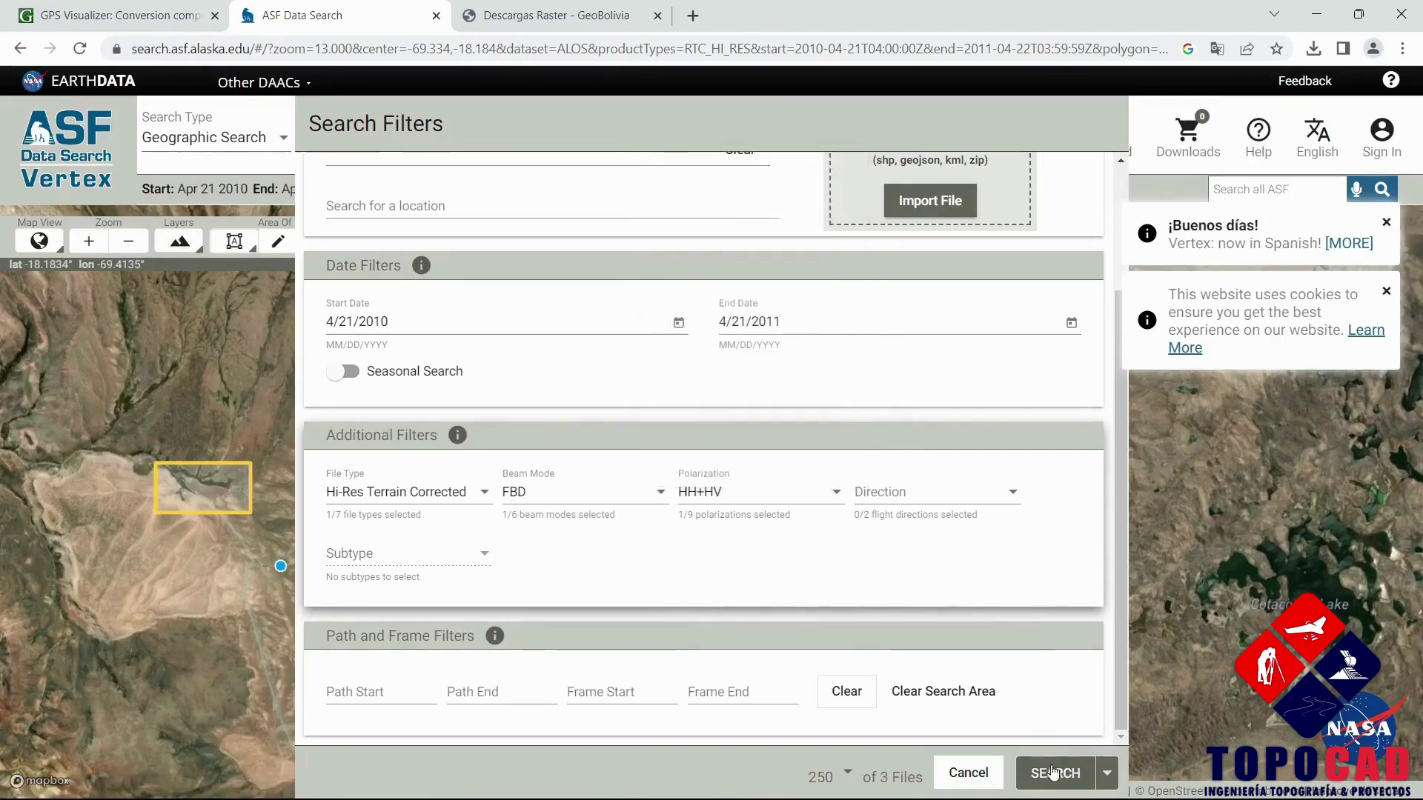
pyautogui.click(1041, 773)
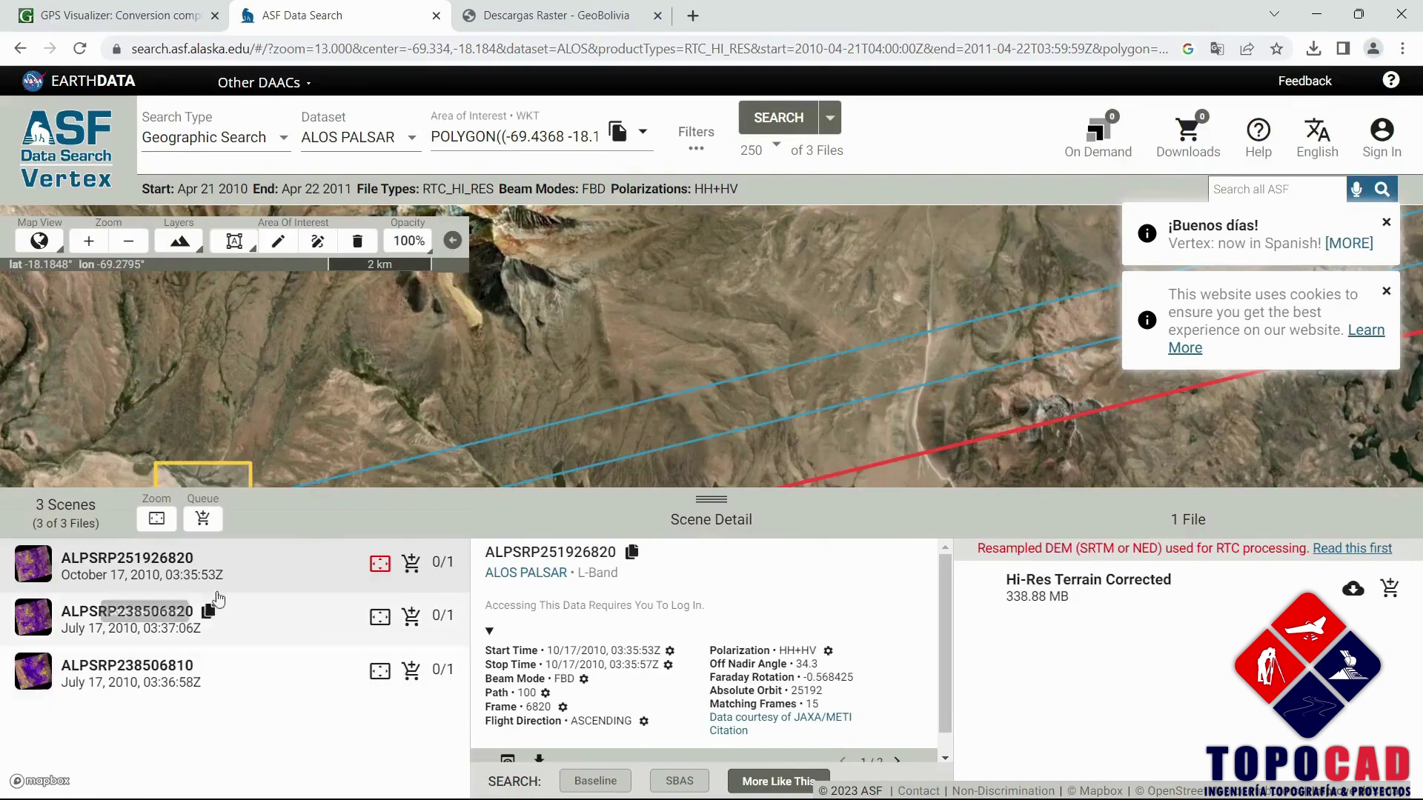
# Review the October 17, 2010 scene's coverage of the area of interest and its preview, and request its Hi-Res Terrain Corrected file.
pyautogui.click(186, 566)
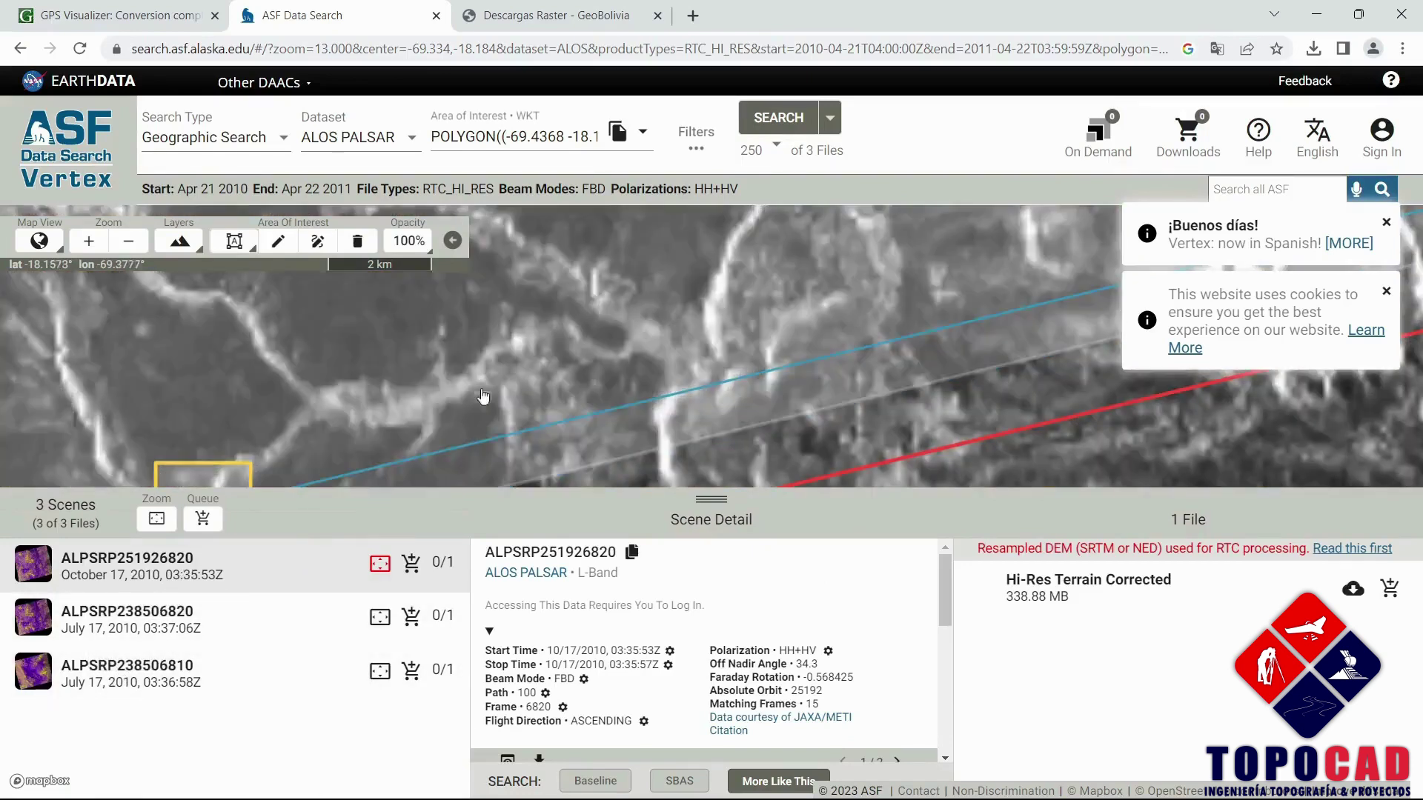
pyautogui.moveTo(320, 460); pyautogui.dragTo(721, 307)
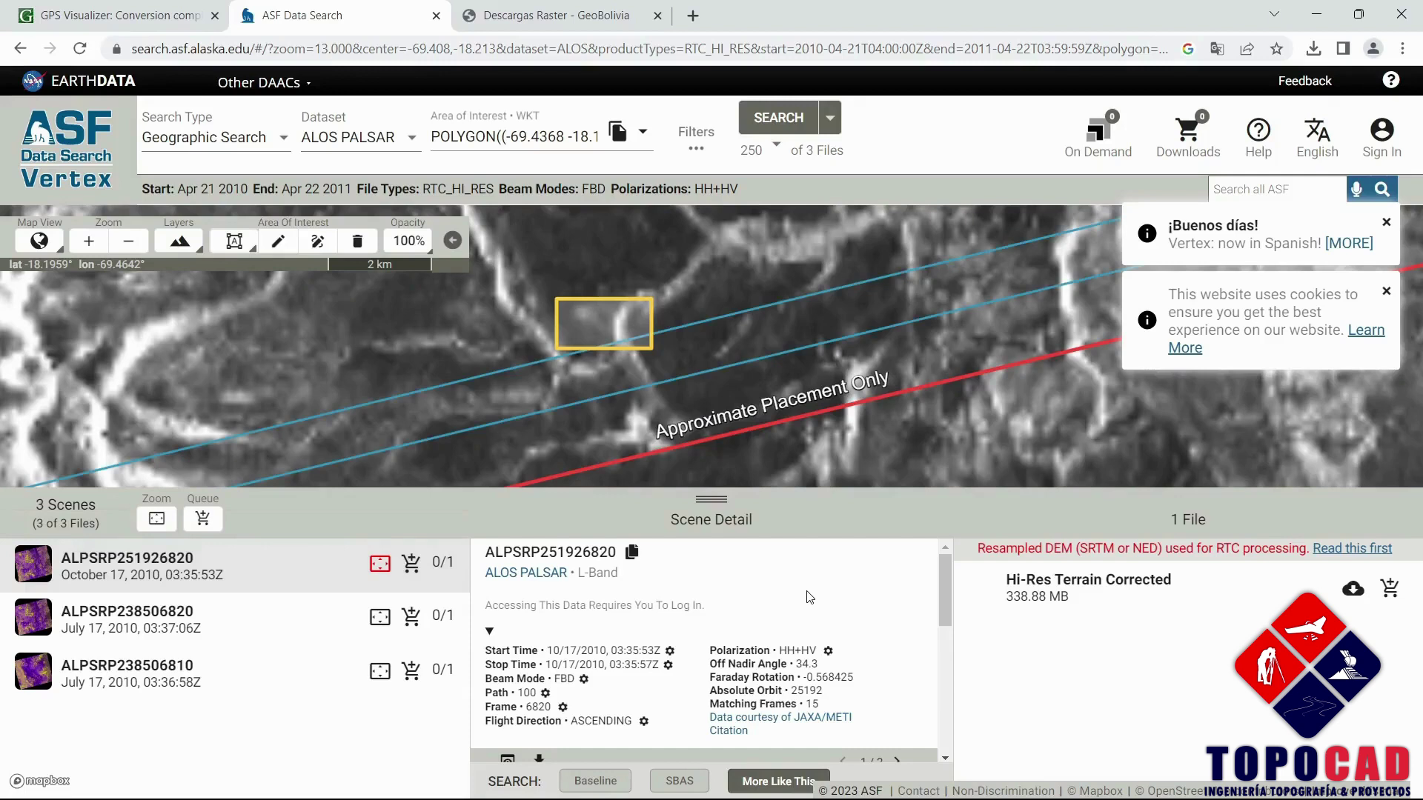
pyautogui.moveTo(944, 590); pyautogui.dragTo(949, 726)
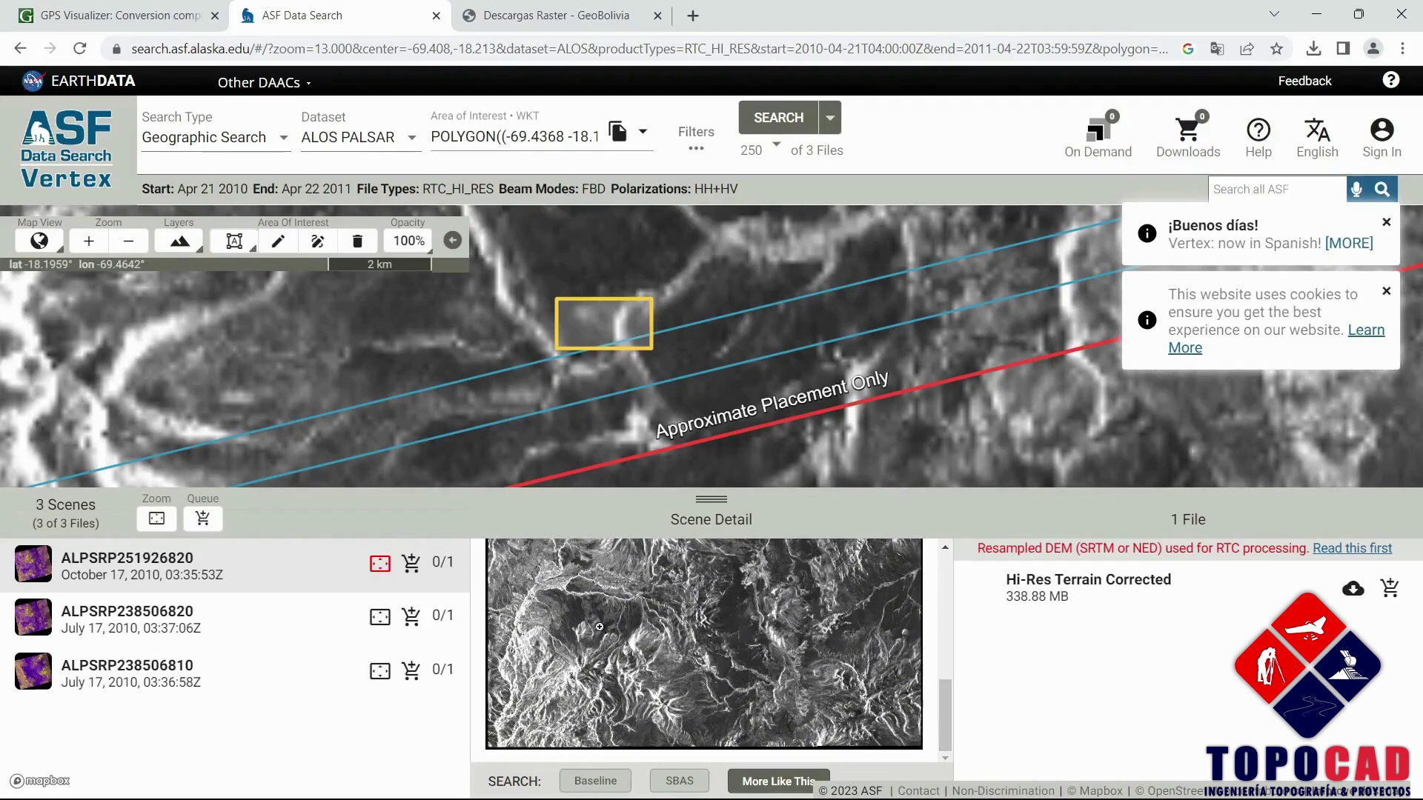
pyautogui.moveTo(945, 719); pyautogui.dragTo(953, 591)
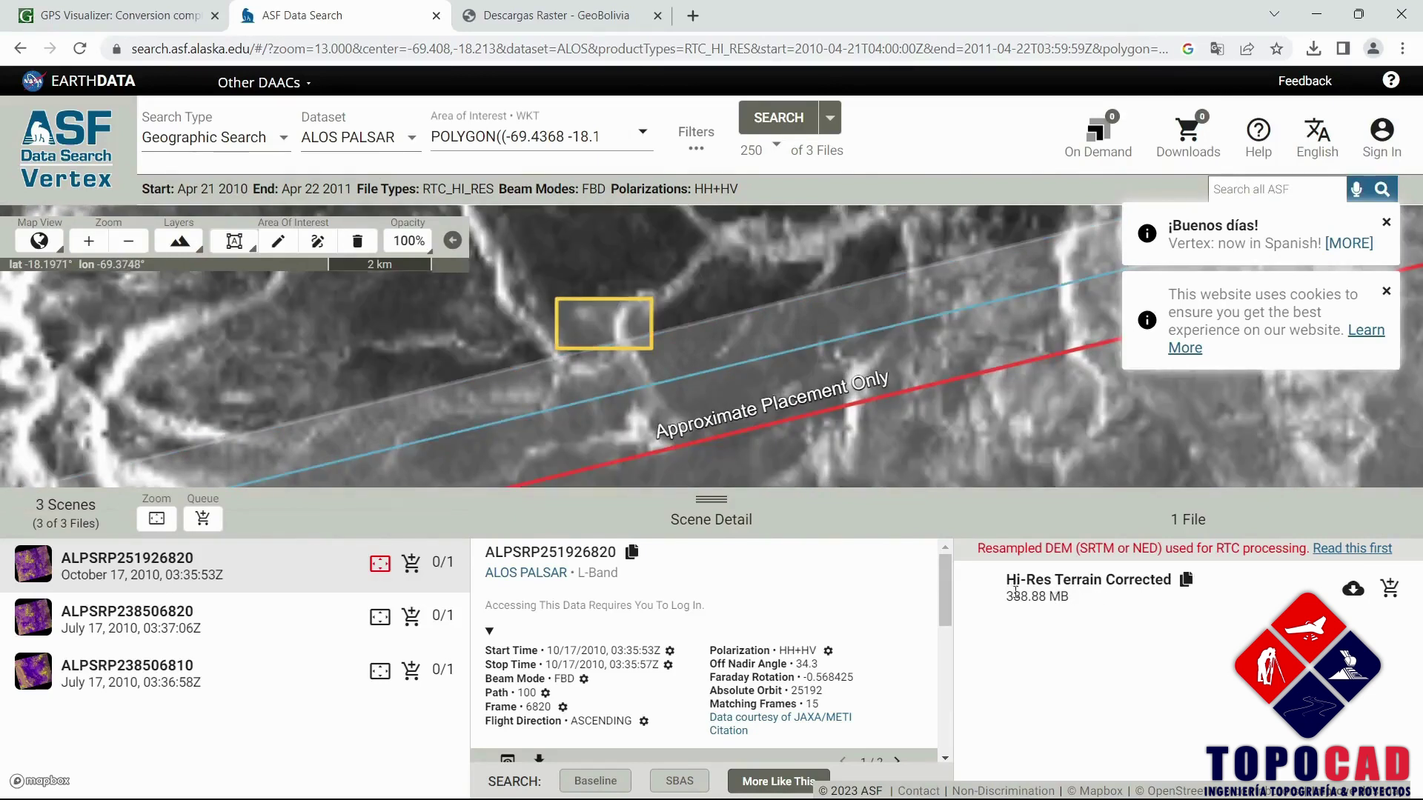
pyautogui.click(1353, 590)
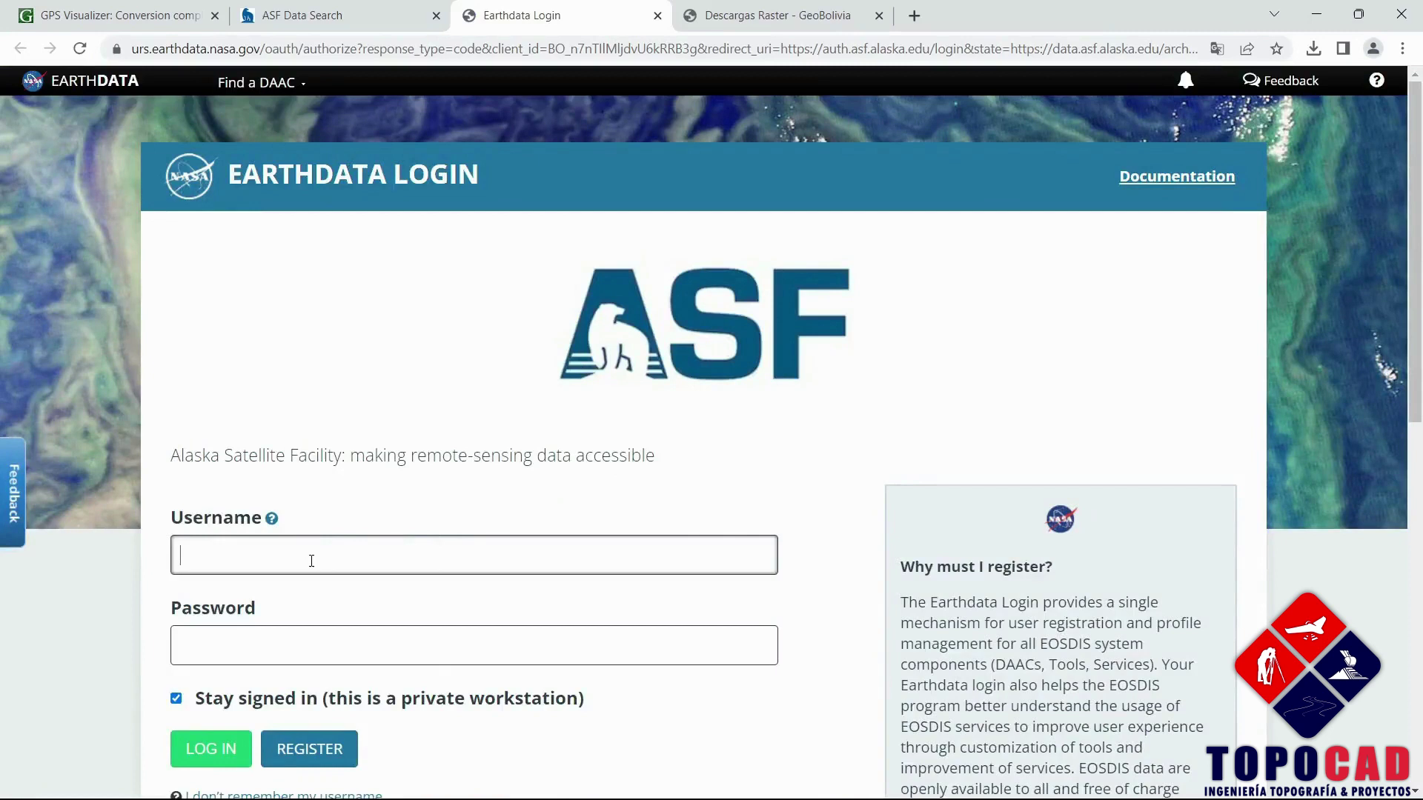
pyautogui.scroll(-3, 366, 554)
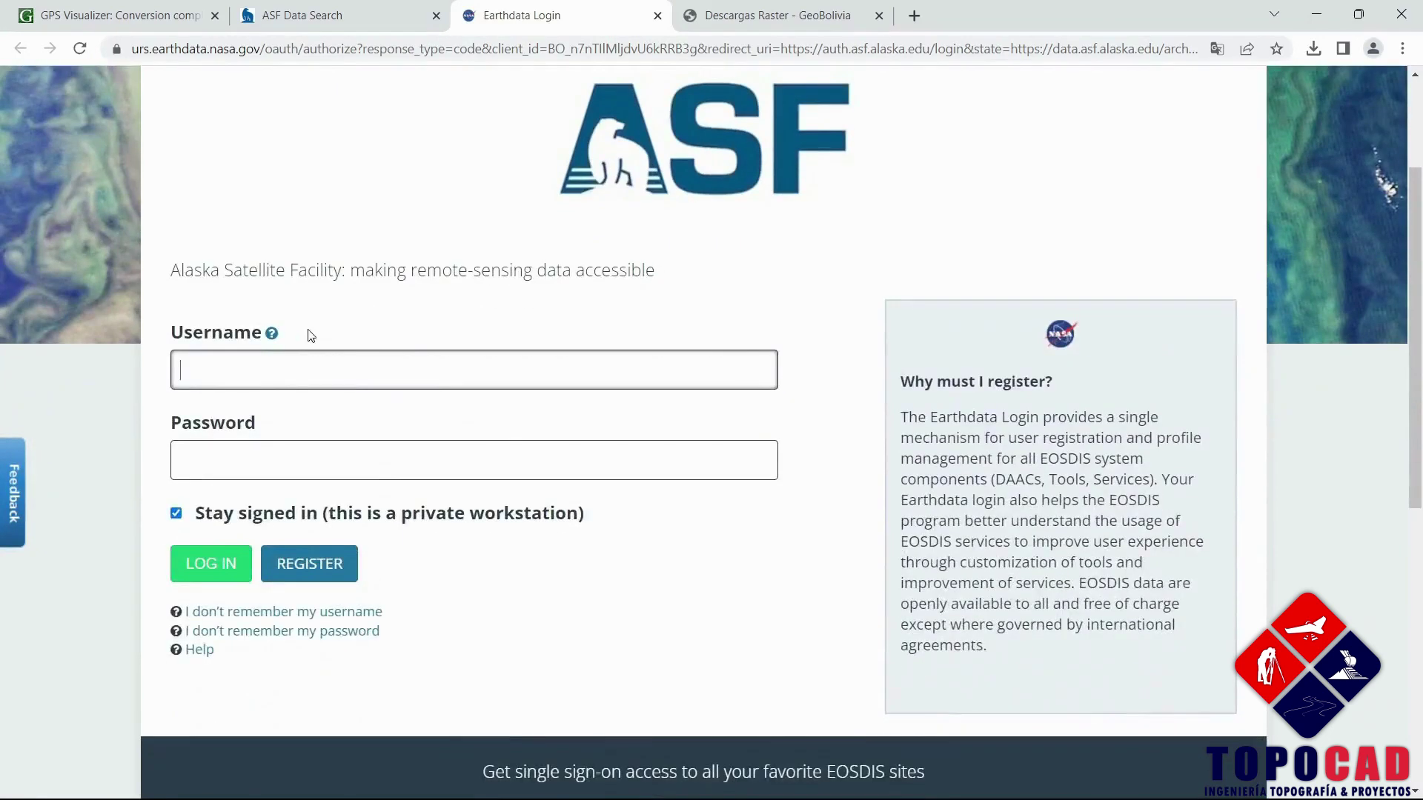
pyautogui.click(254, 443)
pyautogui.click(239, 374)
pyautogui.click(282, 459)
pyautogui.click(250, 365)
pyautogui.click(316, 459)
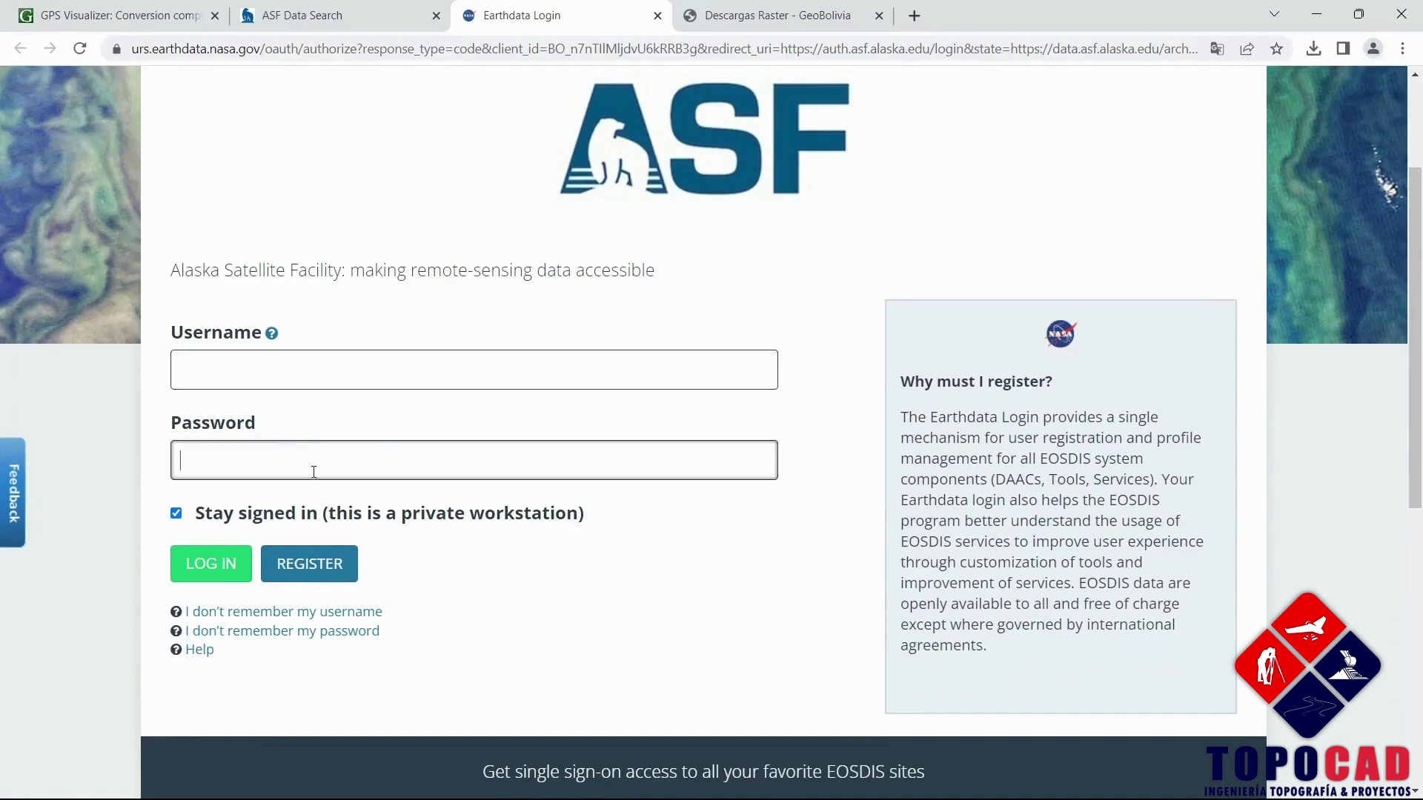
pyautogui.click(262, 363)
pyautogui.click(206, 471)
pyautogui.click(203, 364)
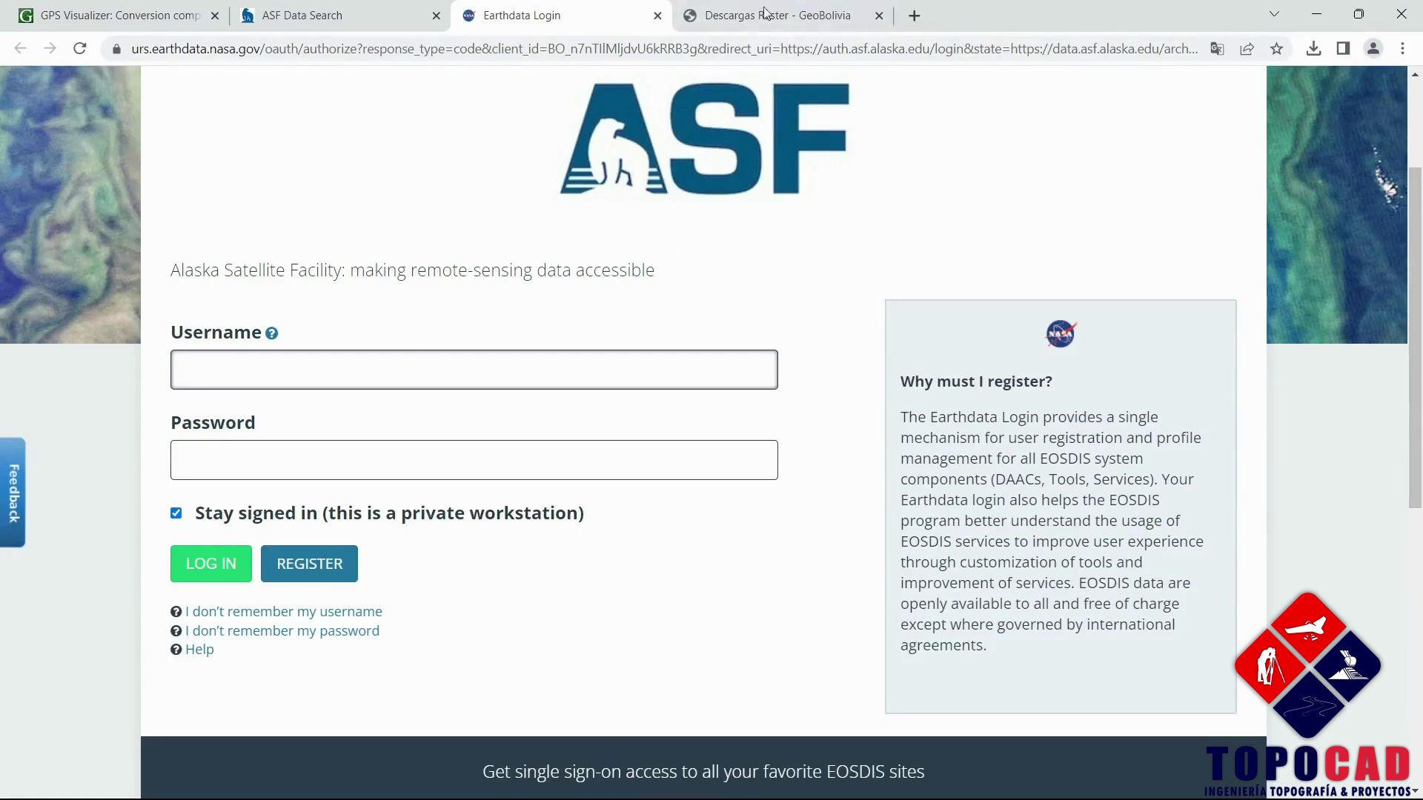
# Switch to File Explorer and open the compressed folder AP_25192_FBD_F6820_RT1 in CLASES > RECURSOS to show its files.
pyautogui.click(1316, 14)
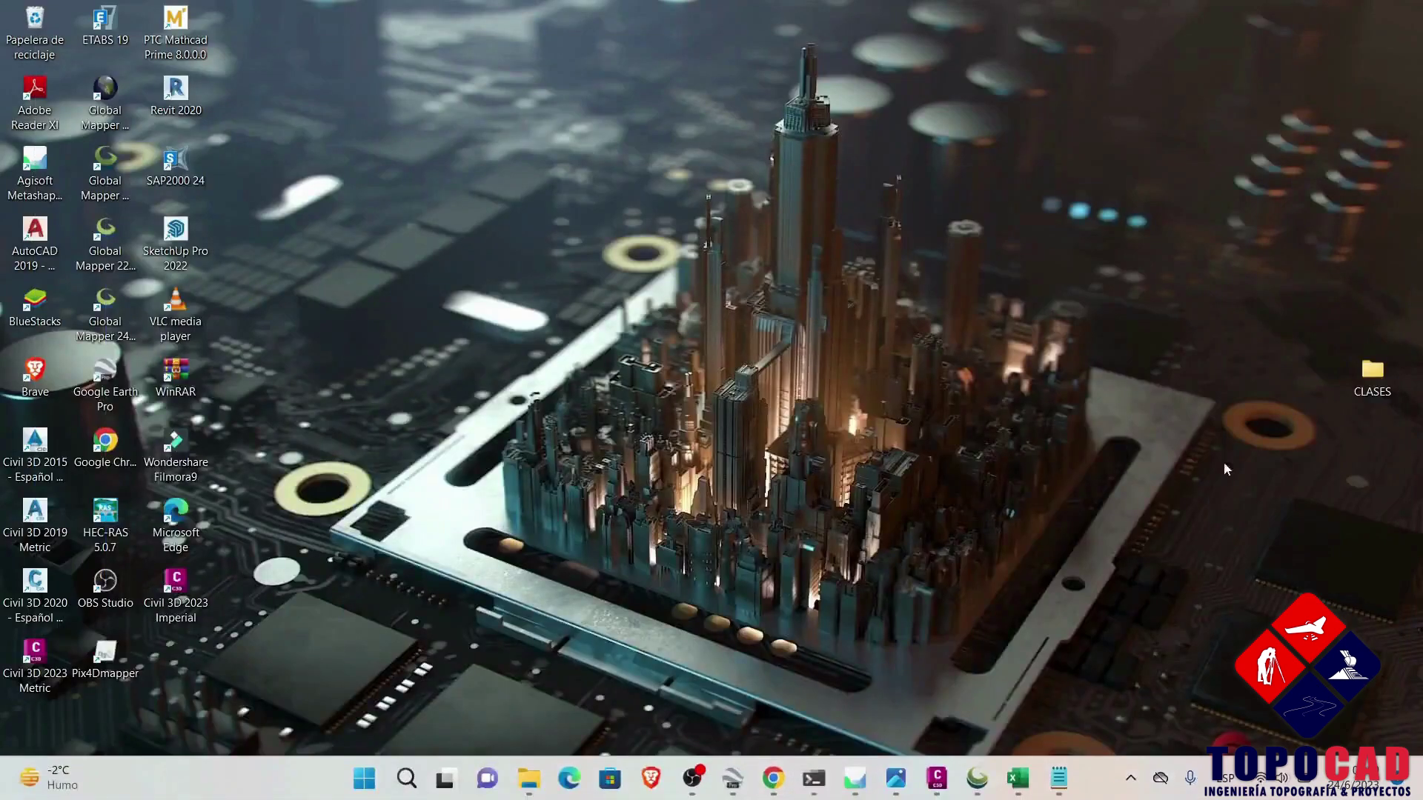
pyautogui.doubleClick(1372, 374)
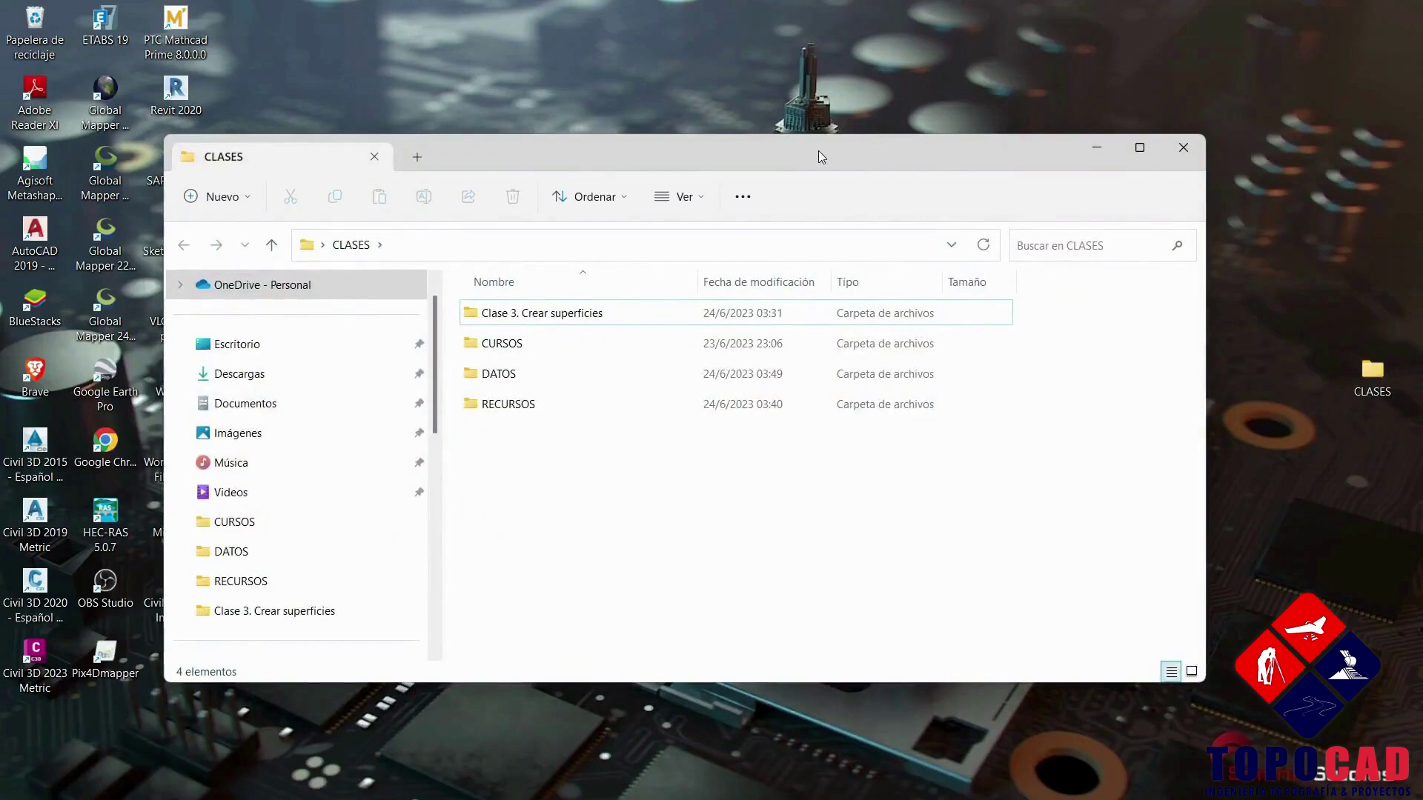
pyautogui.doubleClick(525, 340)
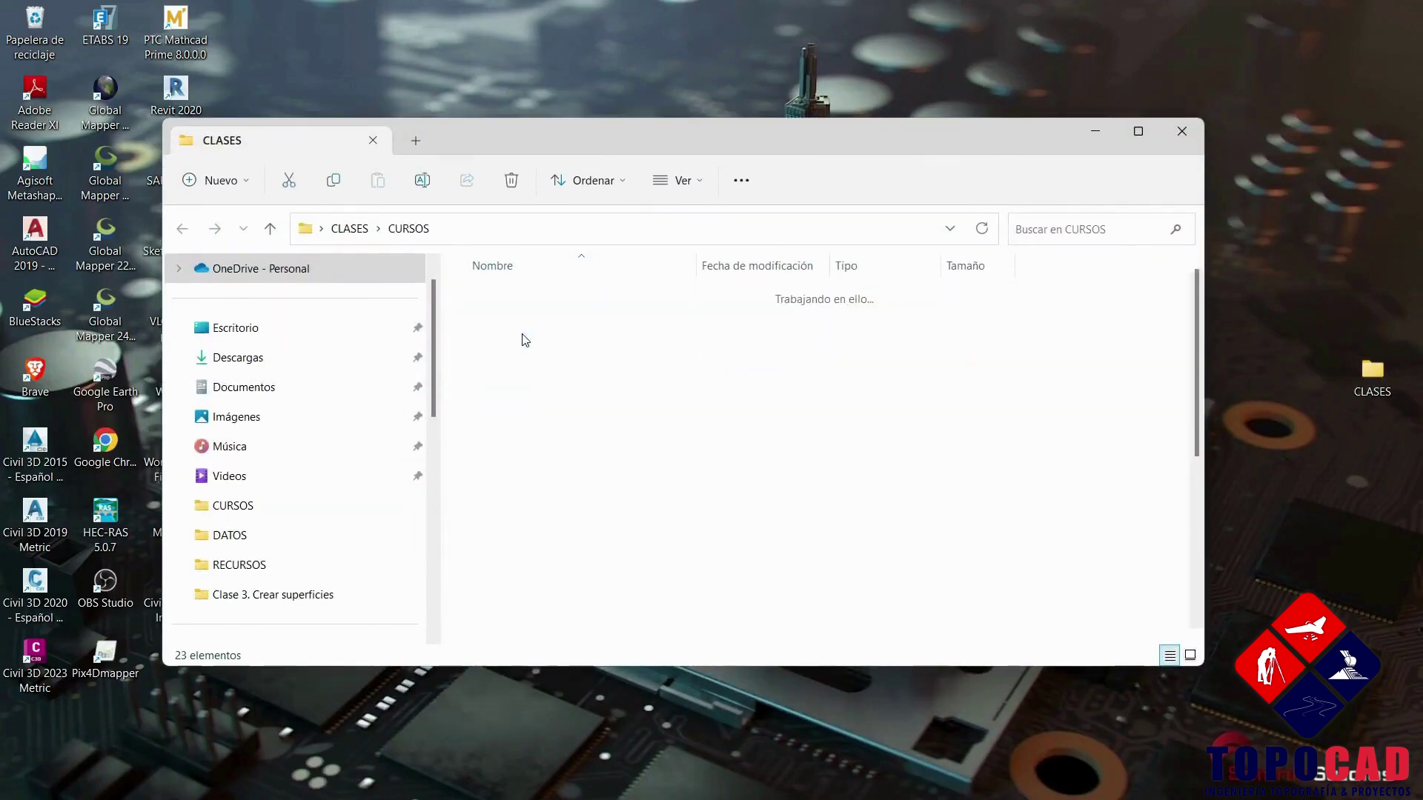
pyautogui.click(269, 228)
pyautogui.click(530, 388)
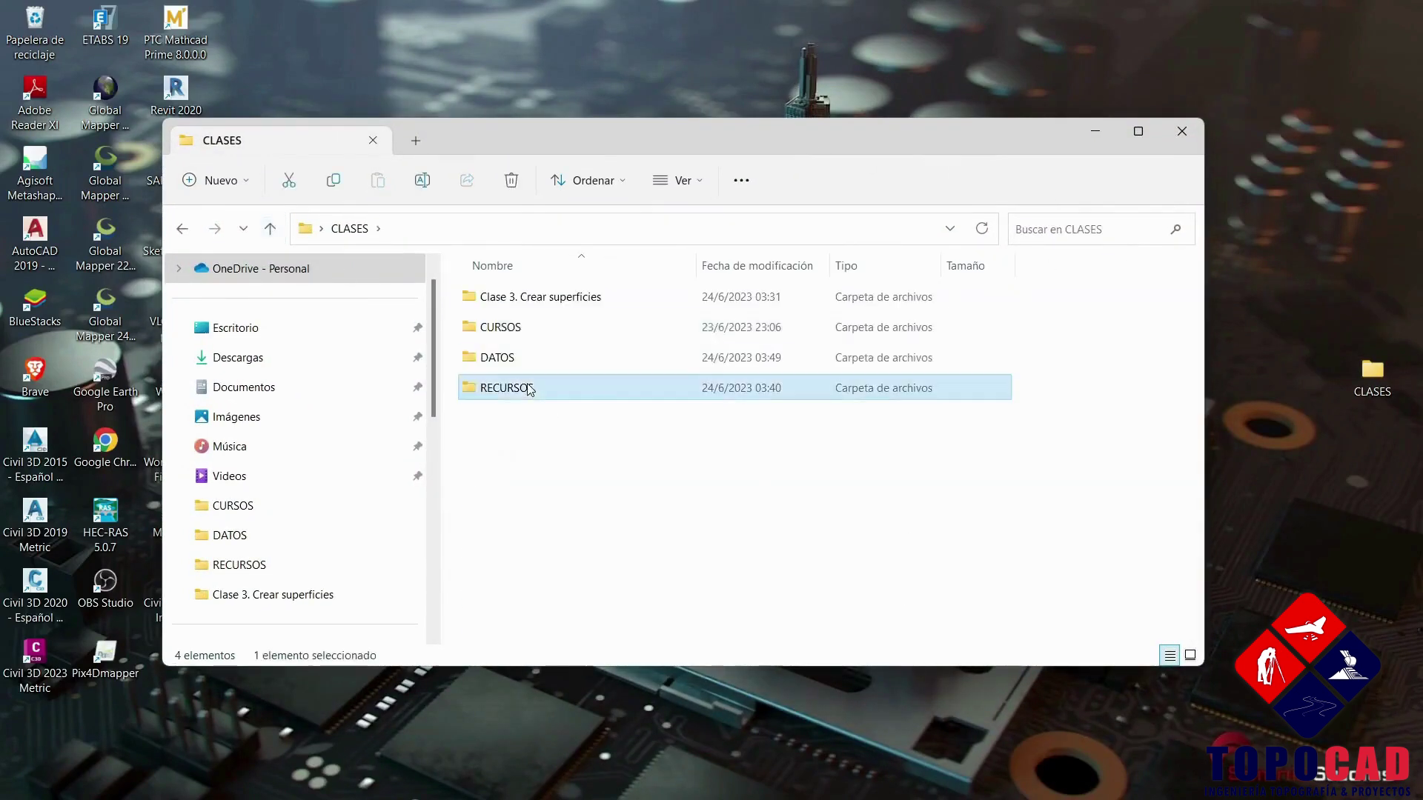
pyautogui.doubleClick(530, 387)
pyautogui.click(630, 327)
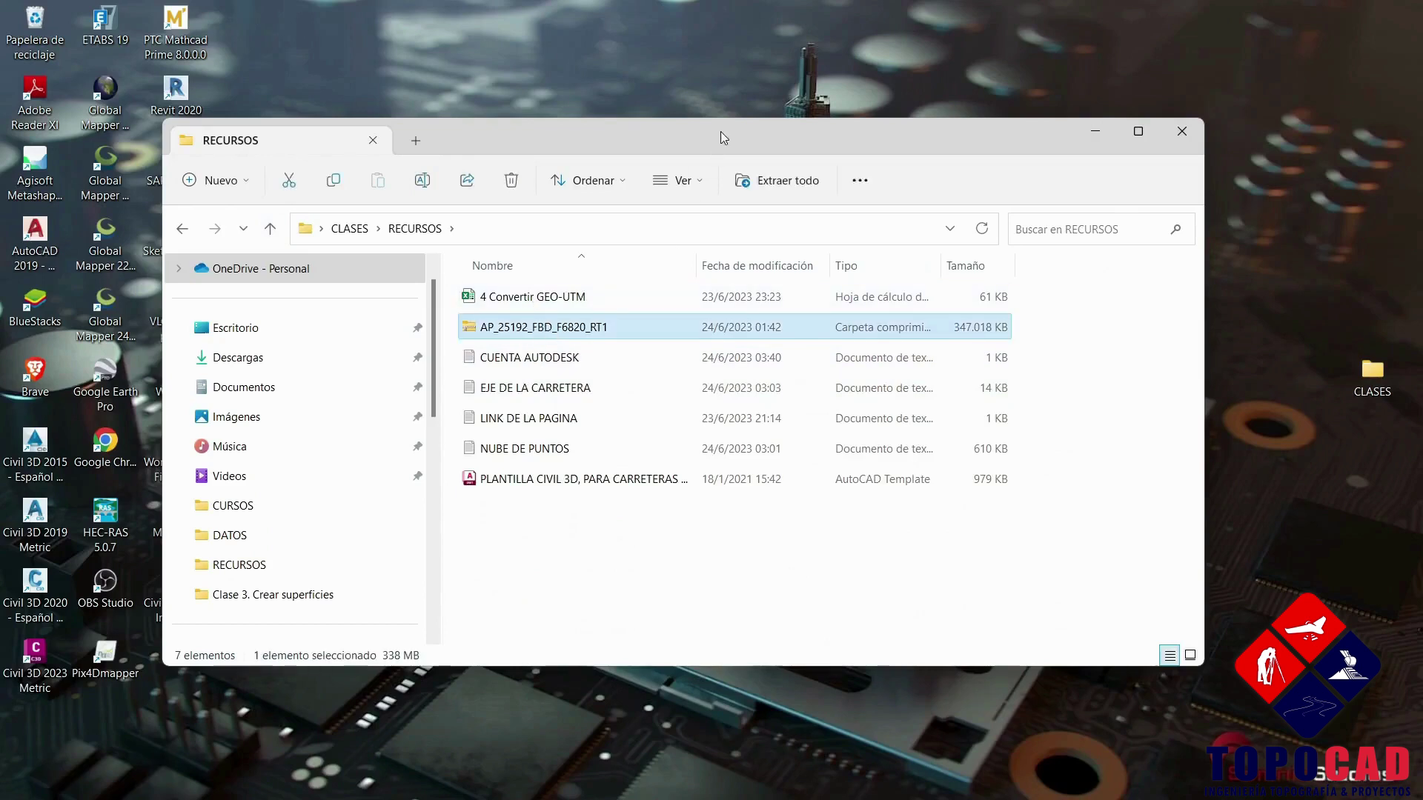
pyautogui.moveTo(723, 138); pyautogui.dragTo(661, 142)
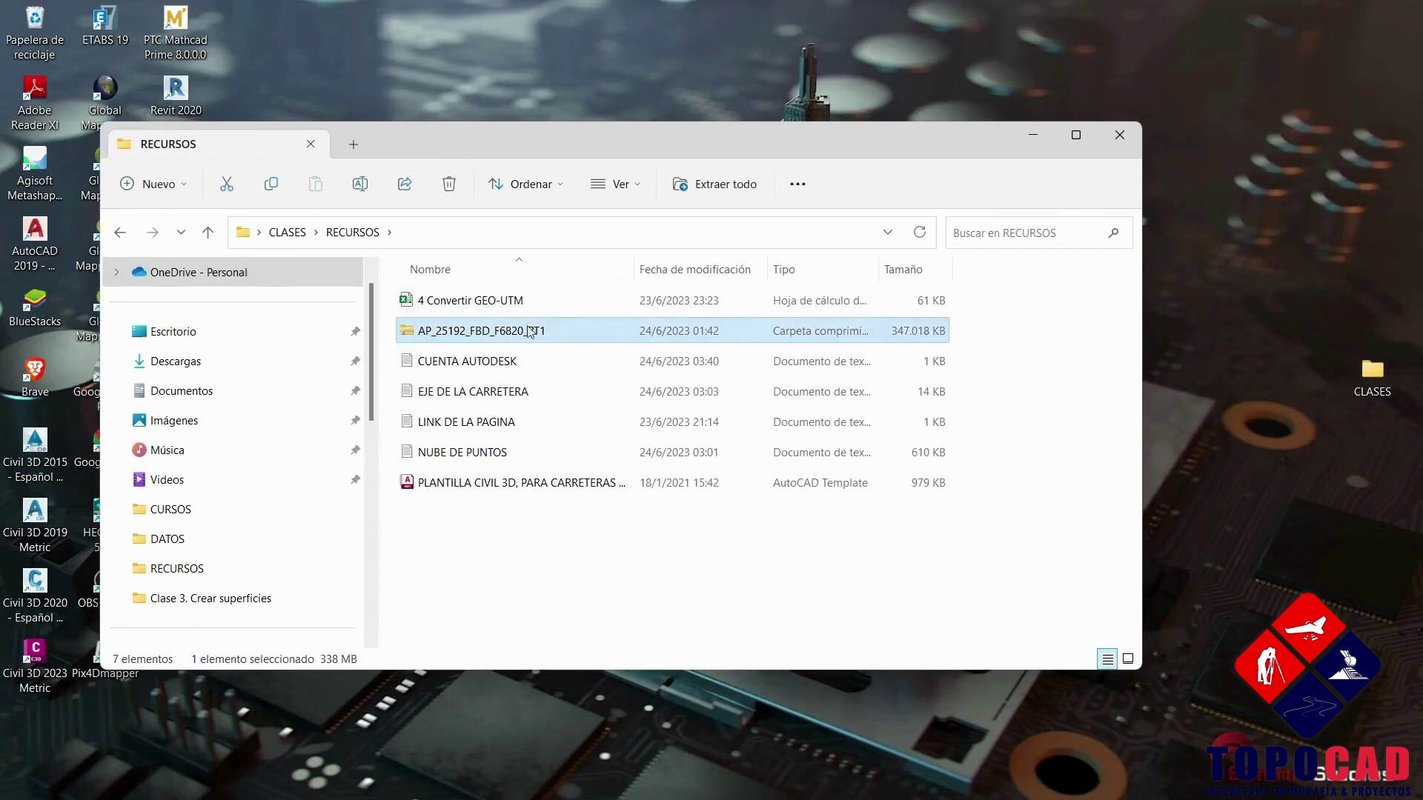
pyautogui.doubleClick(472, 337)
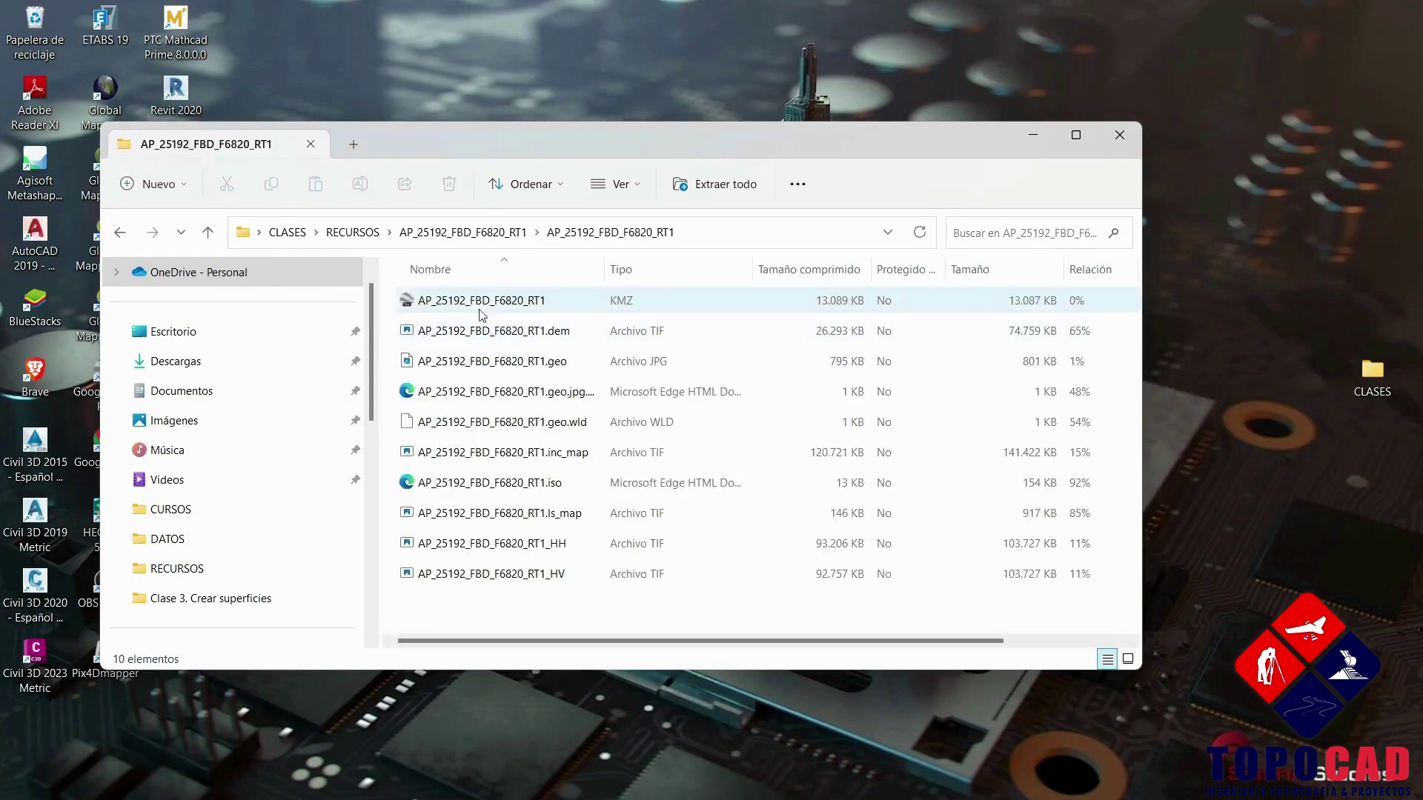
# Copy the AP_25192_FBD_F6820_RT1.dem TIF file out of the archive into the RECURSOS folder.
pyautogui.click(489, 302)
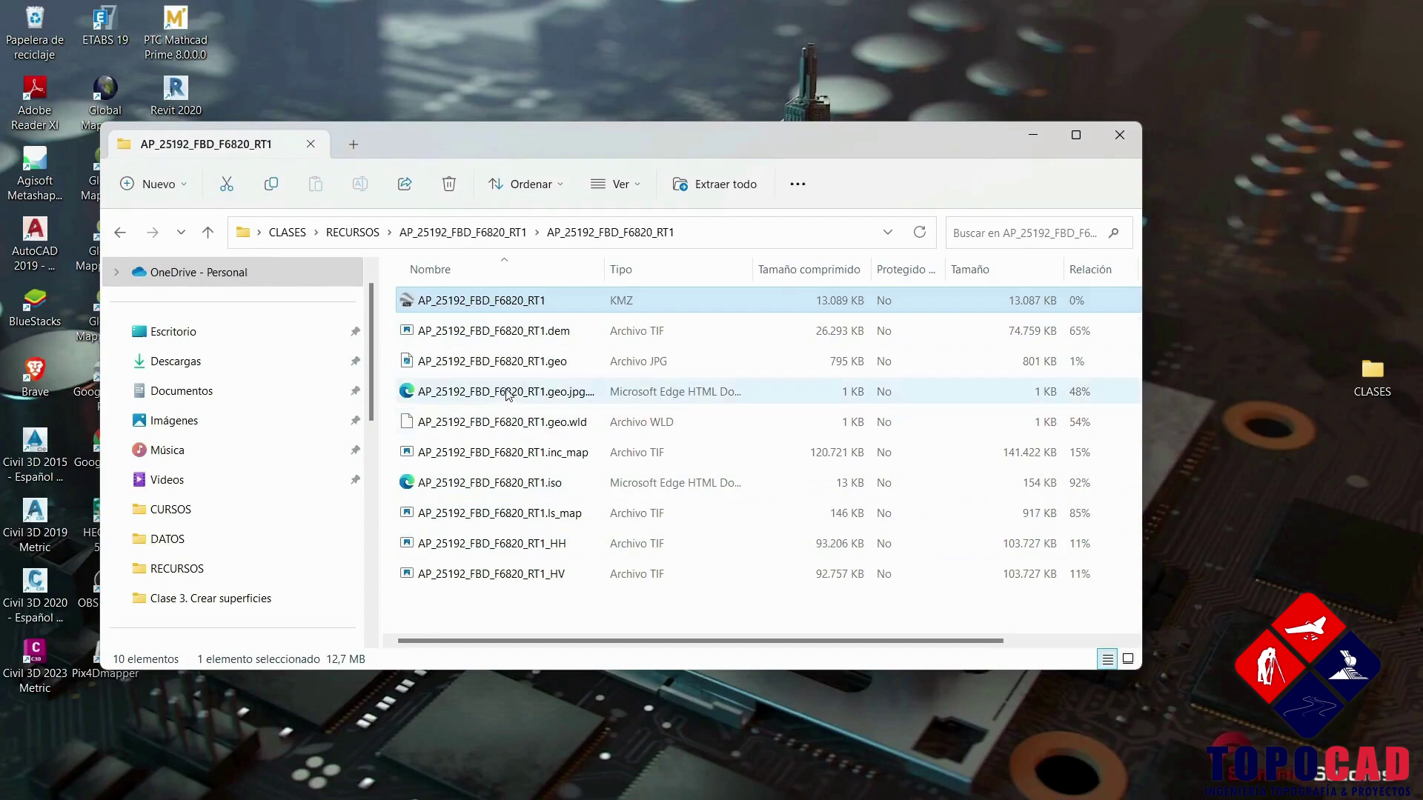
pyautogui.click(555, 335)
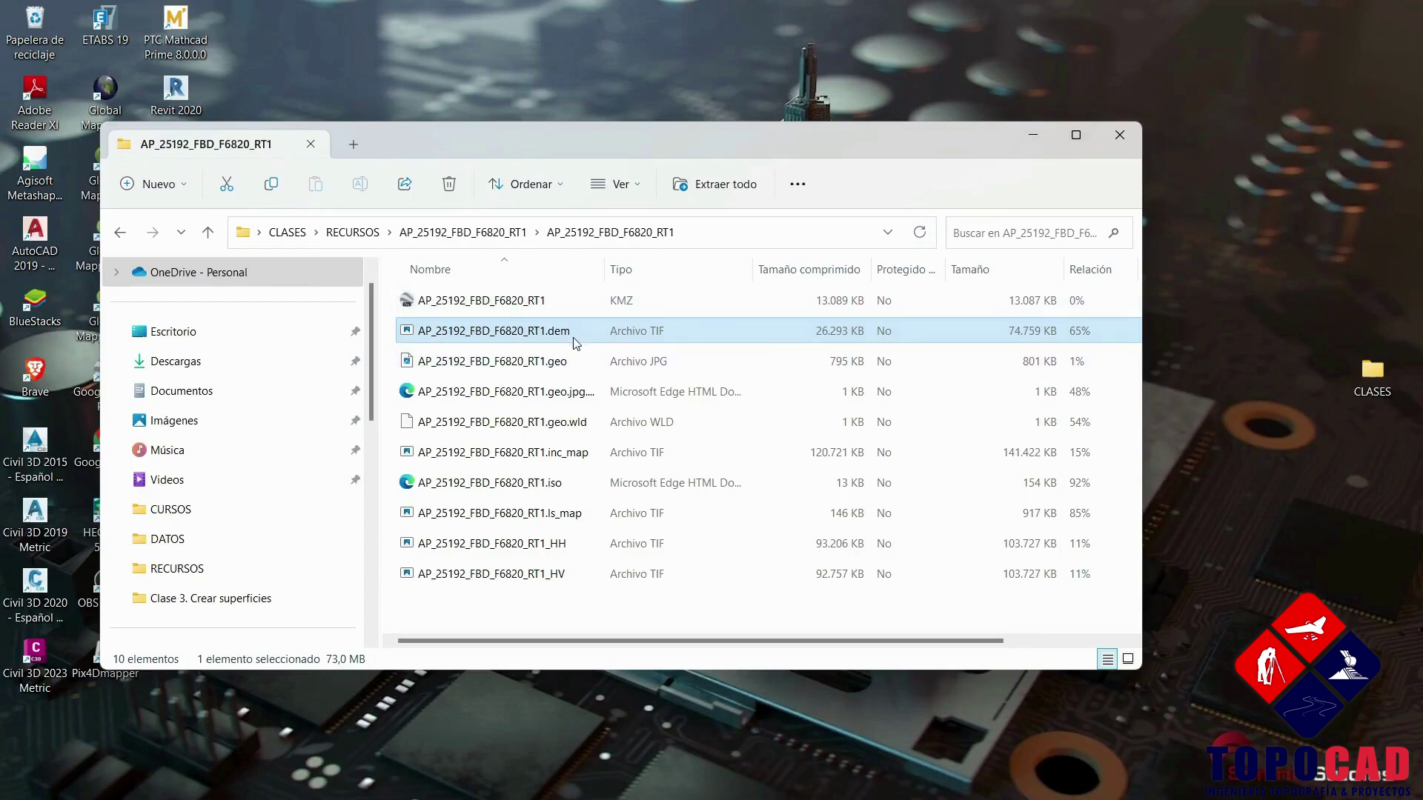
pyautogui.click(207, 232)
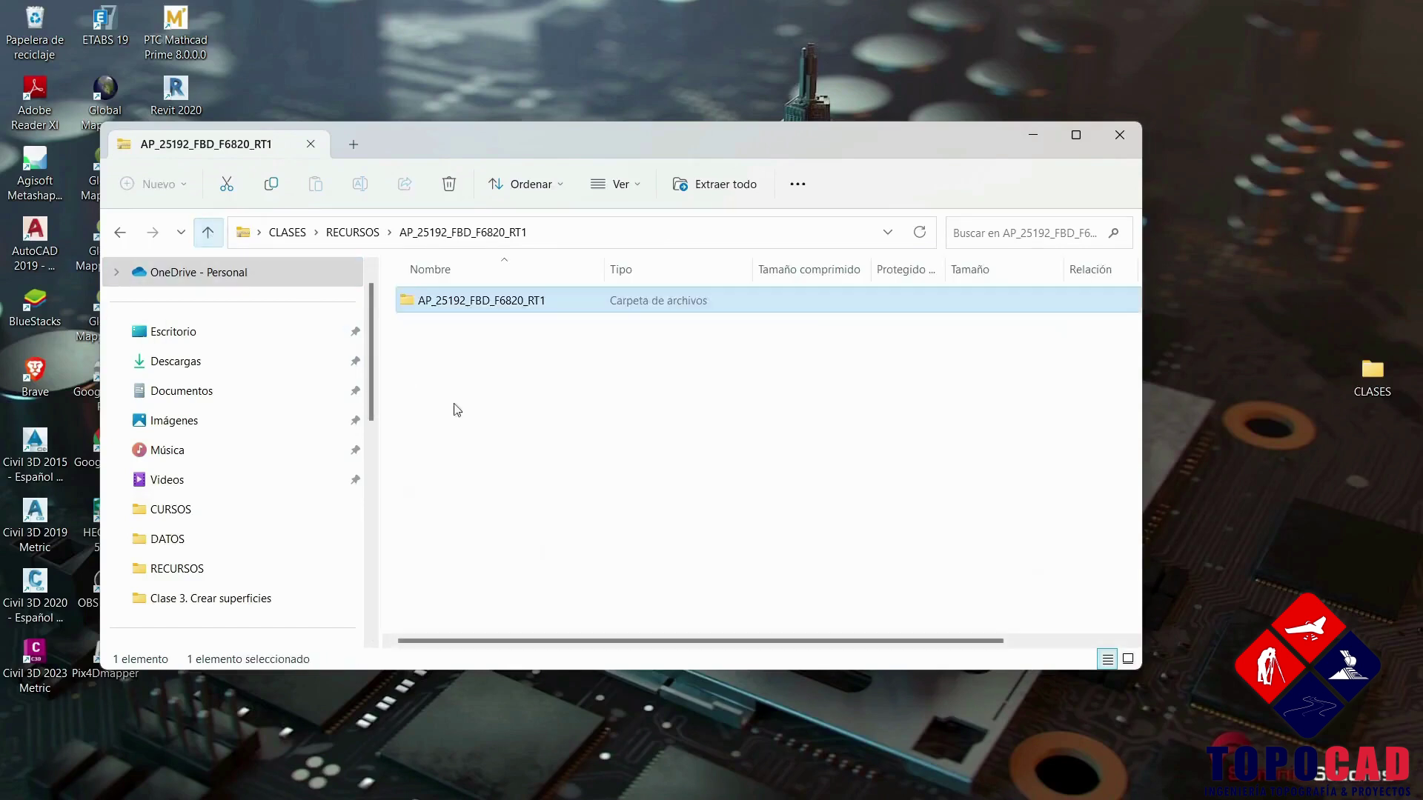
pyautogui.click(207, 232)
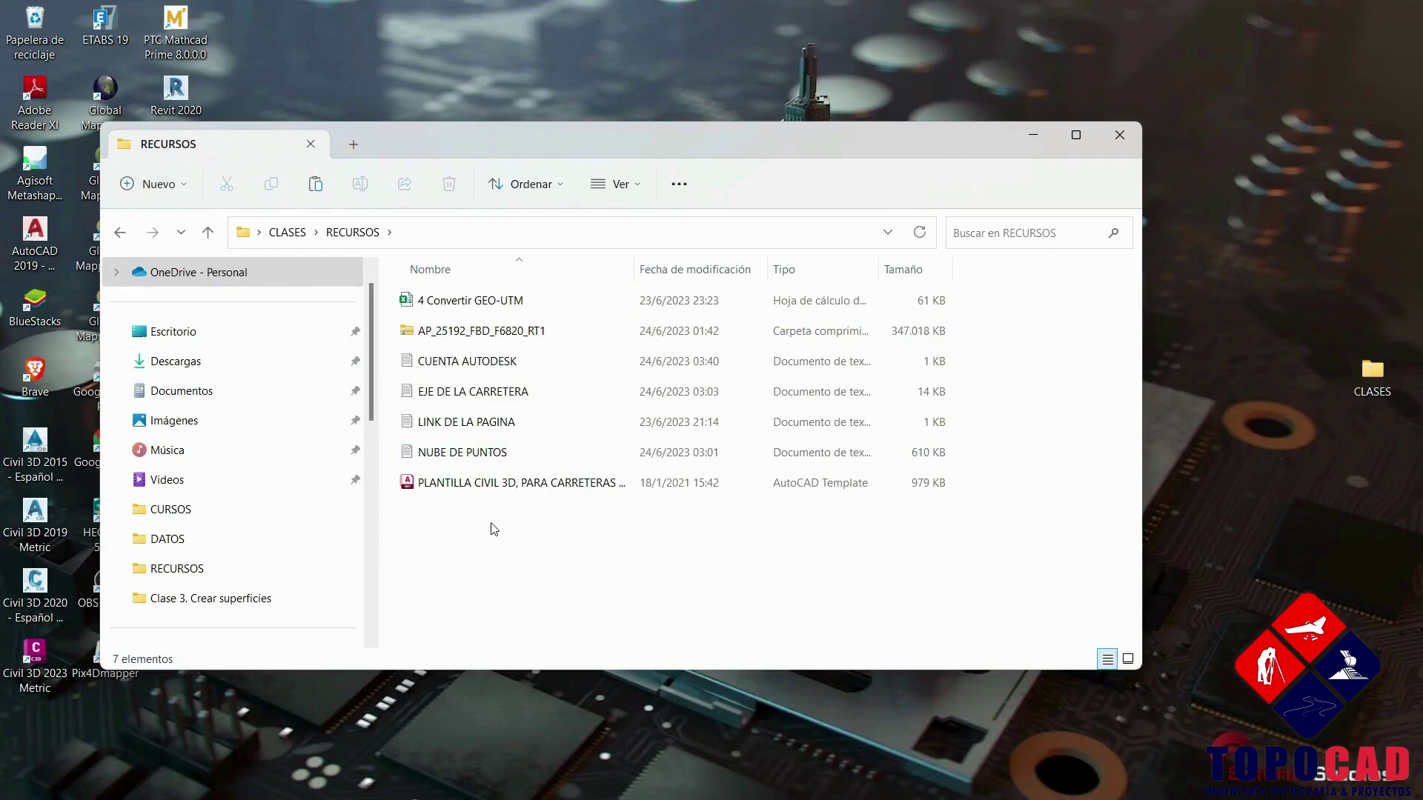
pyautogui.hotkey('ctrl', 'v')
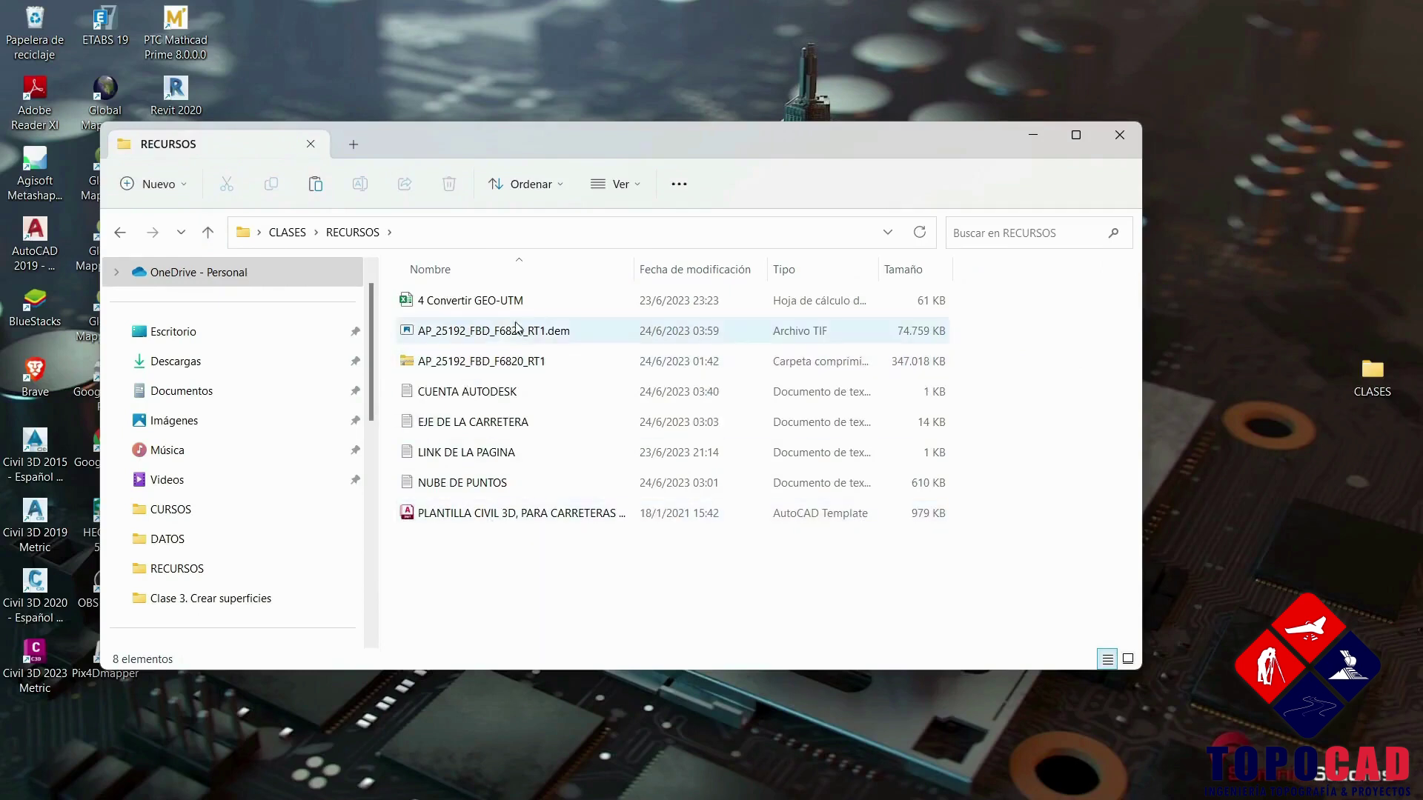
# View the extracted AP_25192_FBD_F6820_RT1.dem TIF in the photo viewer and close it.
pyautogui.click(480, 335)
pyautogui.doubleClick(441, 334)
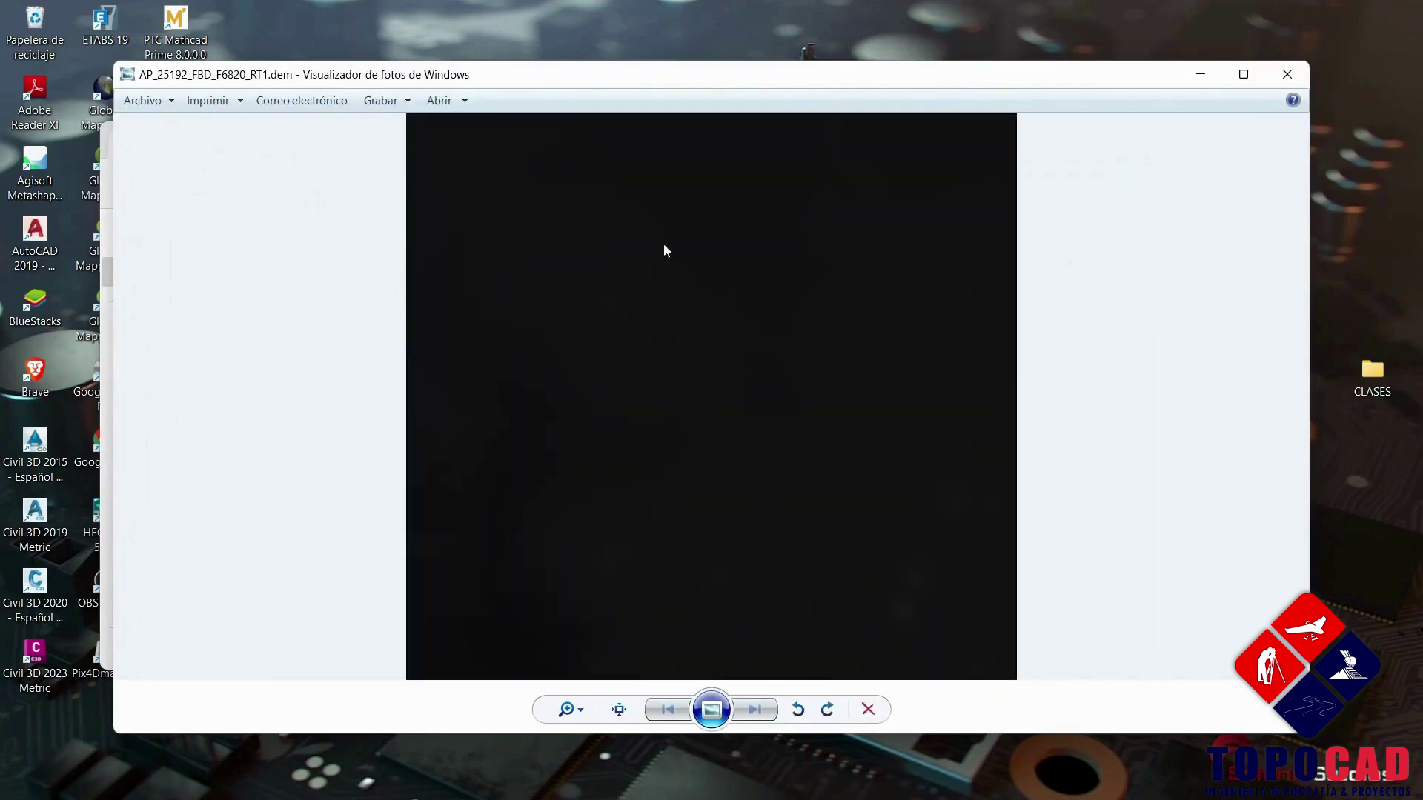
pyautogui.click(1287, 74)
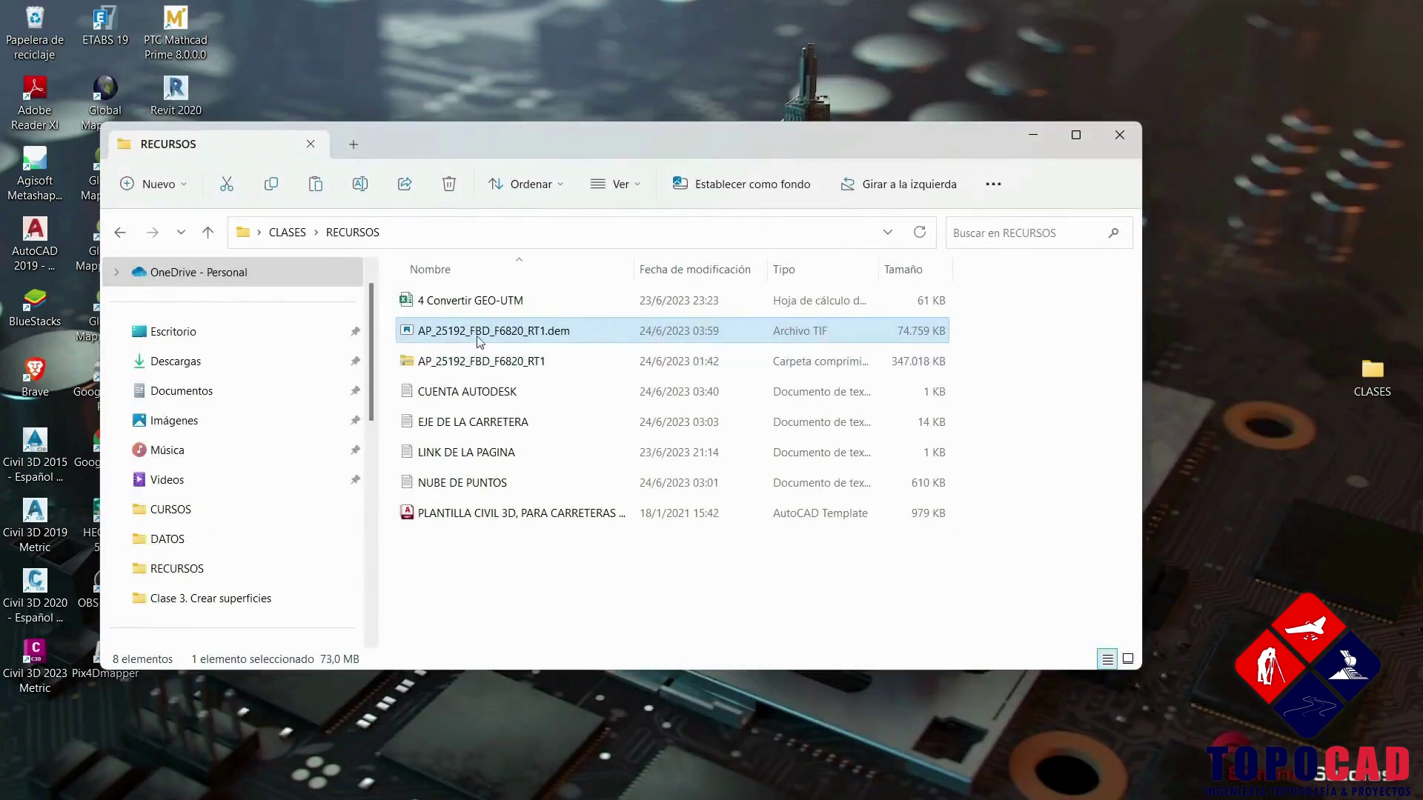
# Move the RECURSOS window aside to uncover the desktop shortcuts and refresh the desktop.
pyautogui.moveTo(741, 142); pyautogui.dragTo(954, 92)
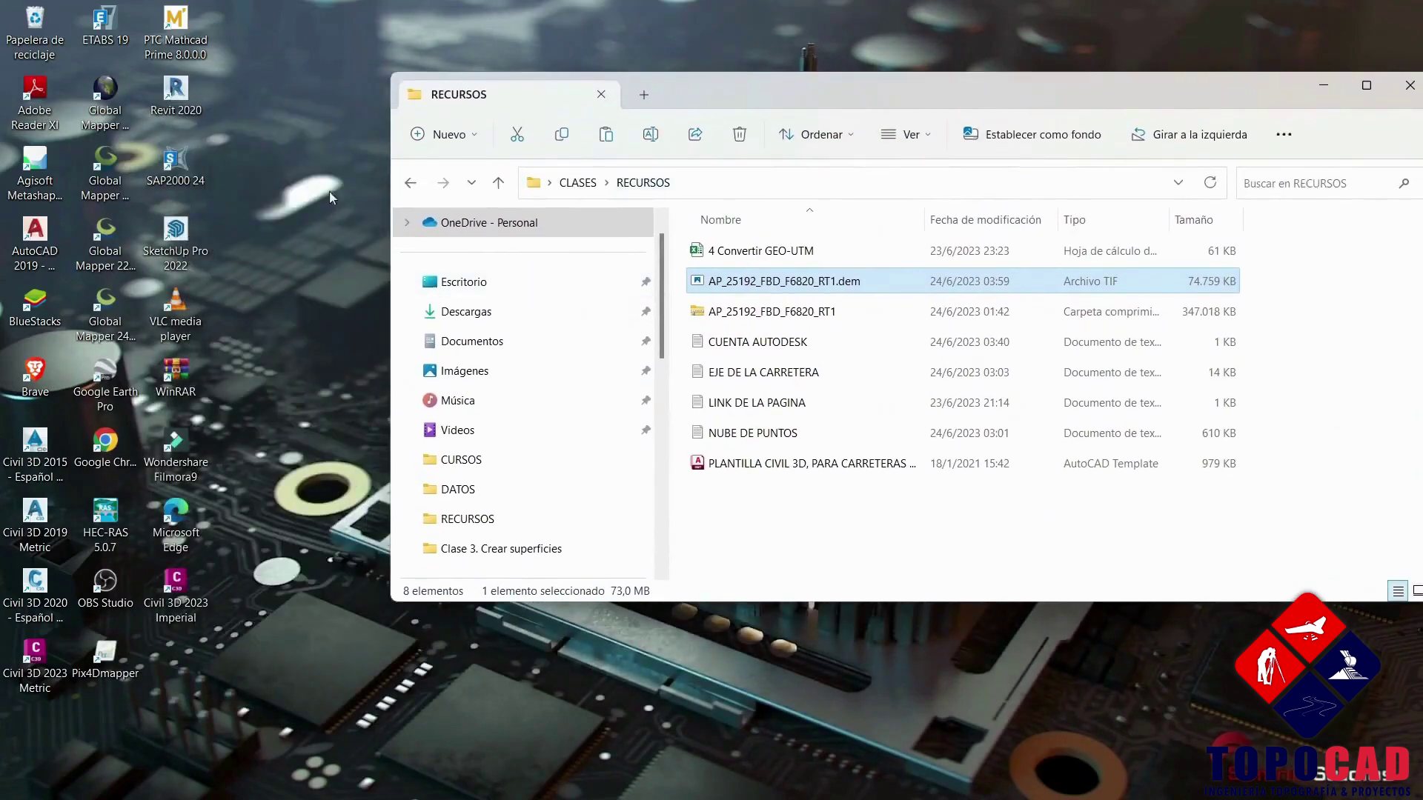
pyautogui.rightClick(304, 175)
pyautogui.click(365, 292)
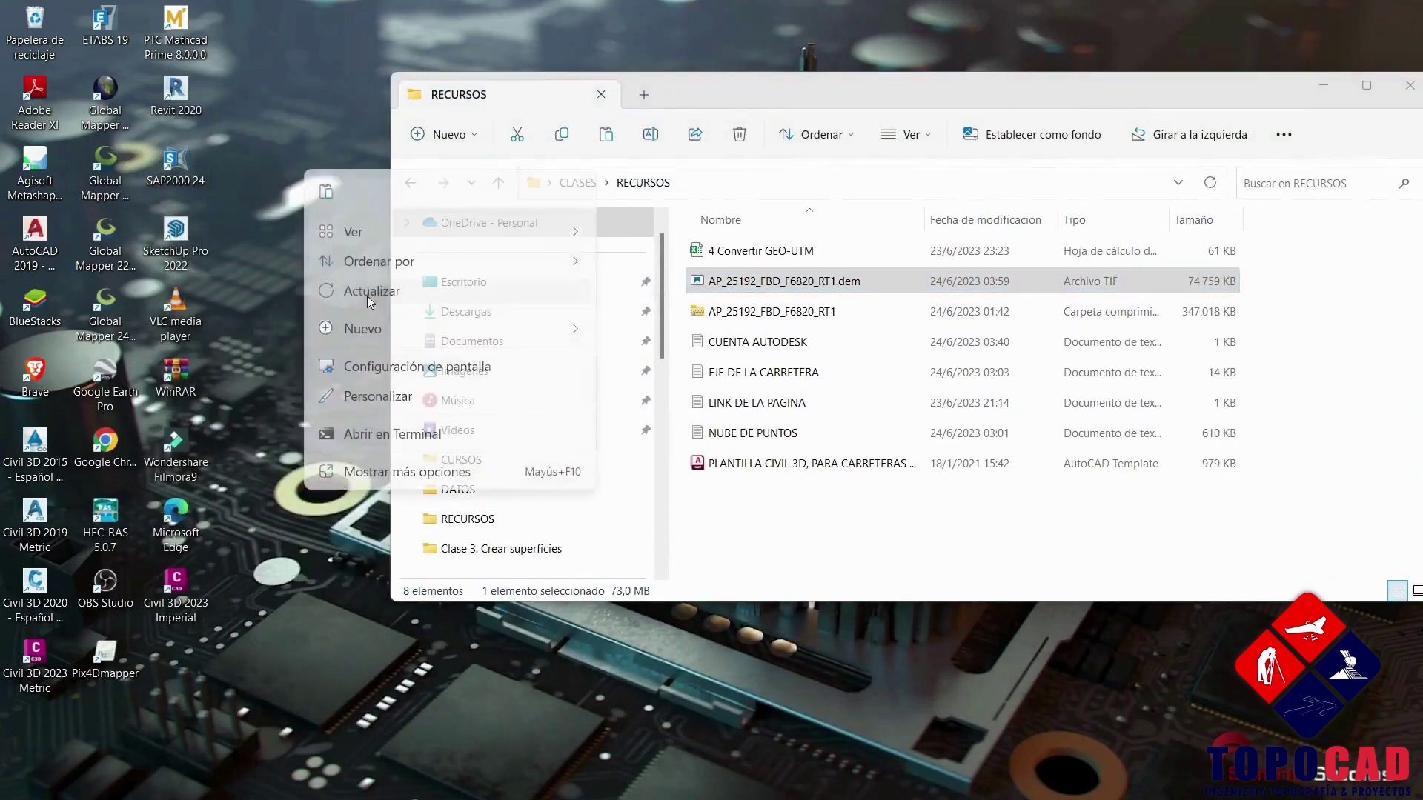
pyautogui.rightClick(300, 286)
pyautogui.click(391, 404)
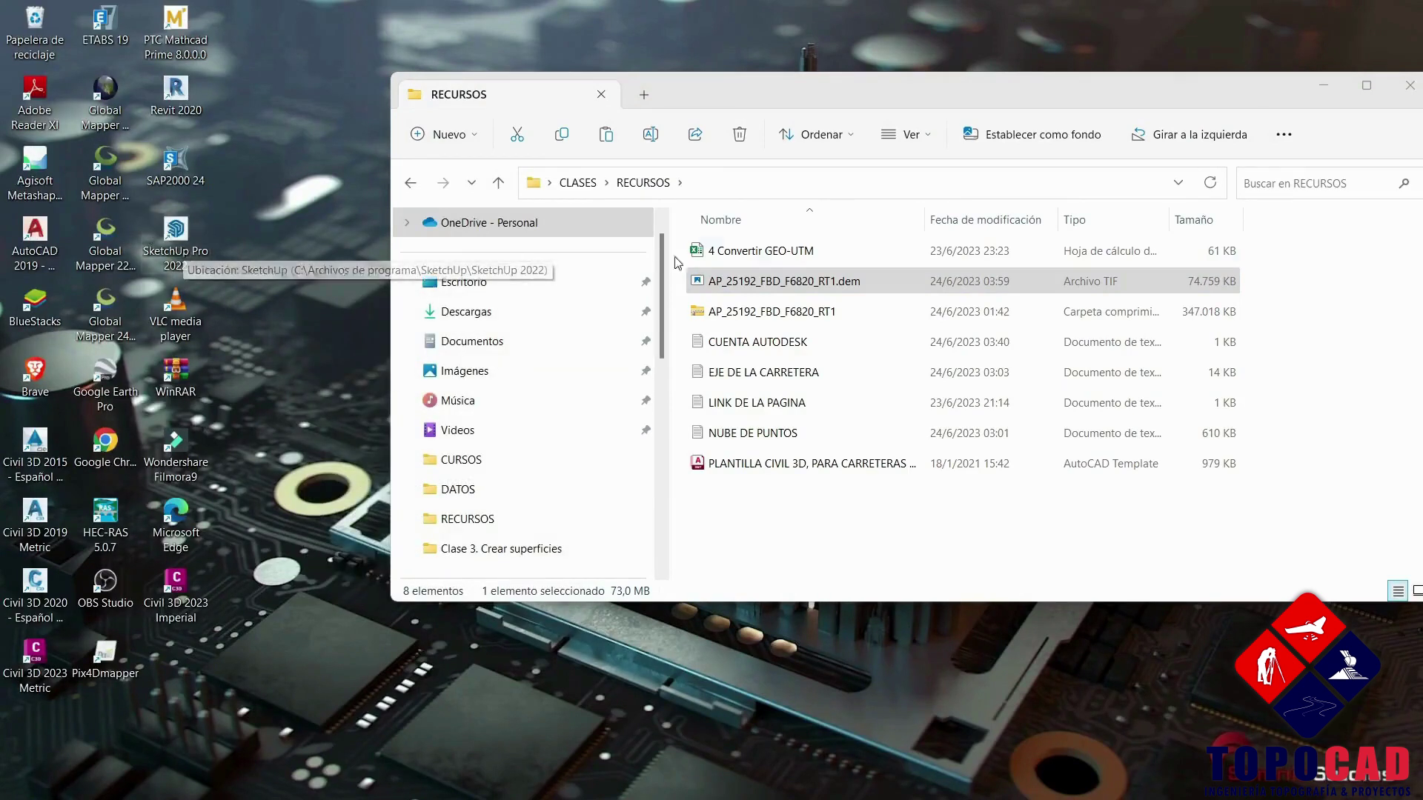
# Launch Global Mapper 24.0 64-bit from its desktop shortcut.
pyautogui.click(808, 286)
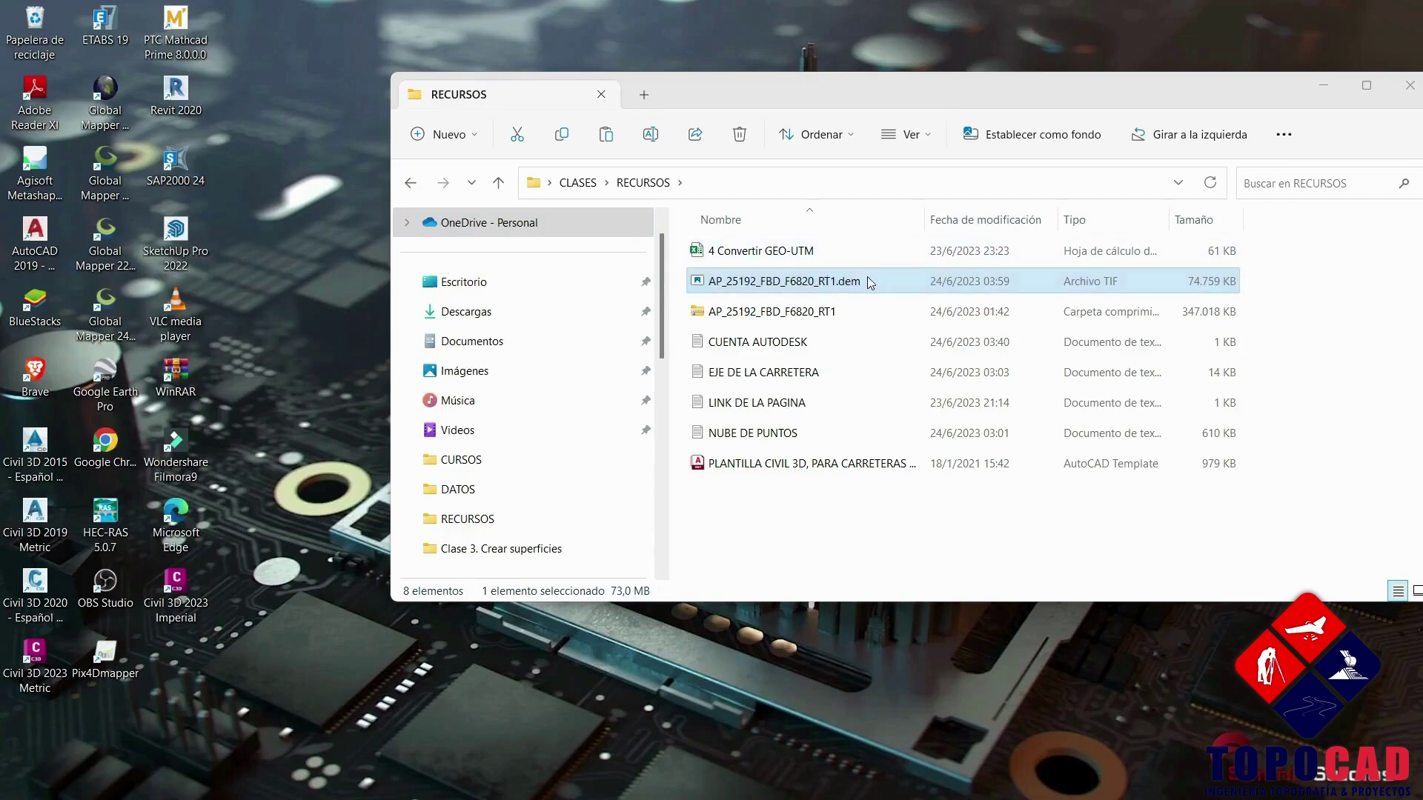
pyautogui.click(107, 244)
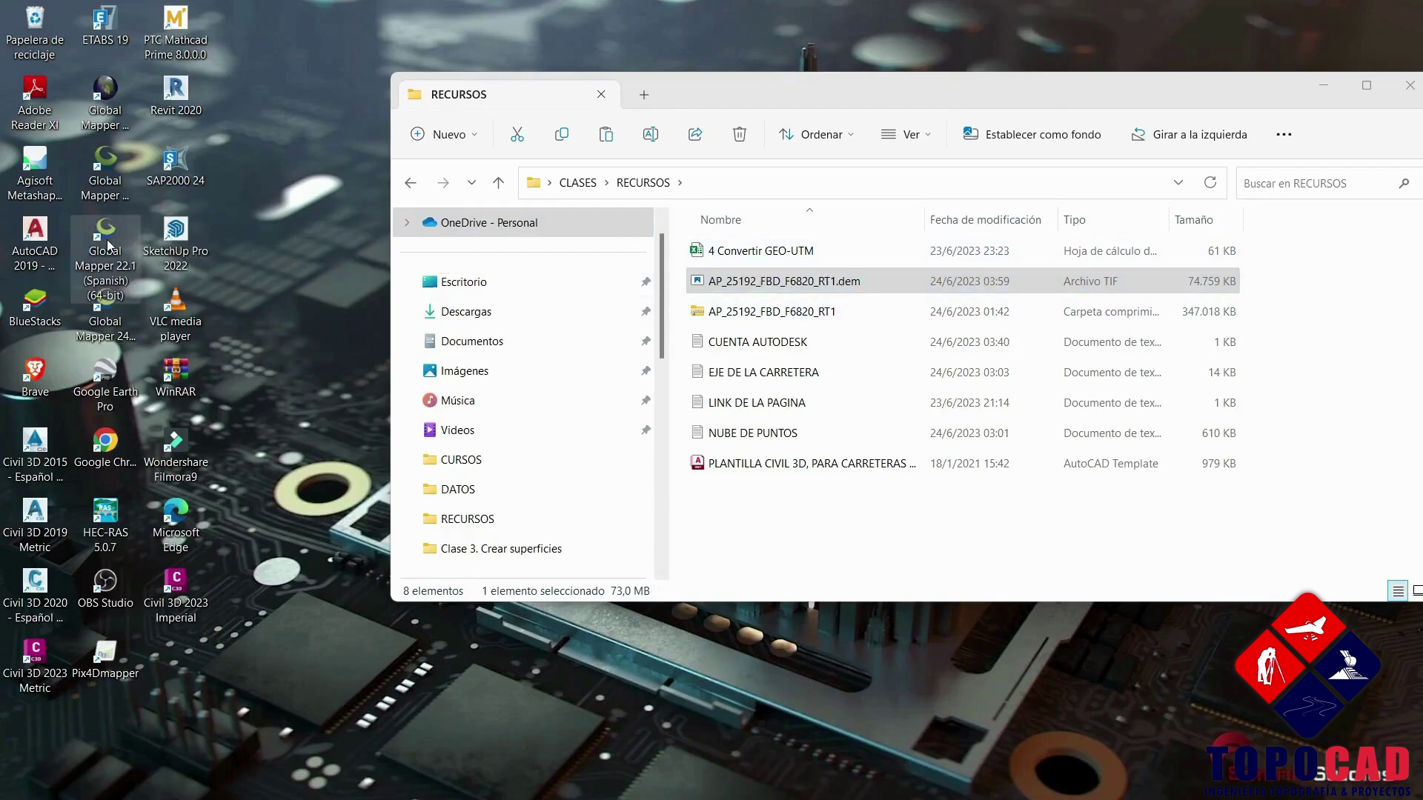
pyautogui.press('Up')
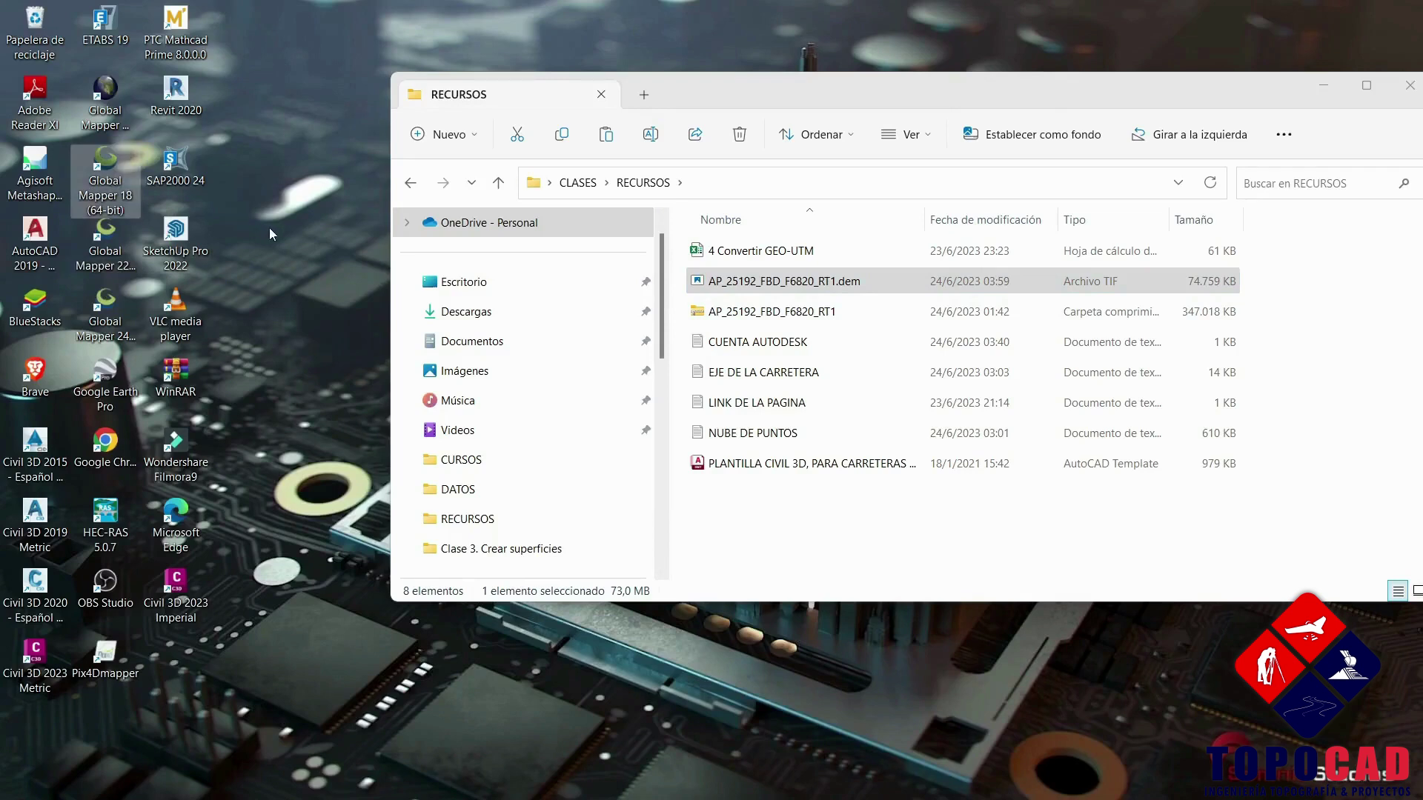
pyautogui.press('Down')
pyautogui.press('Down')
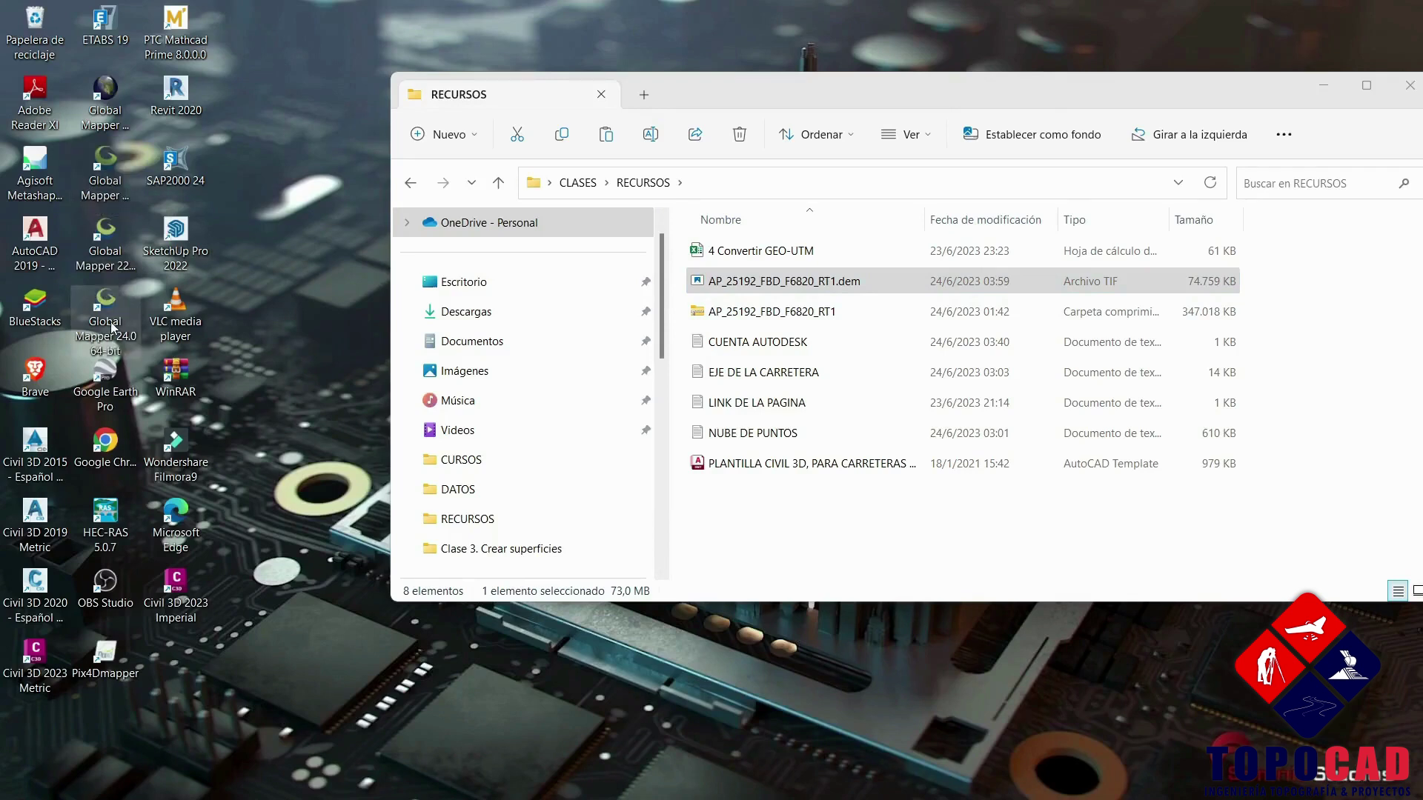
pyautogui.press('Return')
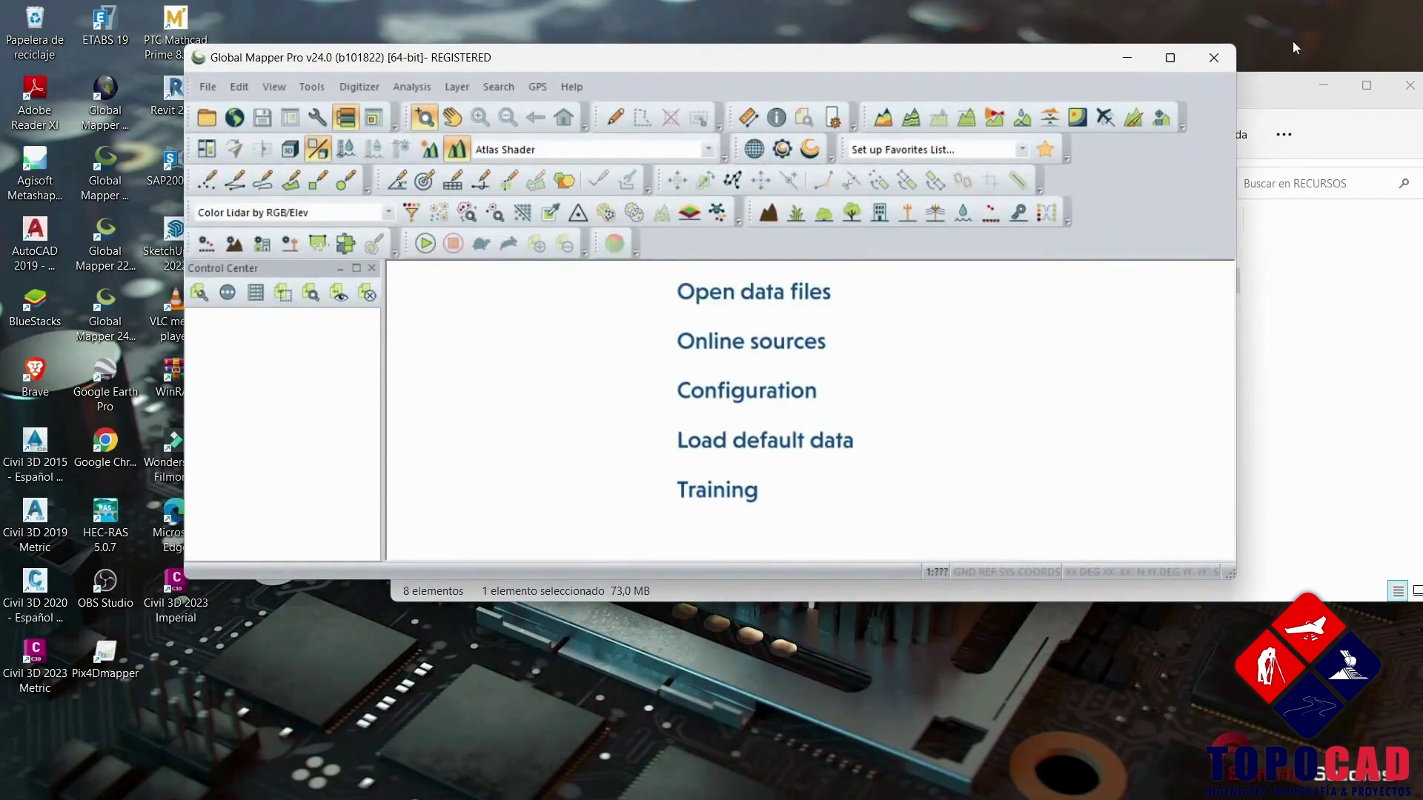
pyautogui.moveTo(999, 56); pyautogui.dragTo(1095, 127)
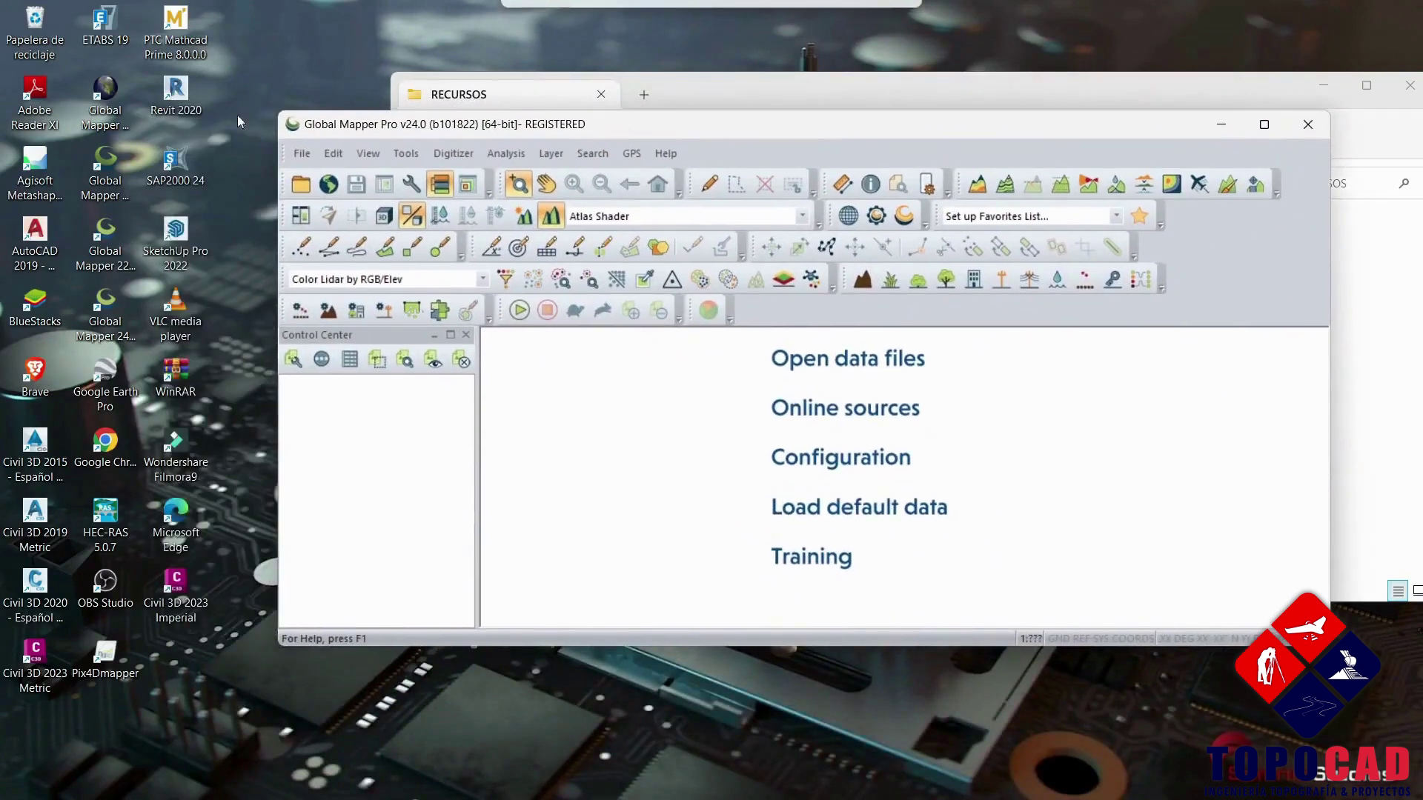
pyautogui.moveTo(793, 124); pyautogui.dragTo(825, 80)
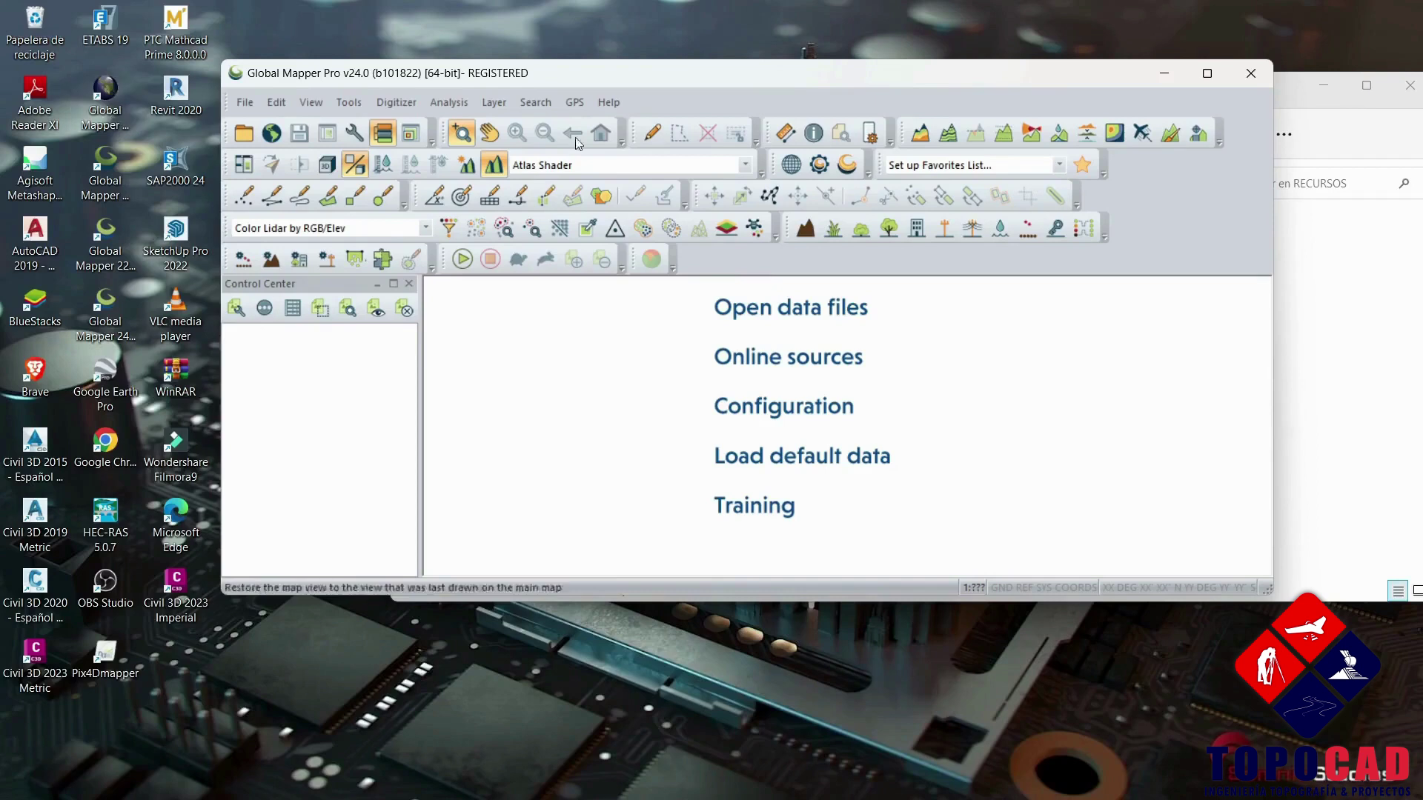
pyautogui.moveTo(906, 81); pyautogui.dragTo(848, 216)
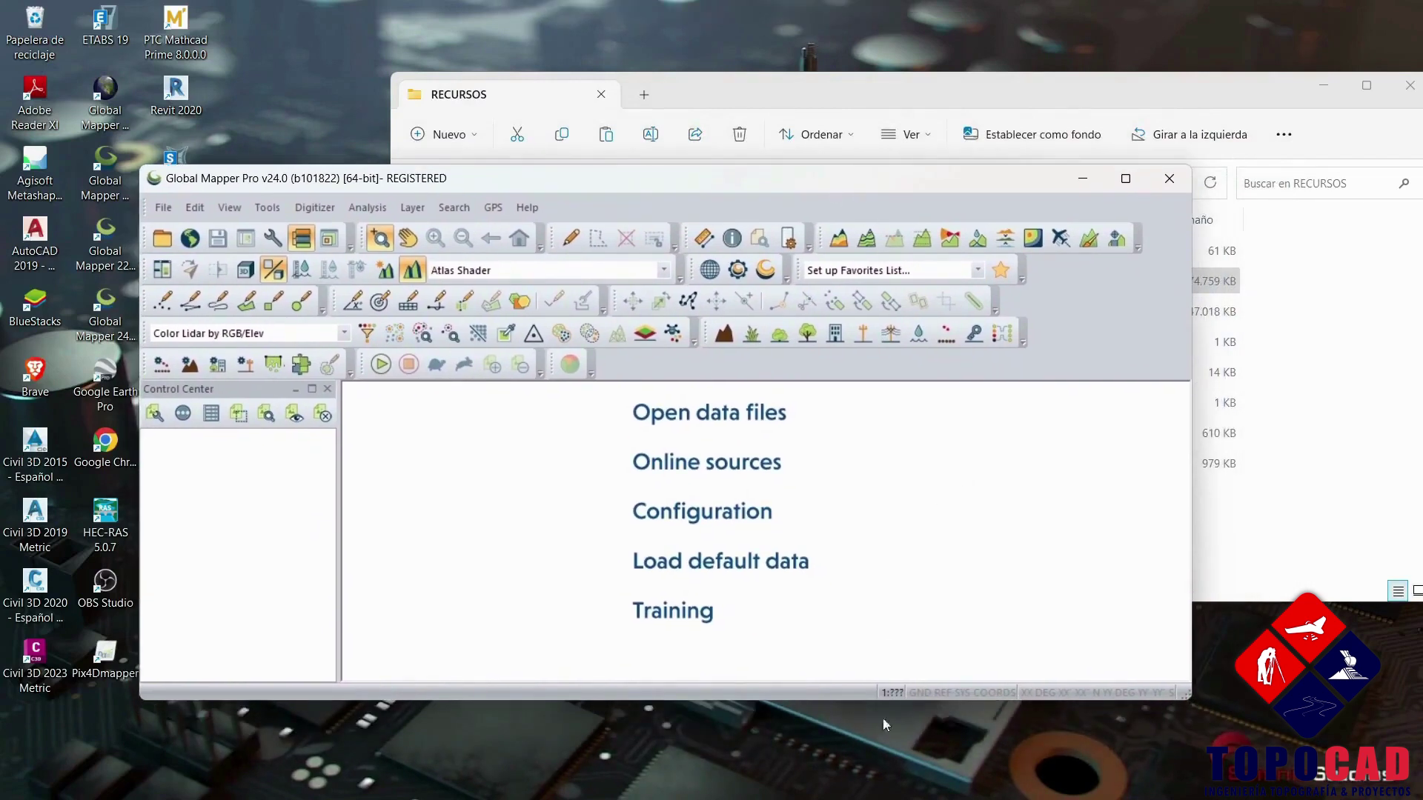
pyautogui.moveTo(881, 795)
pyautogui.moveTo(834, 792)
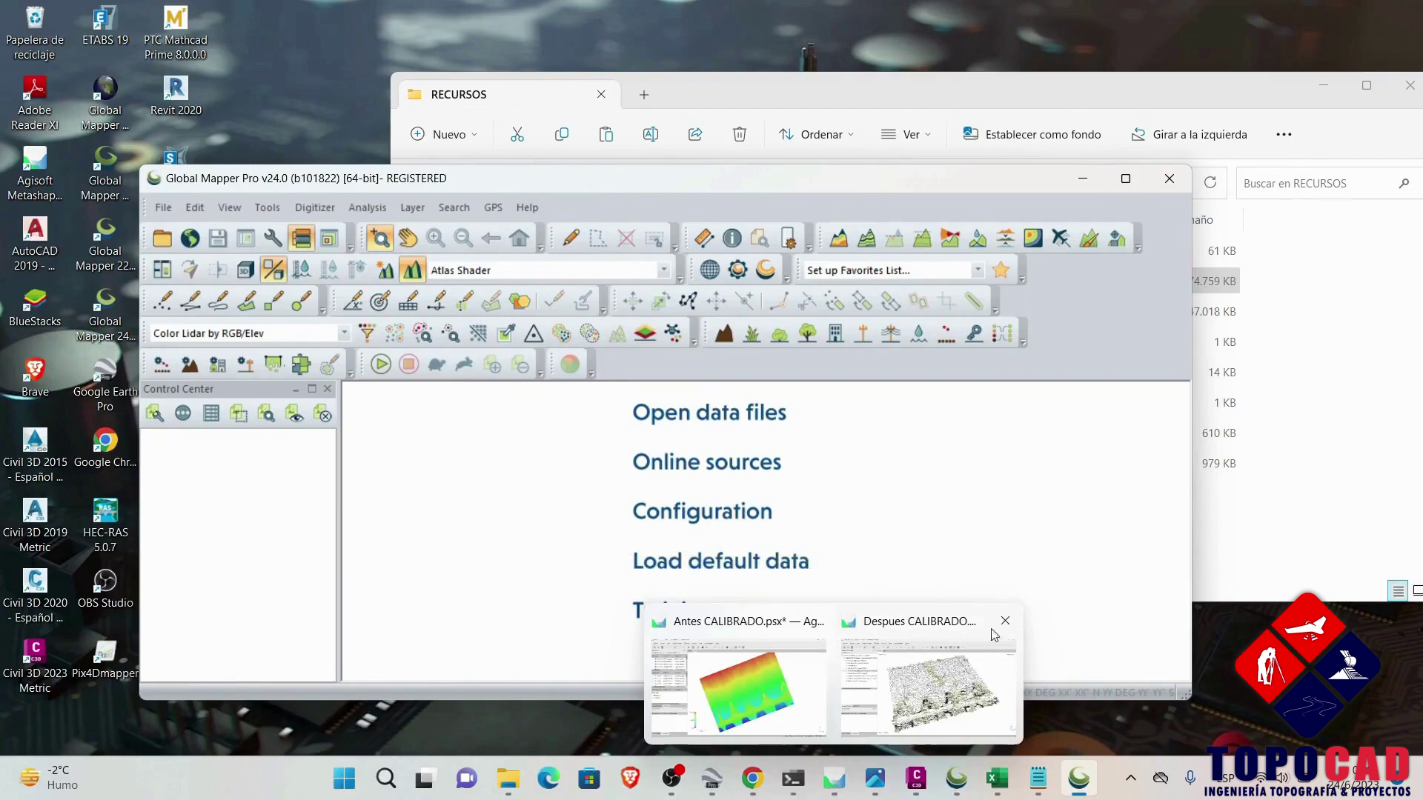
pyautogui.moveTo(962, 188); pyautogui.dragTo(978, 113)
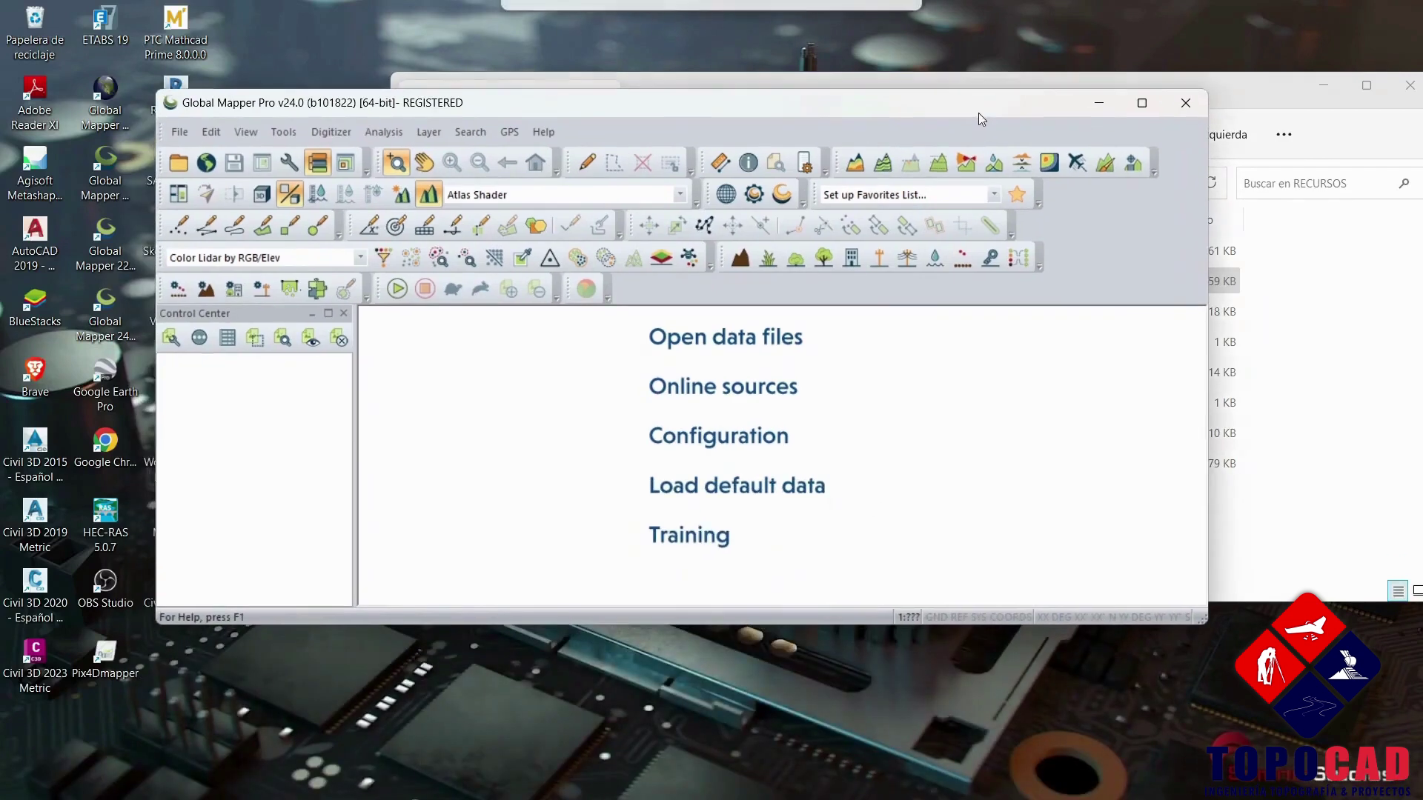
# Open the projection configuration and set the projection to UTM.
pyautogui.click(755, 440)
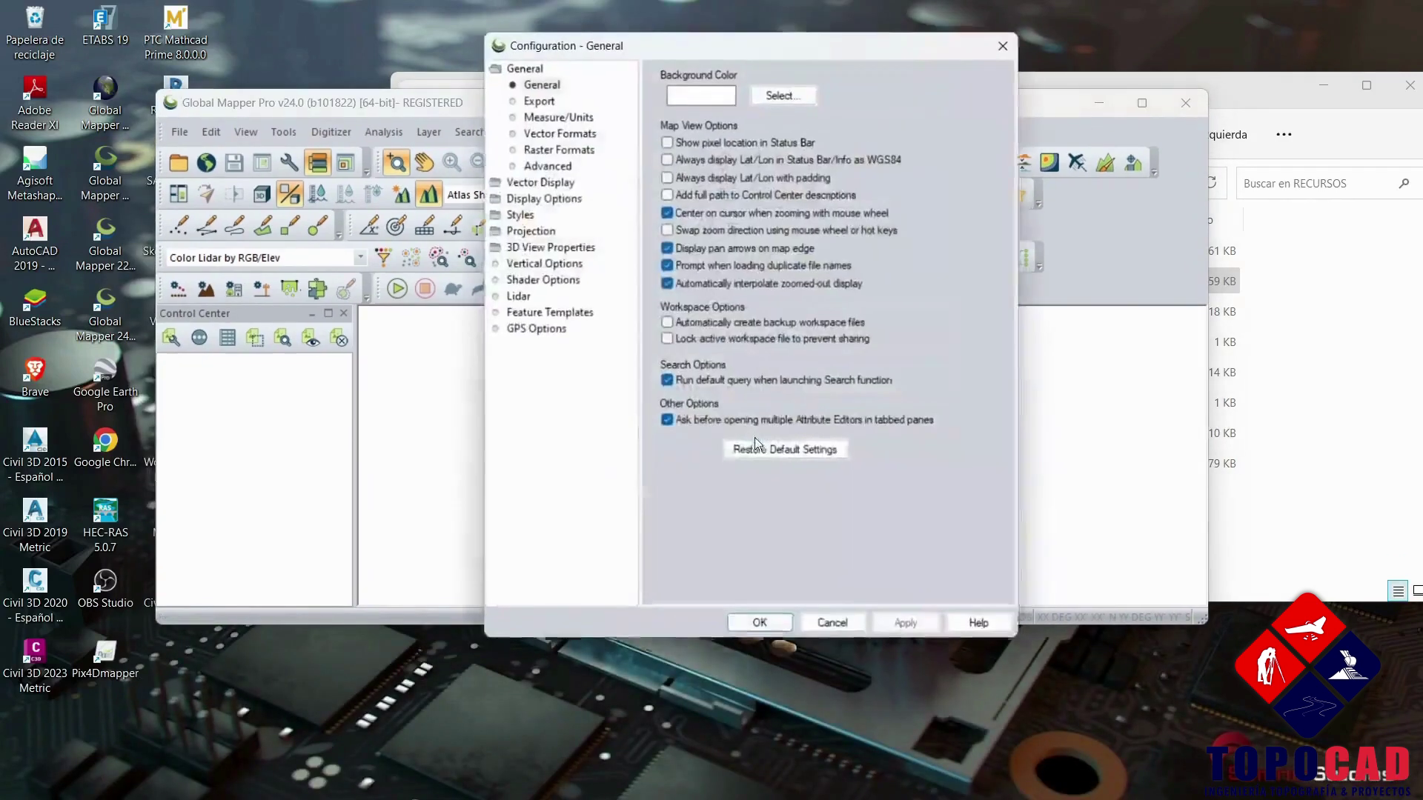
pyautogui.click(498, 236)
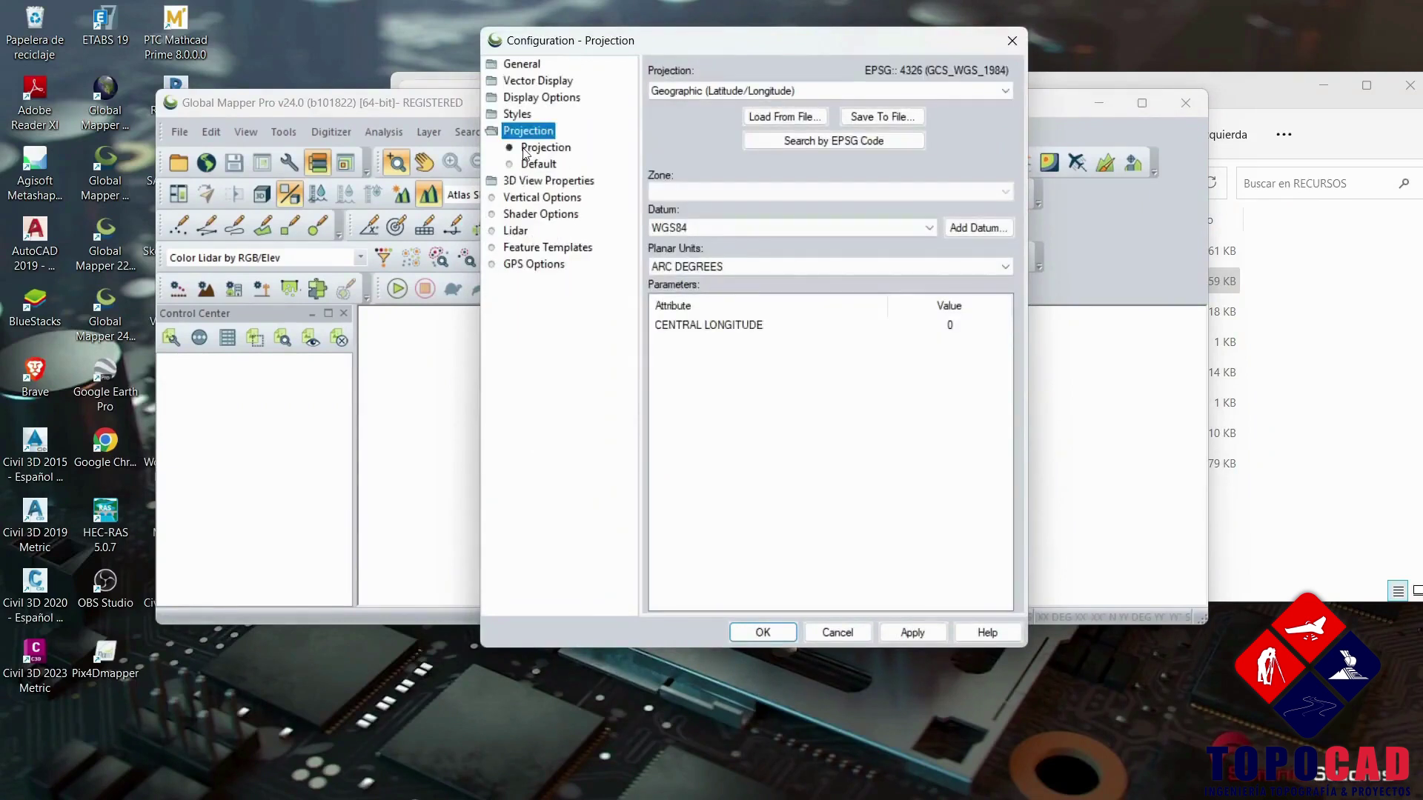
pyautogui.click(852, 91)
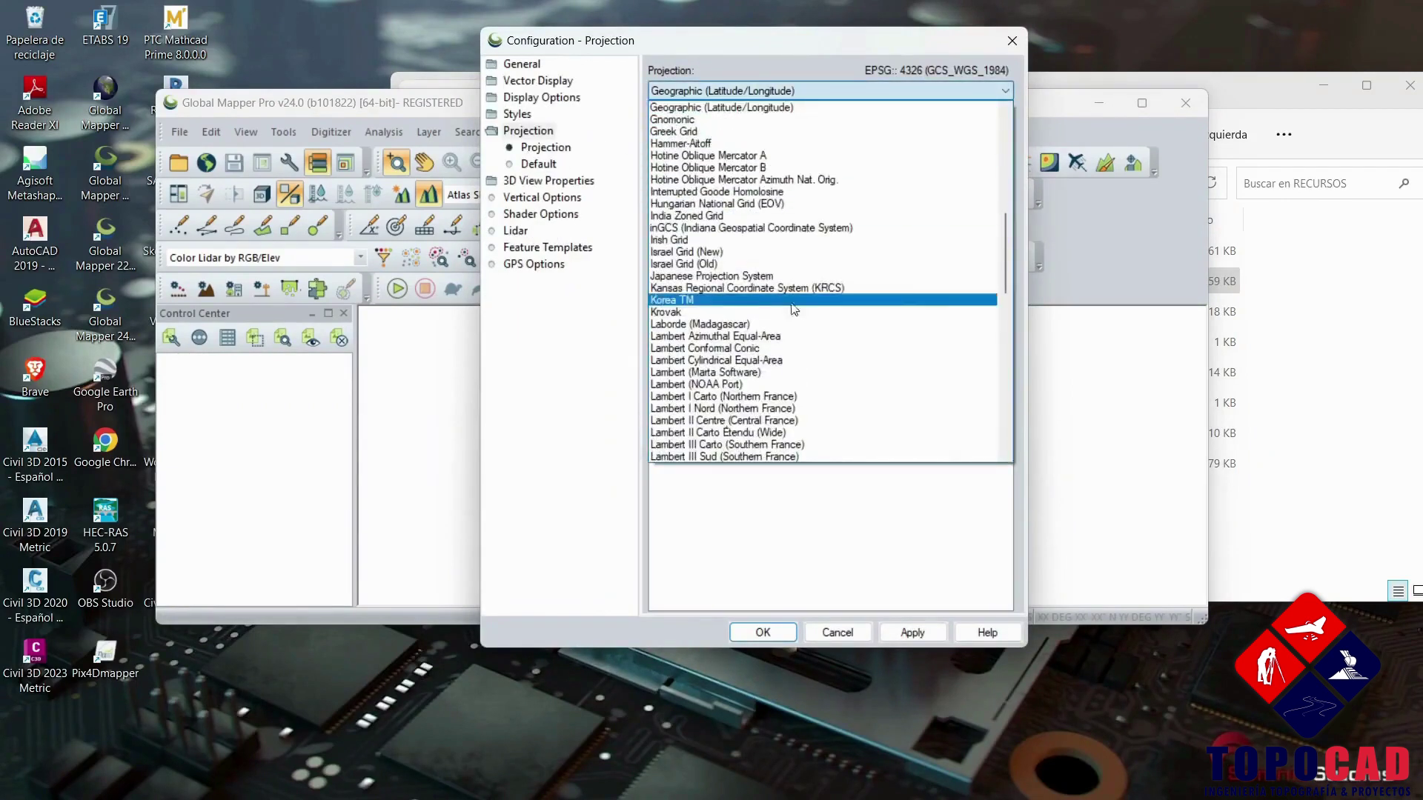
pyautogui.scroll(-5, 951, 314)
pyautogui.scroll(-9, 951, 314)
pyautogui.click(687, 373)
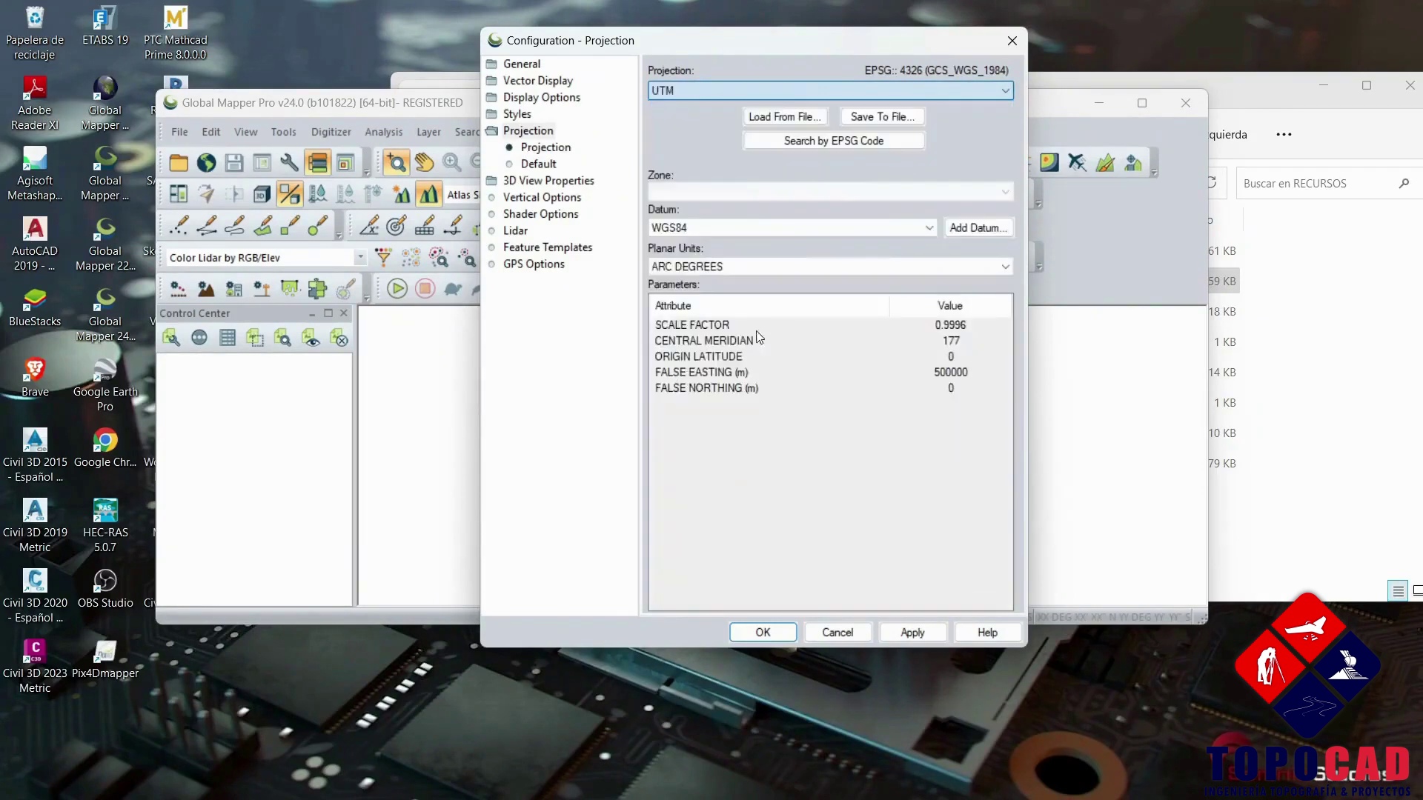
# Set the UTM zone to -19 (72°W - 66°W - Southern Hemisphere) with WGS84 datum and planar units in METERS, and accept the configuration.
pyautogui.click(1004, 191)
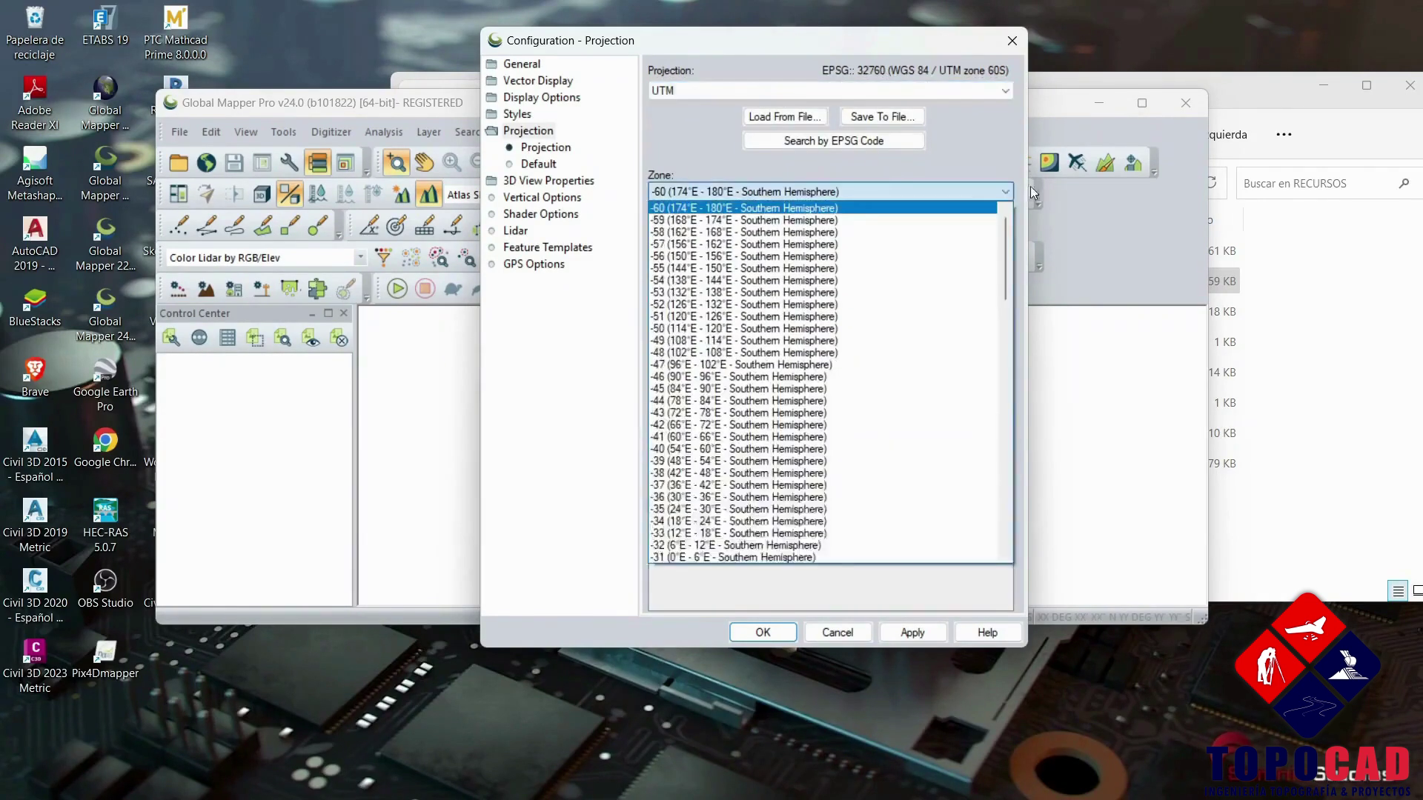
pyautogui.scroll(-1, 1005, 261)
pyautogui.moveTo(1005, 261); pyautogui.dragTo(1016, 297)
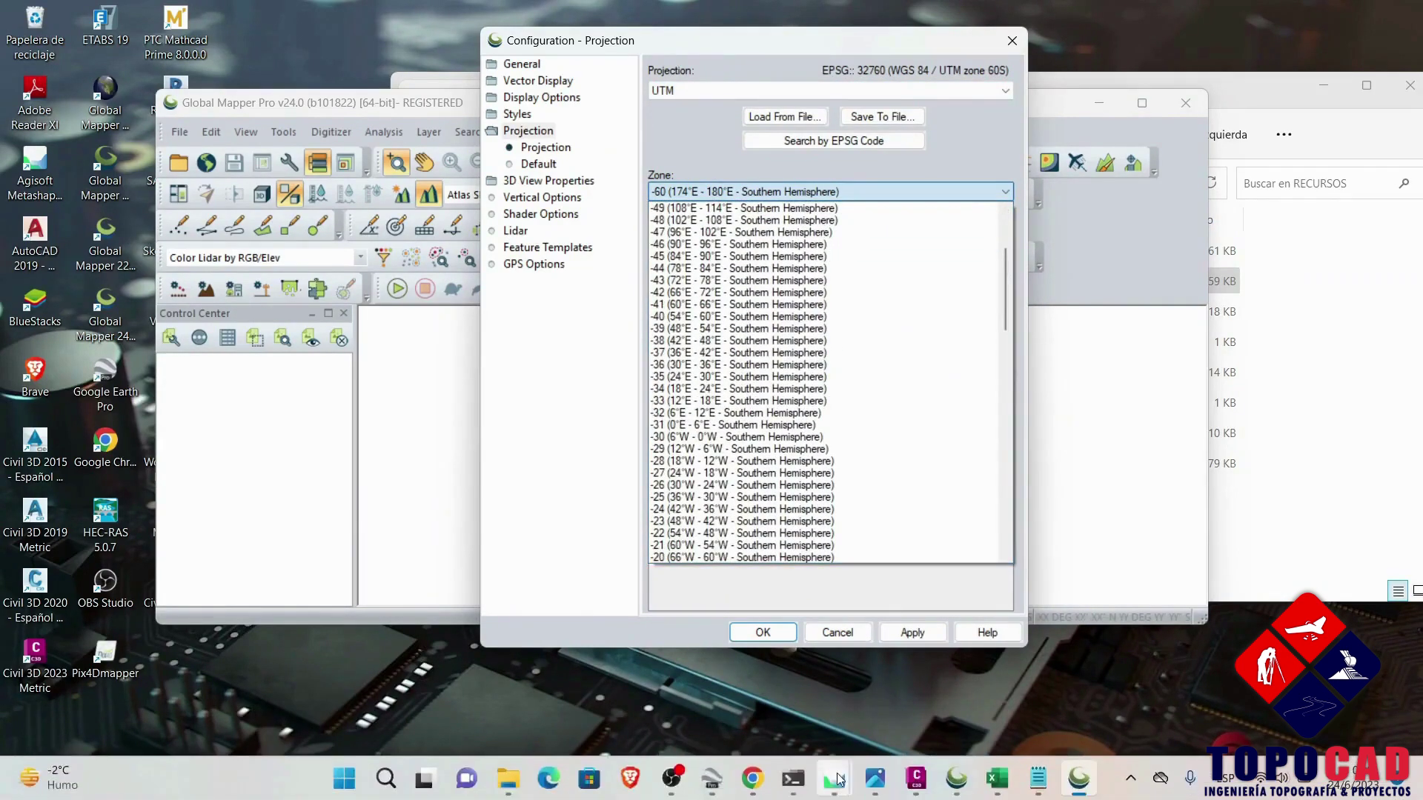
pyautogui.moveTo(722, 785)
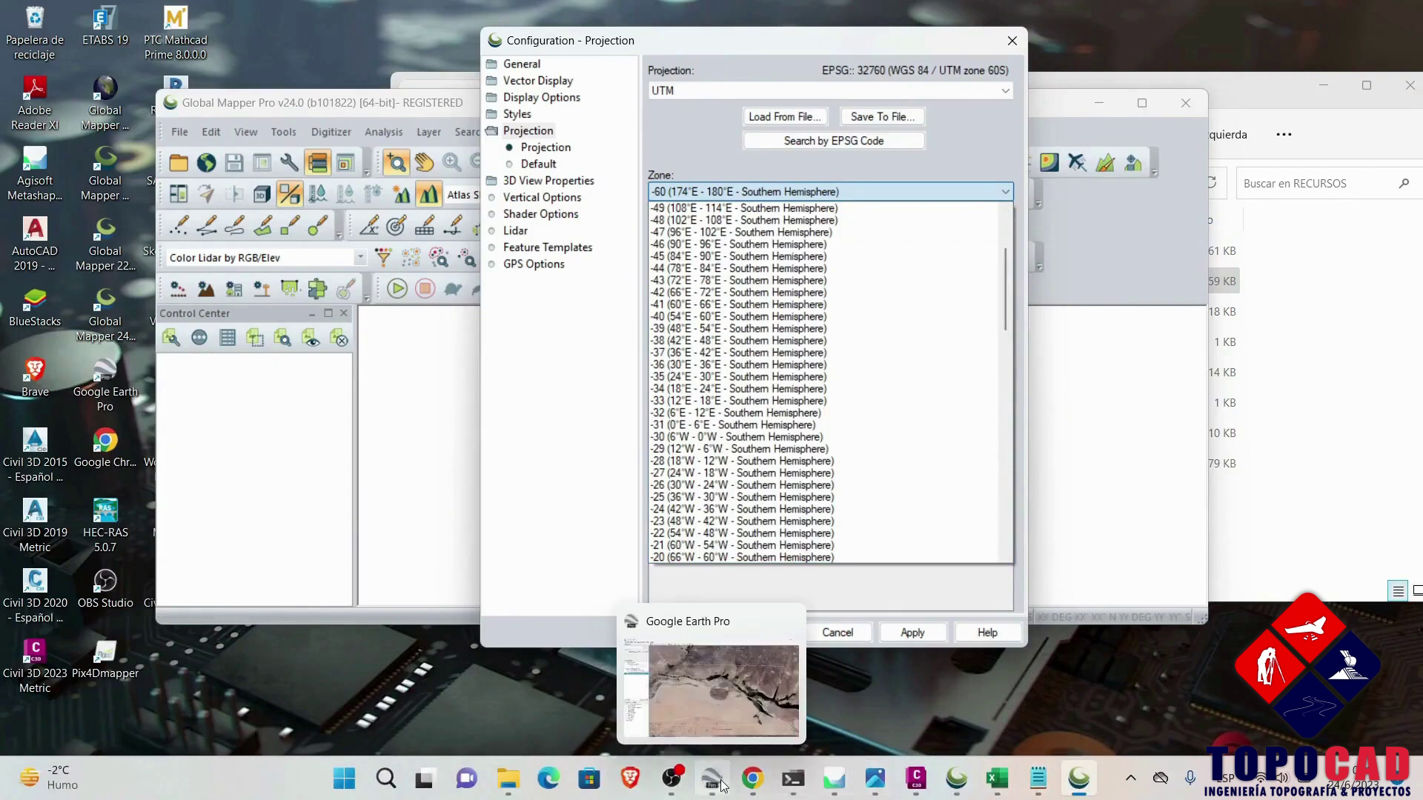
pyautogui.click(741, 685)
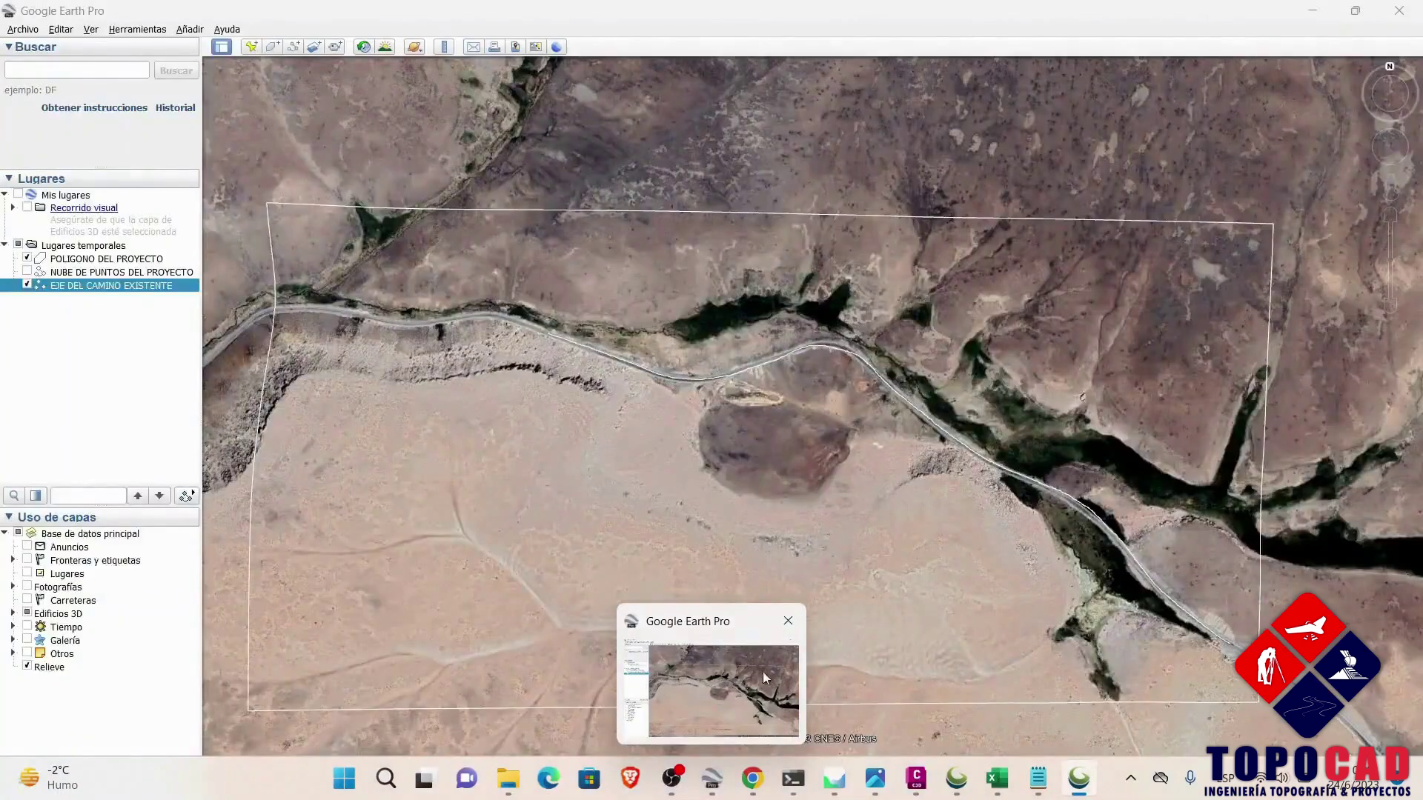
pyautogui.scroll(3, 743, 370)
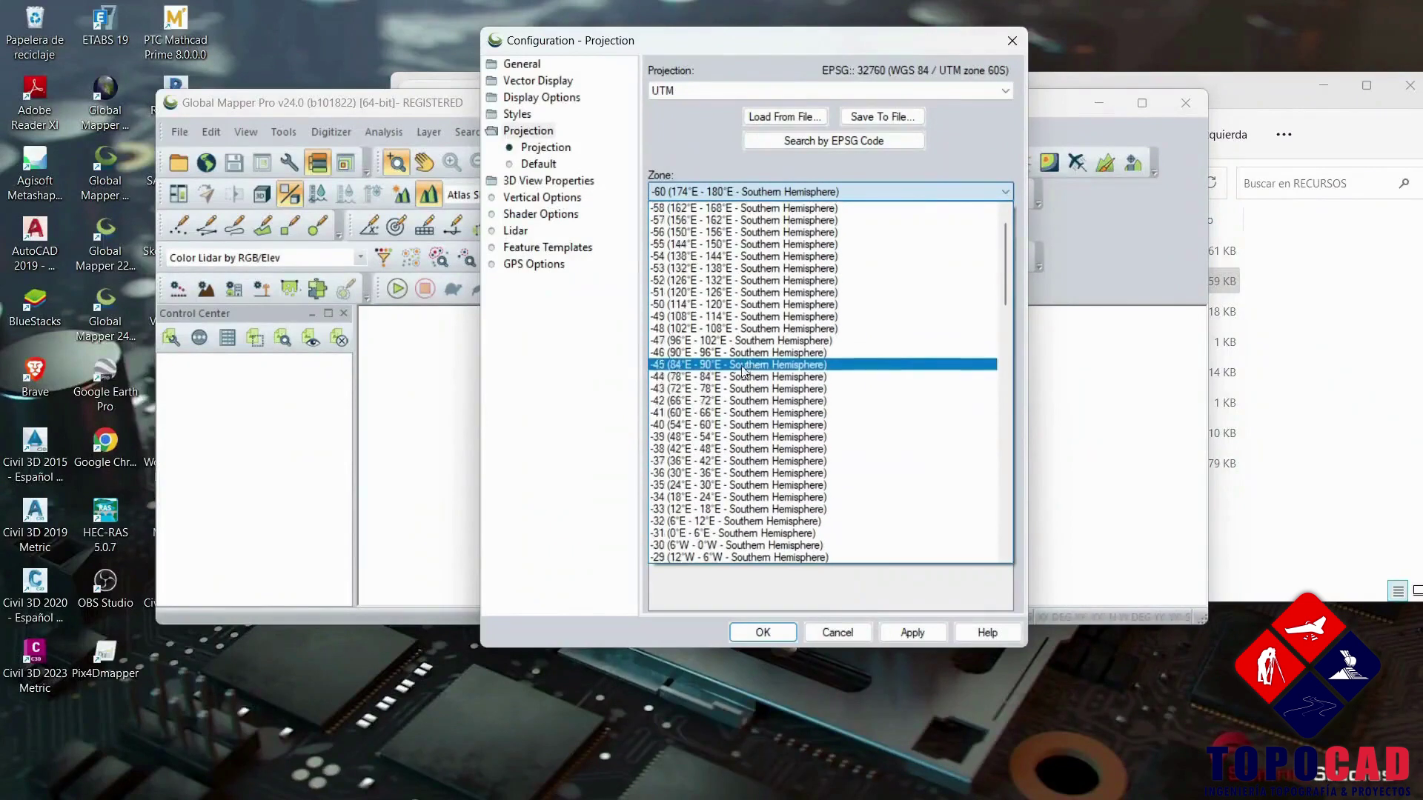
pyautogui.scroll(-11, 743, 374)
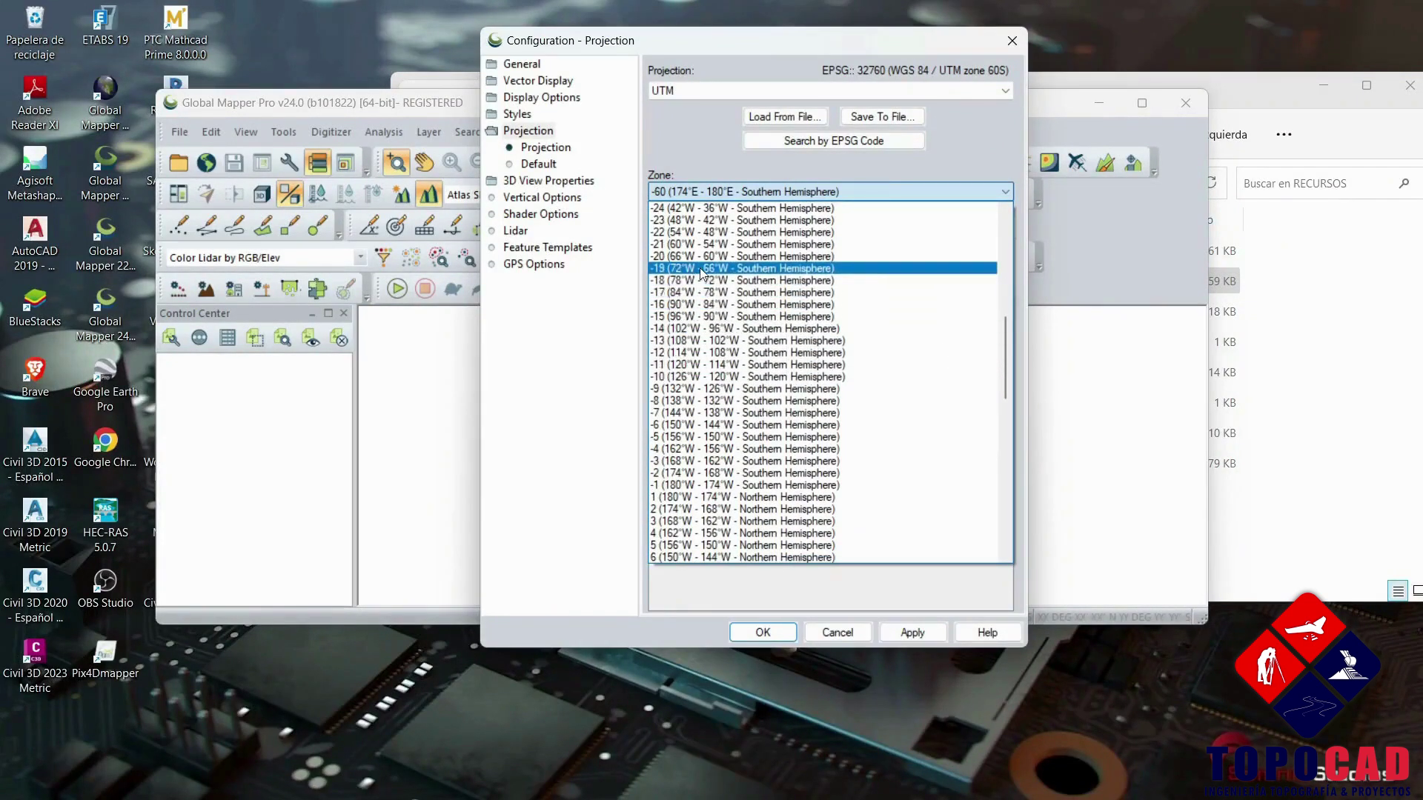
pyautogui.click(761, 269)
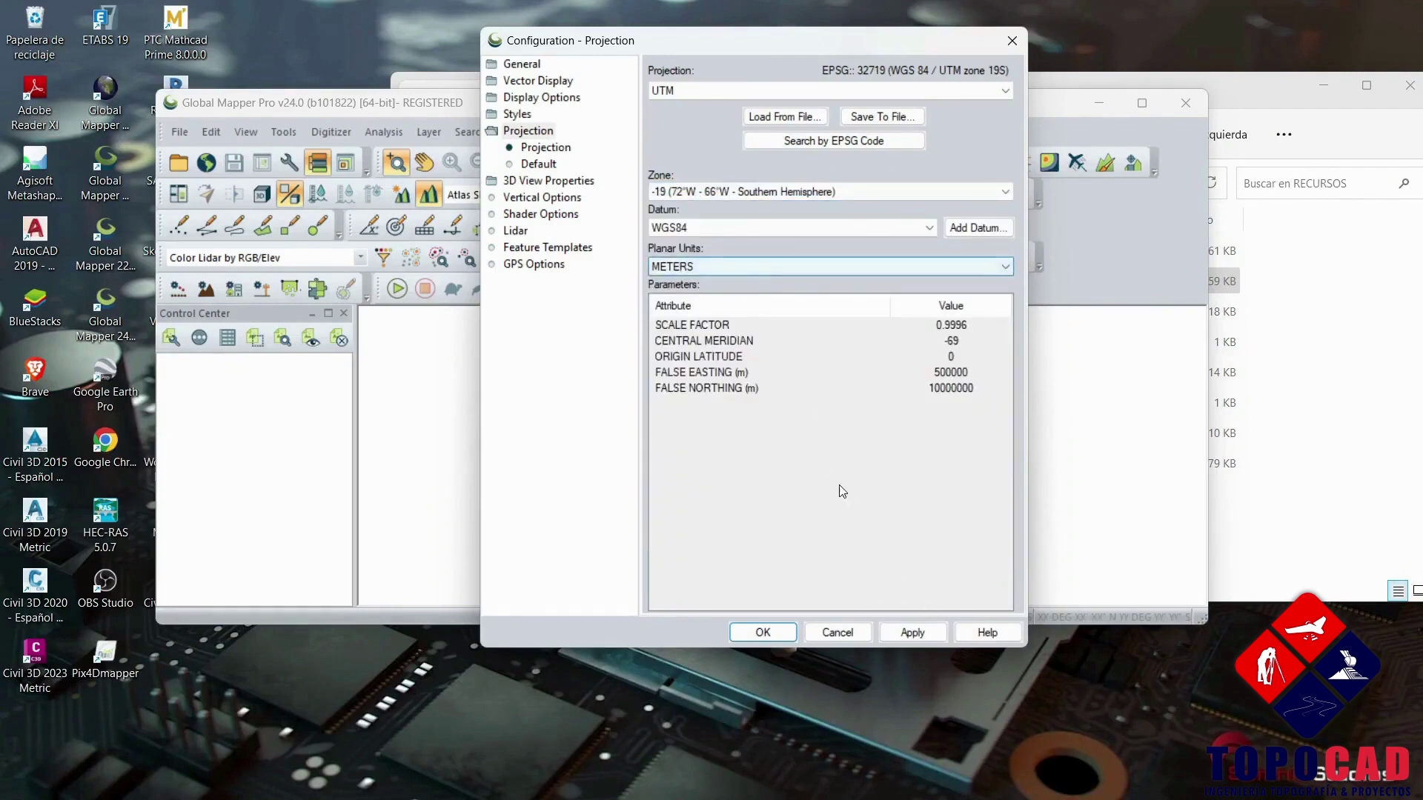
pyautogui.click(763, 633)
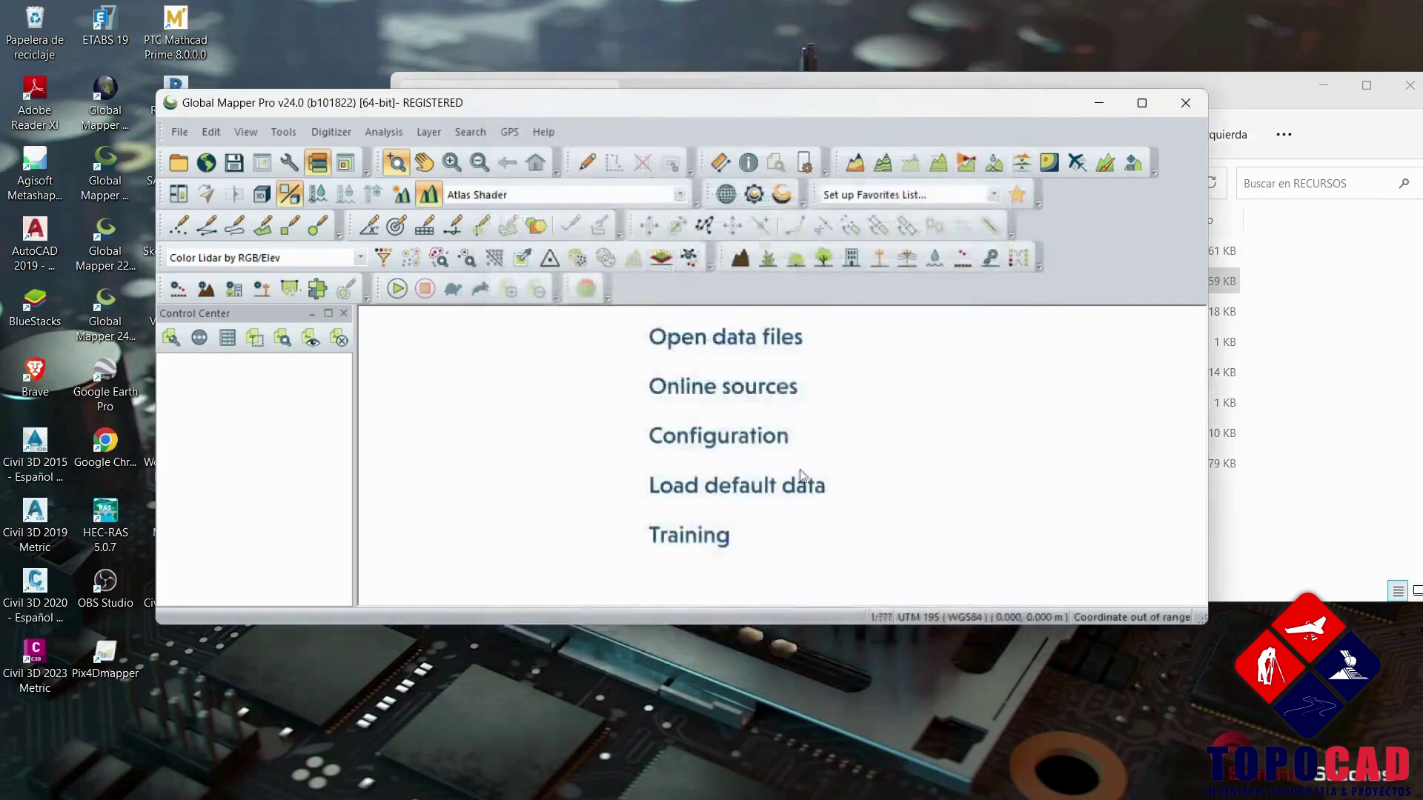
# Load AP_25192_FBD_F6820_RT1.dem from the CLASES > RECURSOS folder as elevation data for all files, with elevation units in Meters.
pyautogui.click(739, 339)
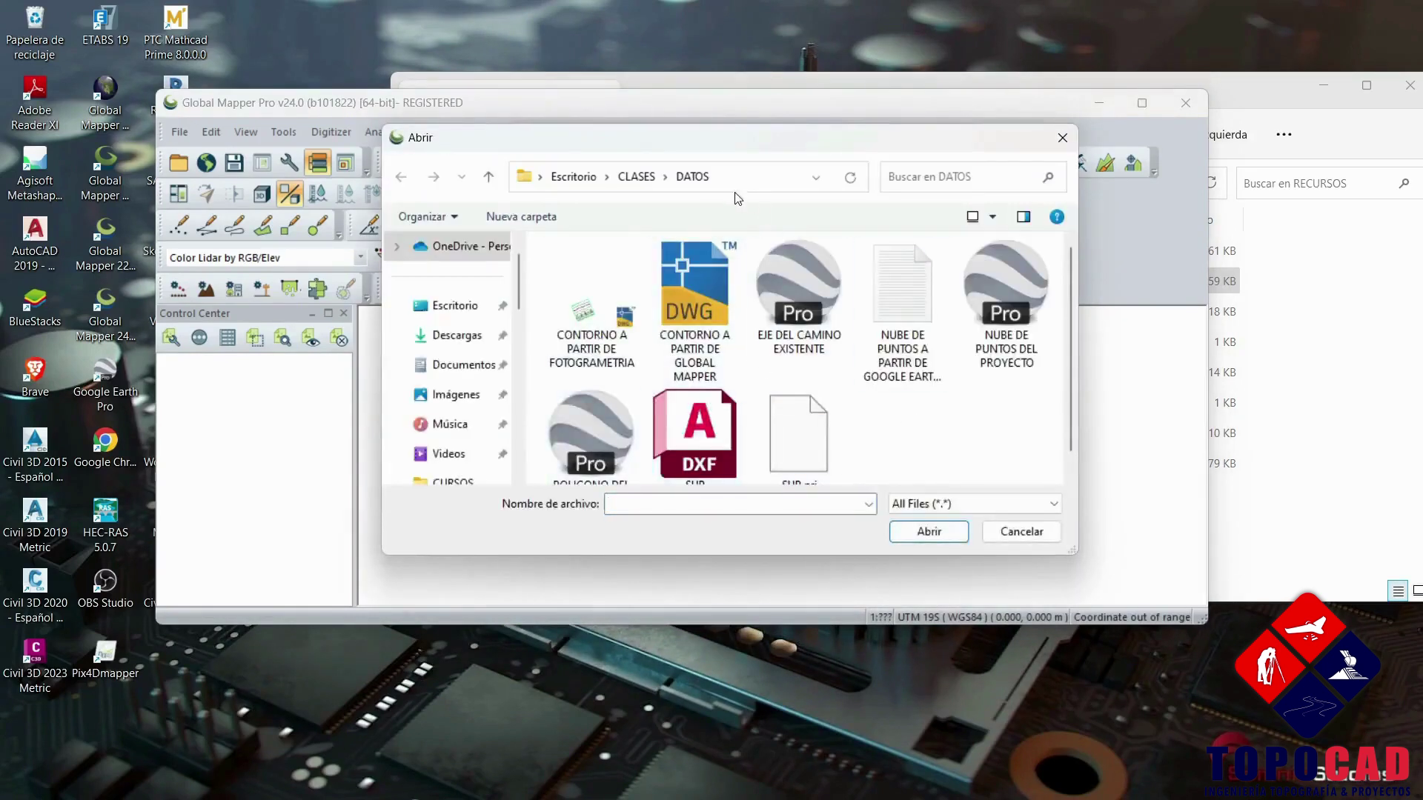
pyautogui.click(489, 176)
pyautogui.doubleClick(591, 359)
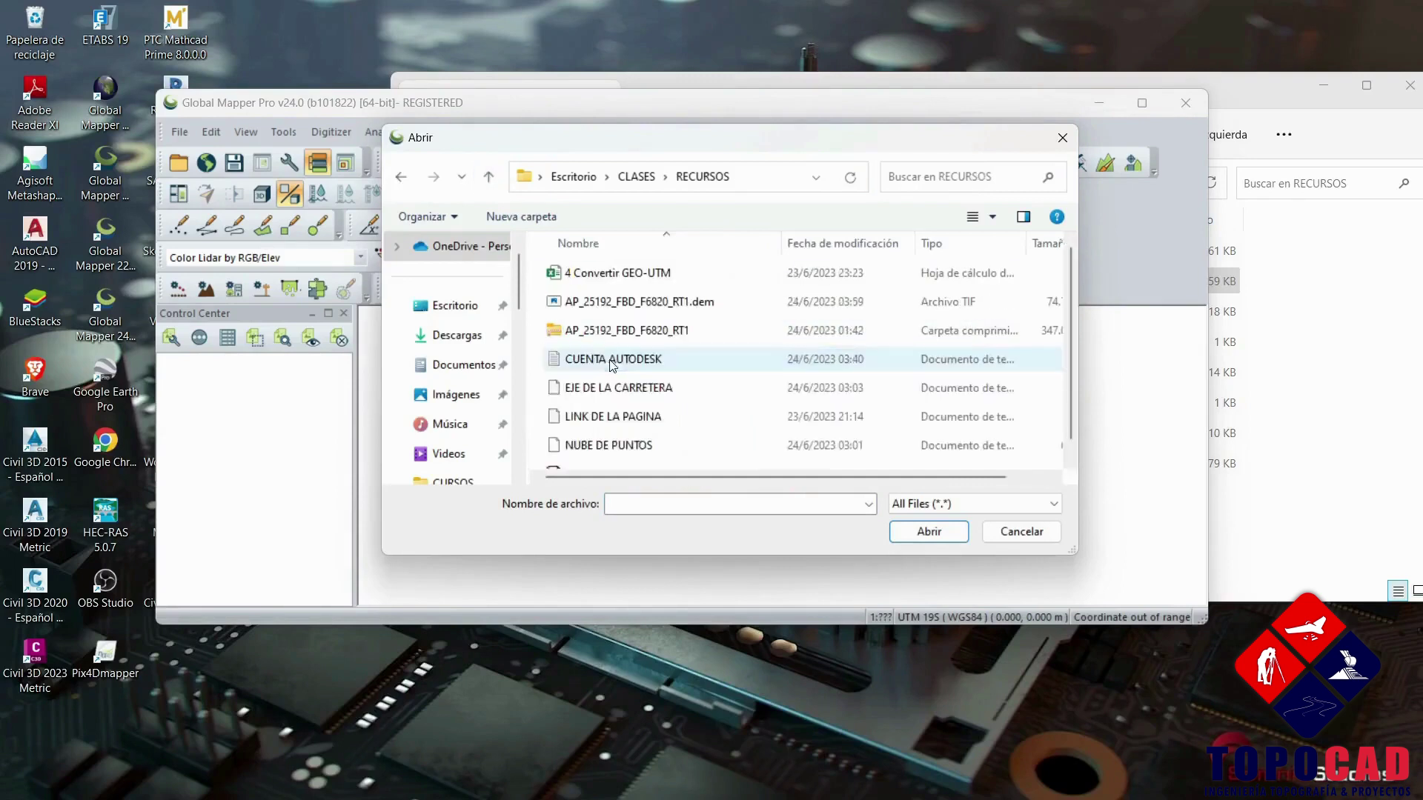
pyautogui.click(716, 305)
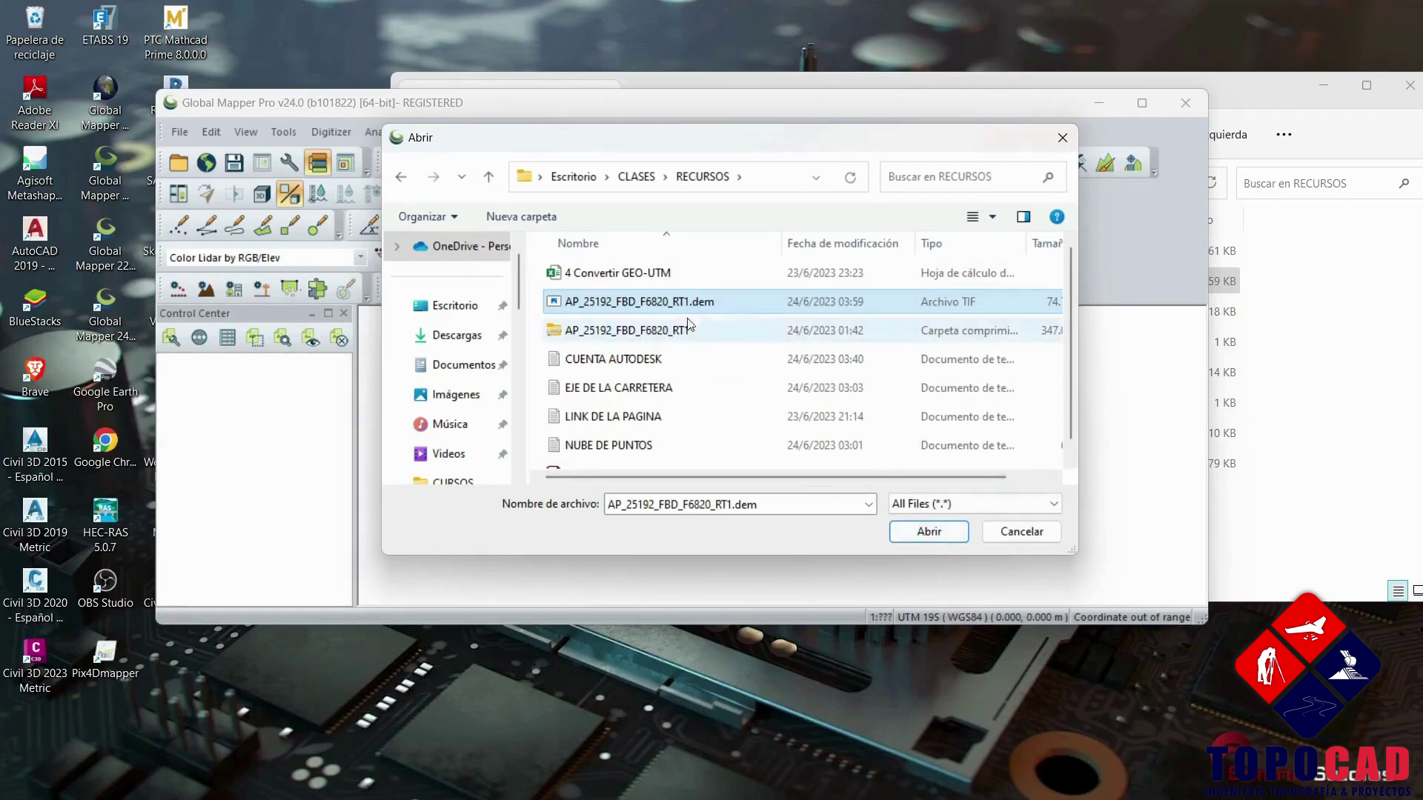
pyautogui.click(950, 533)
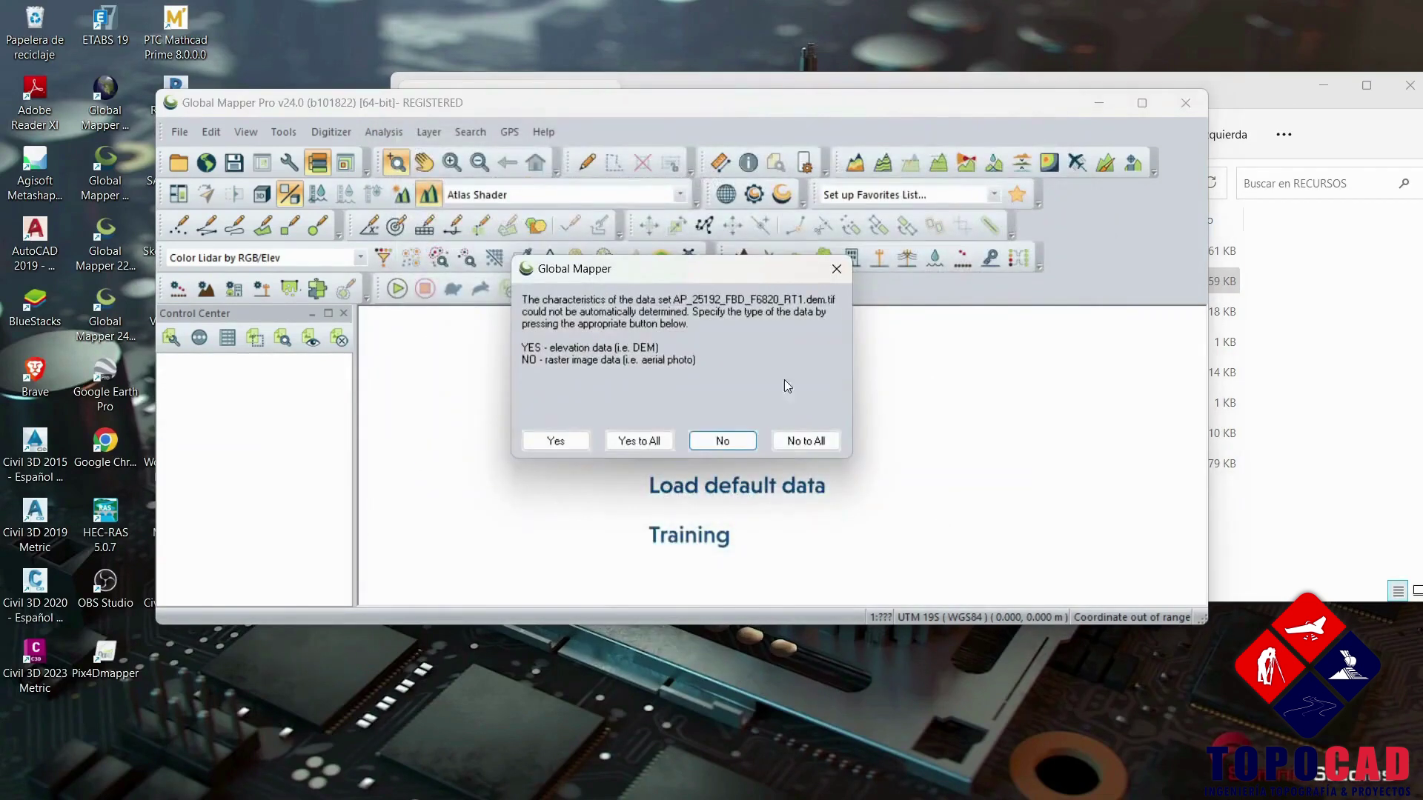
pyautogui.click(641, 441)
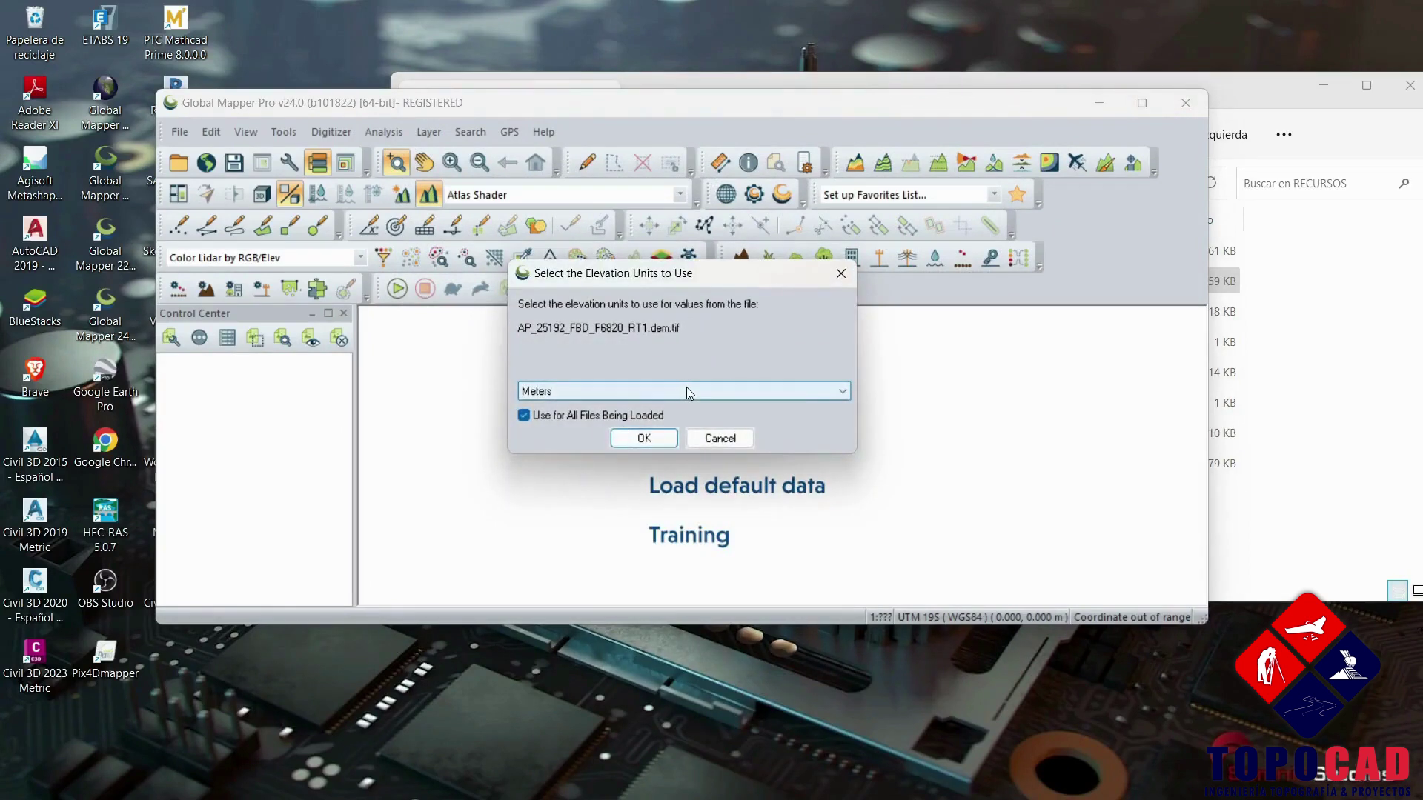
pyautogui.click(649, 438)
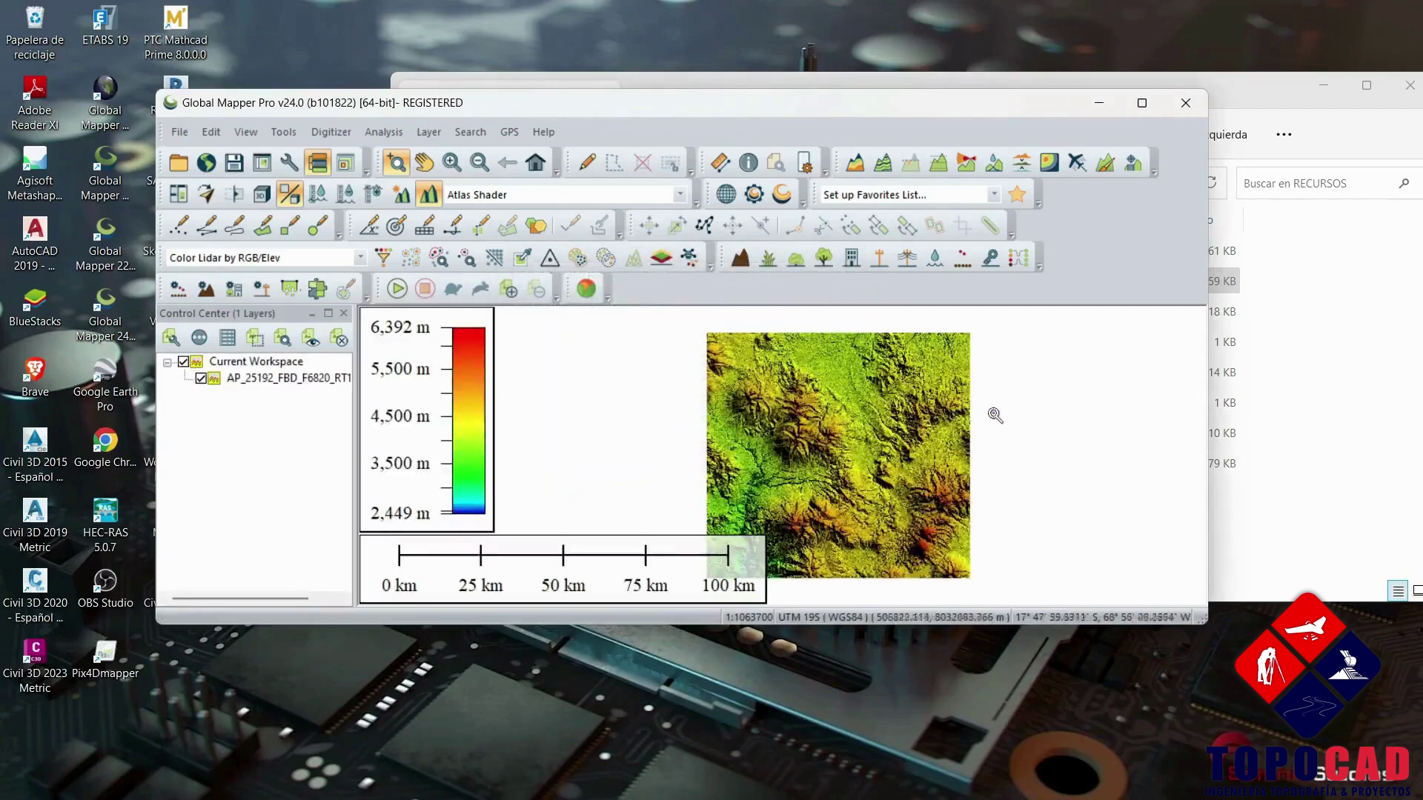
# Maximize the Global Mapper window and examine the relief of the loaded DEM up close.
pyautogui.click(1153, 106)
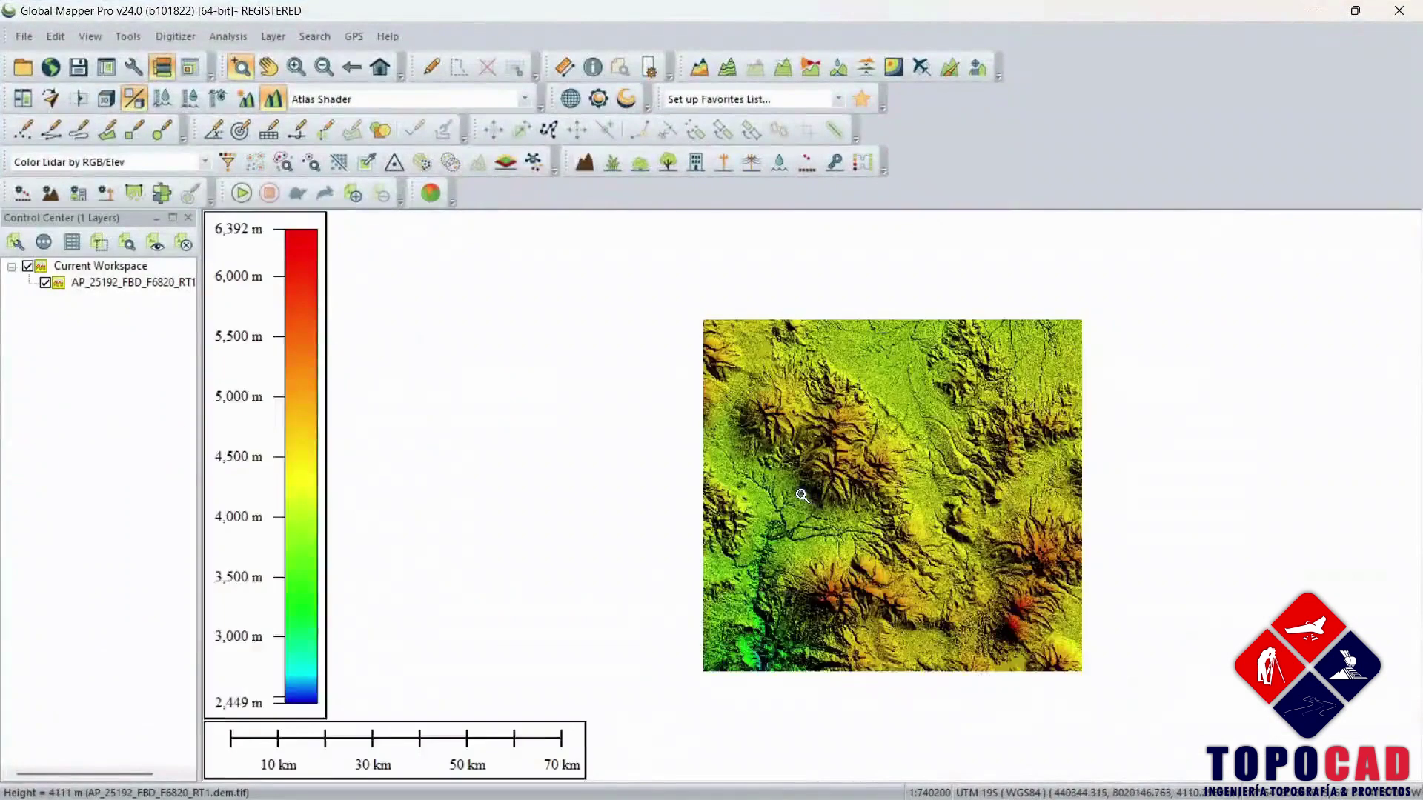
pyautogui.scroll(5, 719, 521)
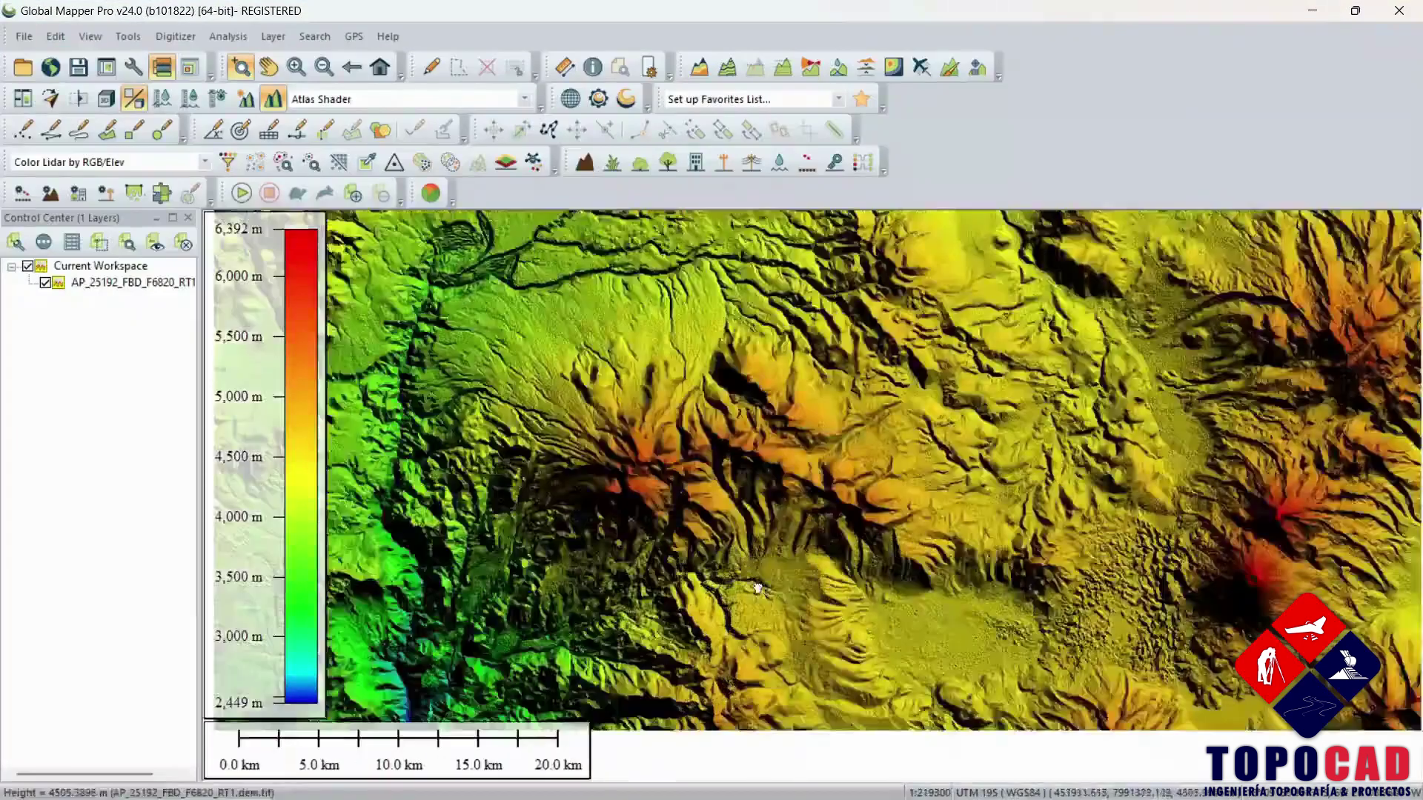
pyautogui.scroll(2, 756, 478)
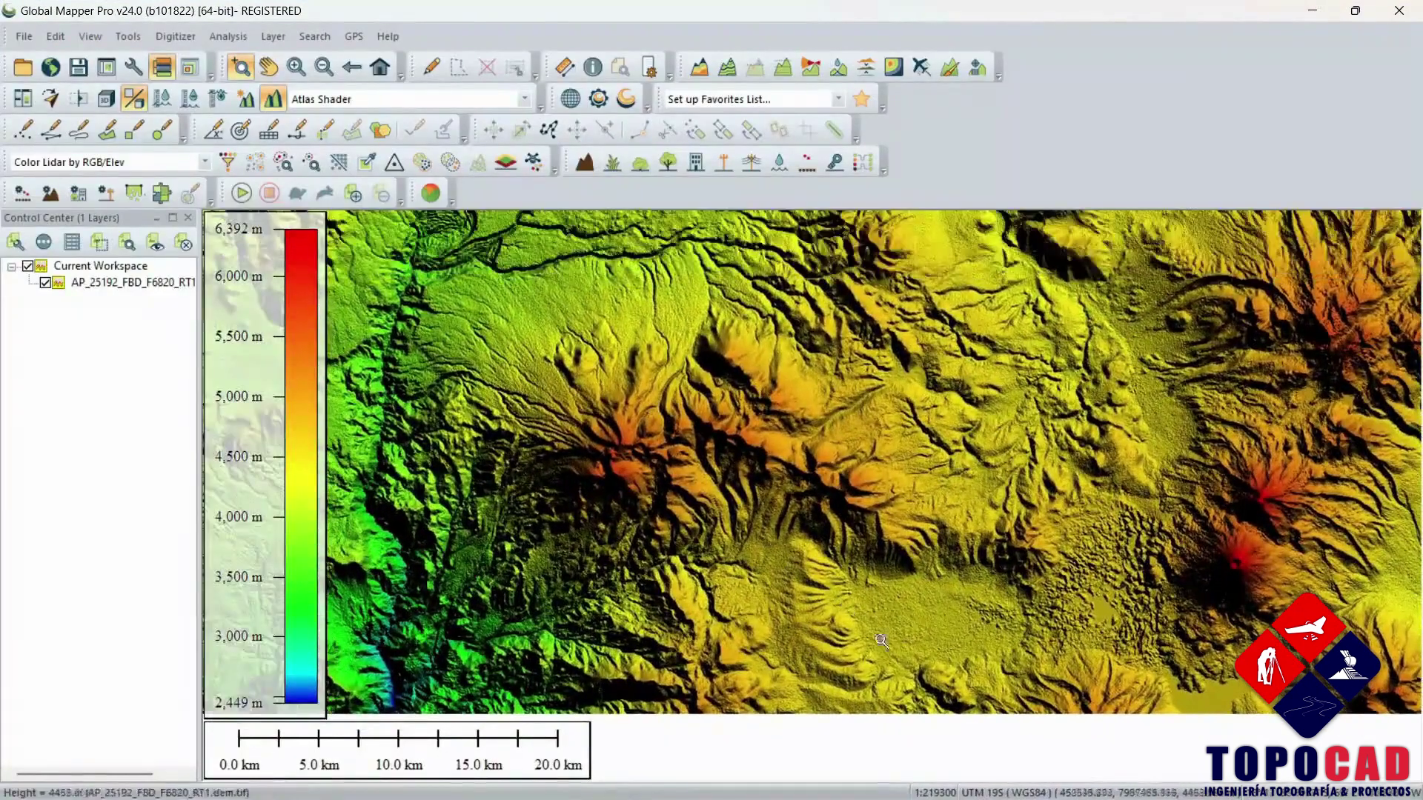
# Switch to the Despues CALIBRADO project in Agisoft Metashape, hide its contour shapes, inspect the elevation model and minimize the window.
pyautogui.moveTo(833, 778)
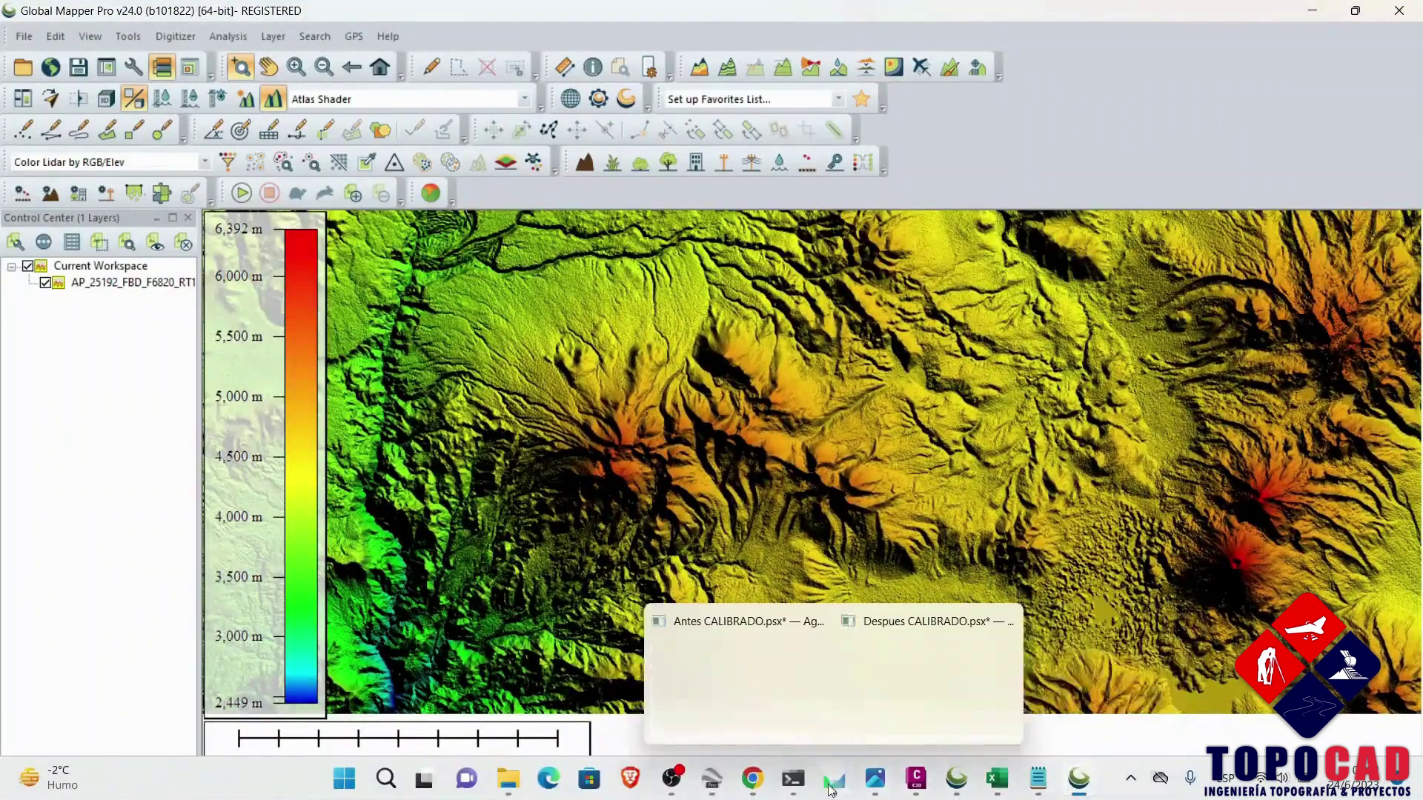
pyautogui.click(879, 638)
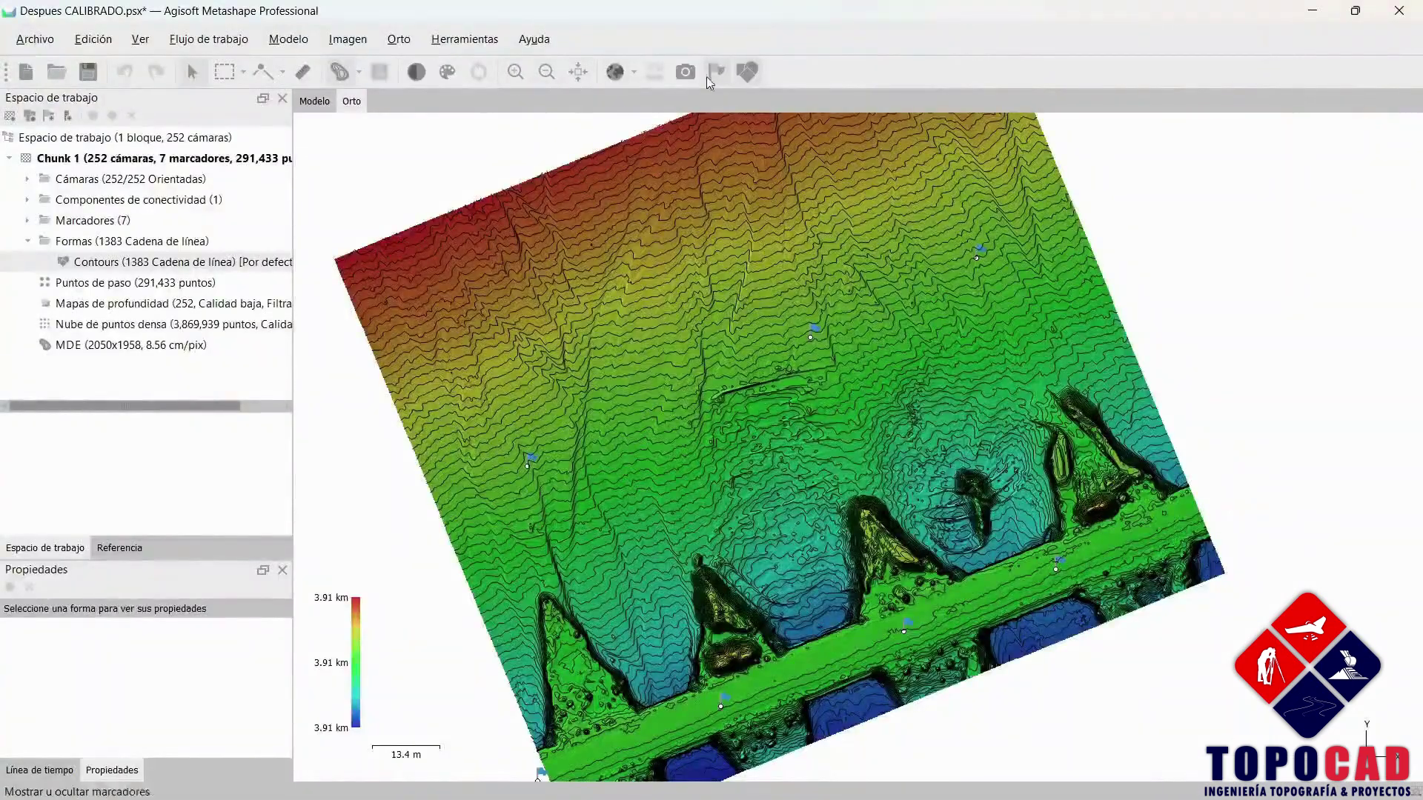
pyautogui.click(747, 72)
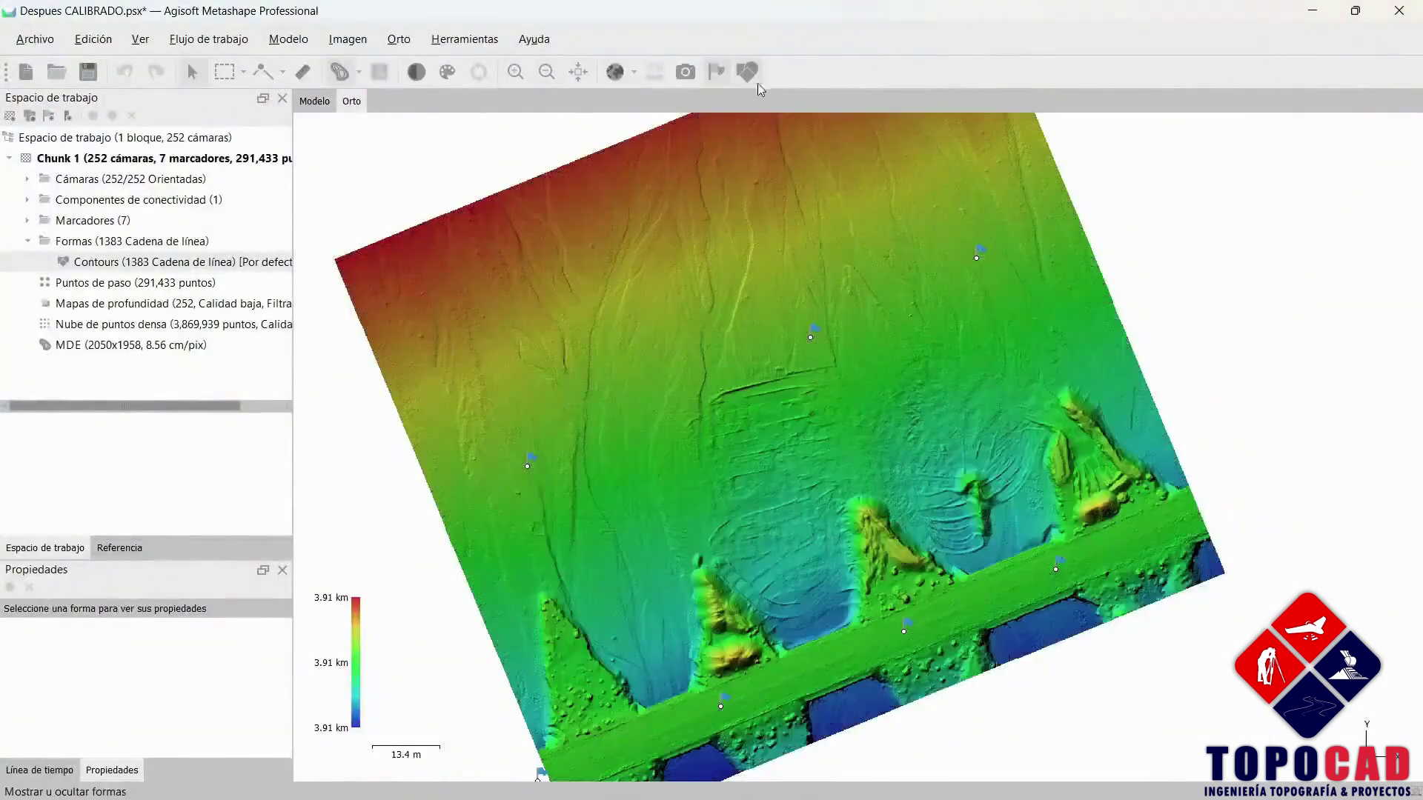
pyautogui.scroll(5, 847, 437)
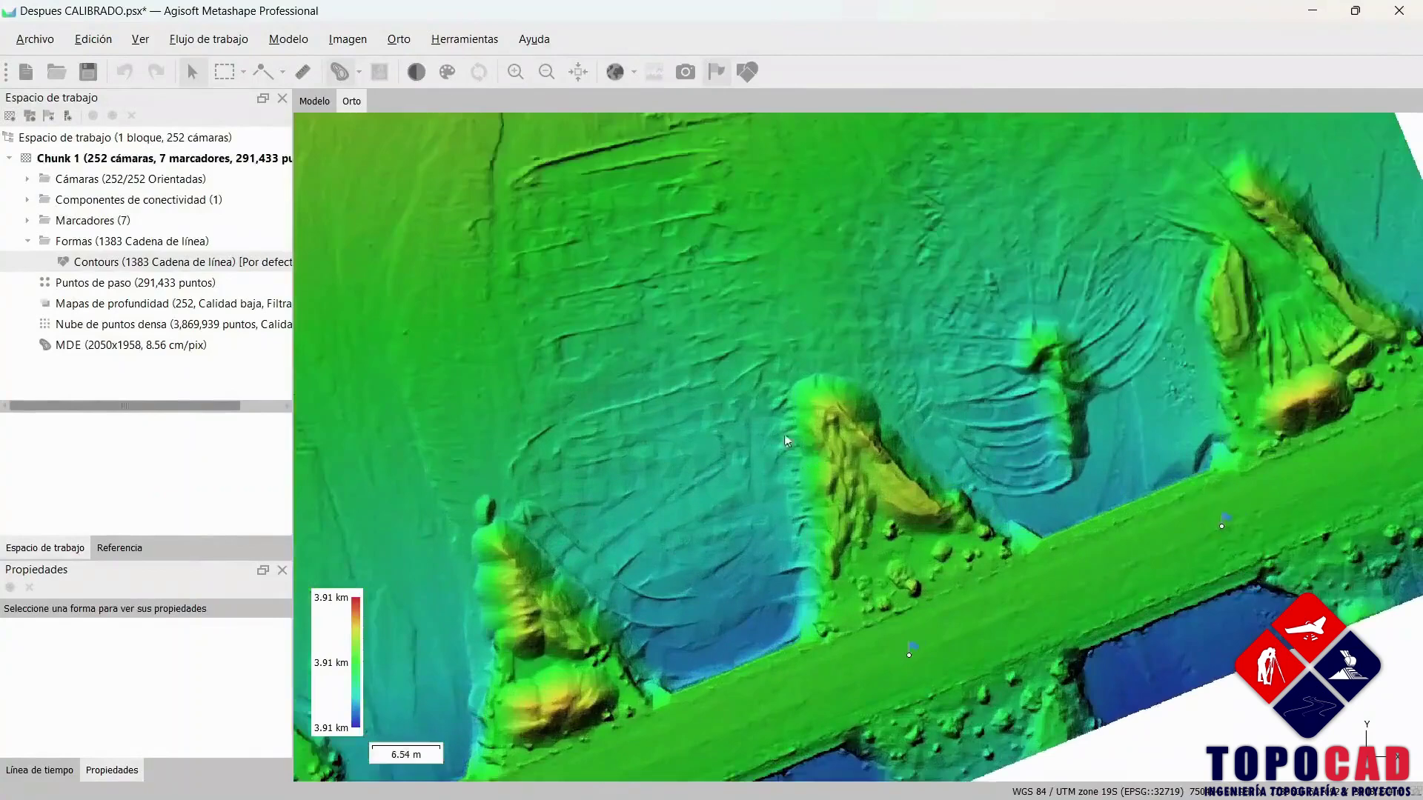
pyautogui.scroll(-3, 842, 458)
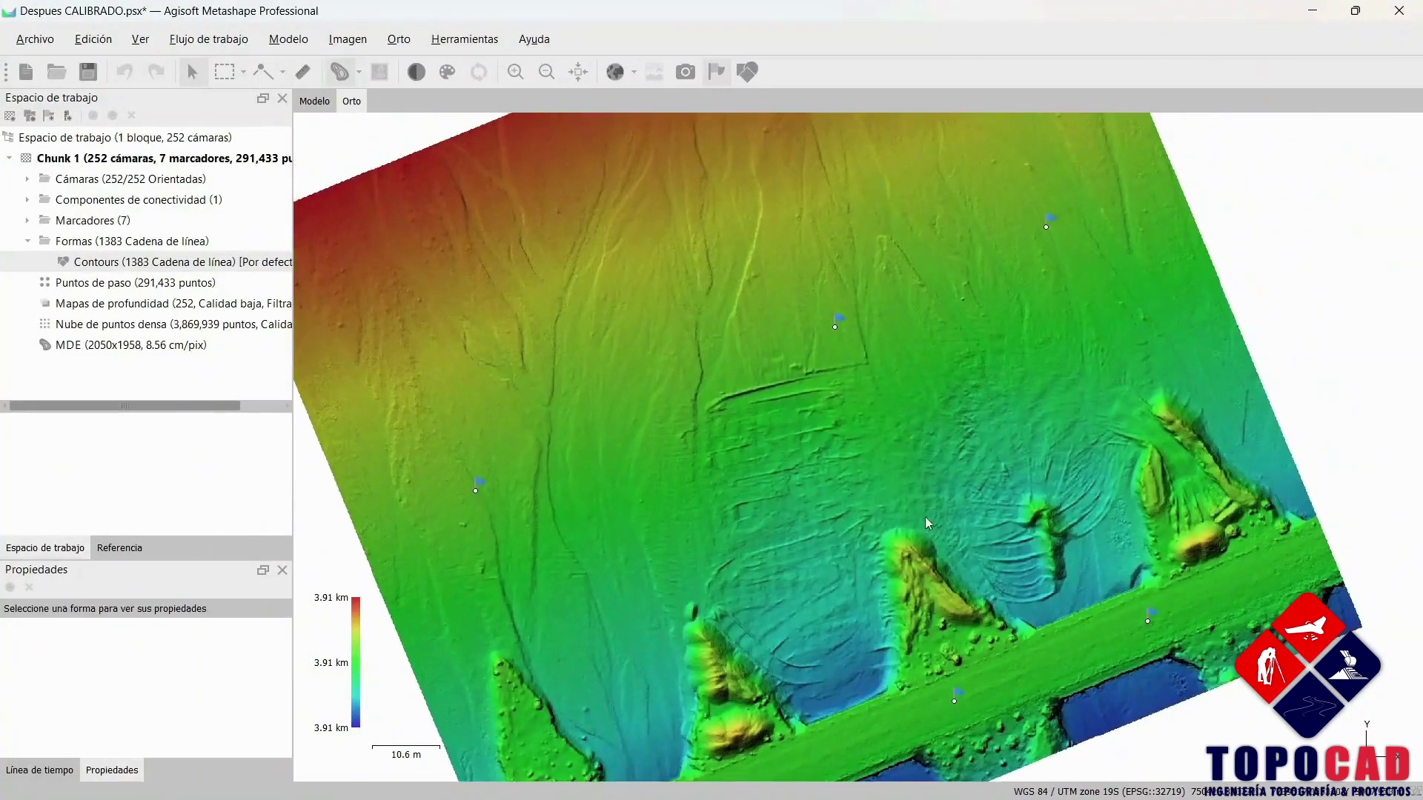
pyautogui.click(1324, 12)
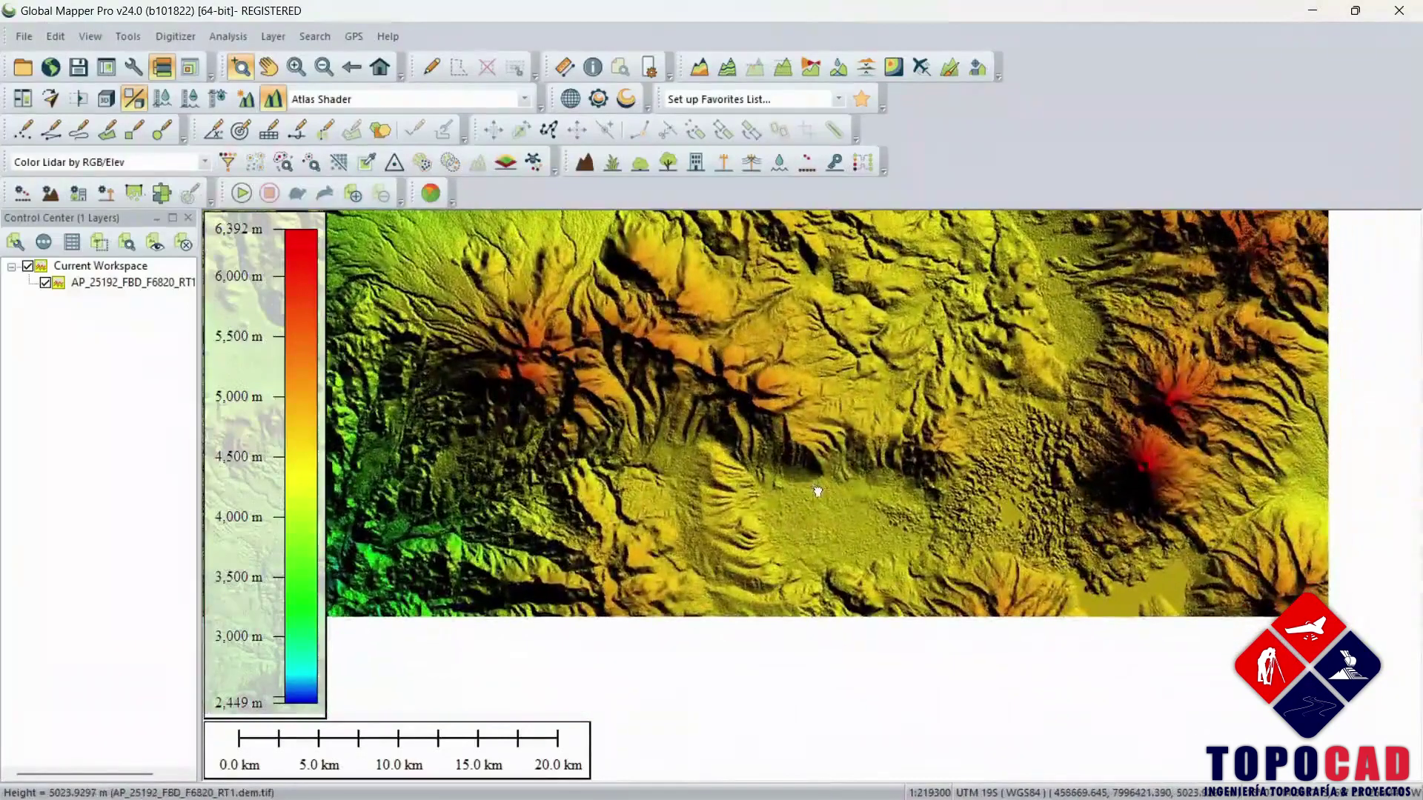
pyautogui.scroll(2, 889, 518)
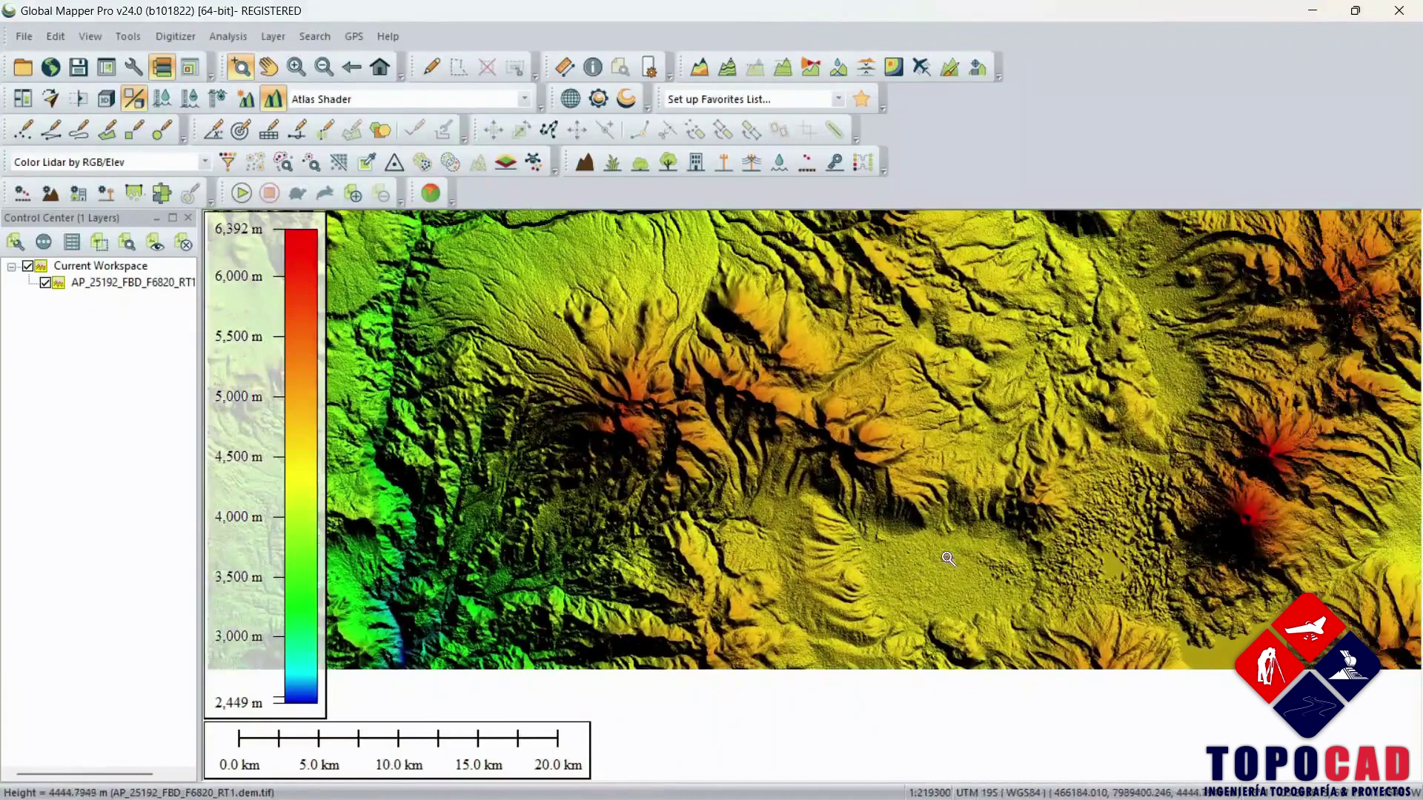
pyautogui.scroll(-1, 767, 476)
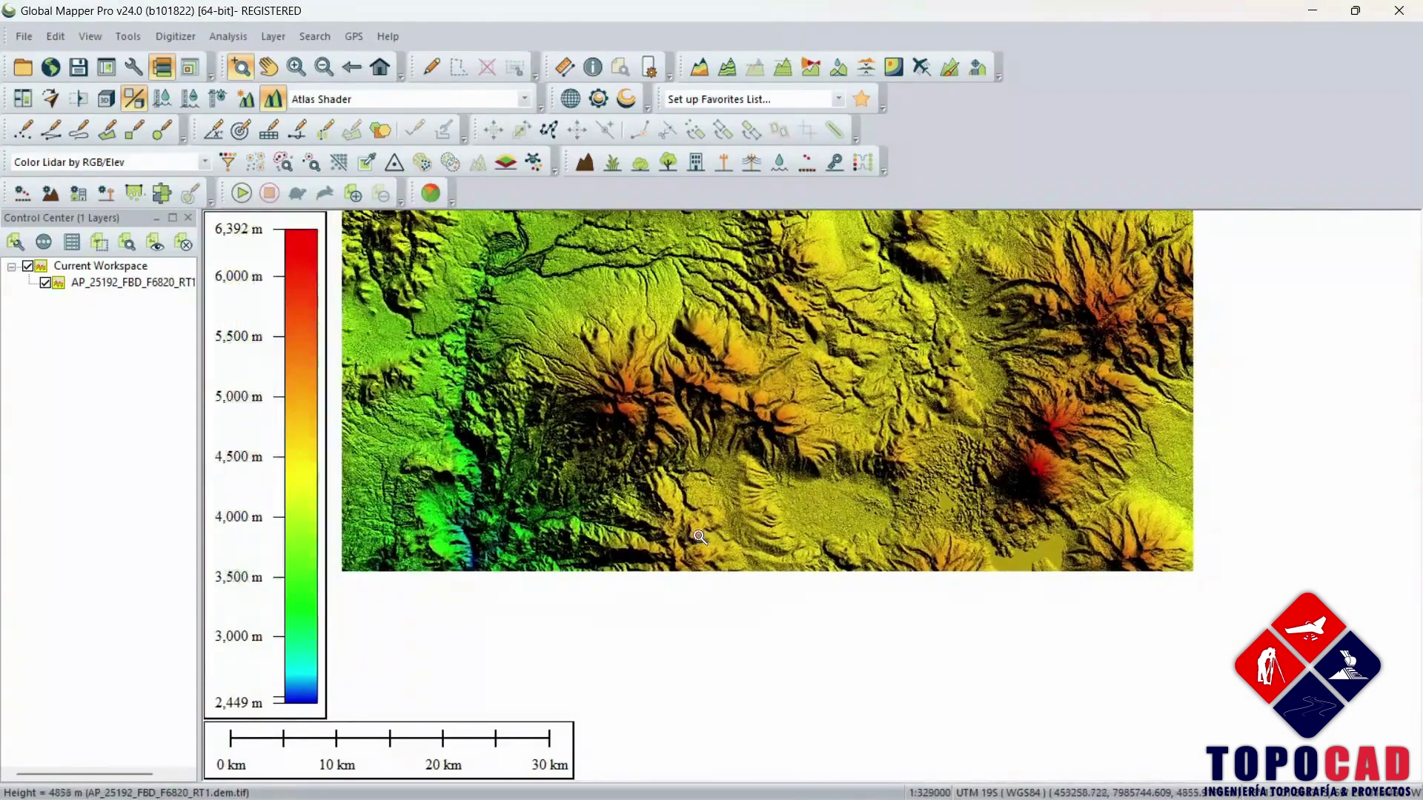
pyautogui.scroll(1, 708, 537)
pyautogui.moveTo(715, 523); pyautogui.dragTo(850, 526)
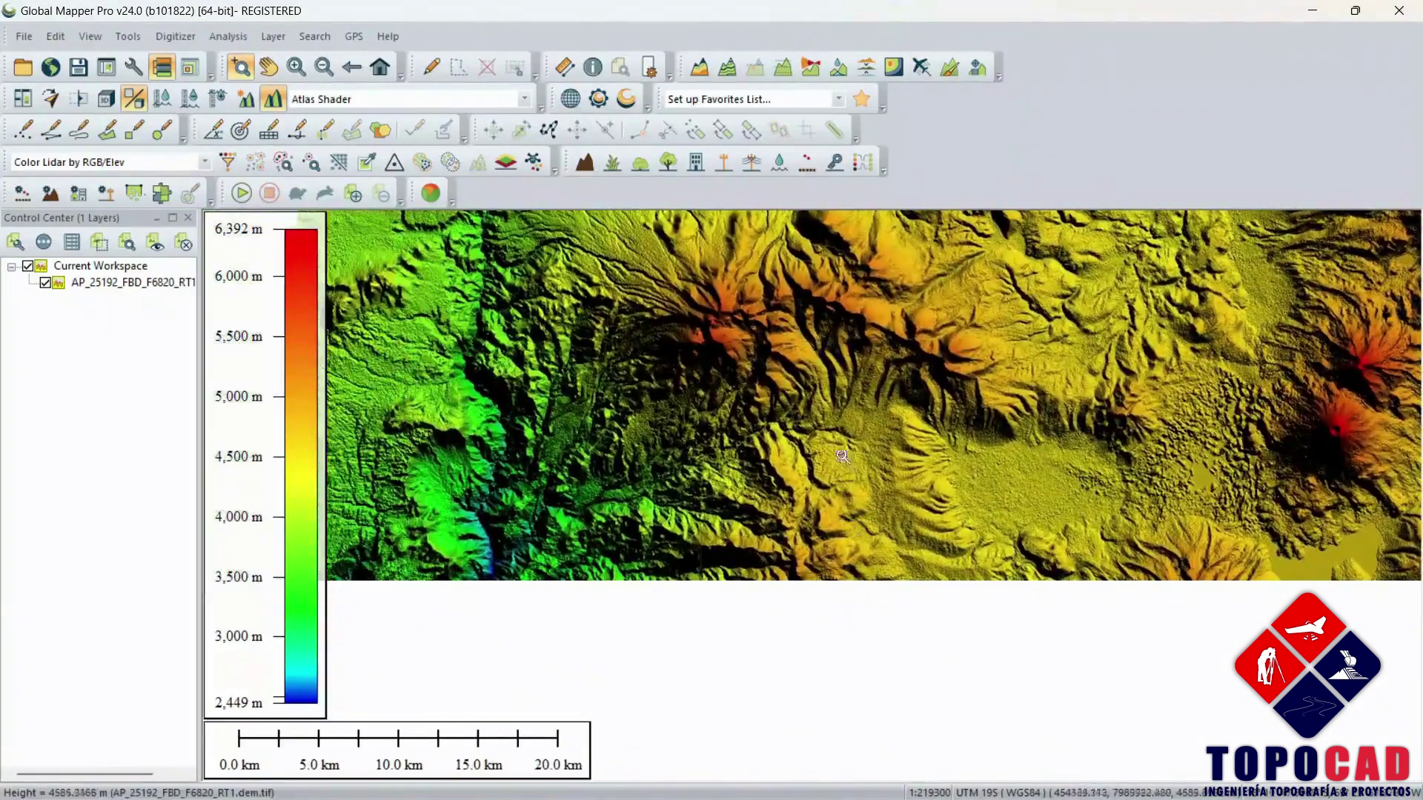
# Zoom in on the project area's relief in the DEM and compare it with the terrain in the Global Mapper v18.0 window.
pyautogui.scroll(4, 841, 457)
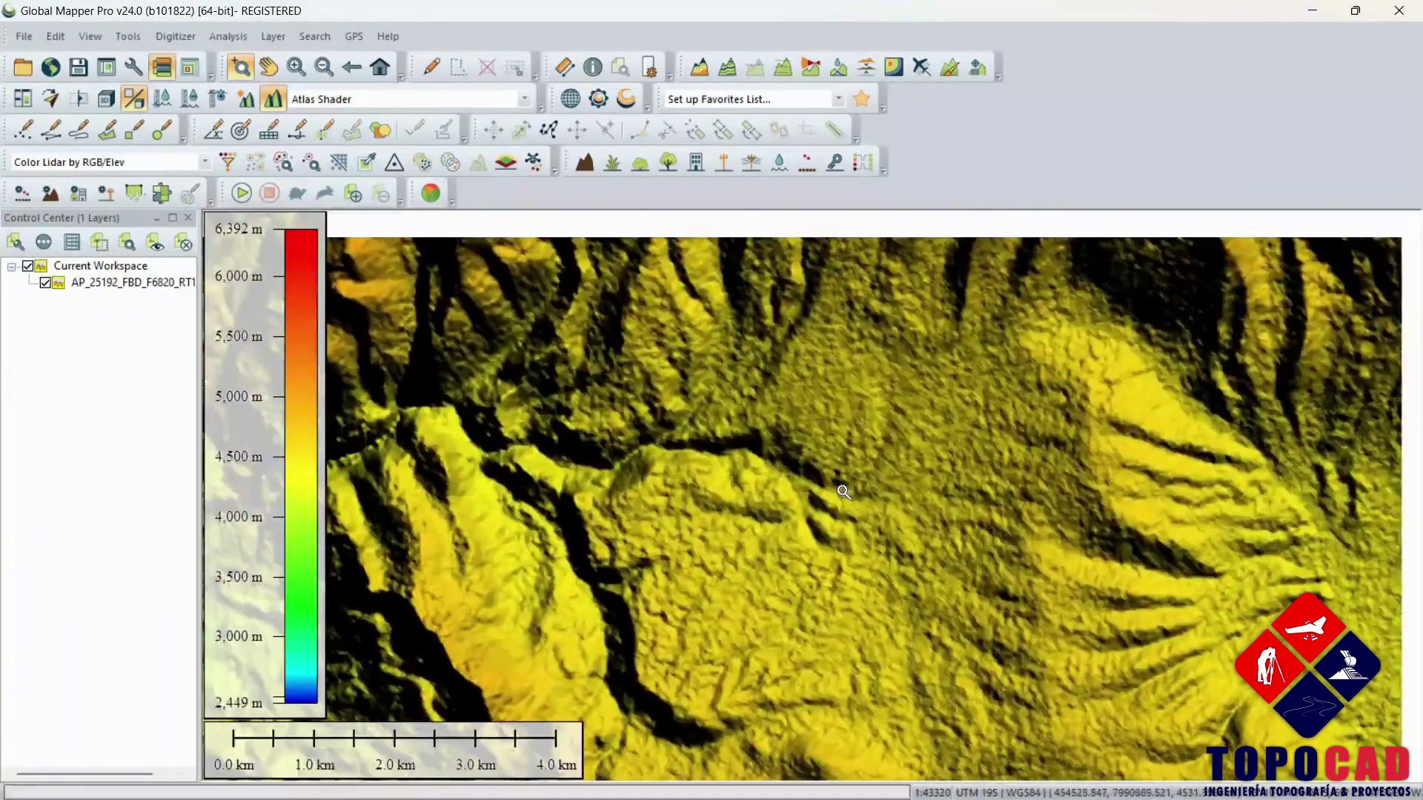
pyautogui.scroll(3, 844, 492)
pyautogui.scroll(-1, 890, 468)
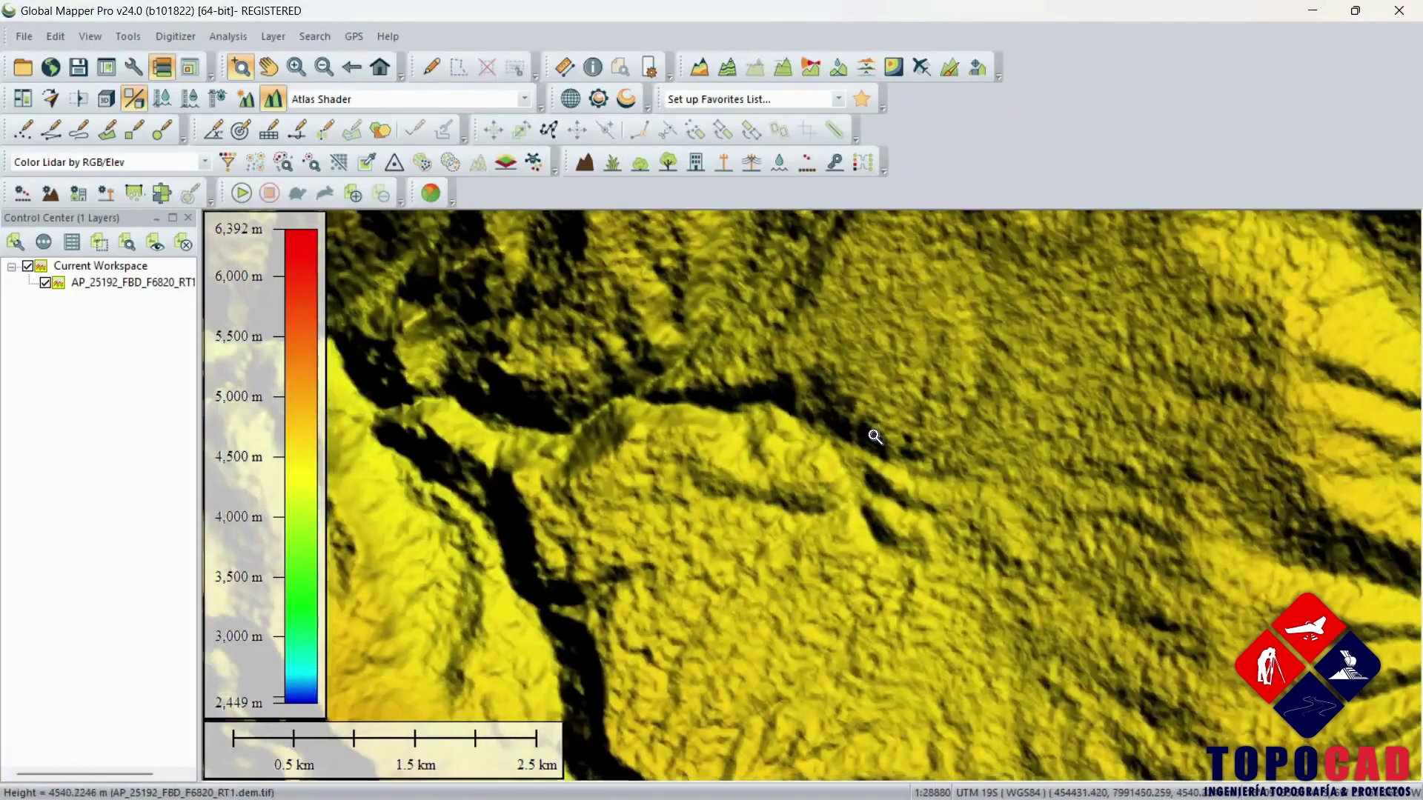
pyautogui.moveTo(928, 427); pyautogui.dragTo(864, 445)
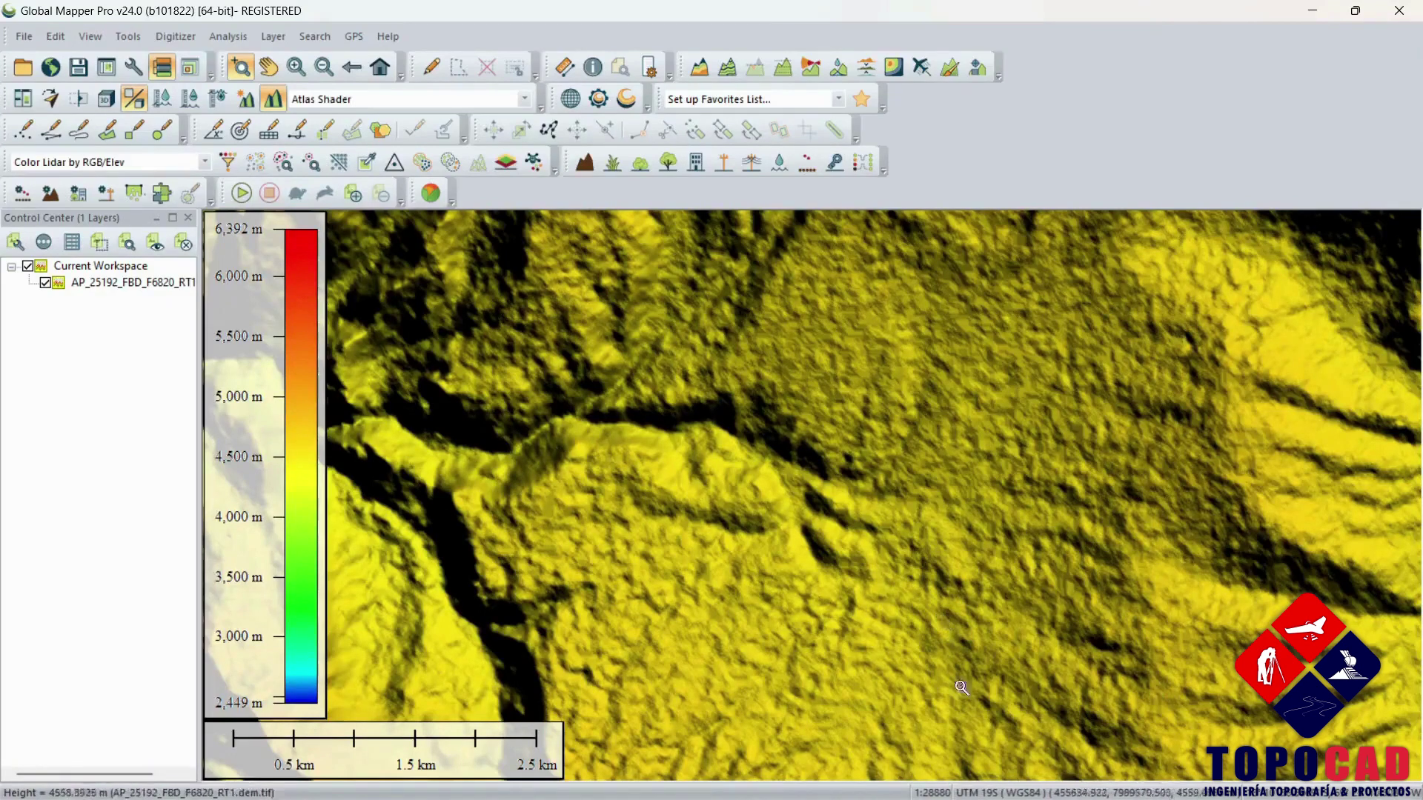
pyautogui.moveTo(960, 798)
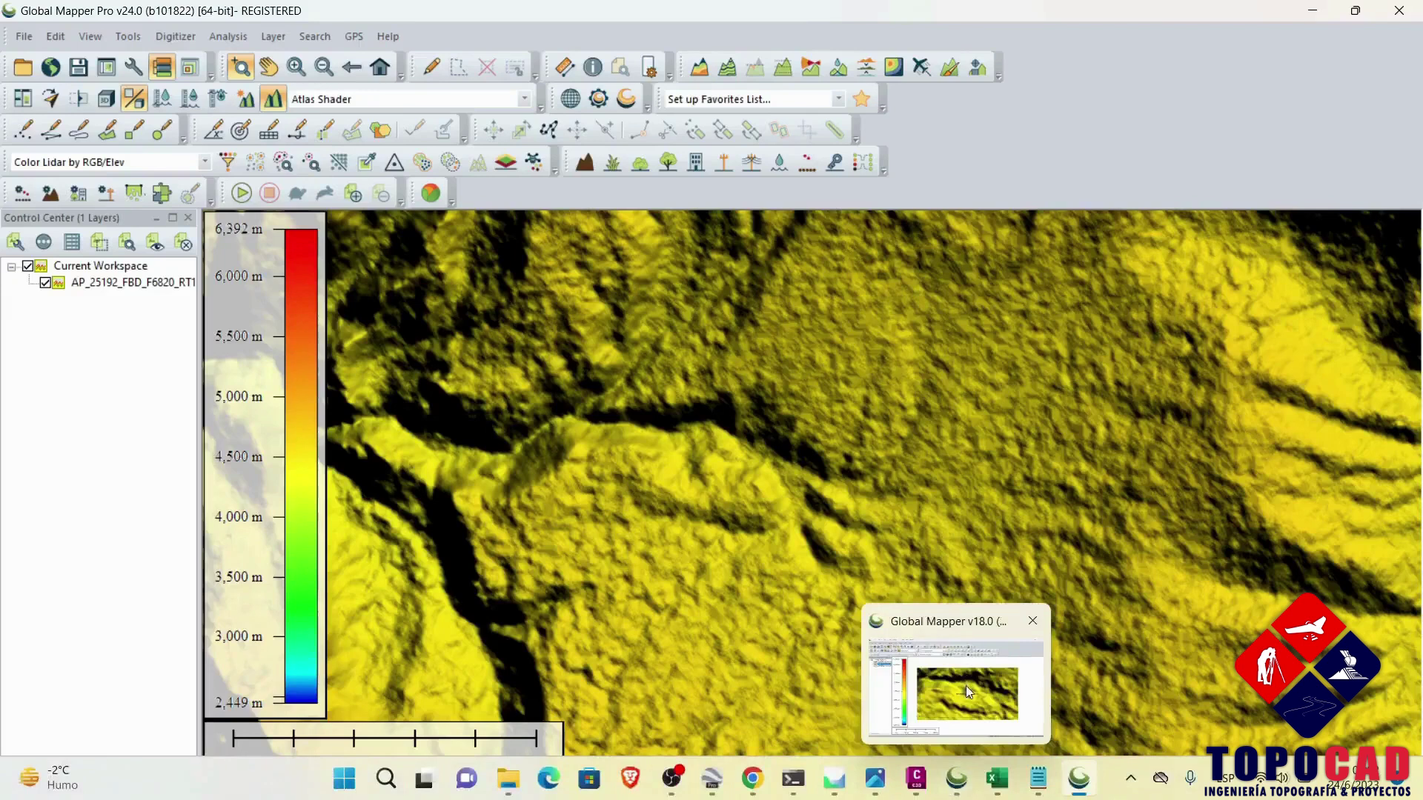
pyautogui.click(966, 686)
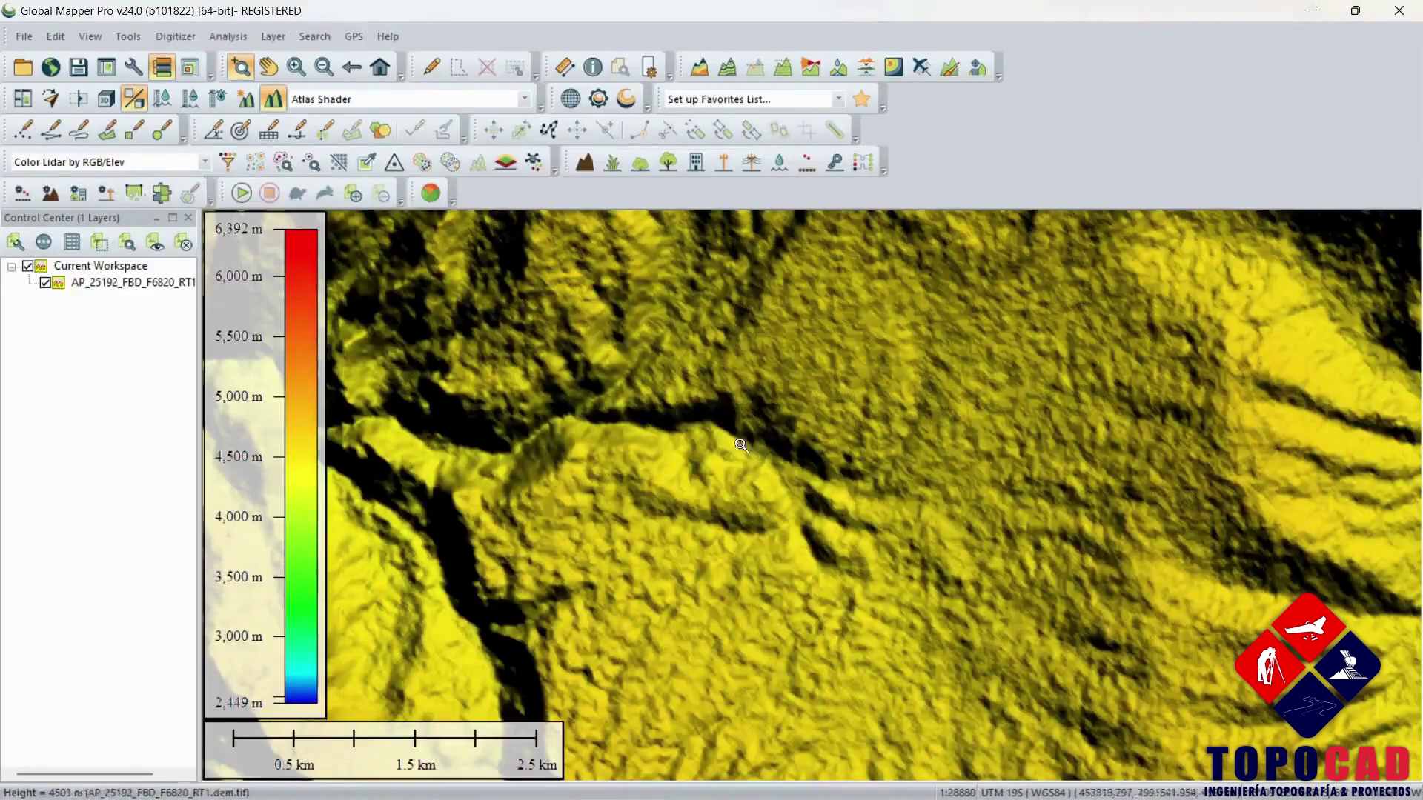
# Examine the ridges and ravines of the ALOS PALSAR DEM around the project area.
pyautogui.moveTo(757, 452); pyautogui.dragTo(922, 460)
pyautogui.scroll(1, 926, 461)
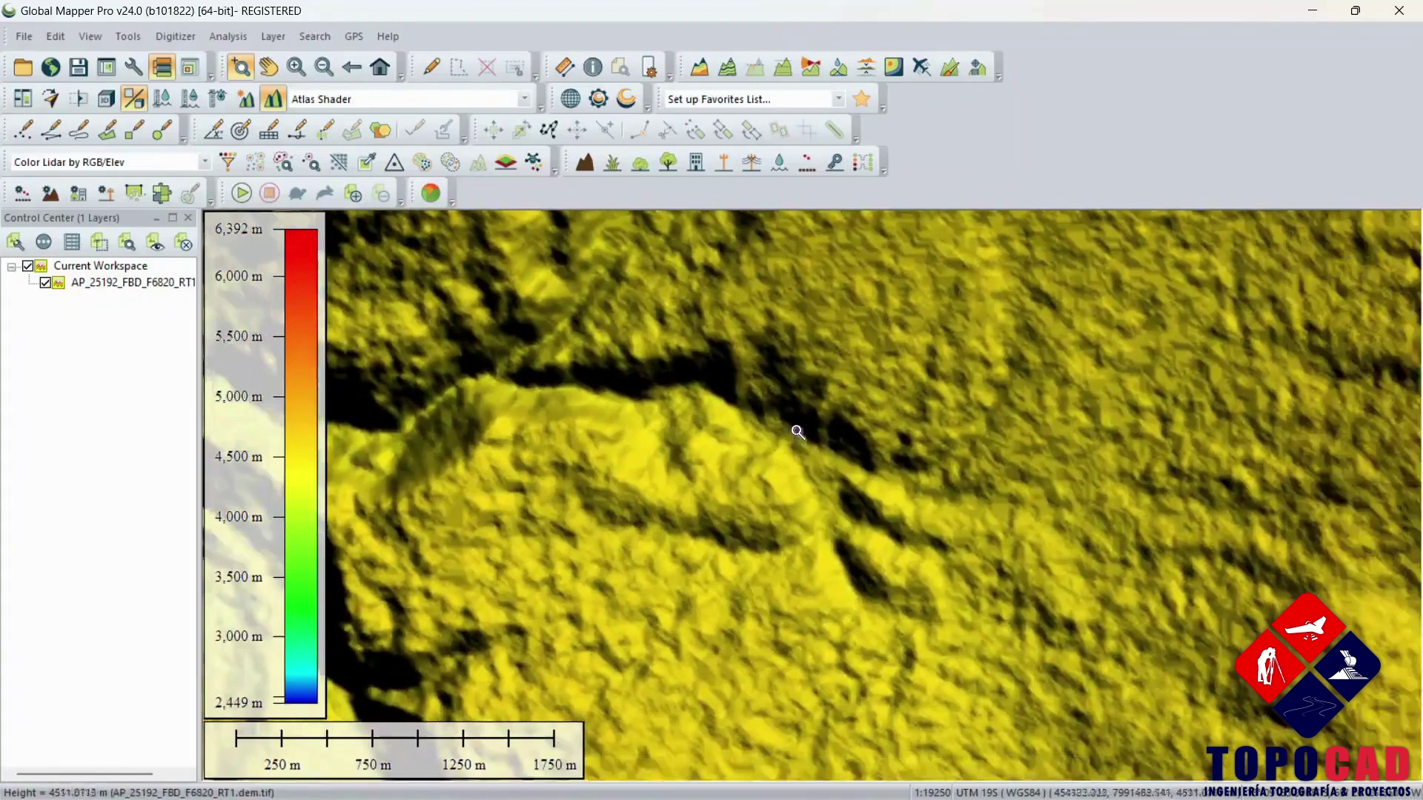
pyautogui.moveTo(794, 429); pyautogui.dragTo(841, 413)
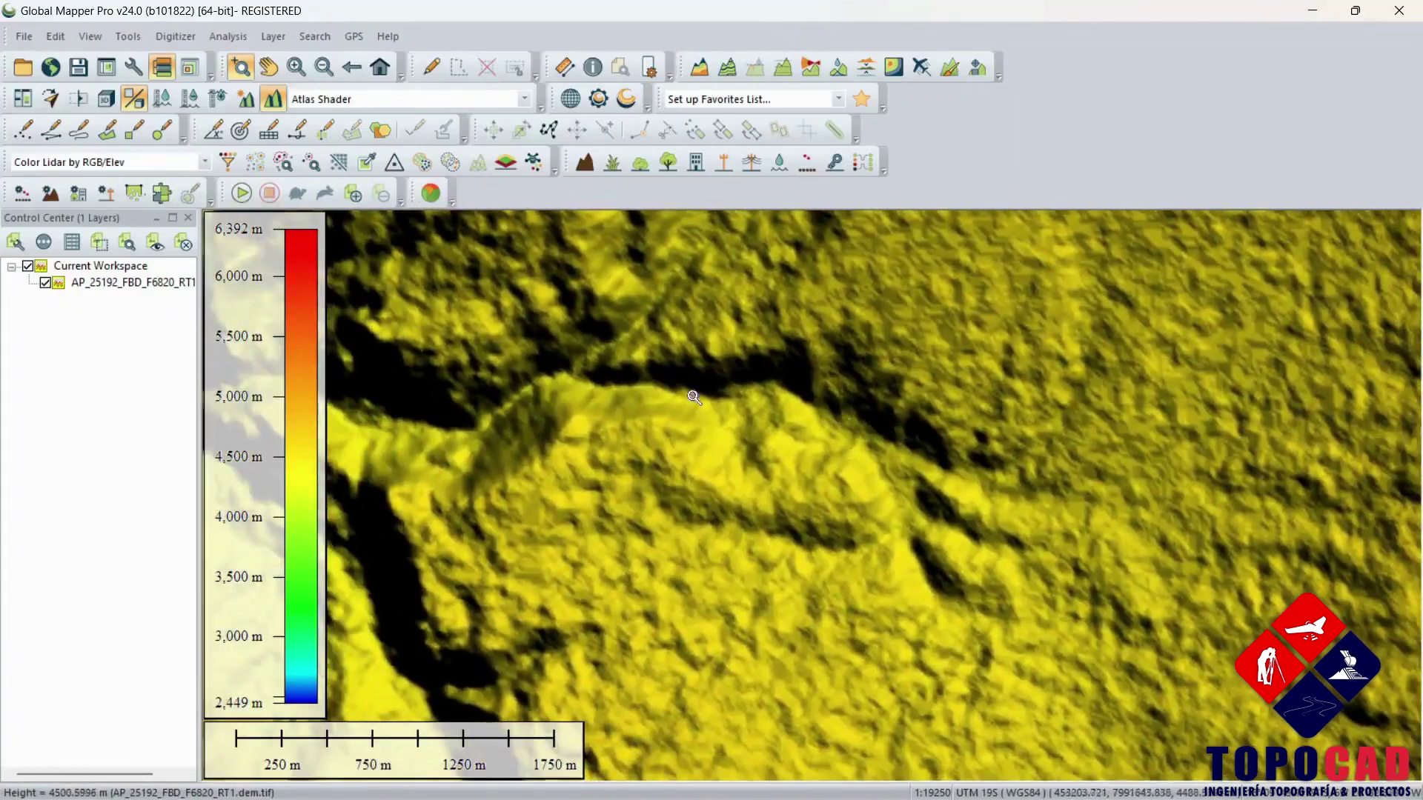
pyautogui.moveTo(927, 528); pyautogui.dragTo(1049, 519)
pyautogui.moveTo(618, 449); pyautogui.dragTo(741, 437)
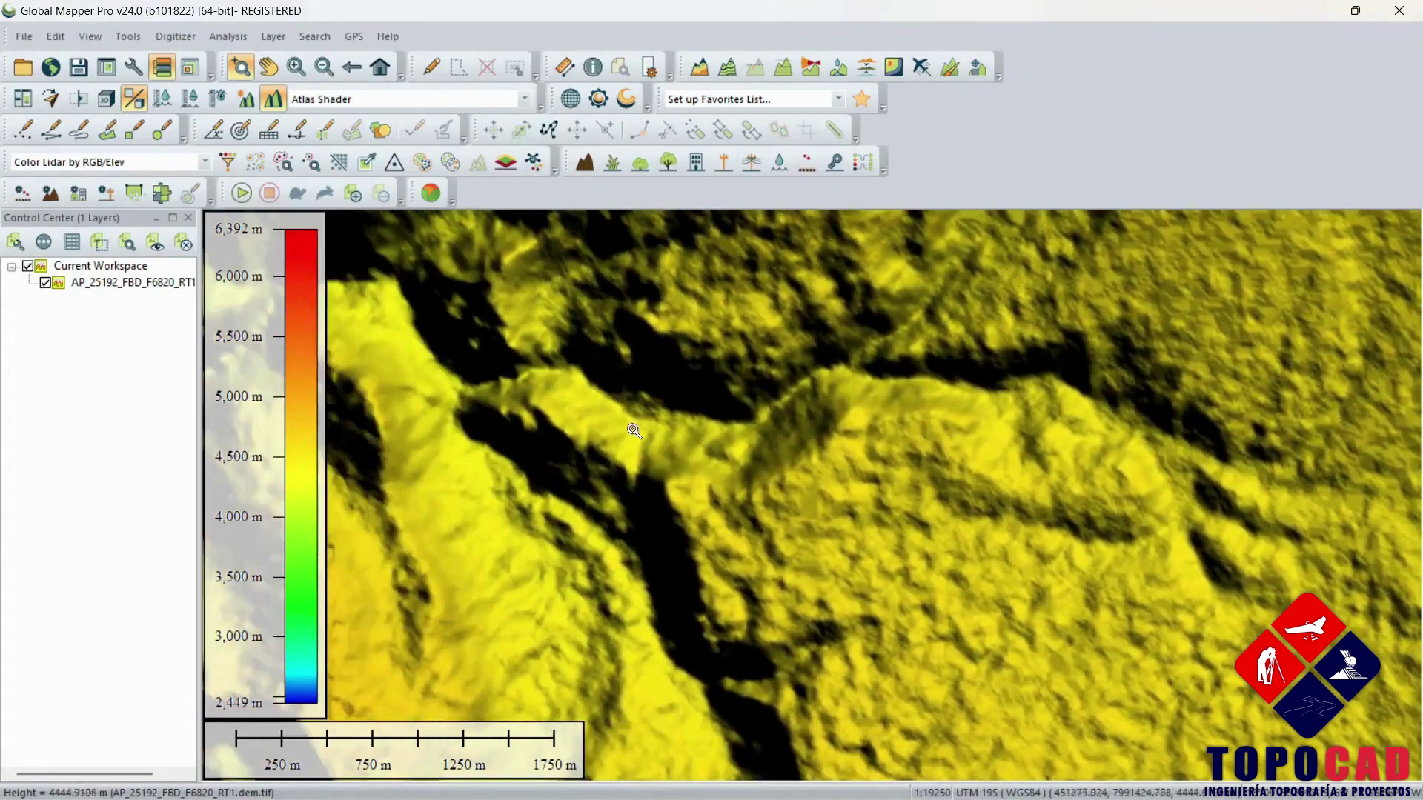
pyautogui.scroll(-1, 1108, 387)
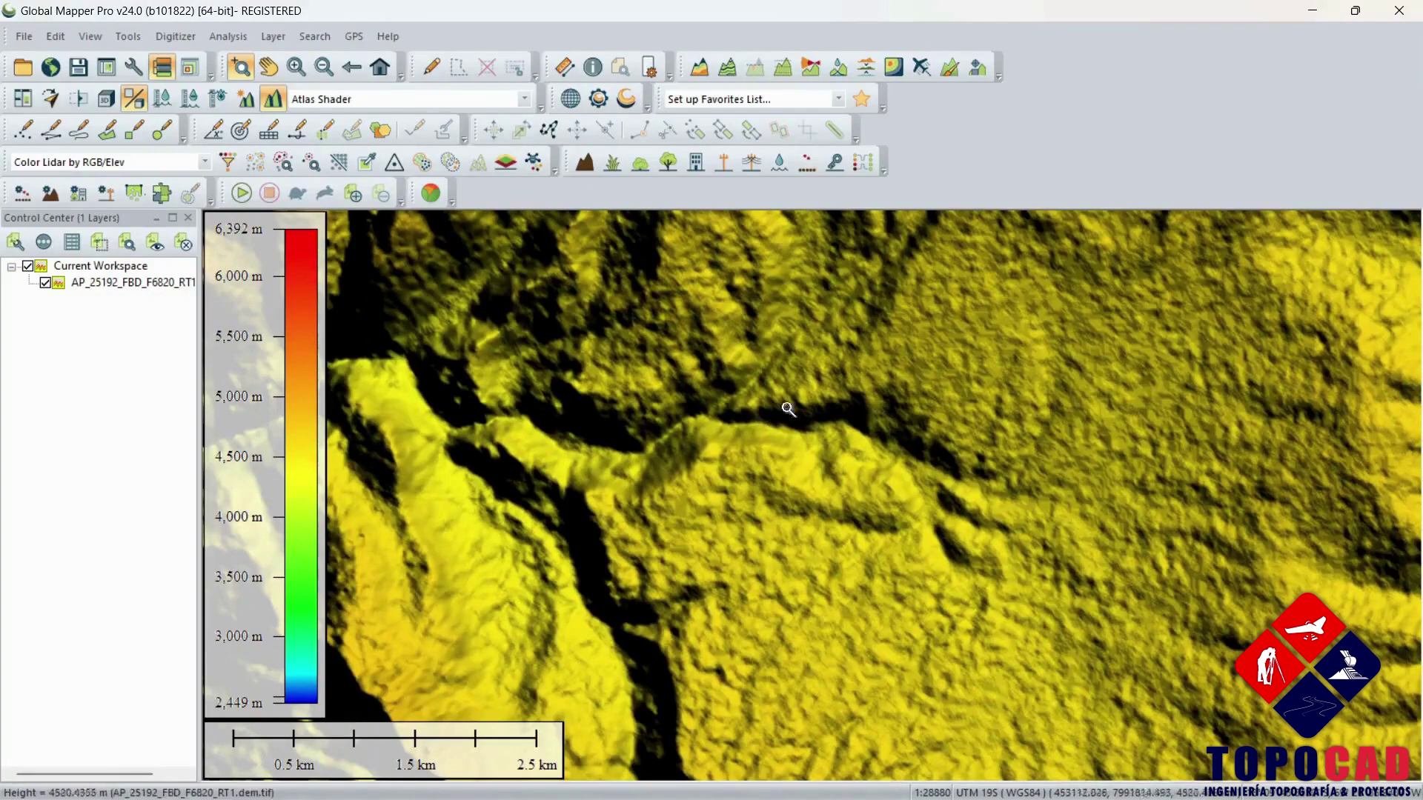
pyautogui.scroll(-1, 792, 379)
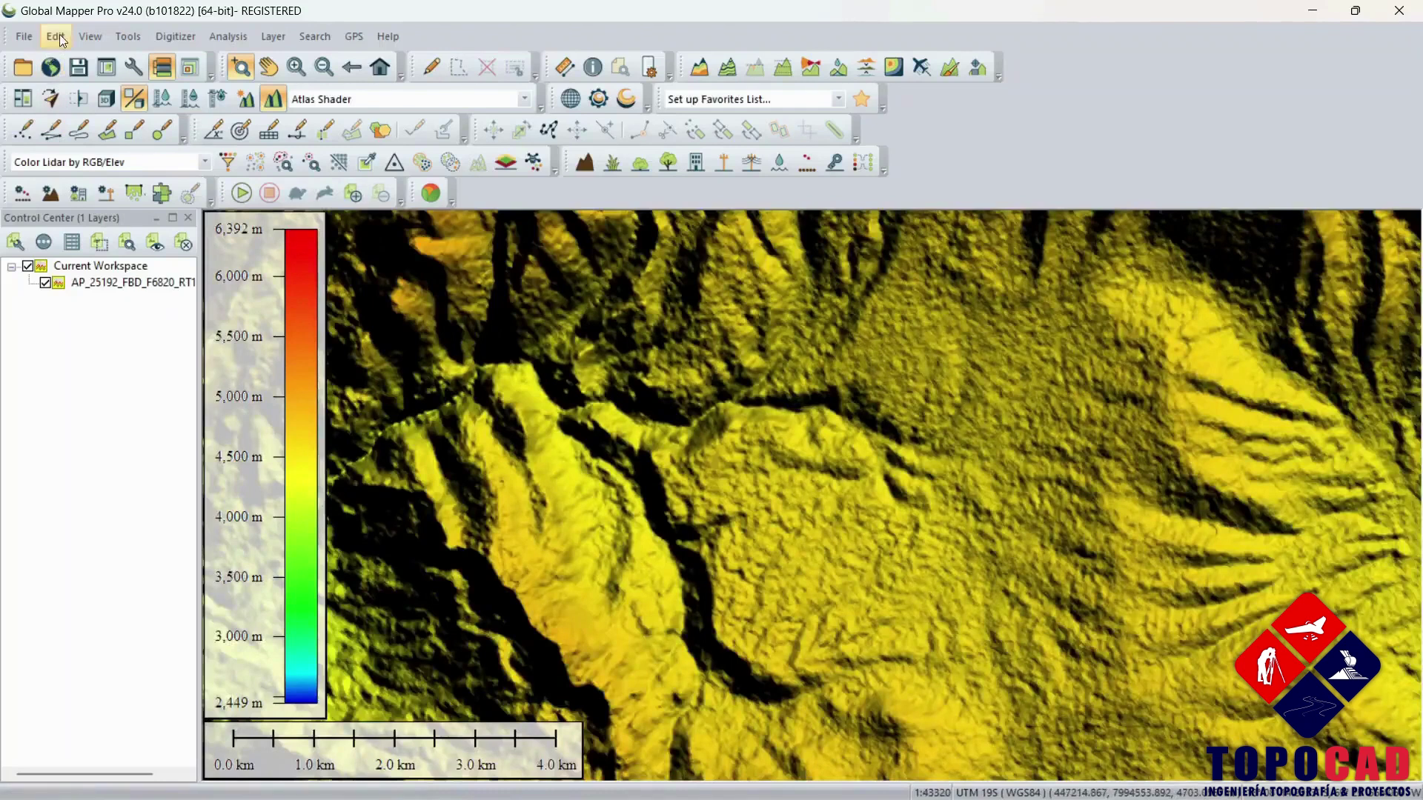
# Switch to Google Earth Pro to view the project polygon and existing road, and minimize its window.
pyautogui.click(31, 35)
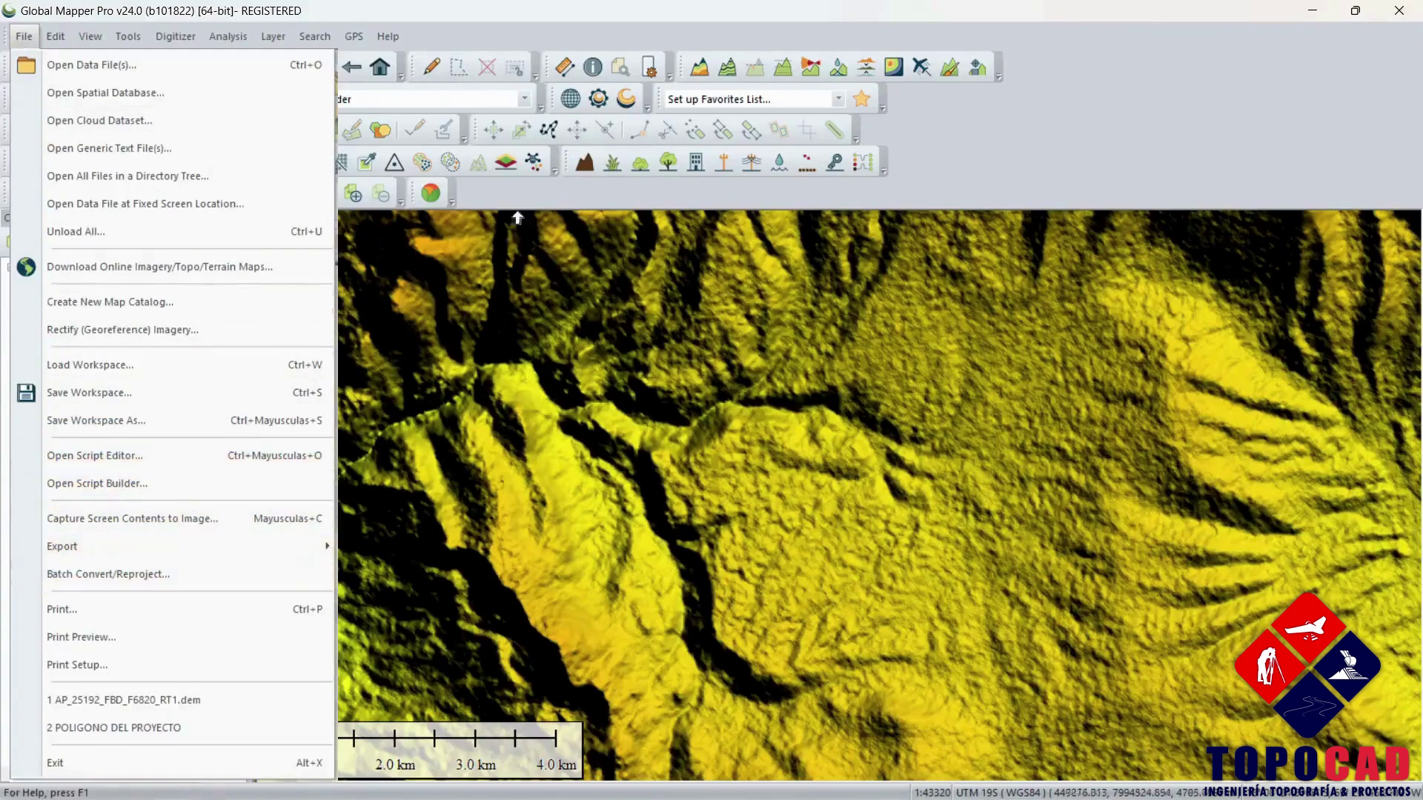
pyautogui.click(1074, 100)
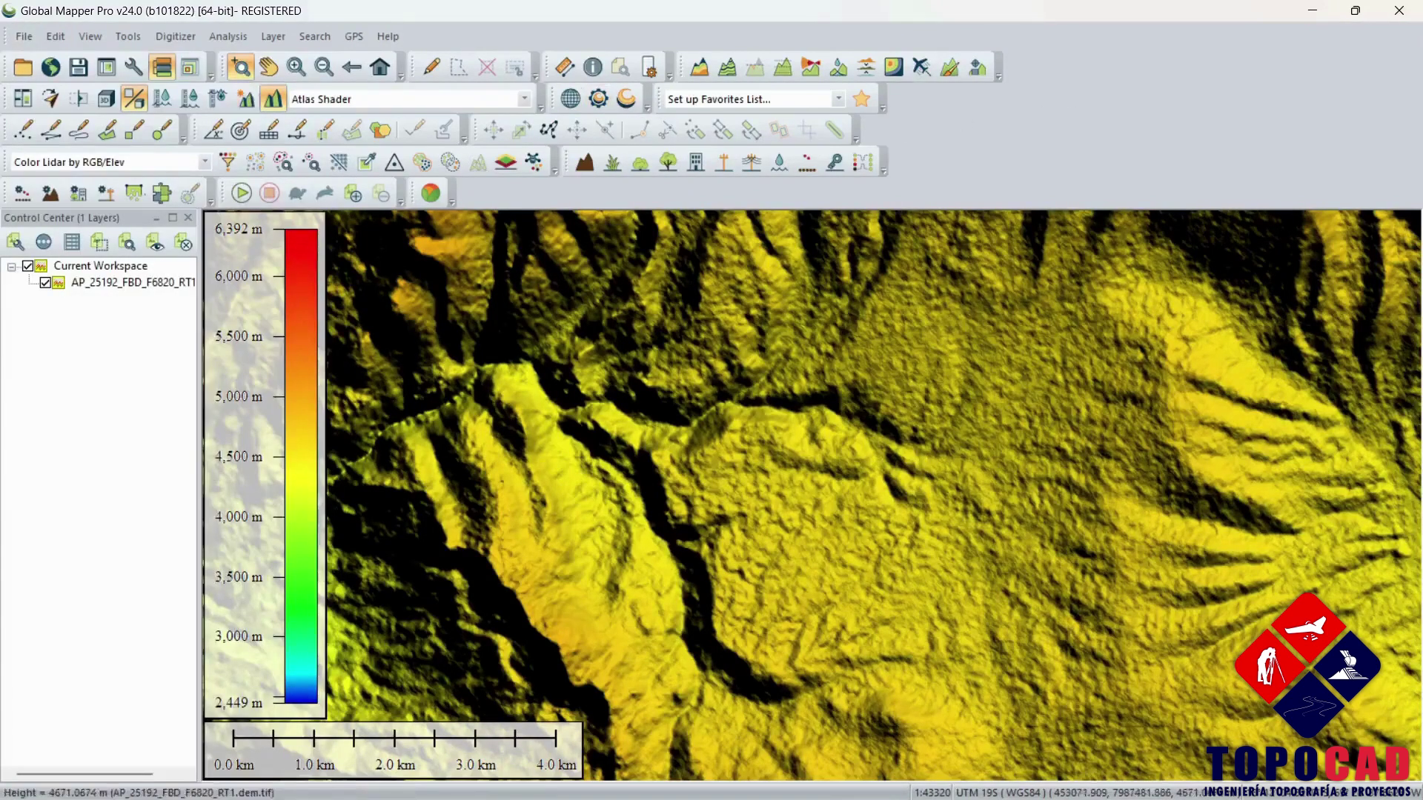
pyautogui.moveTo(985, 794)
pyautogui.moveTo(714, 787)
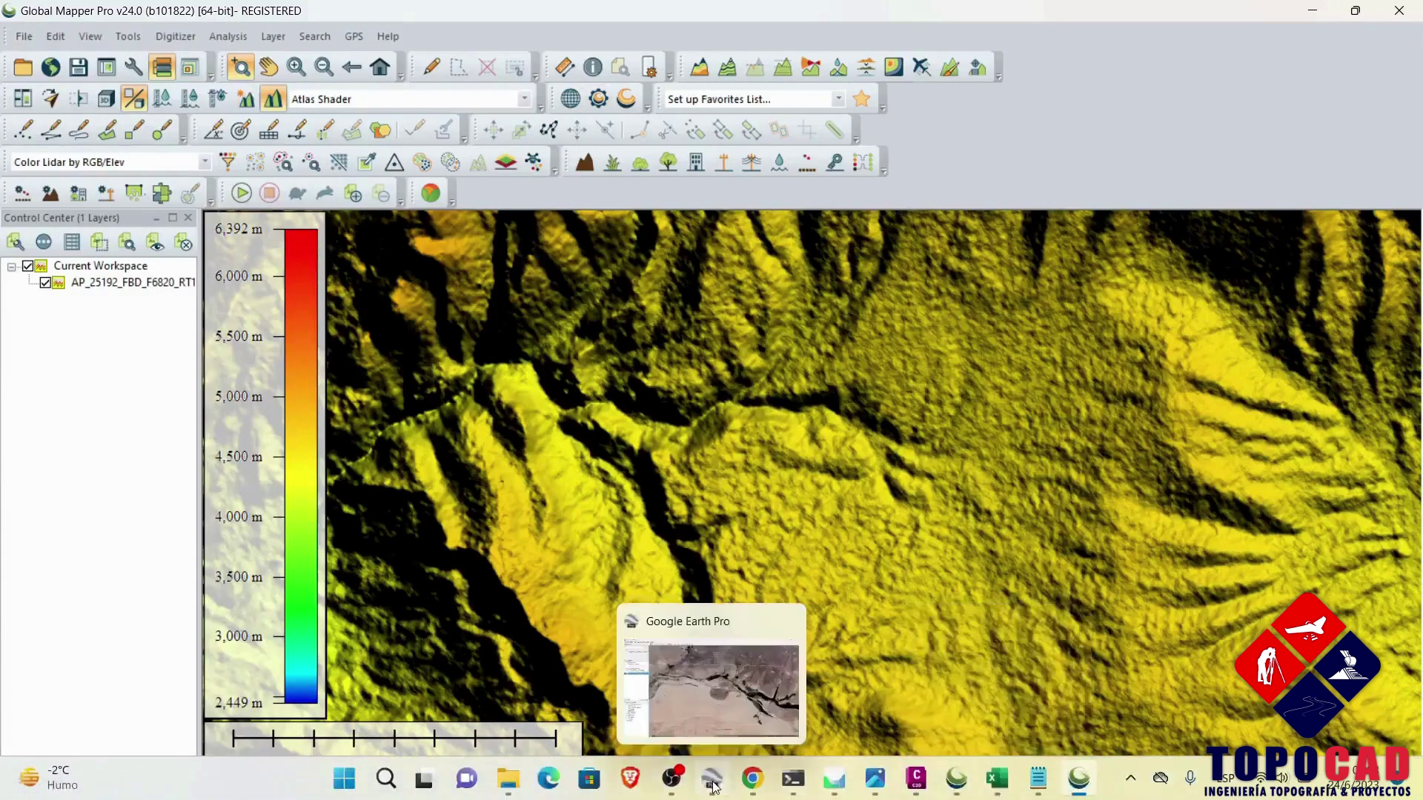
pyautogui.click(724, 676)
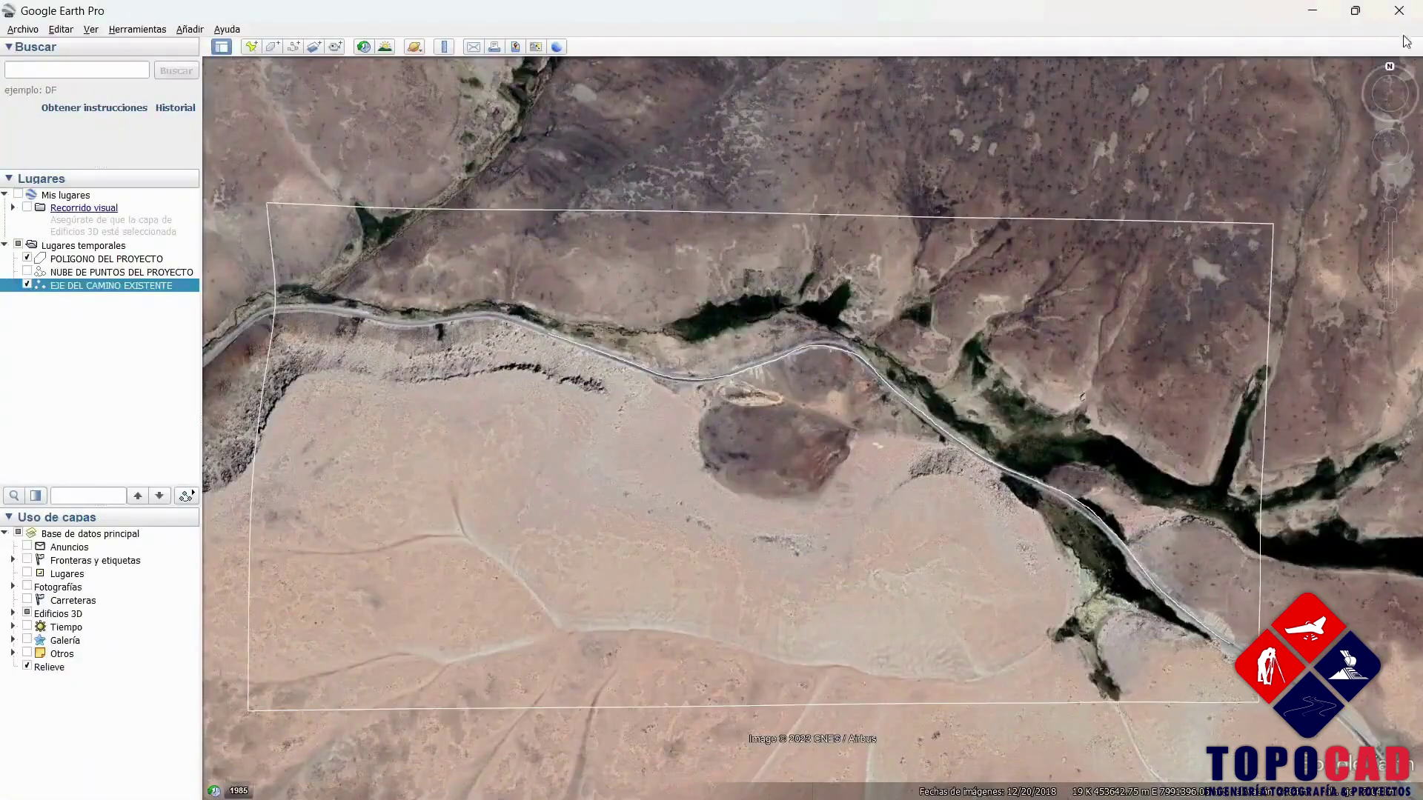
pyautogui.click(1312, 11)
# Load the POLIGONO DEL PROYECTO file from the CLASES > DATOS folder over the DEM.
pyautogui.scroll(1, 710, 343)
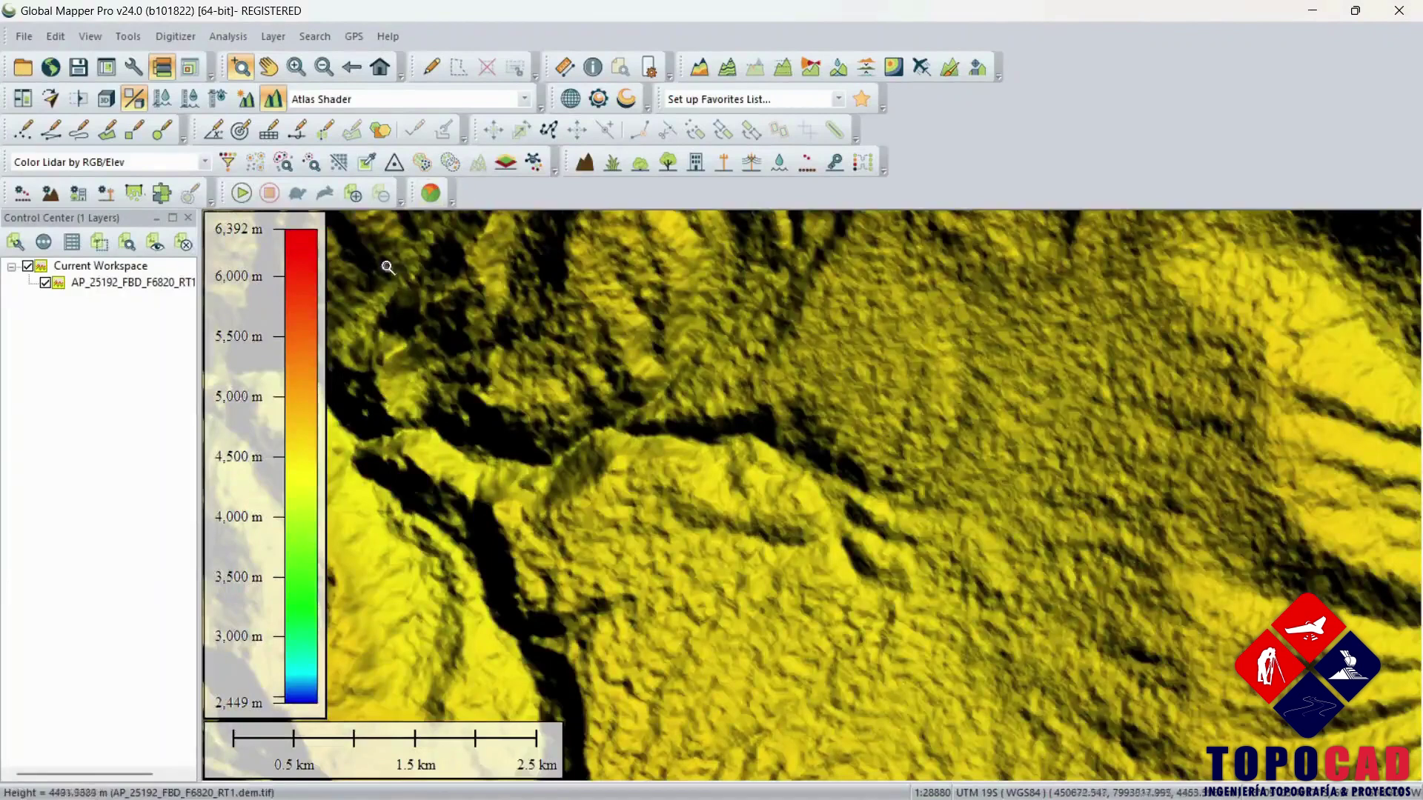
pyautogui.click(127, 36)
pyautogui.moveTo(81, 42)
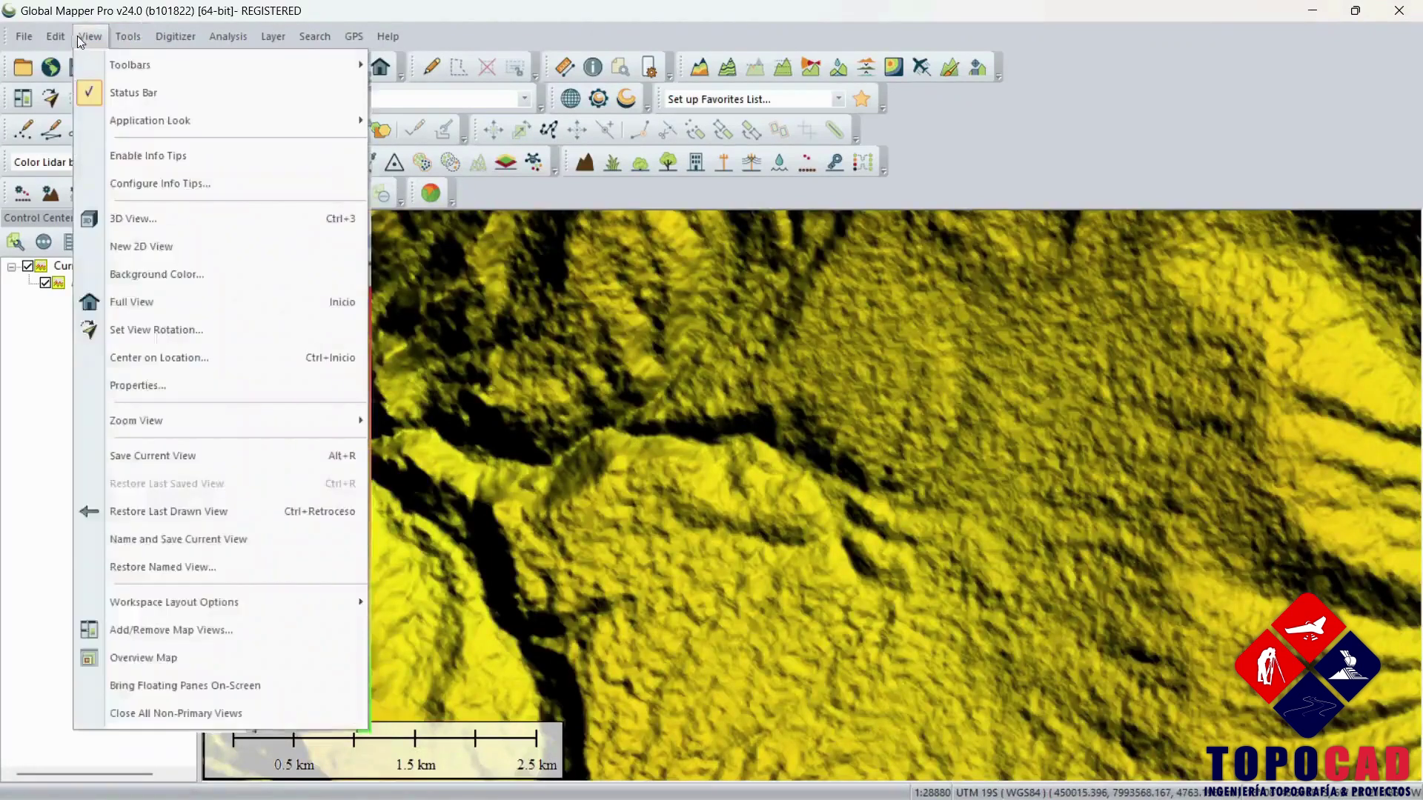
pyautogui.moveTo(29, 40)
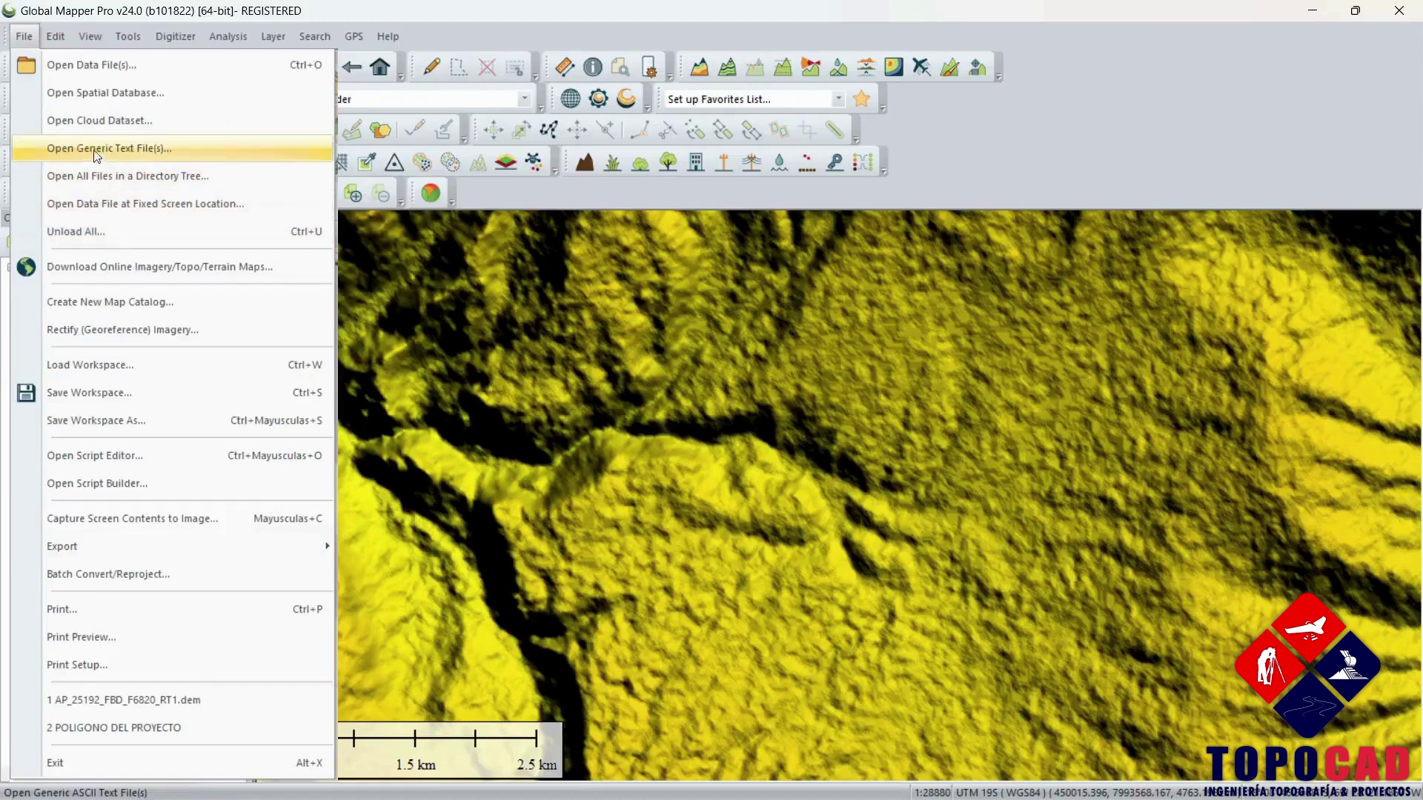
pyautogui.click(91, 66)
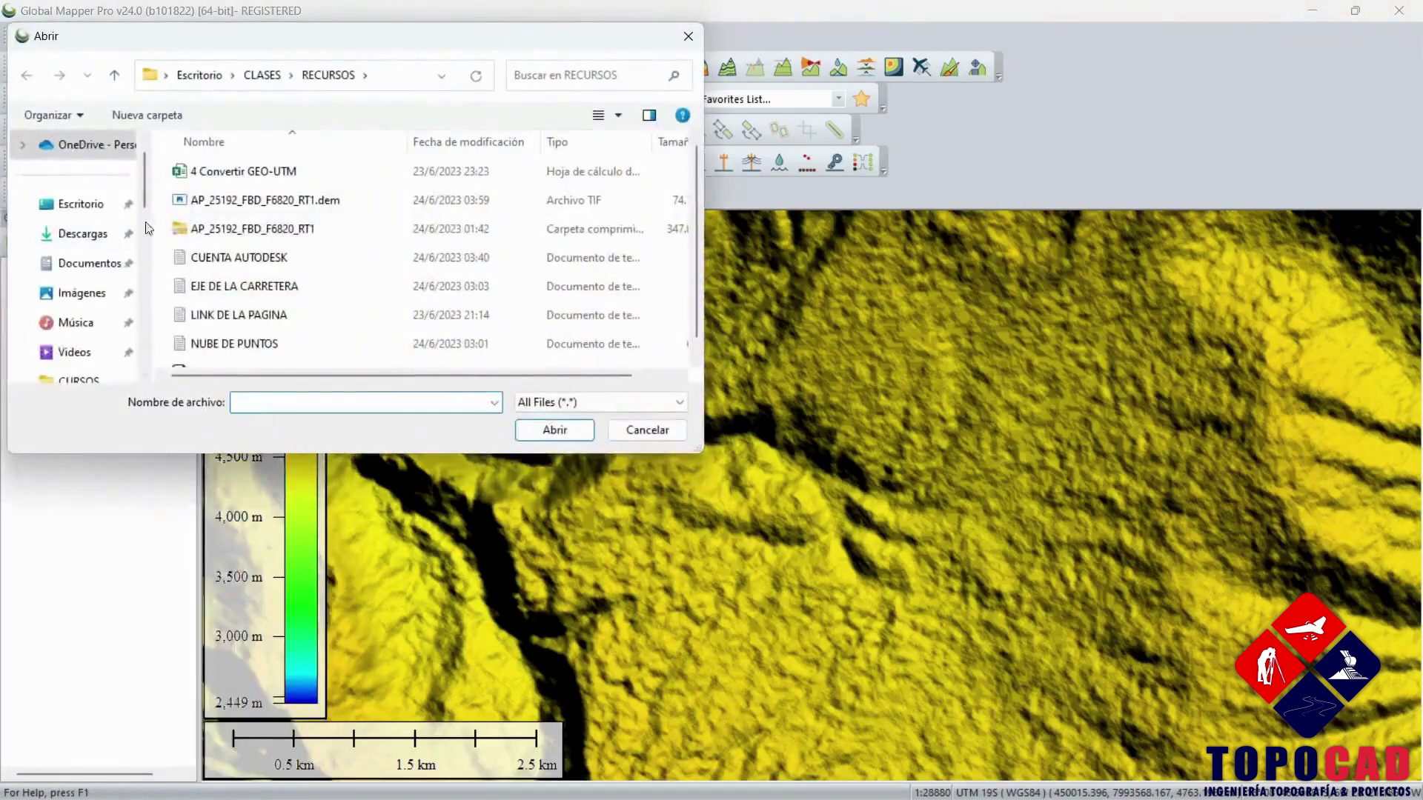
pyautogui.scroll(-1, 300, 286)
pyautogui.scroll(1, 300, 286)
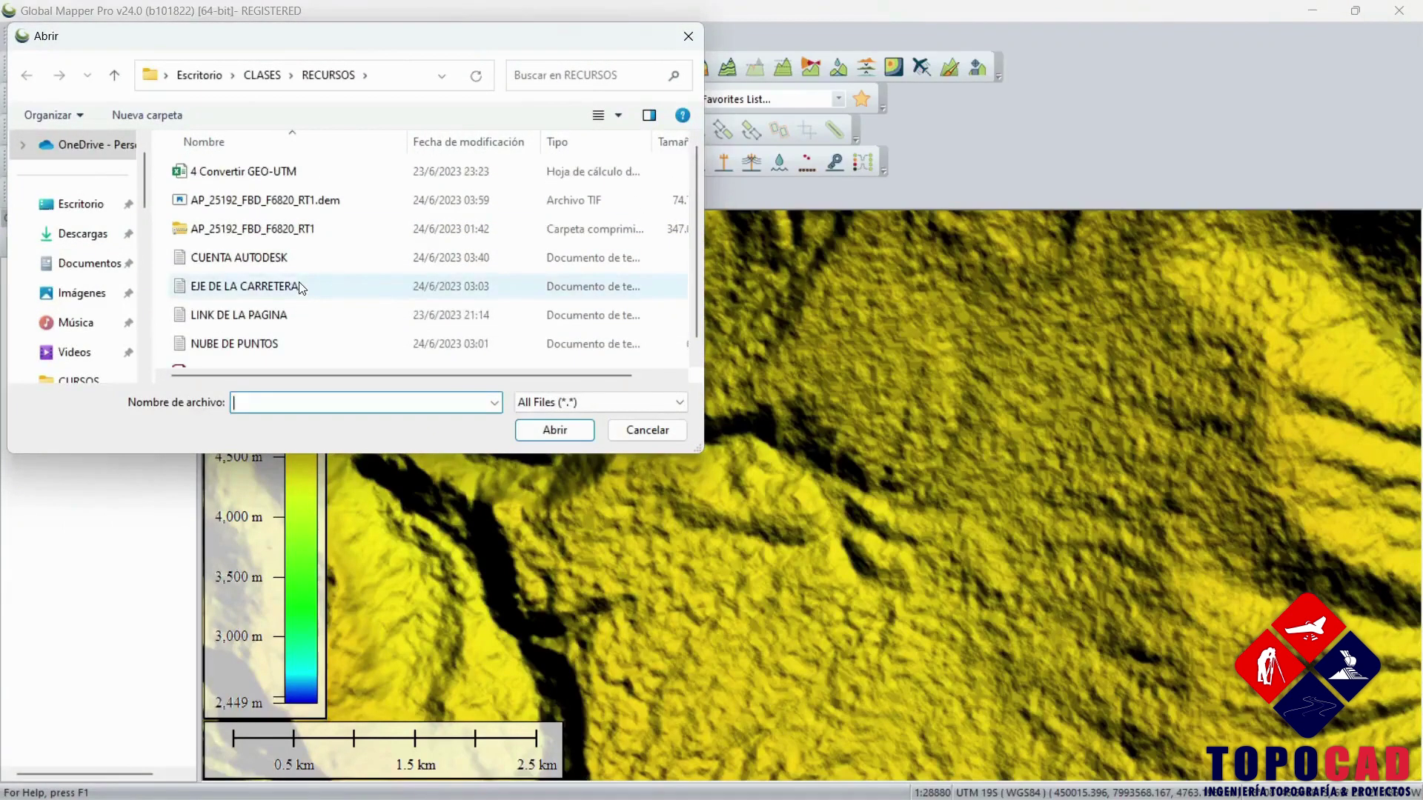
pyautogui.scroll(-1, 299, 281)
pyautogui.click(114, 77)
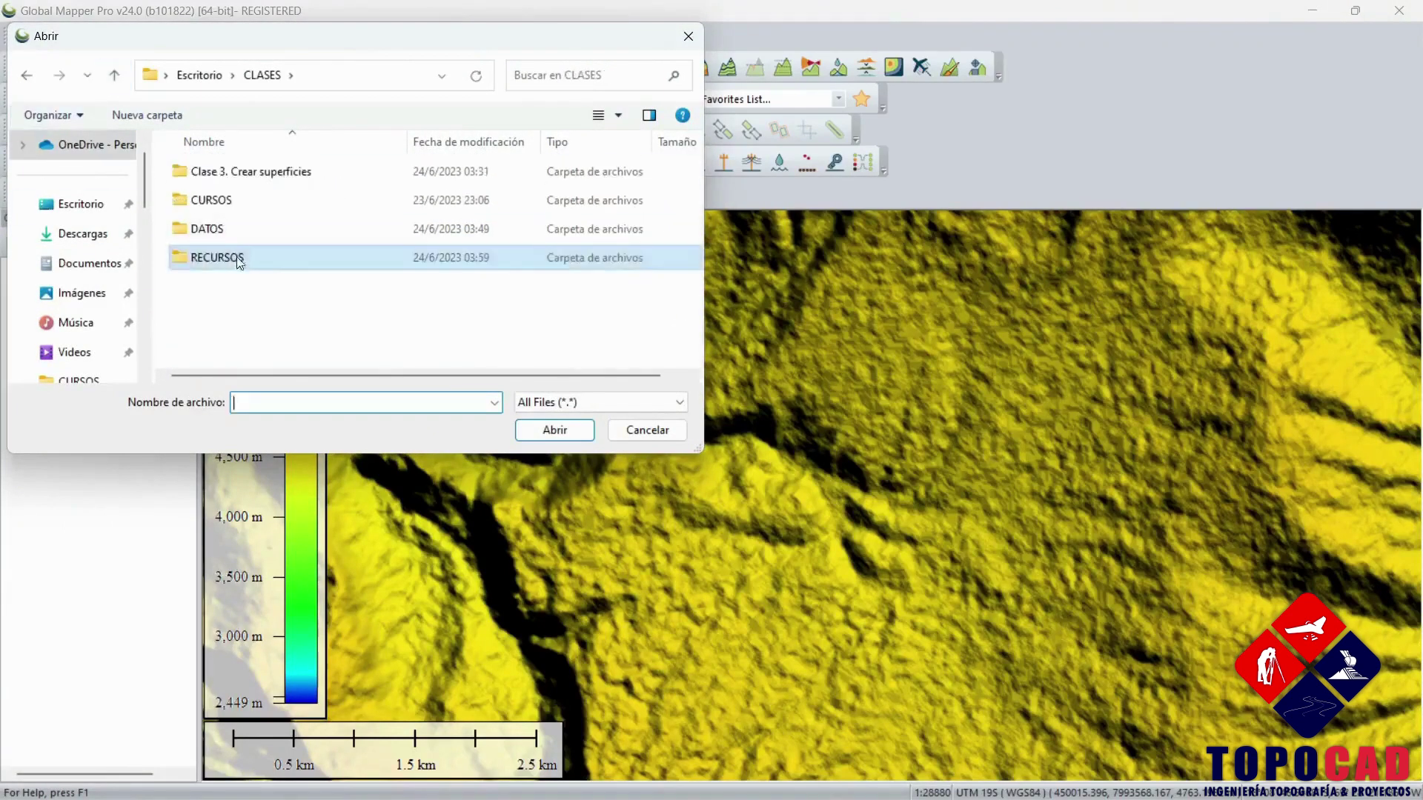
pyautogui.doubleClick(222, 229)
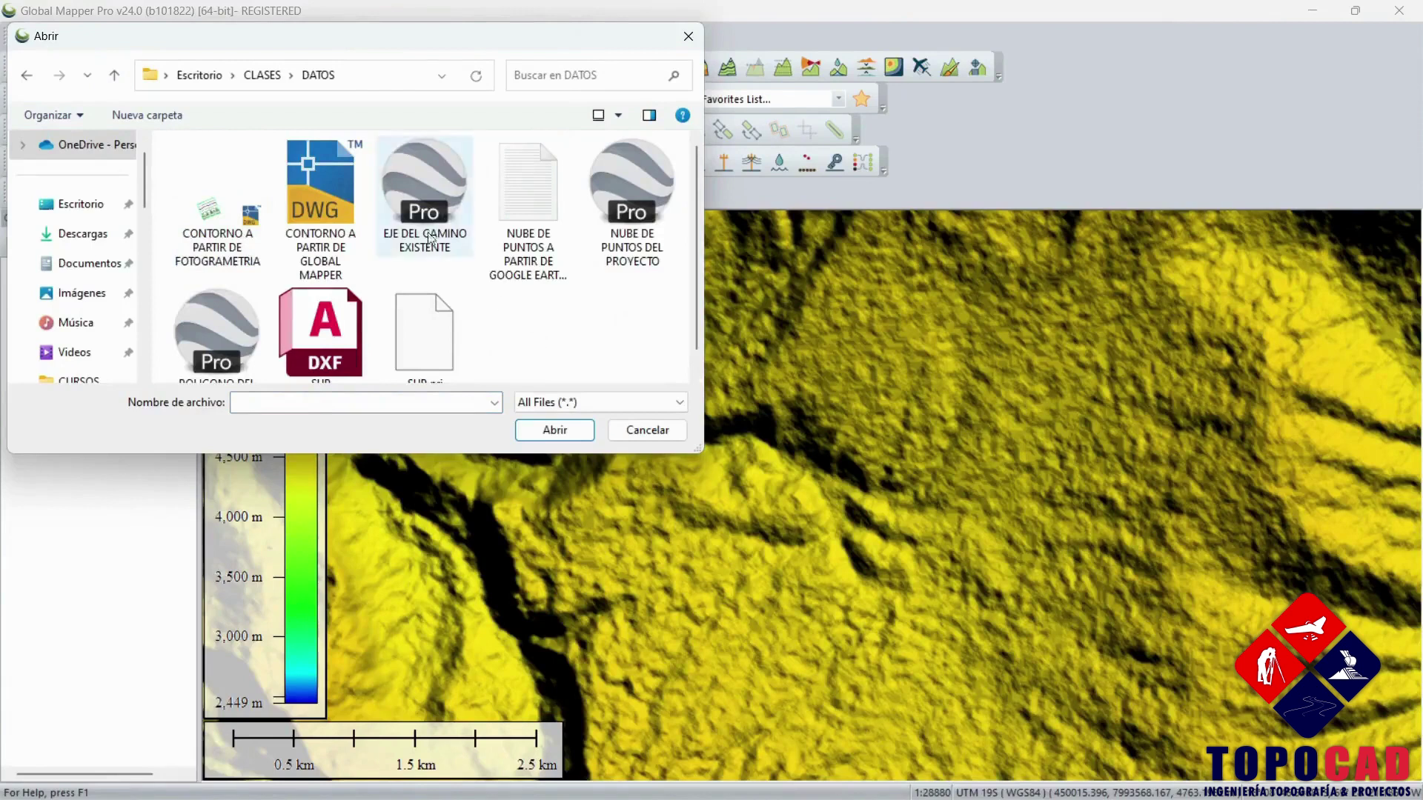
pyautogui.scroll(-1, 296, 337)
pyautogui.click(226, 339)
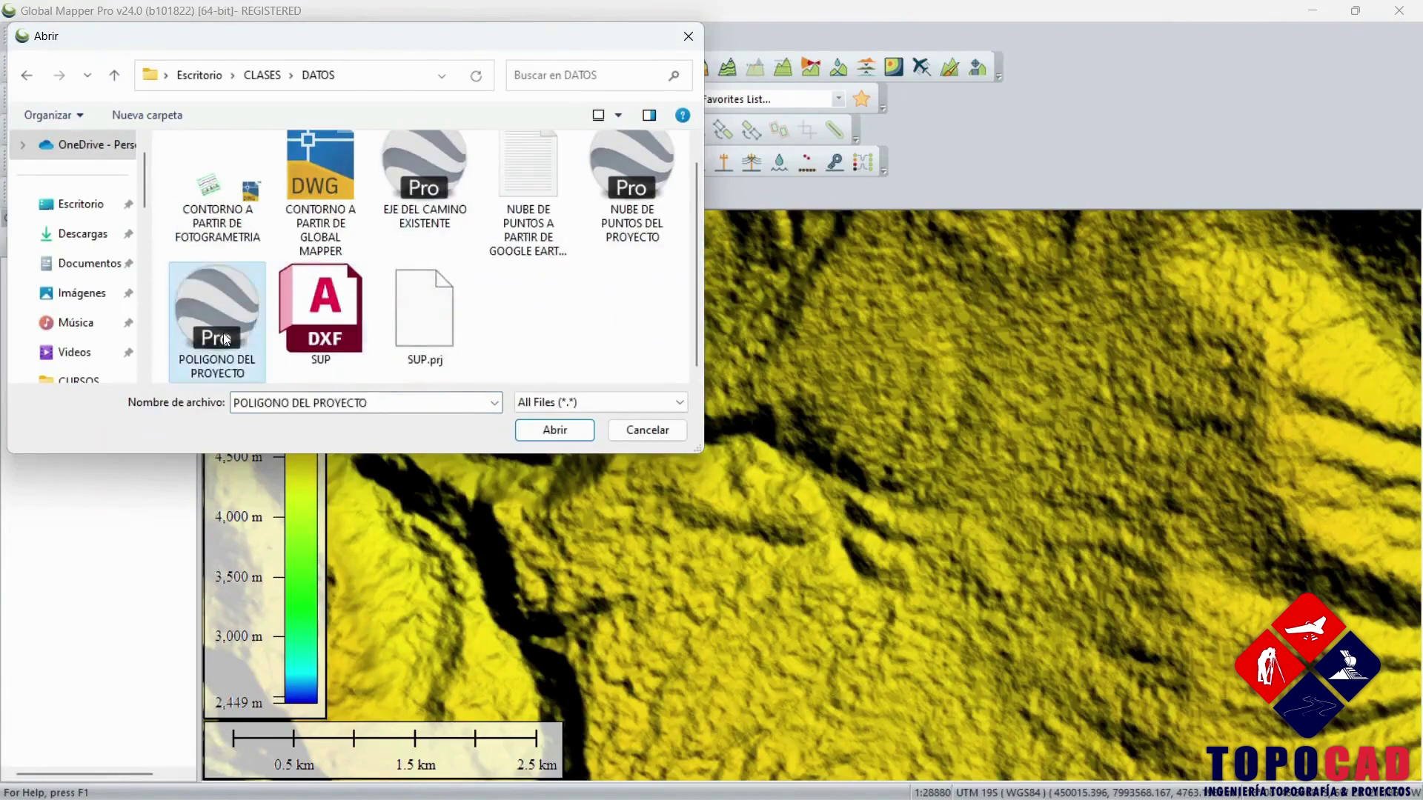
pyautogui.click(556, 432)
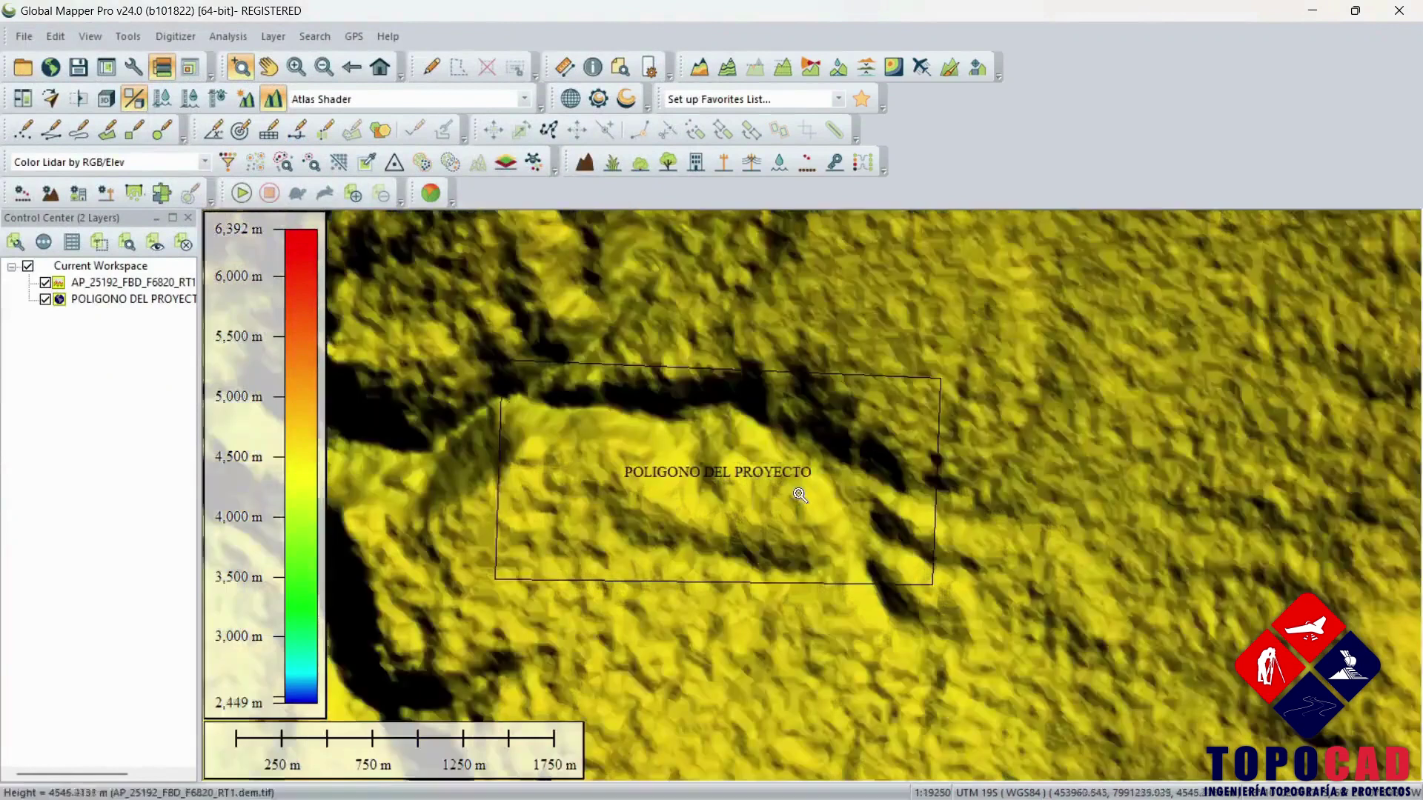
# Examine the DEM relief inside the project polygon and compare it with the ASTER GDEM terrain in the Global Mapper v18.0 window.
pyautogui.scroll(2, 792, 495)
pyautogui.scroll(-1, 761, 478)
pyautogui.moveTo(761, 478); pyautogui.dragTo(881, 478)
pyautogui.scroll(1, 818, 478)
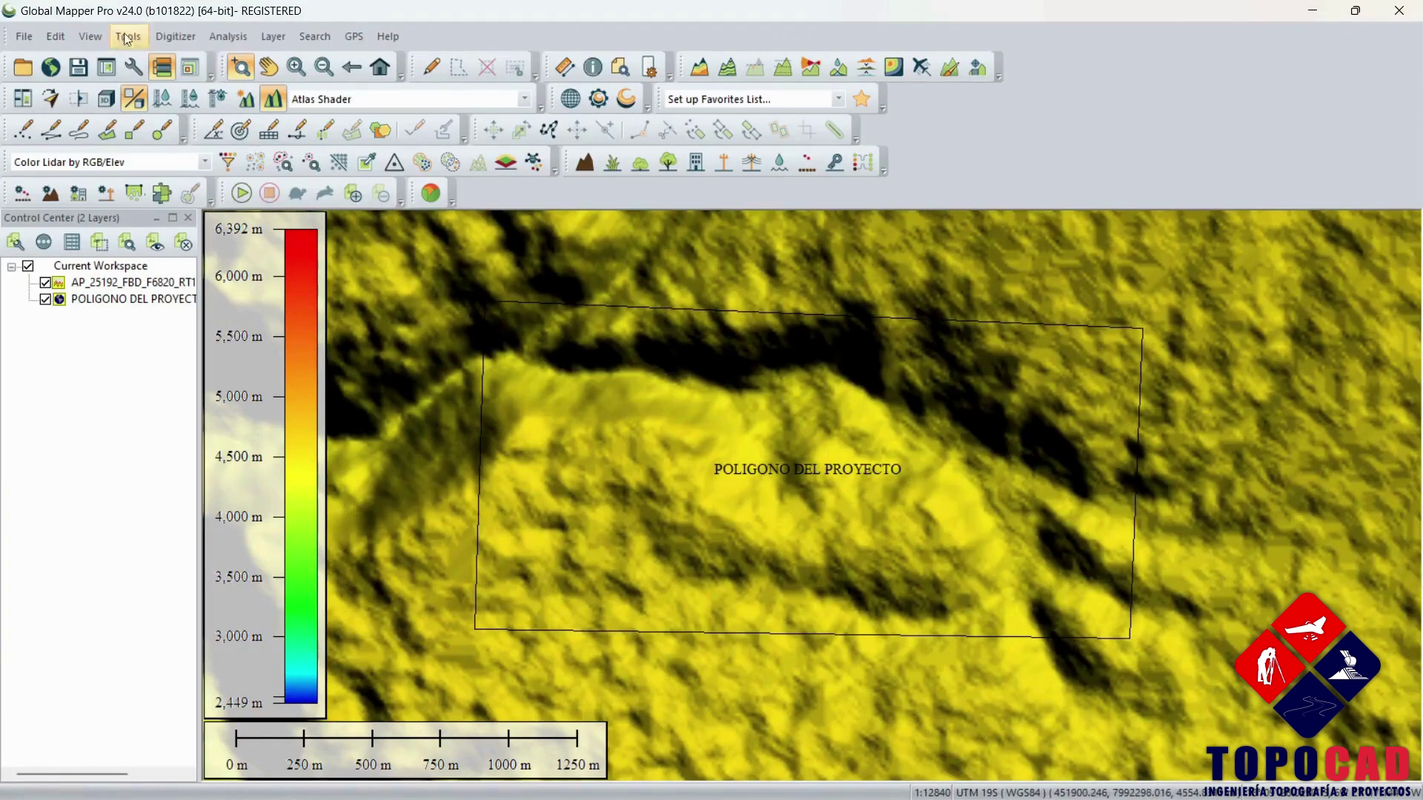
pyautogui.moveTo(243, 44)
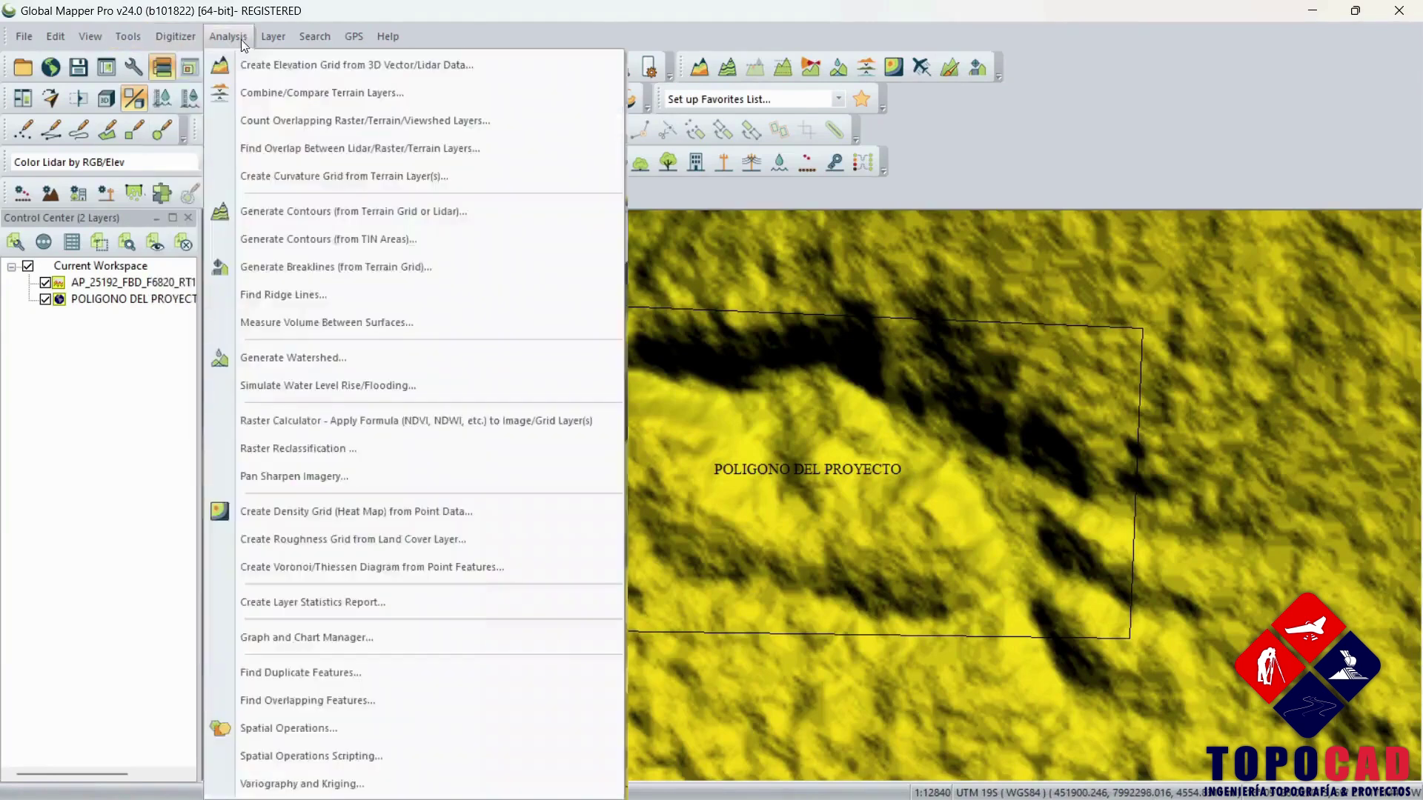
pyautogui.click(1117, 132)
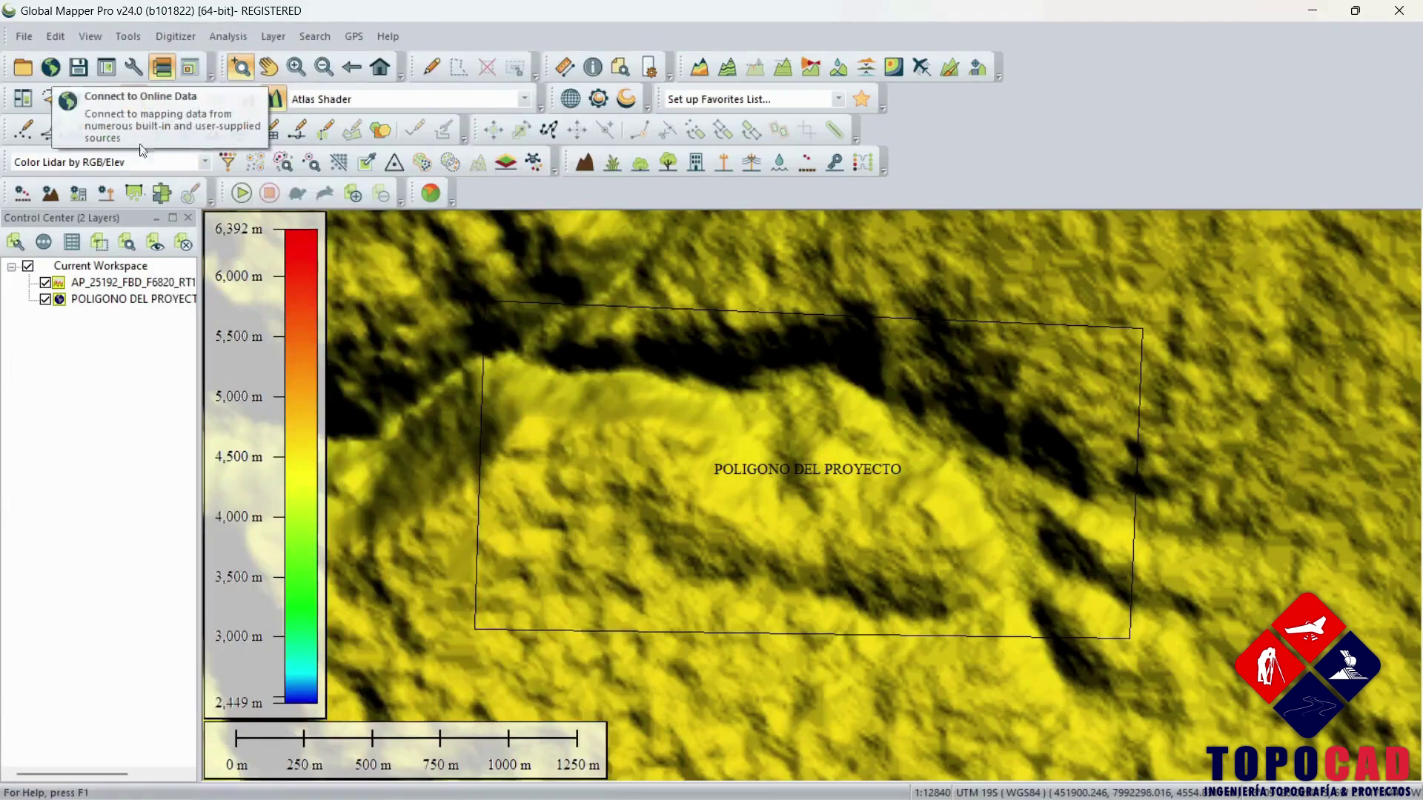
pyautogui.moveTo(1081, 784)
pyautogui.moveTo(957, 793)
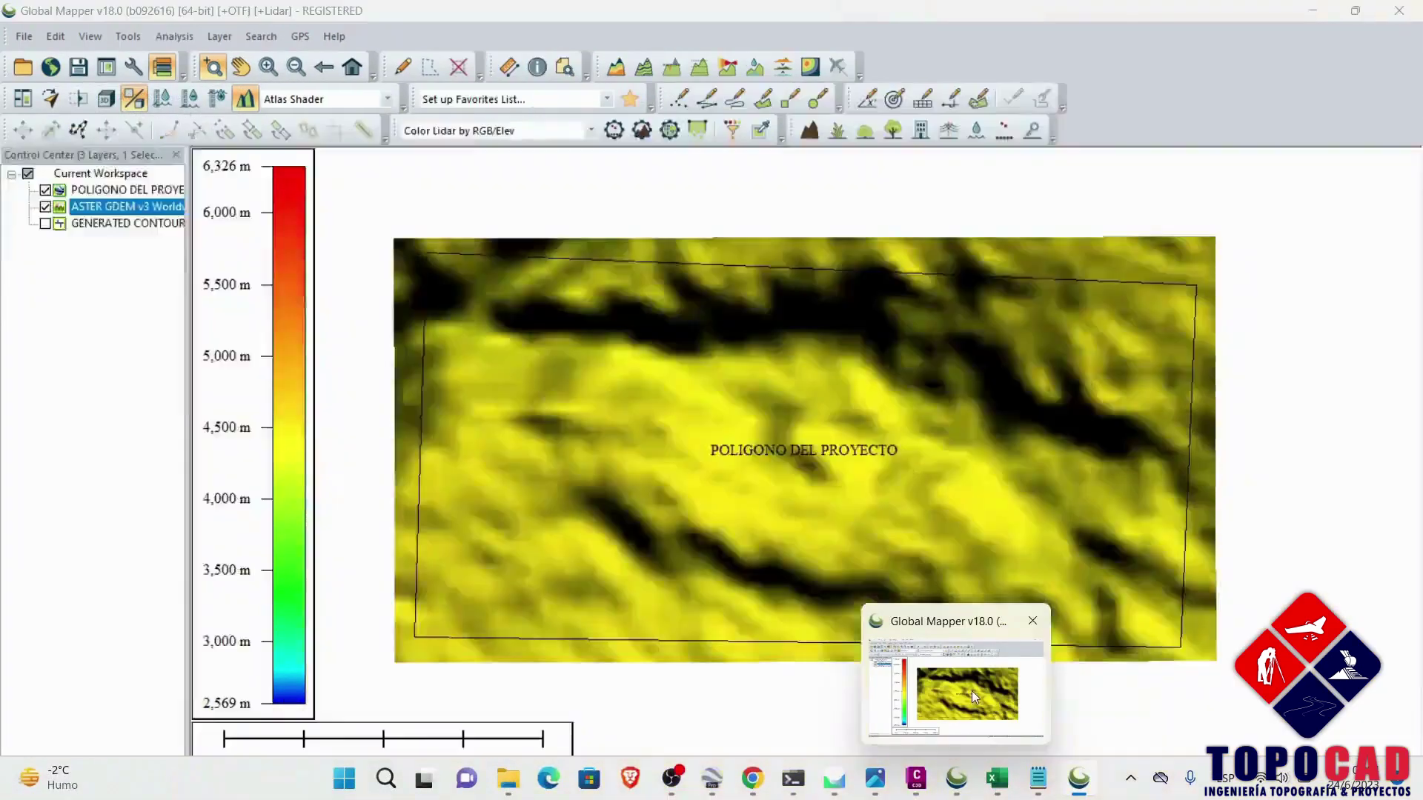
pyautogui.moveTo(971, 691)
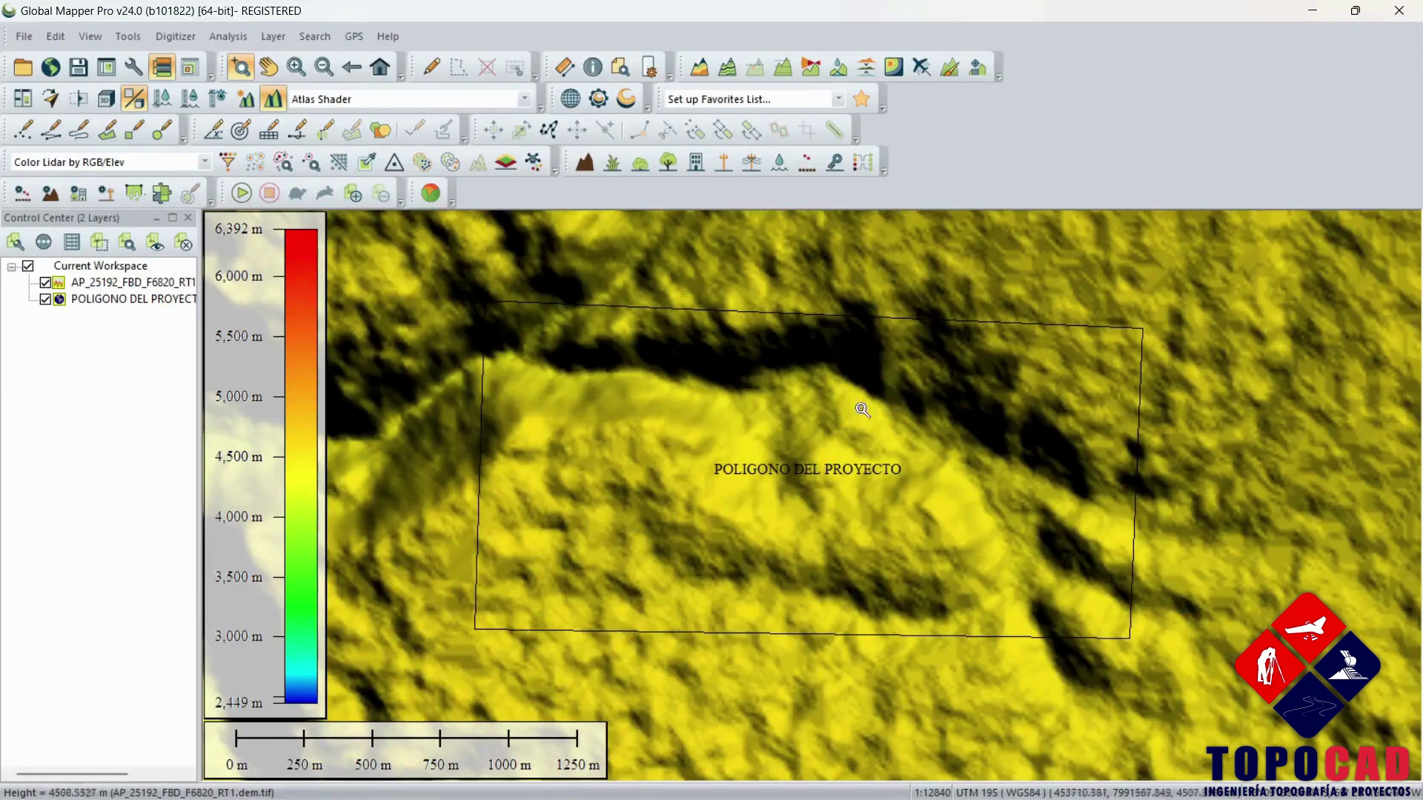
# Start generating contours from the terrain grid with a contour interval of 1 meter.
pyautogui.click(228, 38)
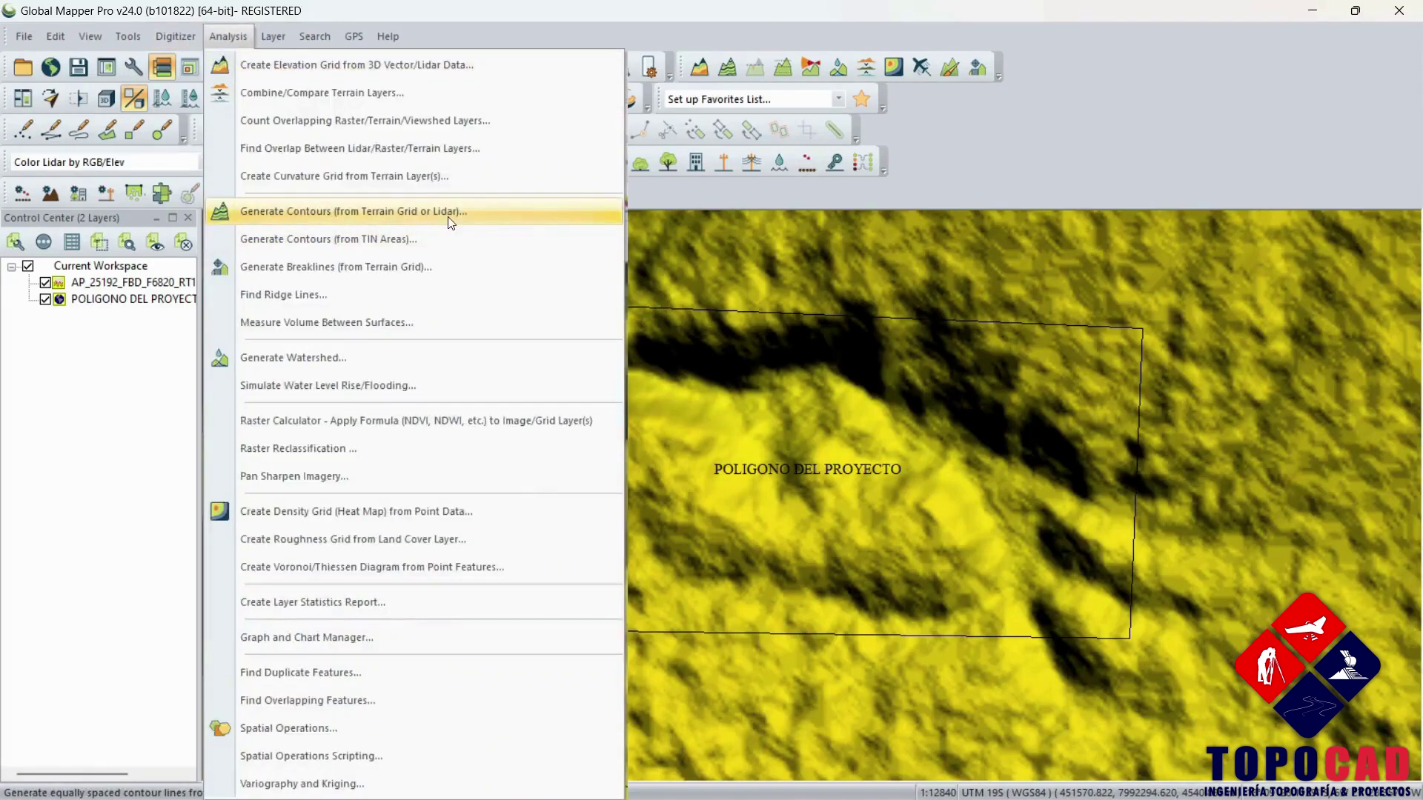
pyautogui.click(347, 211)
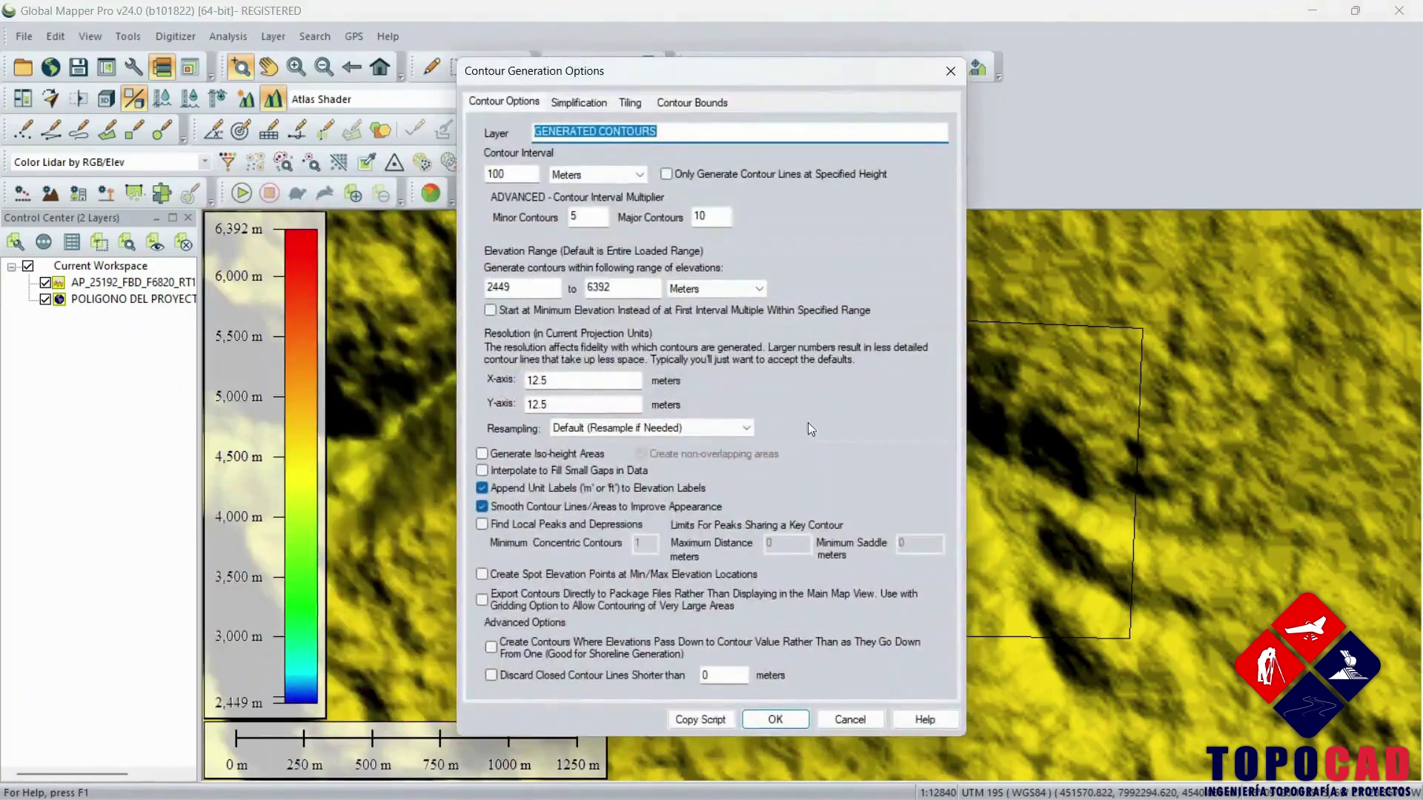
pyautogui.moveTo(510, 174); pyautogui.dragTo(483, 179)
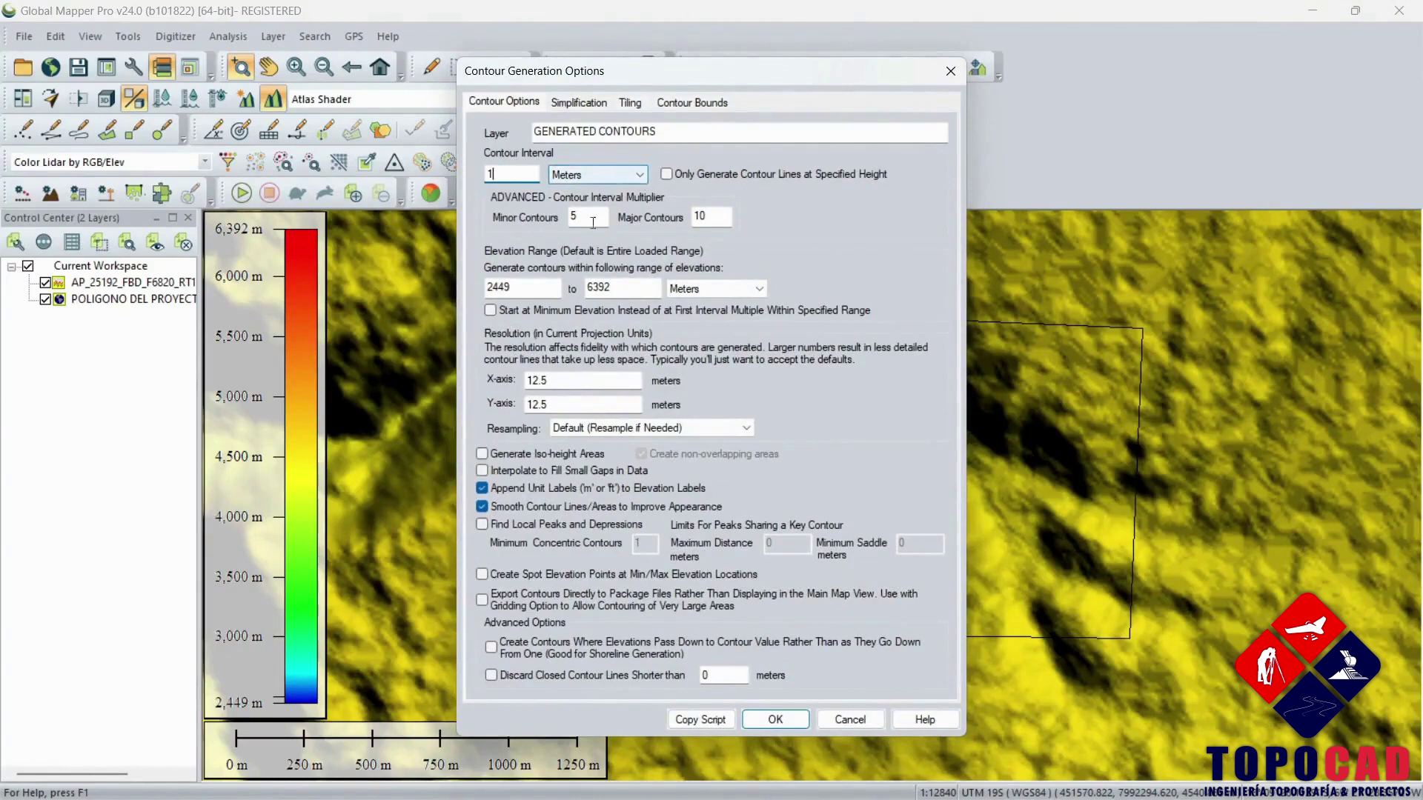
pyautogui.click(590, 104)
pyautogui.moveTo(486, 175)
pyautogui.mouseDown()
pyautogui.moveTo(569, 169)
pyautogui.moveTo(491, 174)
pyautogui.mouseUp()
# Limit the contour bounds to a drawn box just enclosing POLIGONO DEL PROYECTO and generate the contours.
pyautogui.click(630, 104)
pyautogui.click(688, 104)
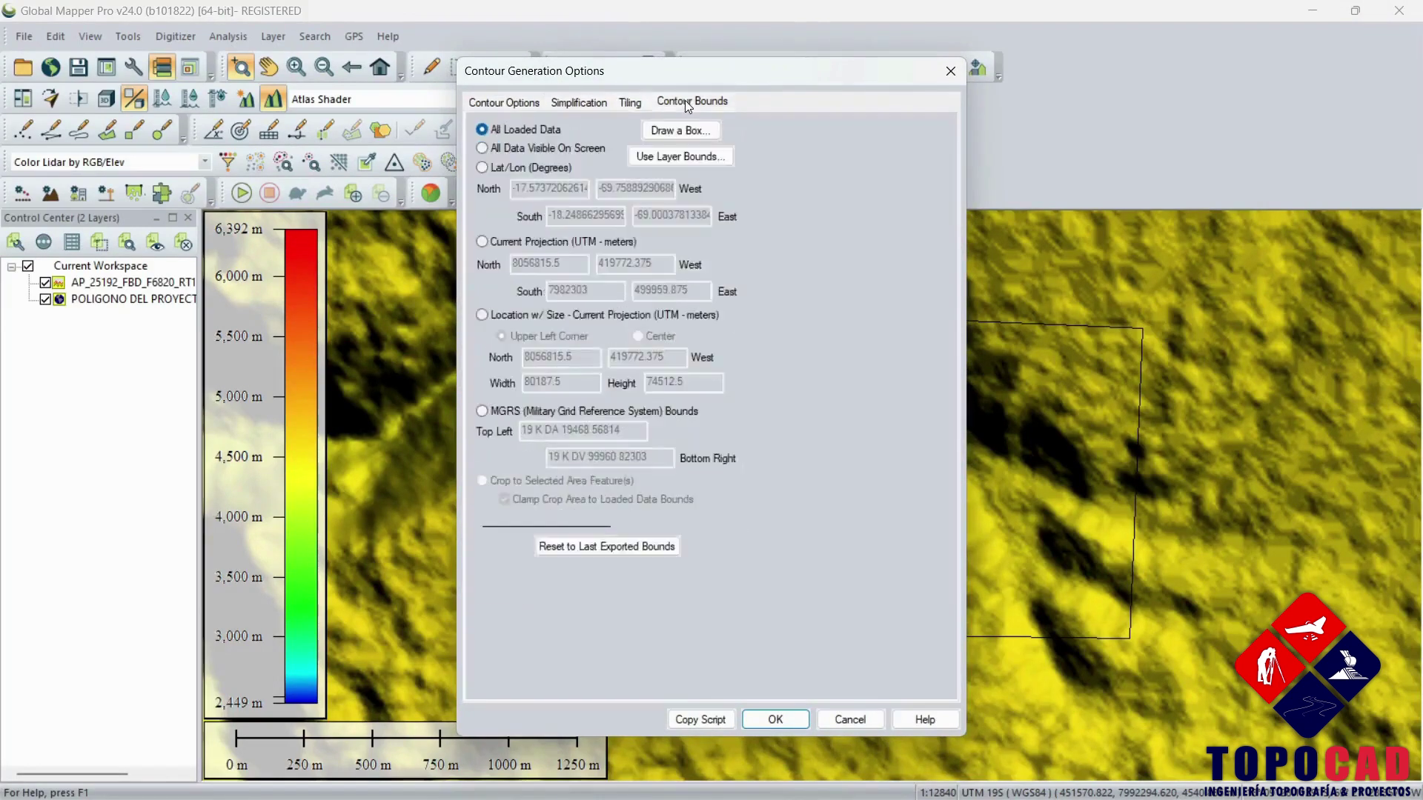
pyautogui.click(678, 131)
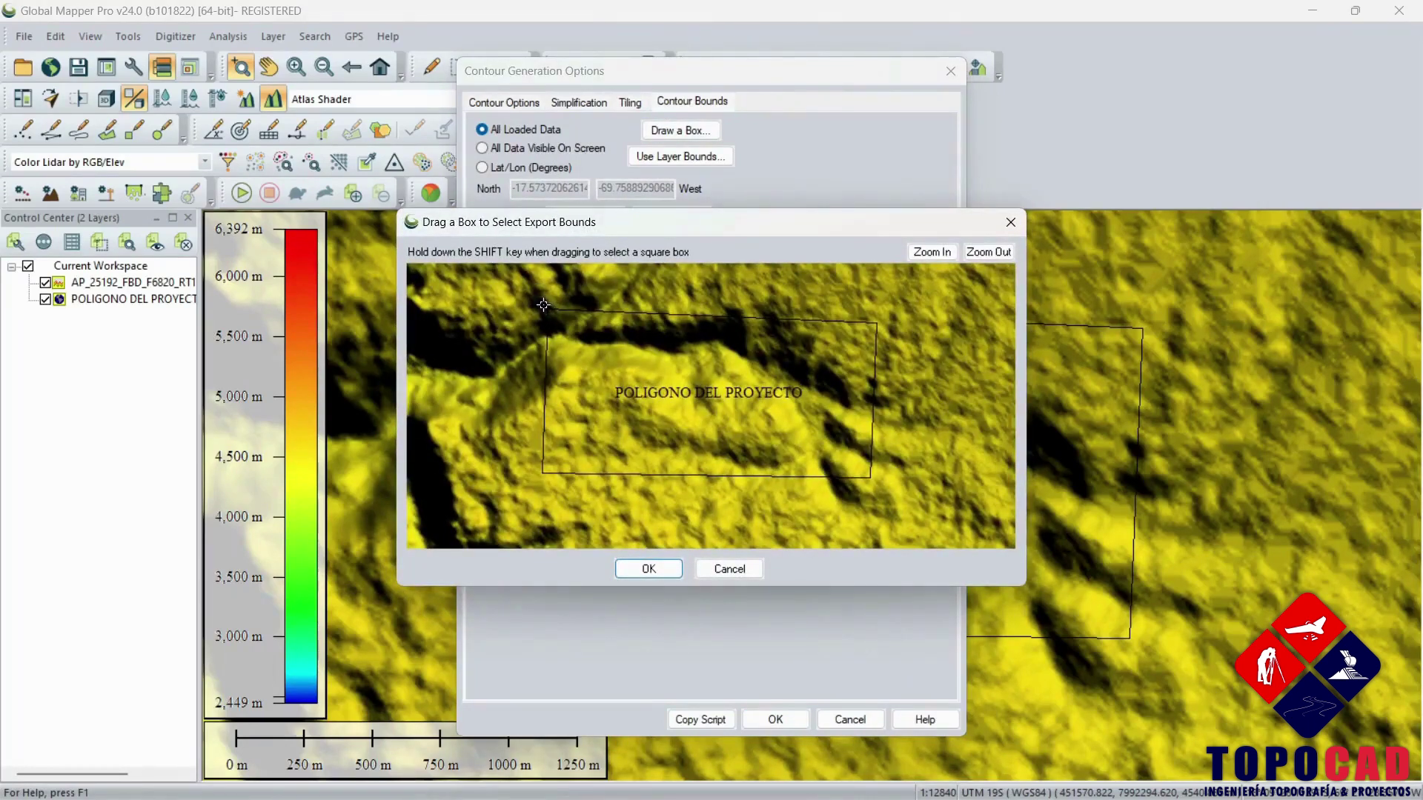
pyautogui.moveTo(540, 473)
pyautogui.mouseDown()
pyautogui.moveTo(710, 417)
pyautogui.moveTo(883, 308)
pyautogui.moveTo(783, 404)
pyautogui.moveTo(644, 469)
pyautogui.moveTo(538, 479)
pyautogui.mouseUp()
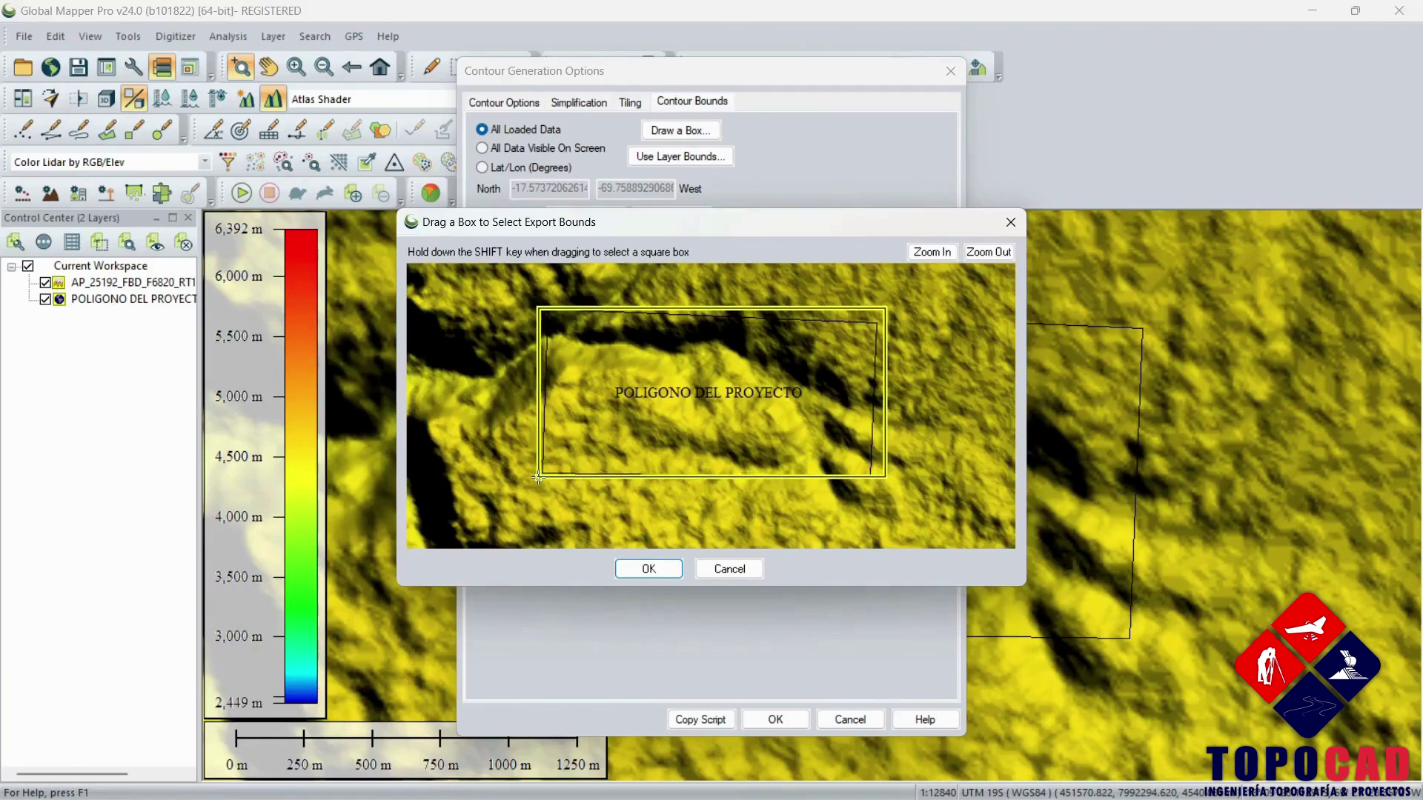
pyautogui.click(648, 569)
pyautogui.click(775, 715)
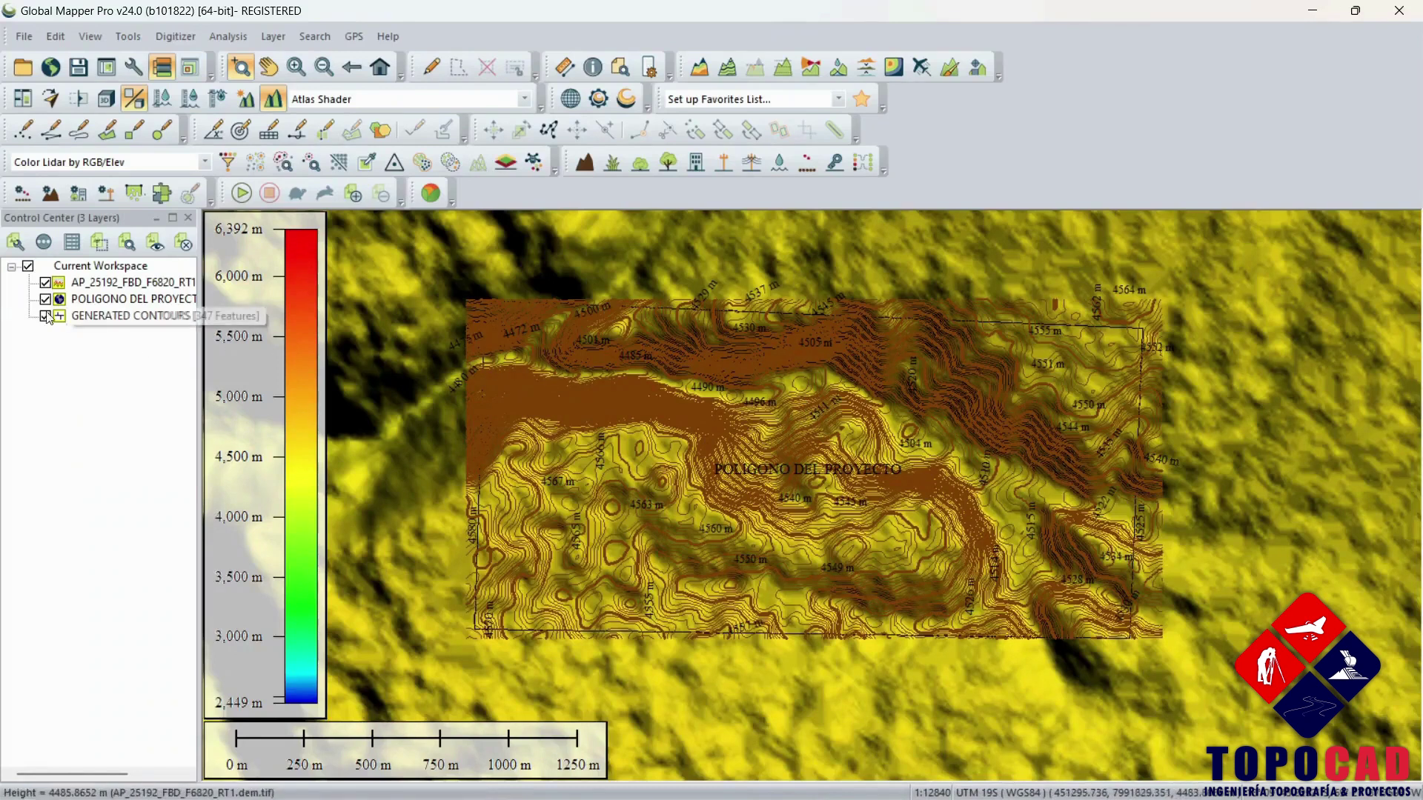
# Export the loaded data as a vector DWG in R15 (AutoCAD 2000) version, with export bounds covering all loaded data.
pyautogui.click(24, 35)
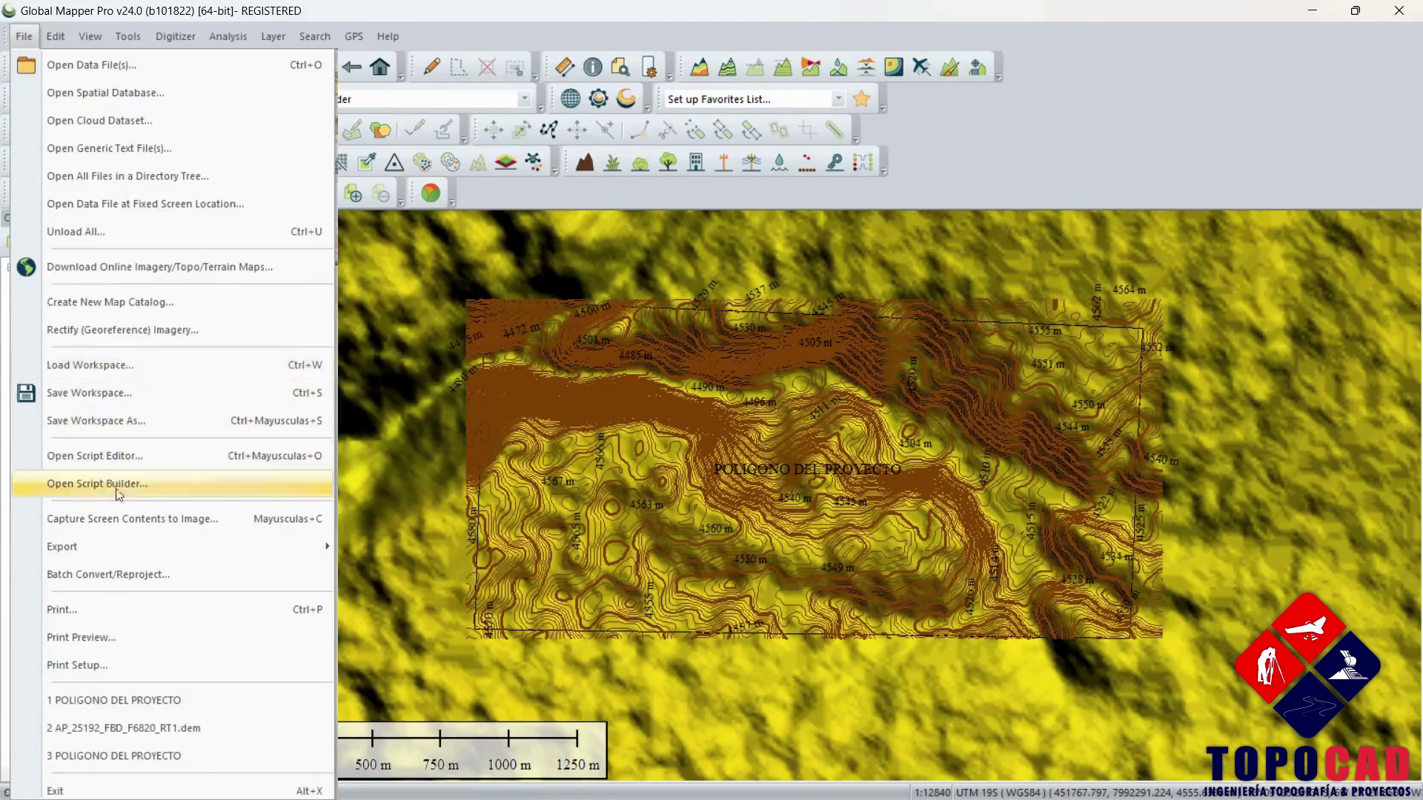
pyautogui.moveTo(108, 545)
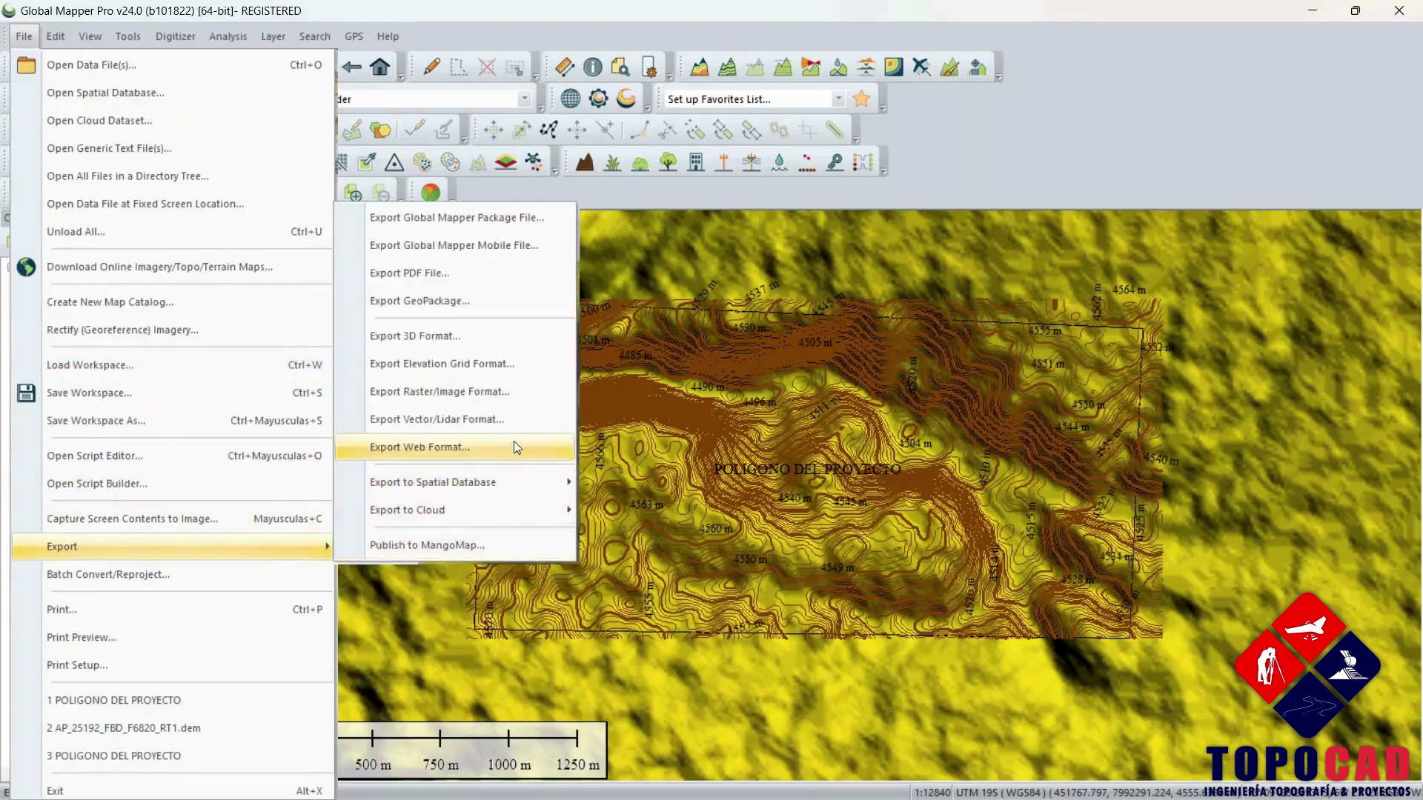
pyautogui.click(453, 419)
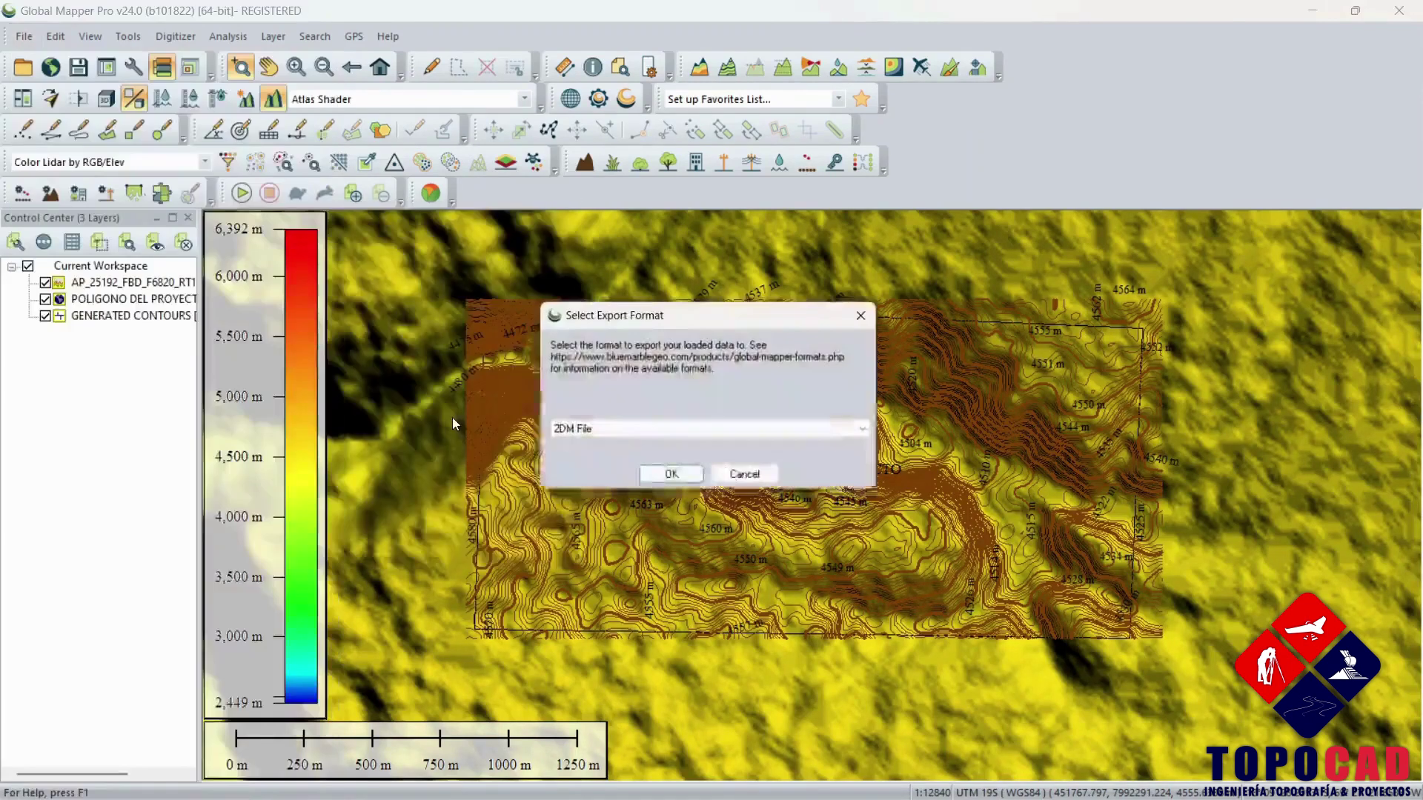
pyautogui.click(682, 432)
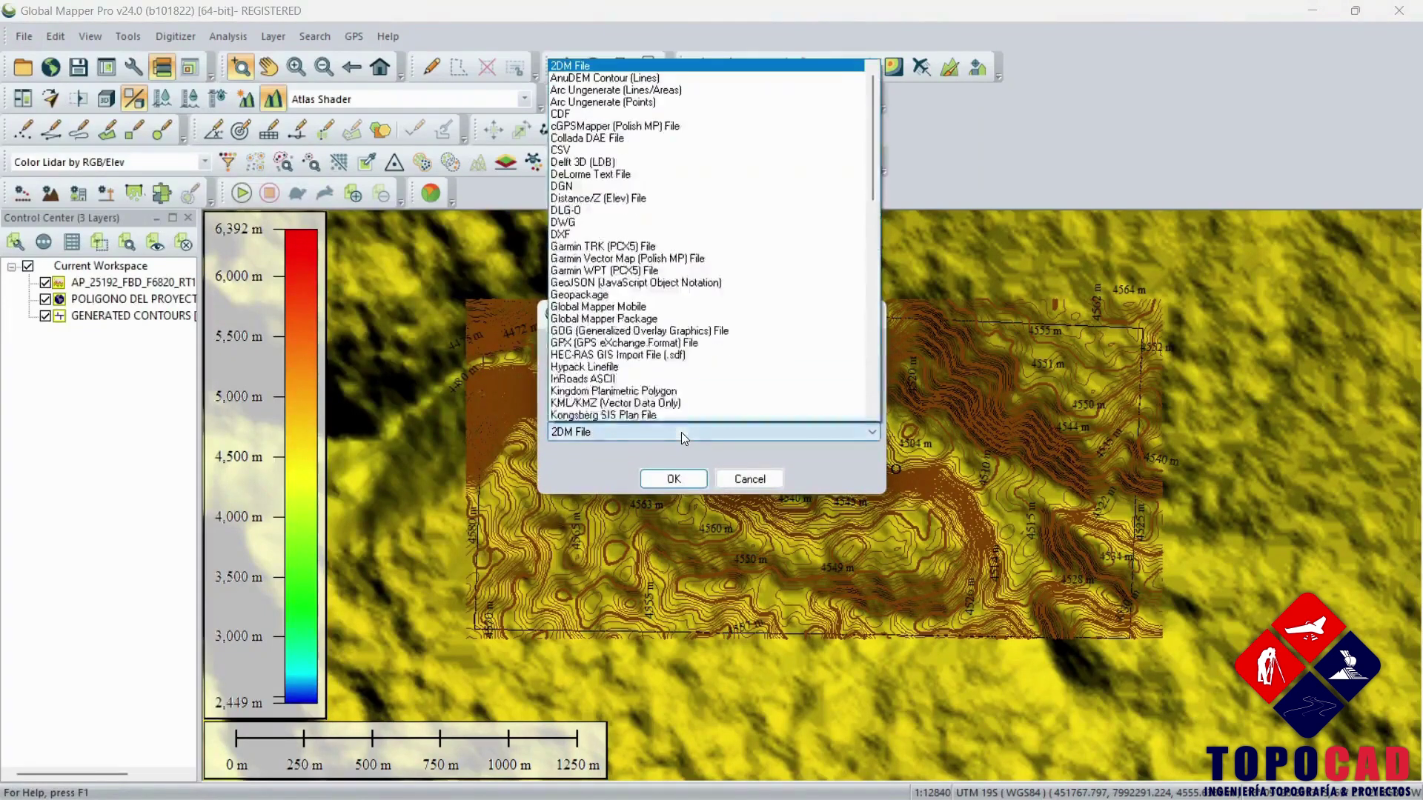
pyautogui.click(576, 223)
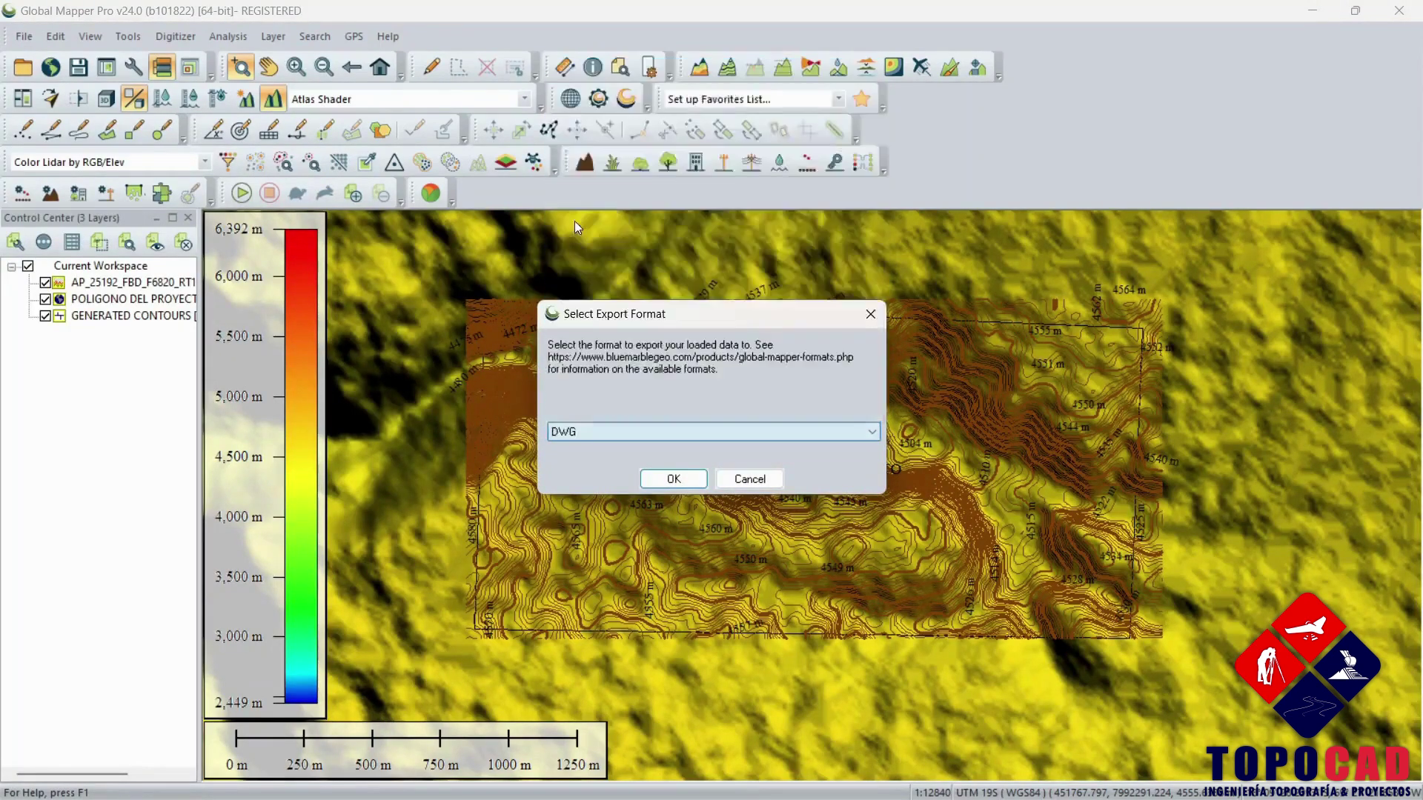
pyautogui.click(687, 478)
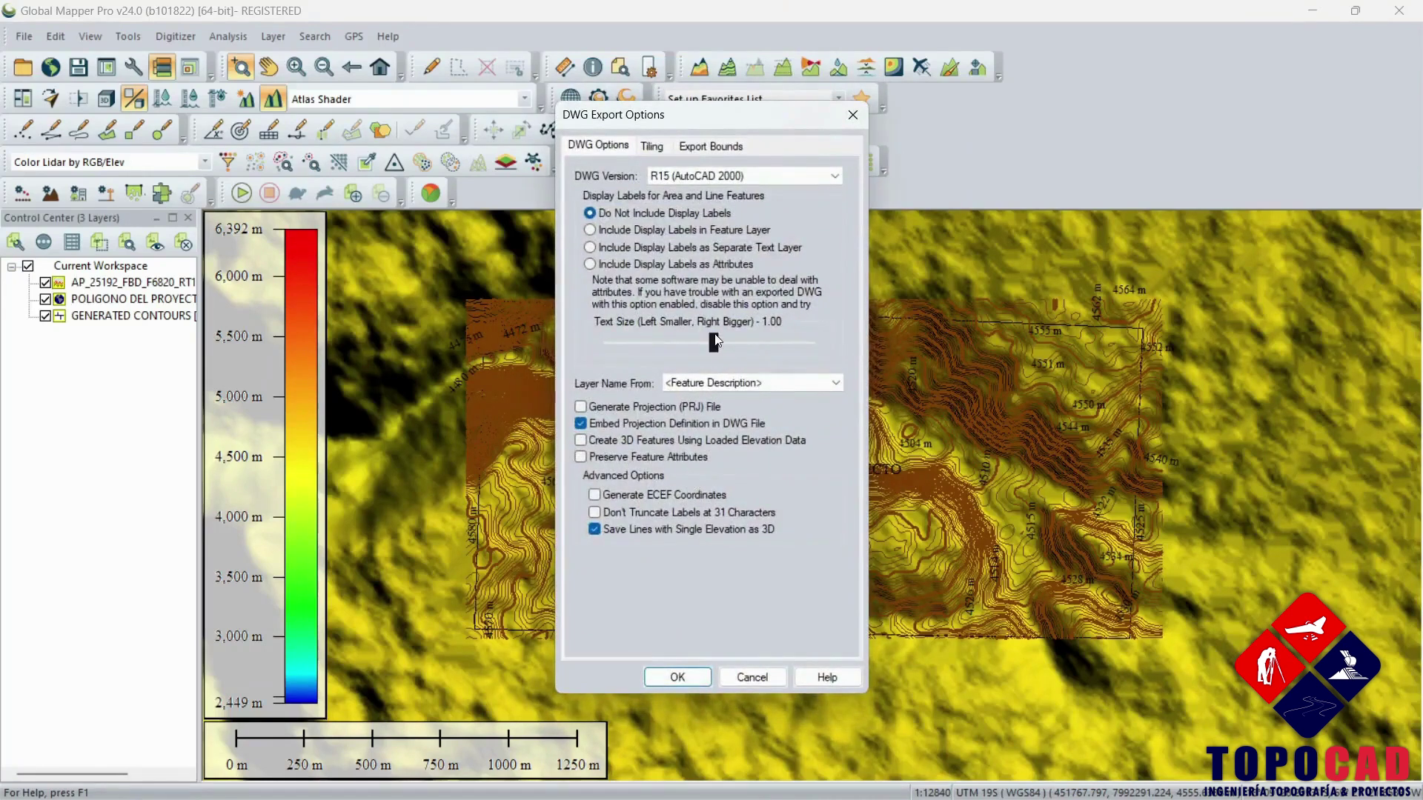
pyautogui.click(659, 145)
pyautogui.click(709, 146)
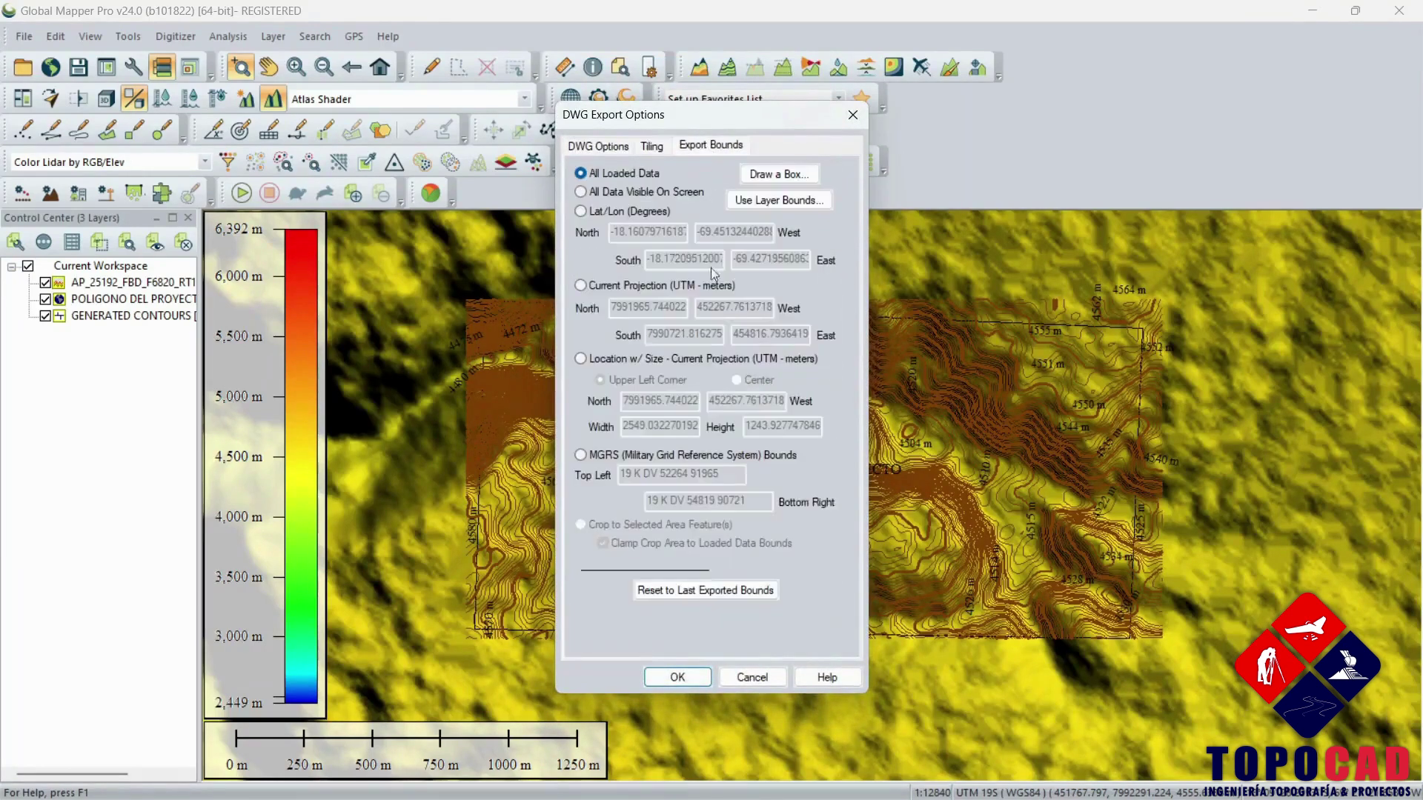
pyautogui.click(676, 677)
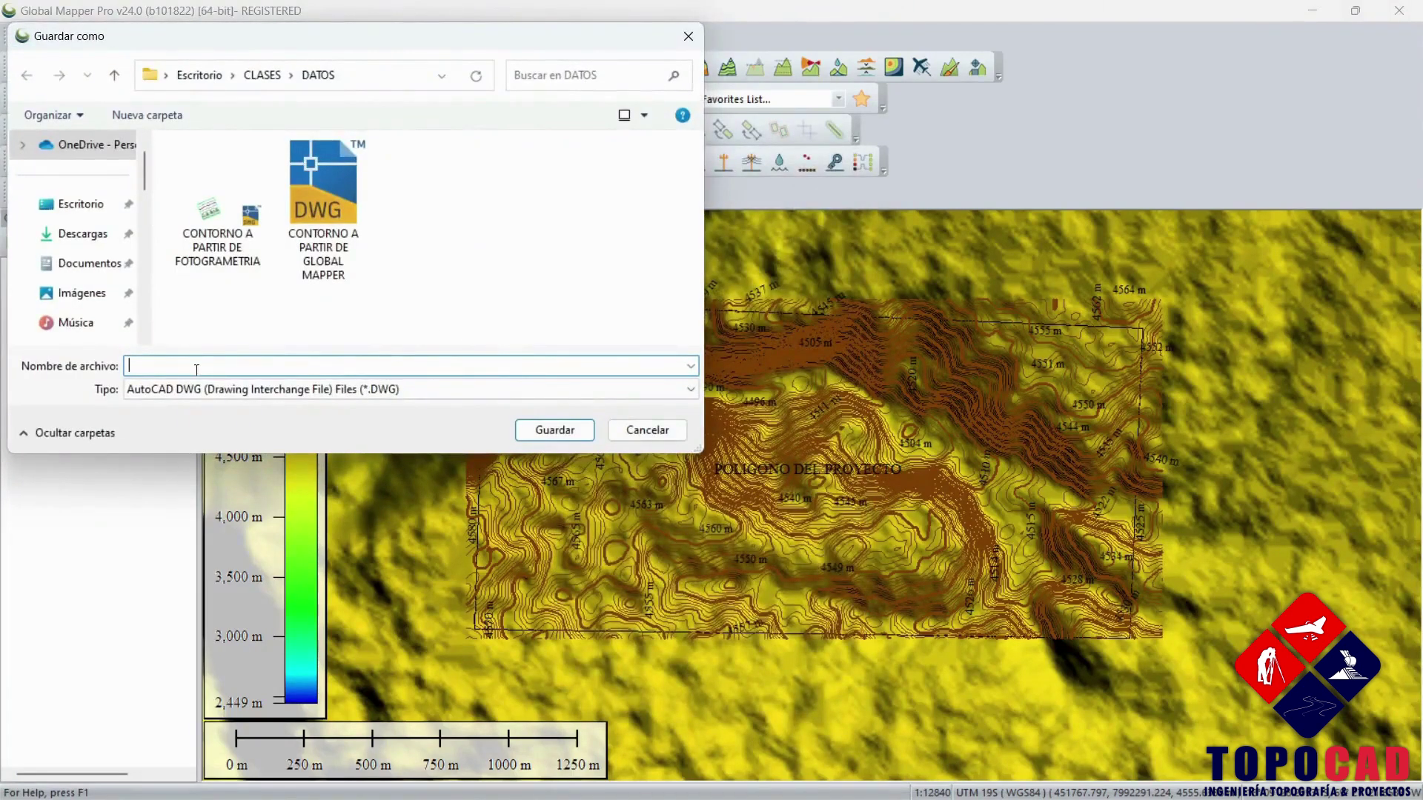
# Save the DWG export in CLASES > DATOS as CONTORNO A PARTIR DE MODELOS DE LA NASA.
pyautogui.click(334, 239)
pyautogui.click(362, 372)
pyautogui.moveTo(360, 371); pyautogui.dragTo(259, 362)
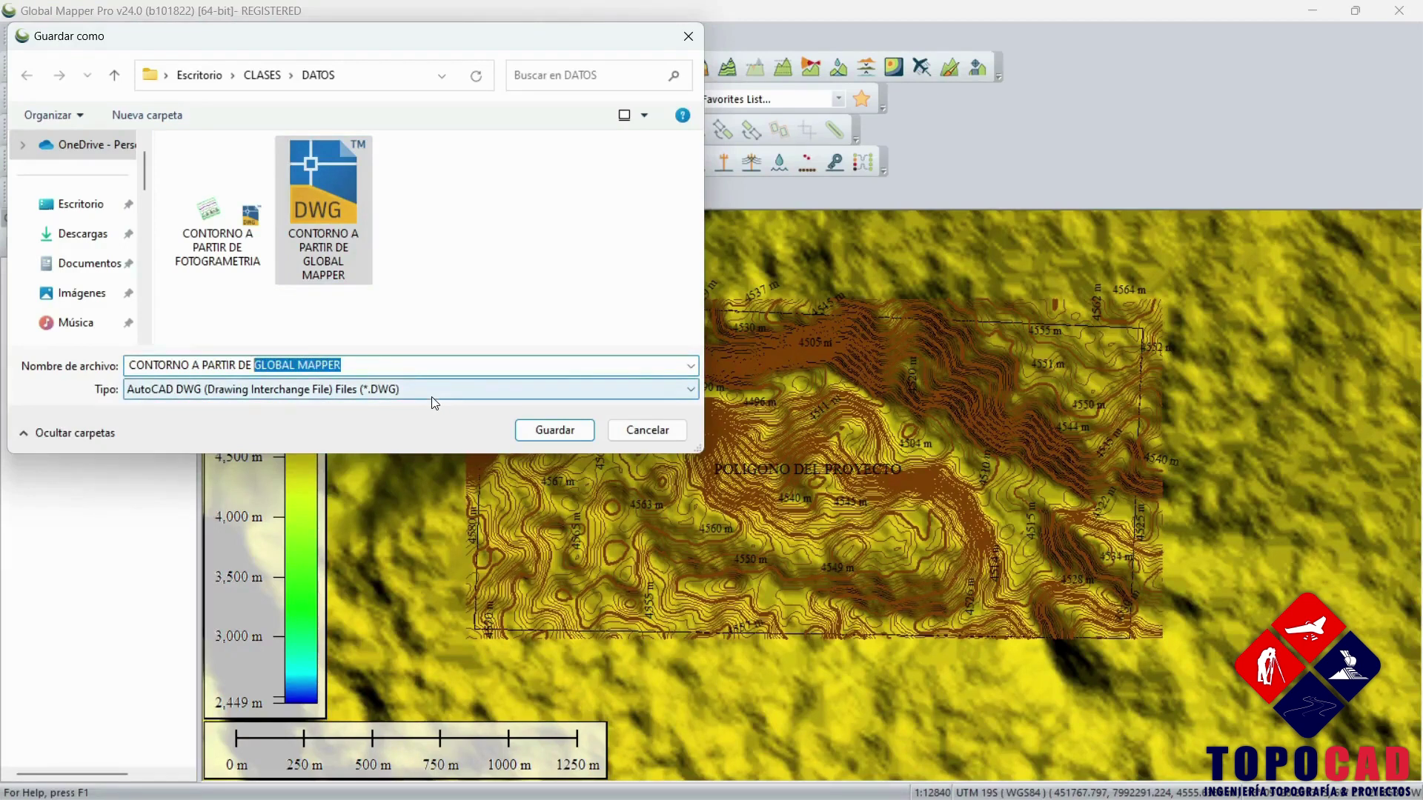
pyautogui.write('MODELOS DE L')
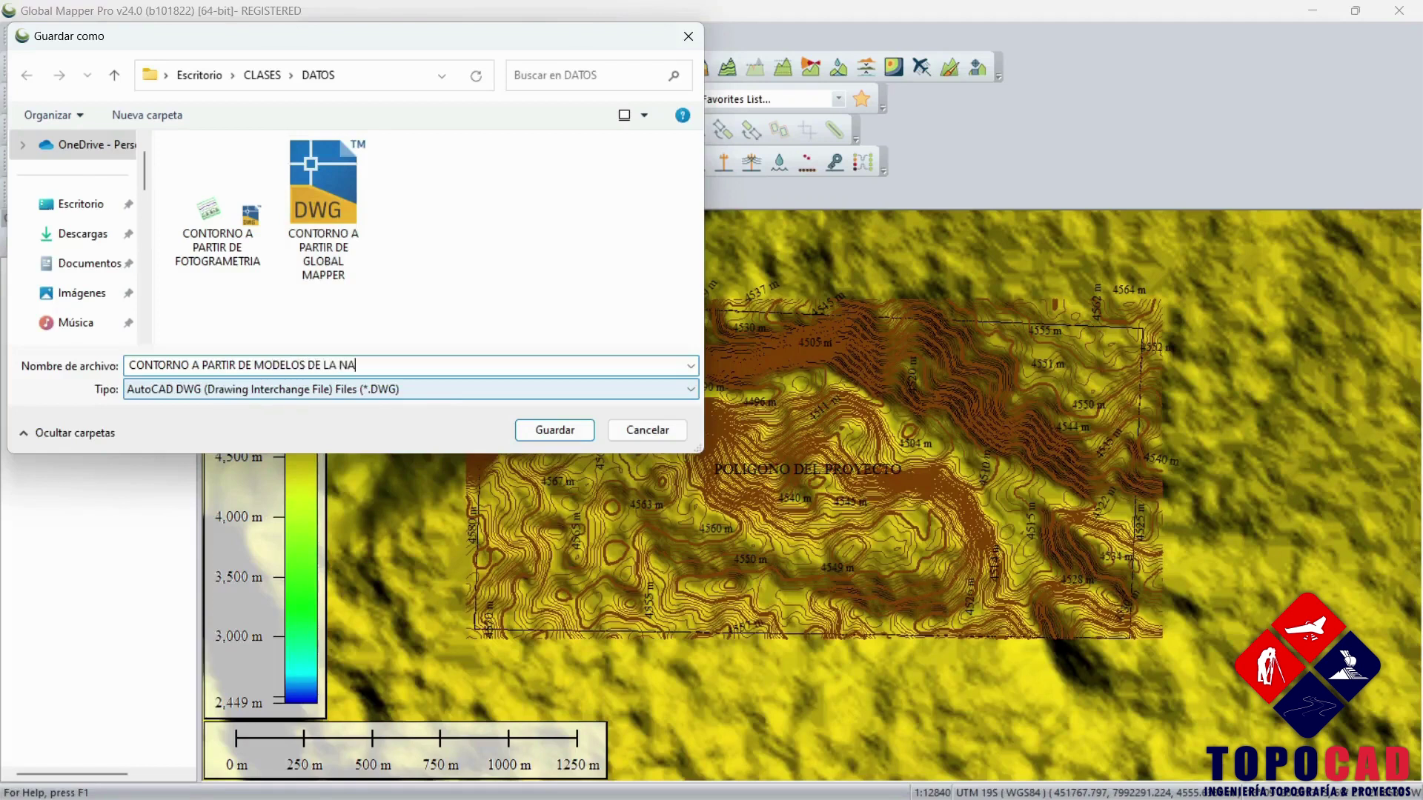
pyautogui.click(556, 430)
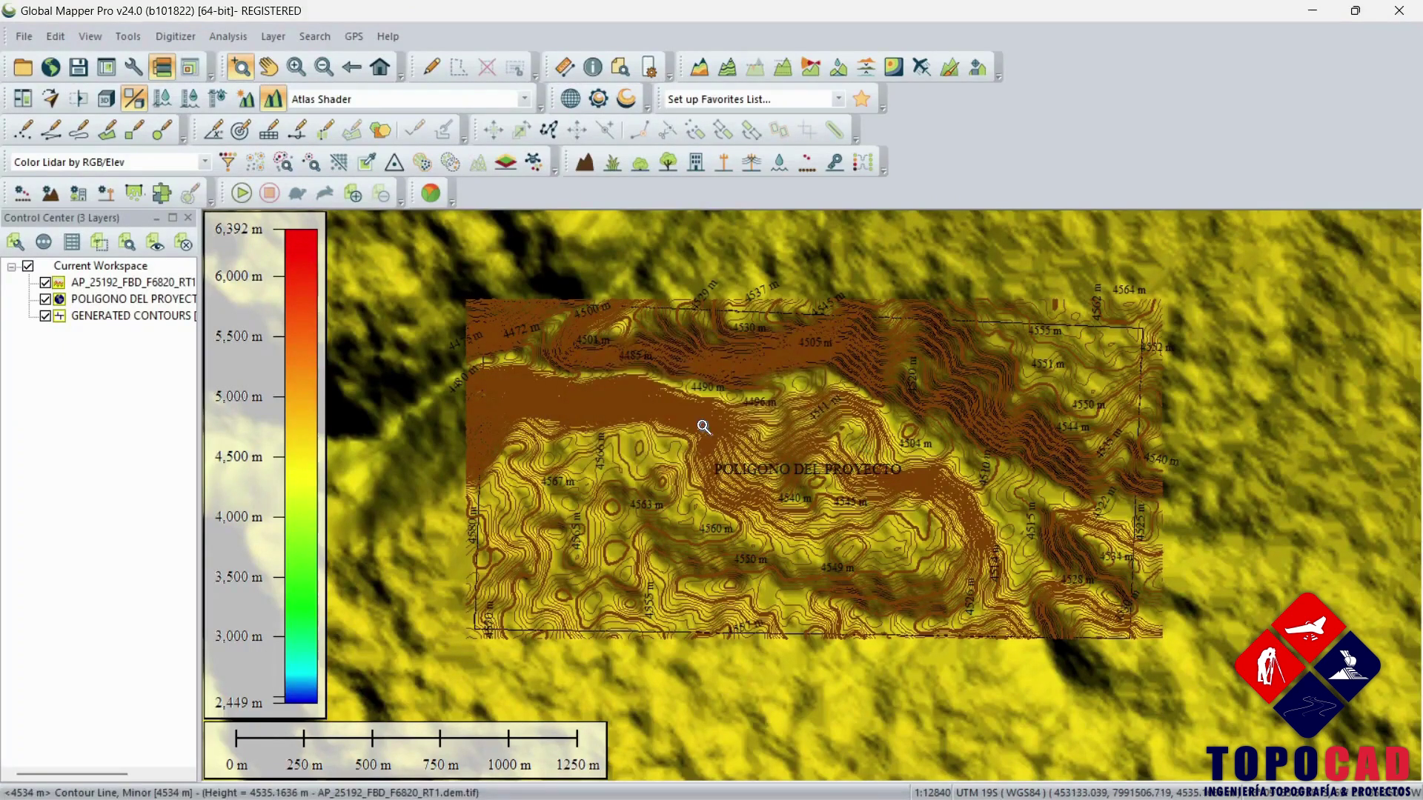
# Open the CONTORNO A PARTIR DE MODELOS DE LA NASA drawing from the CLASES > DATOS folder in Civil 3D.
pyautogui.click(1312, 11)
pyautogui.moveTo(1163, 96); pyautogui.dragTo(1104, 129)
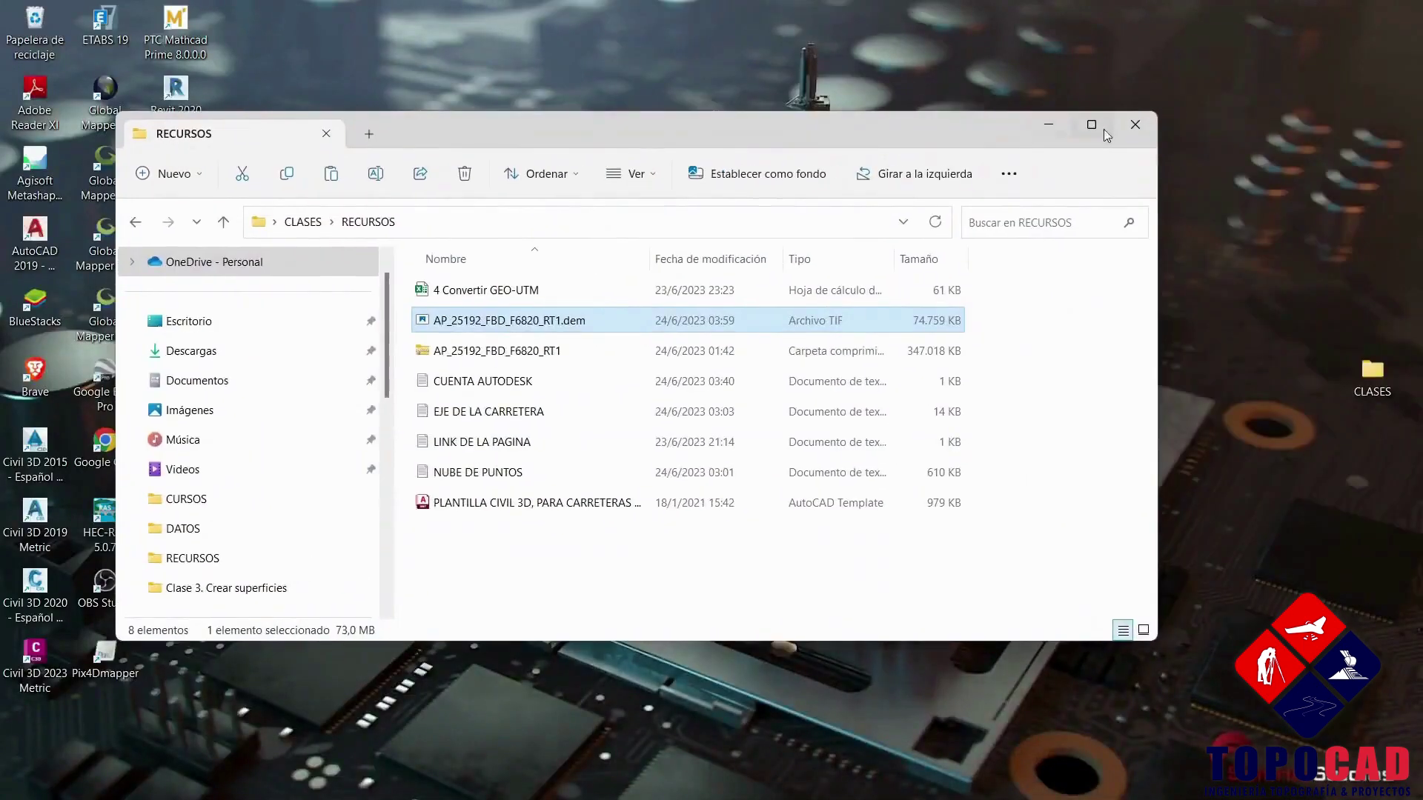
pyautogui.click(1090, 124)
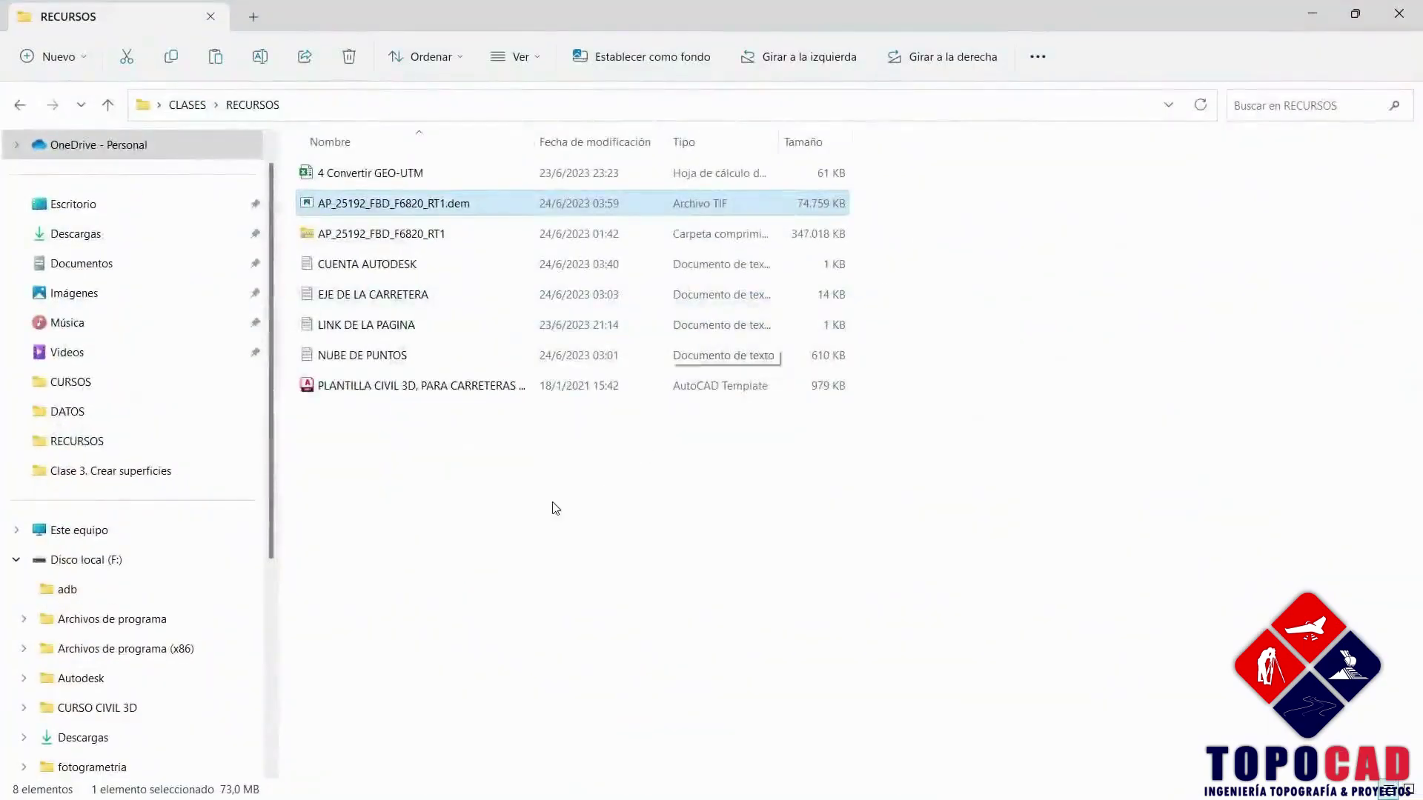
pyautogui.click(108, 105)
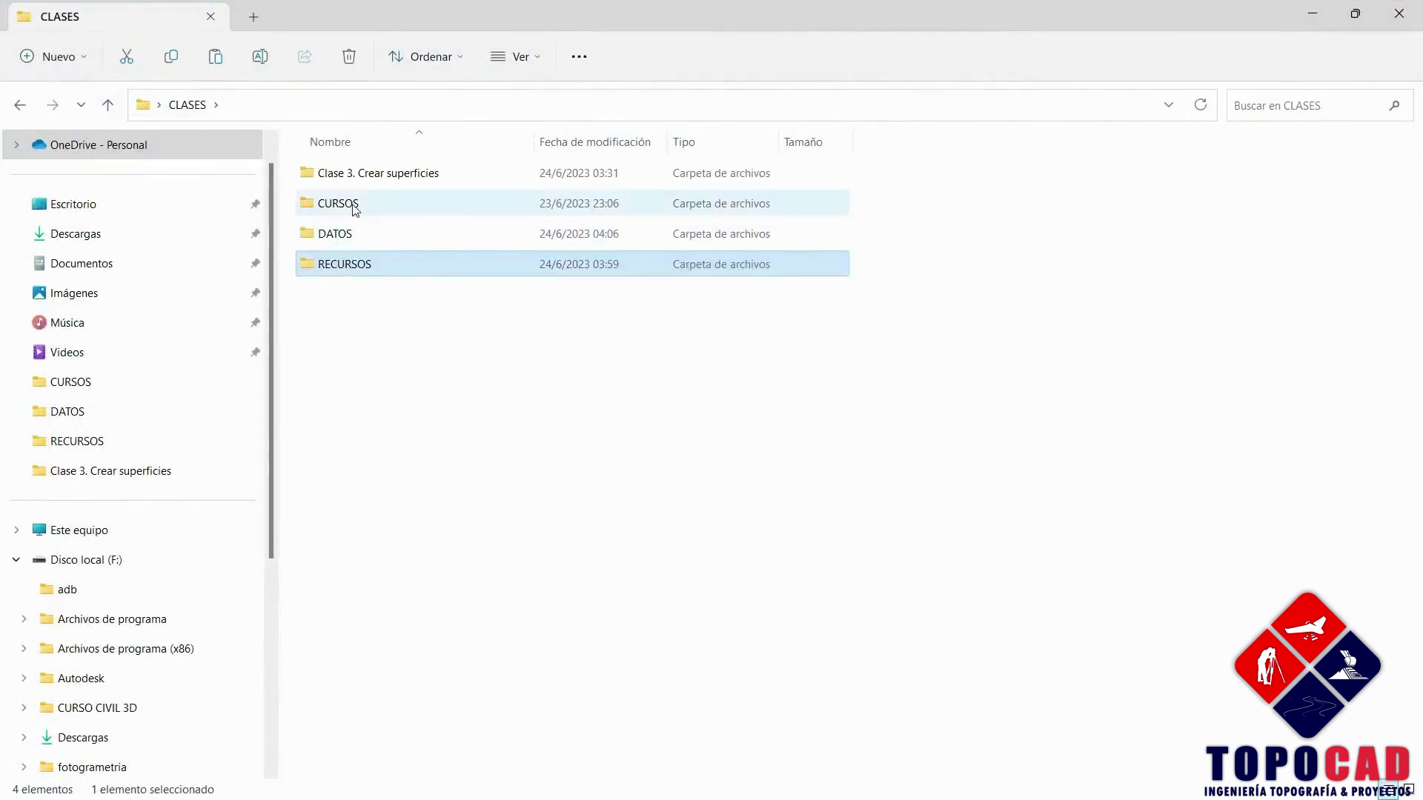
pyautogui.doubleClick(351, 234)
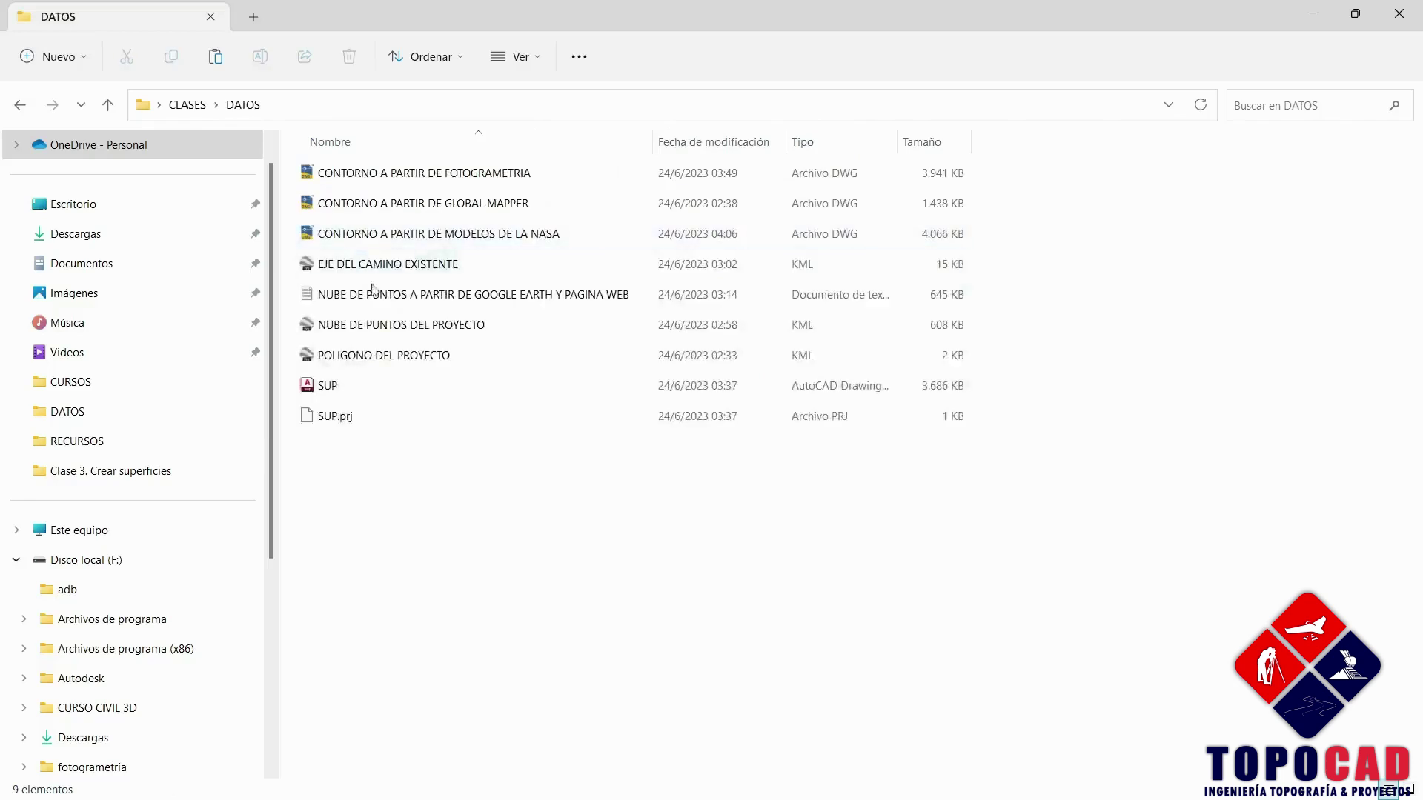
pyautogui.click(515, 232)
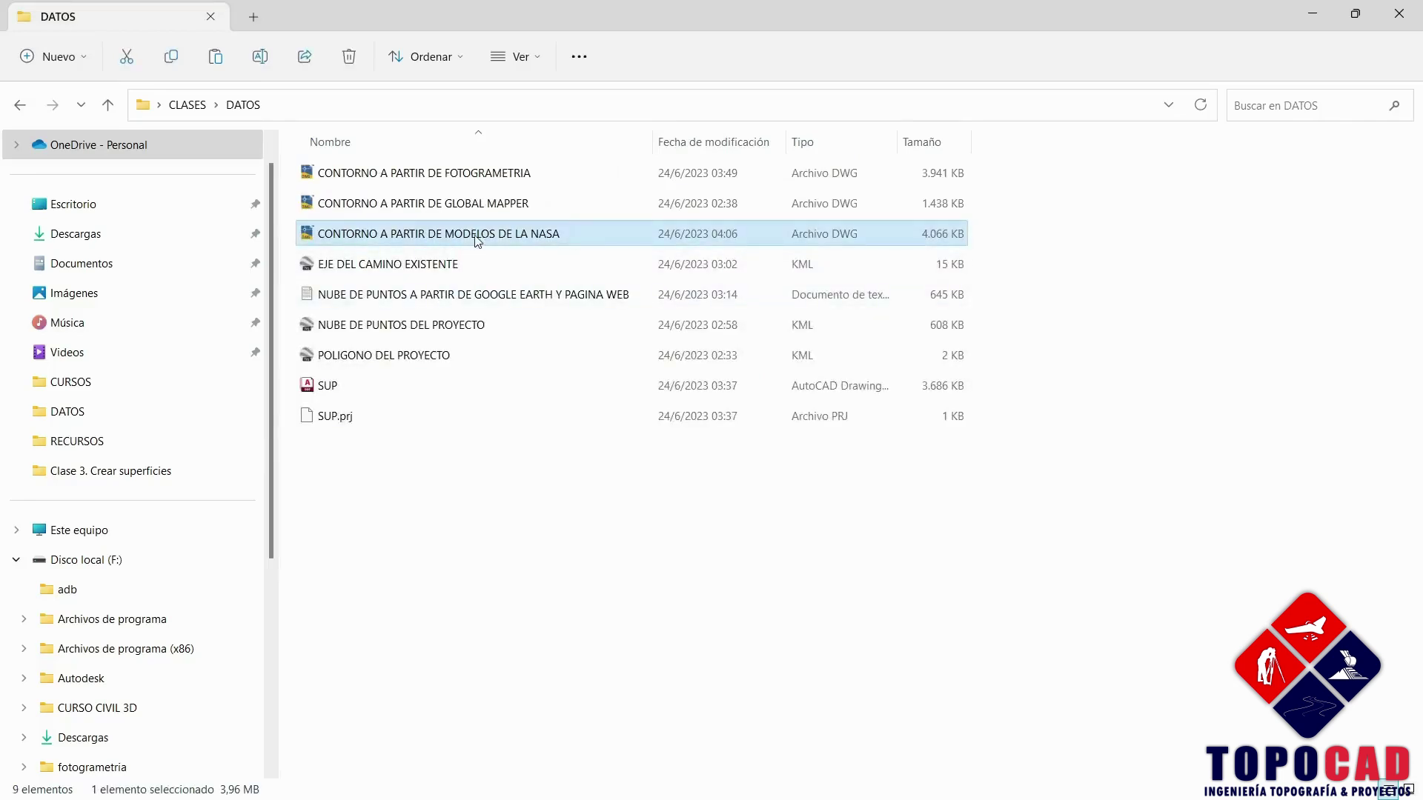
pyautogui.doubleClick(478, 235)
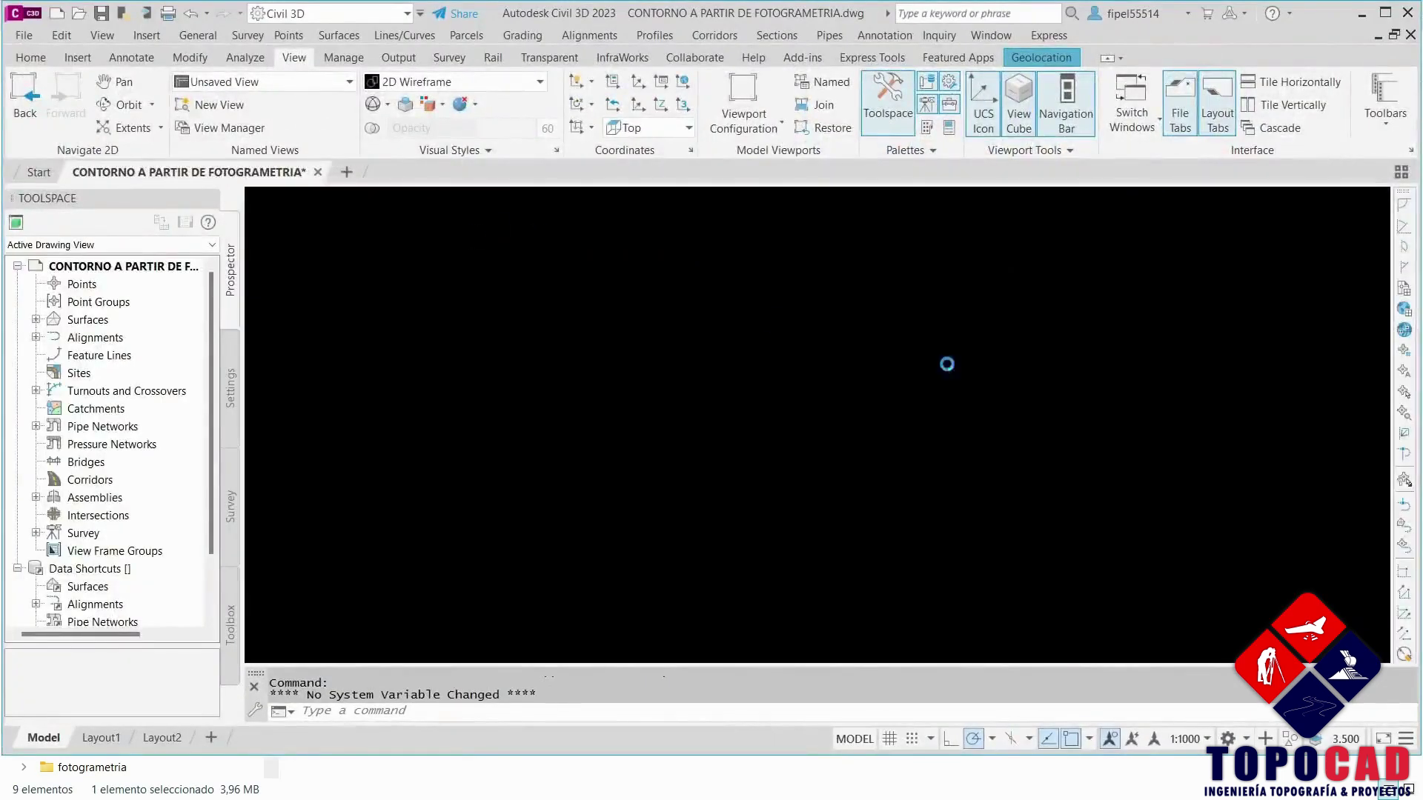
pyautogui.click(722, 371)
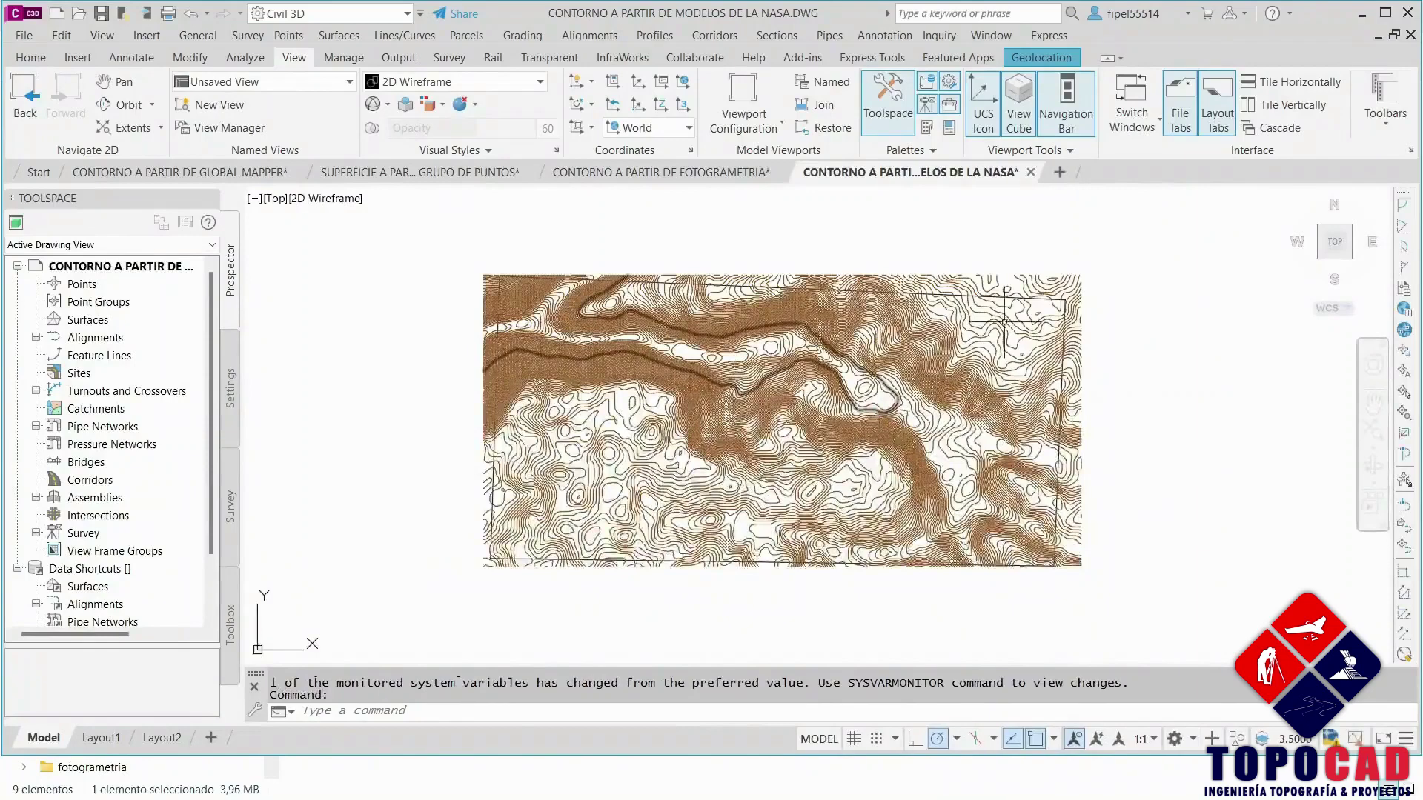
# Erase the project polygon outline drawn over the contours.
pyautogui.scroll(2, 1059, 289)
pyautogui.click(1055, 288)
pyautogui.press('Delete')
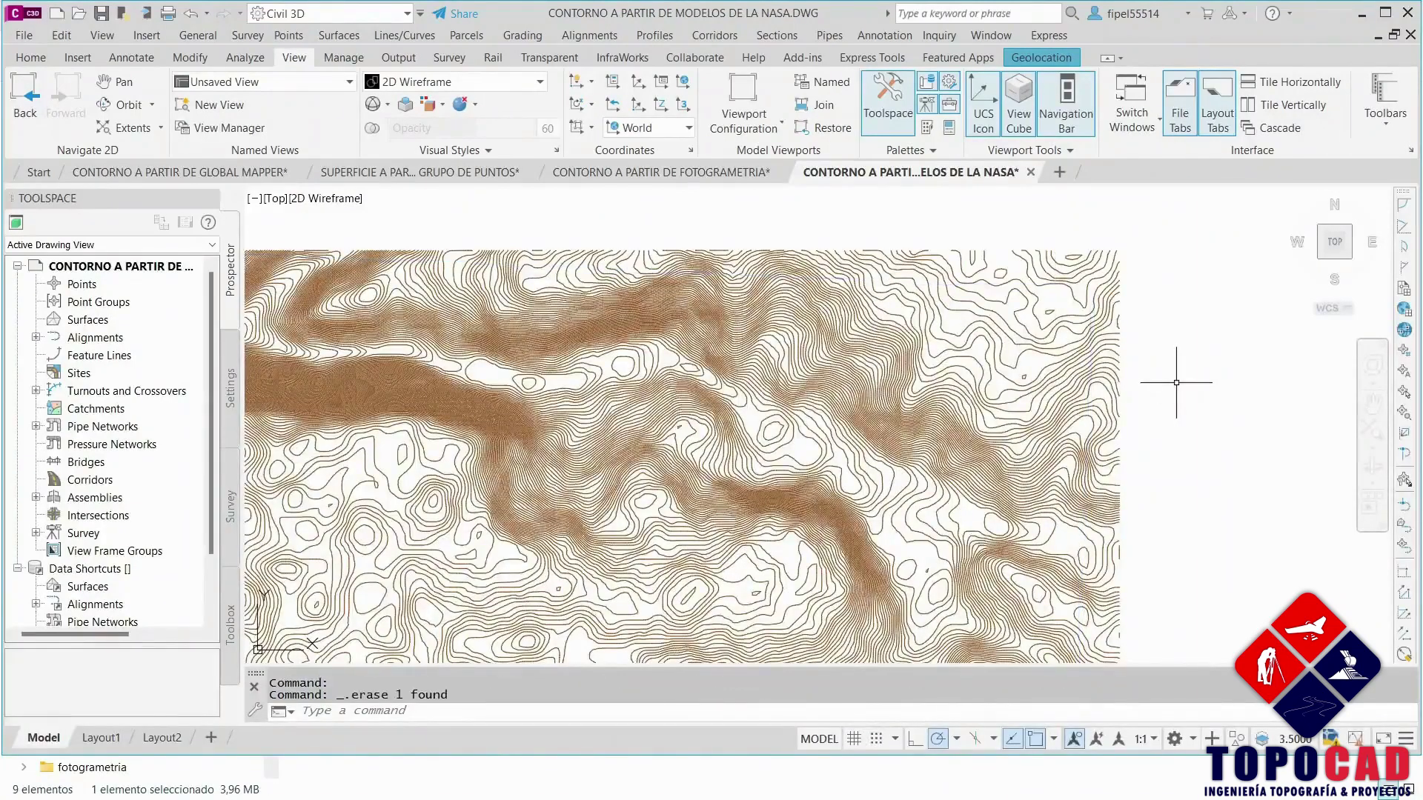
# Examine the density and relief of the NASA model contours in plan and in an orbited 3D view.
pyautogui.scroll(-2, 729, 415)
pyautogui.scroll(4, 804, 397)
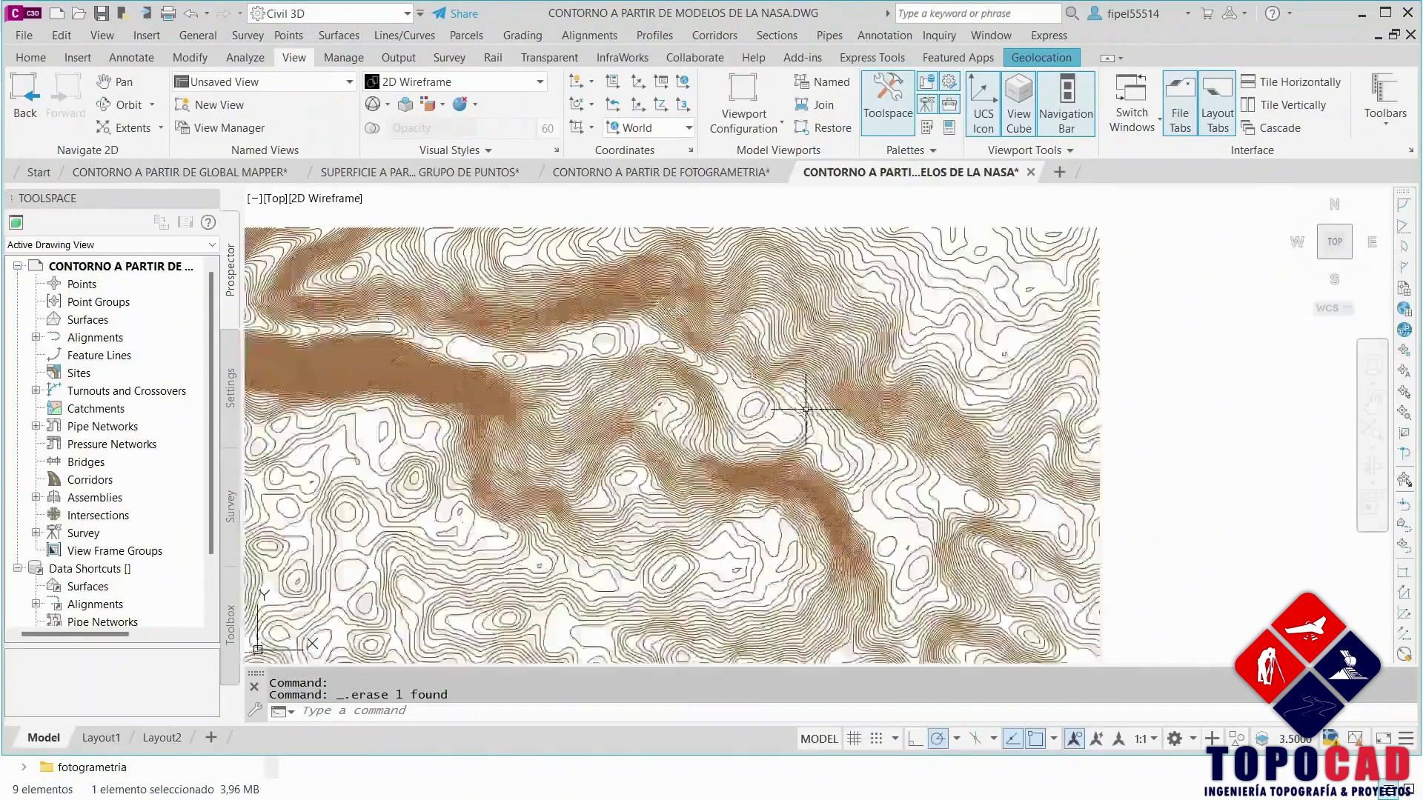
pyautogui.scroll(-1, 1016, 508)
pyautogui.scroll(1, 914, 422)
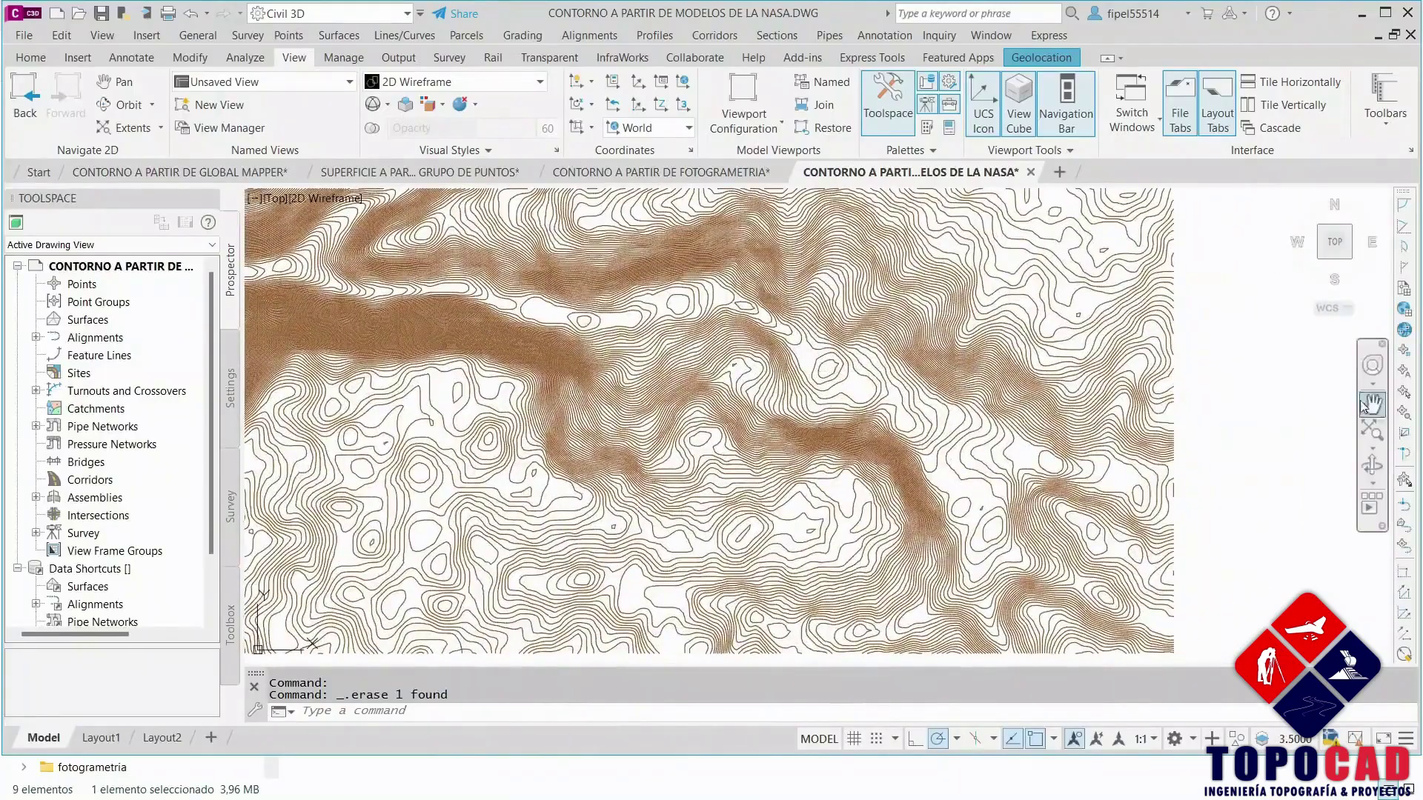
pyautogui.click(1373, 468)
pyautogui.moveTo(815, 489); pyautogui.dragTo(889, 563)
pyautogui.moveTo(779, 453); pyautogui.dragTo(658, 436)
pyautogui.press('Escape')
pyautogui.press('Escape')
pyautogui.scroll(-3, 658, 435)
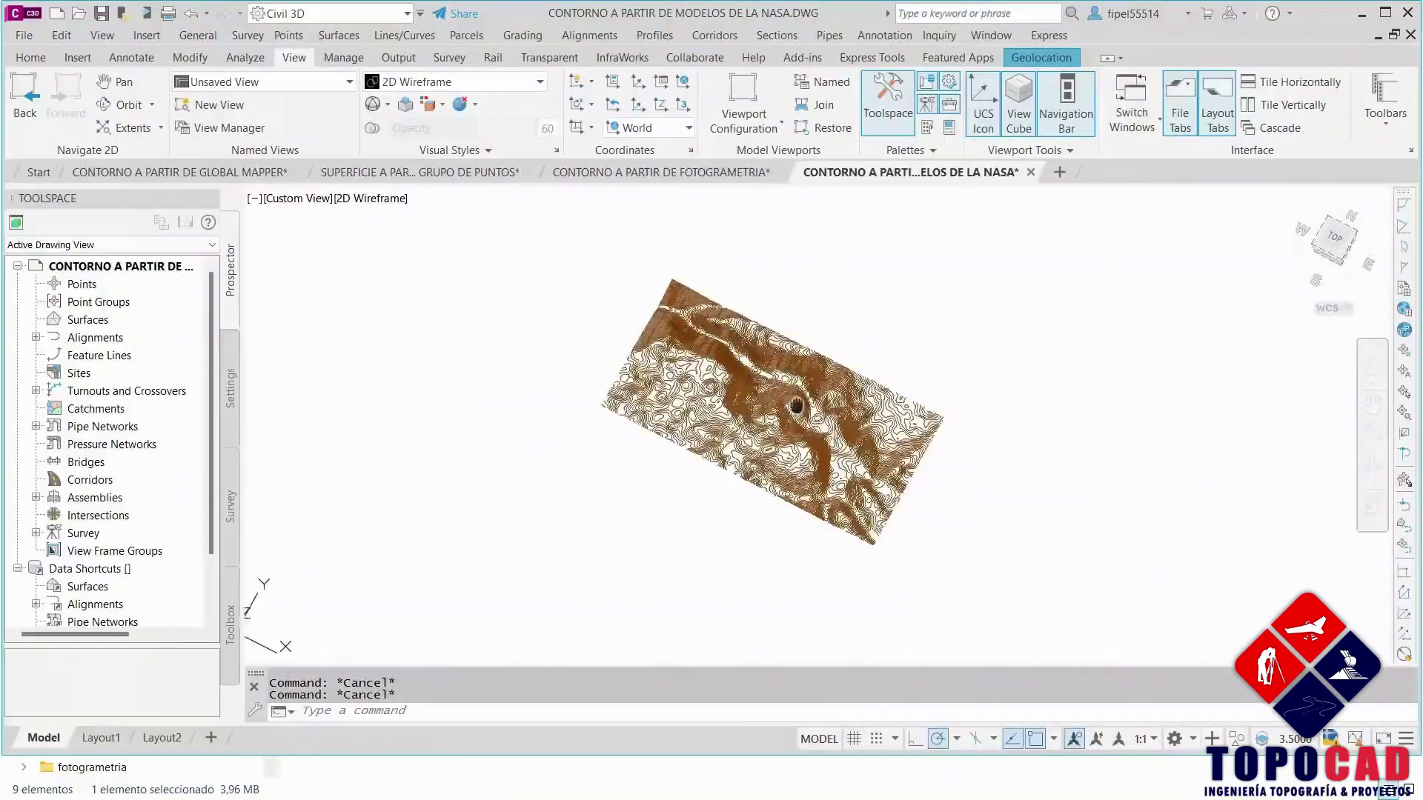
# Restore the Top view of the contour drawing and show the full contour extent.
pyautogui.click(348, 82)
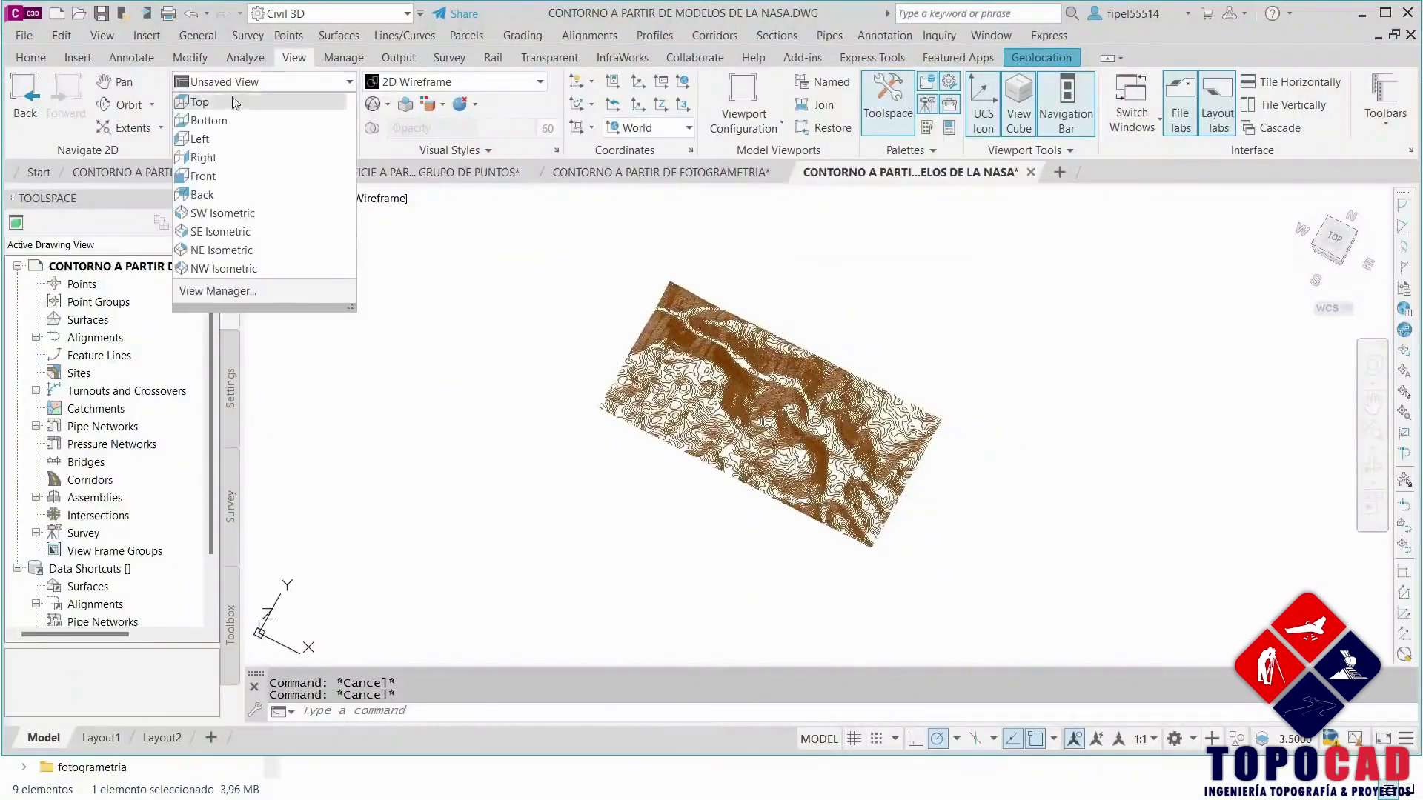
pyautogui.click(215, 100)
pyautogui.scroll(4, 804, 407)
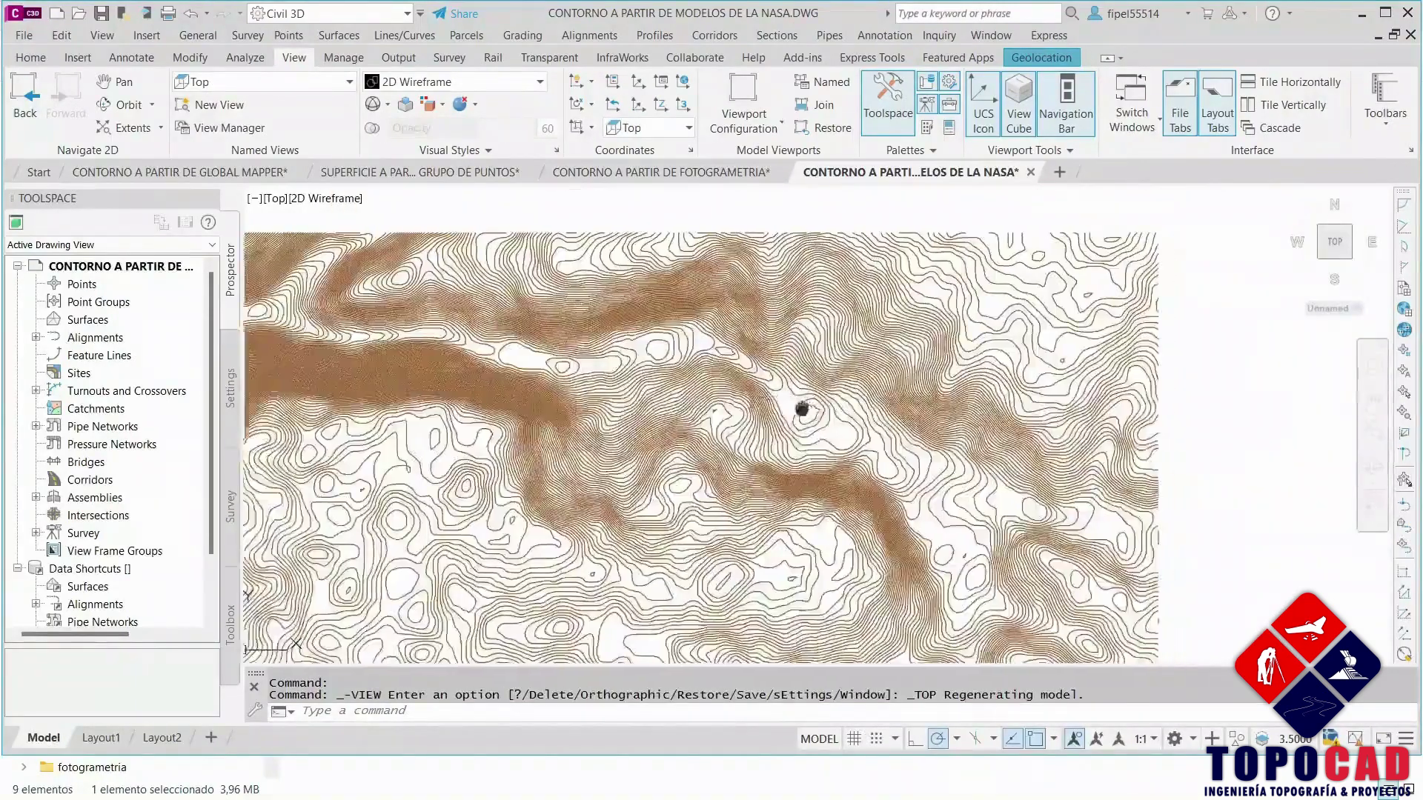
pyautogui.press('Escape')
pyautogui.press('Escape')
pyautogui.scroll(-2, 733, 411)
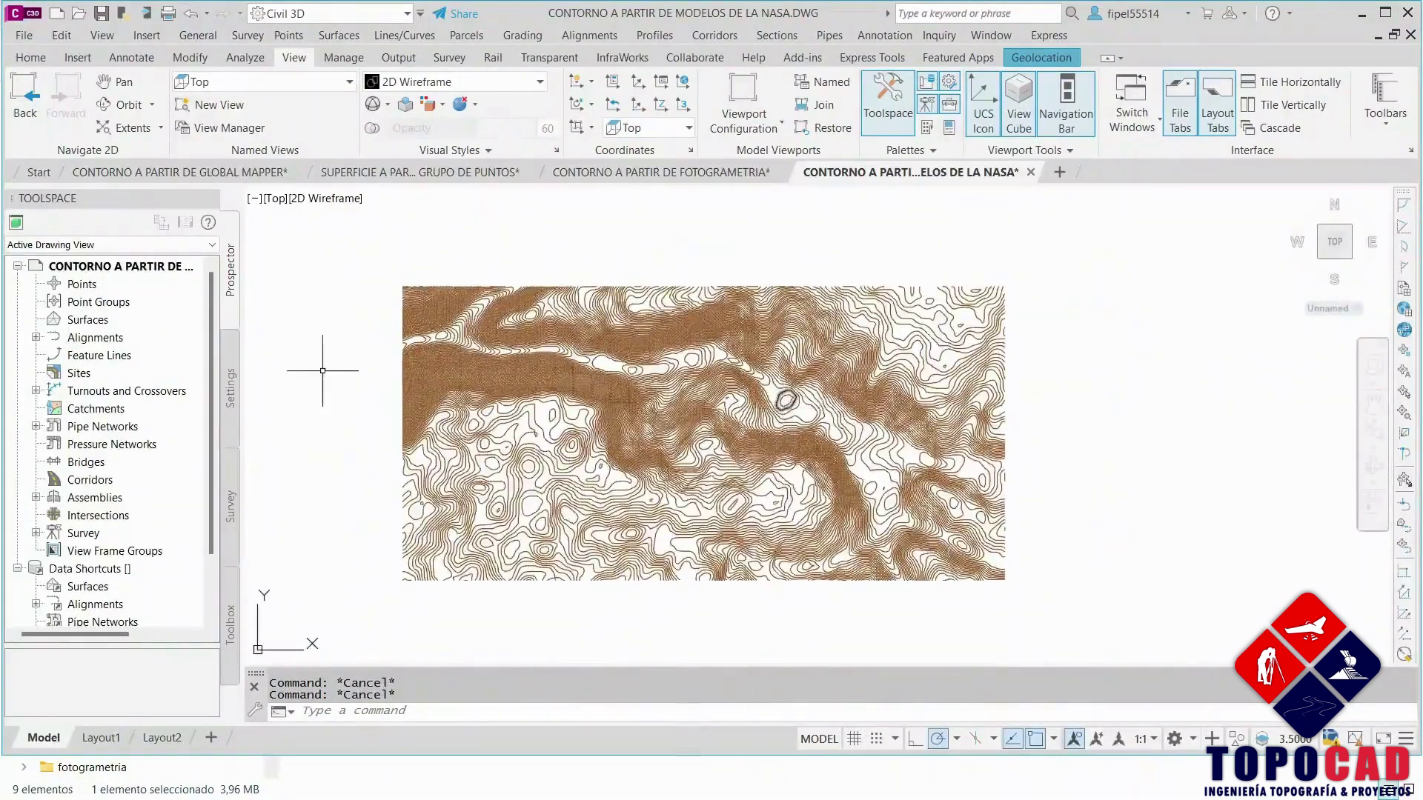
# Set the scale of a new blank drawing to 1:2000 in its drawing settings.
pyautogui.click(231, 386)
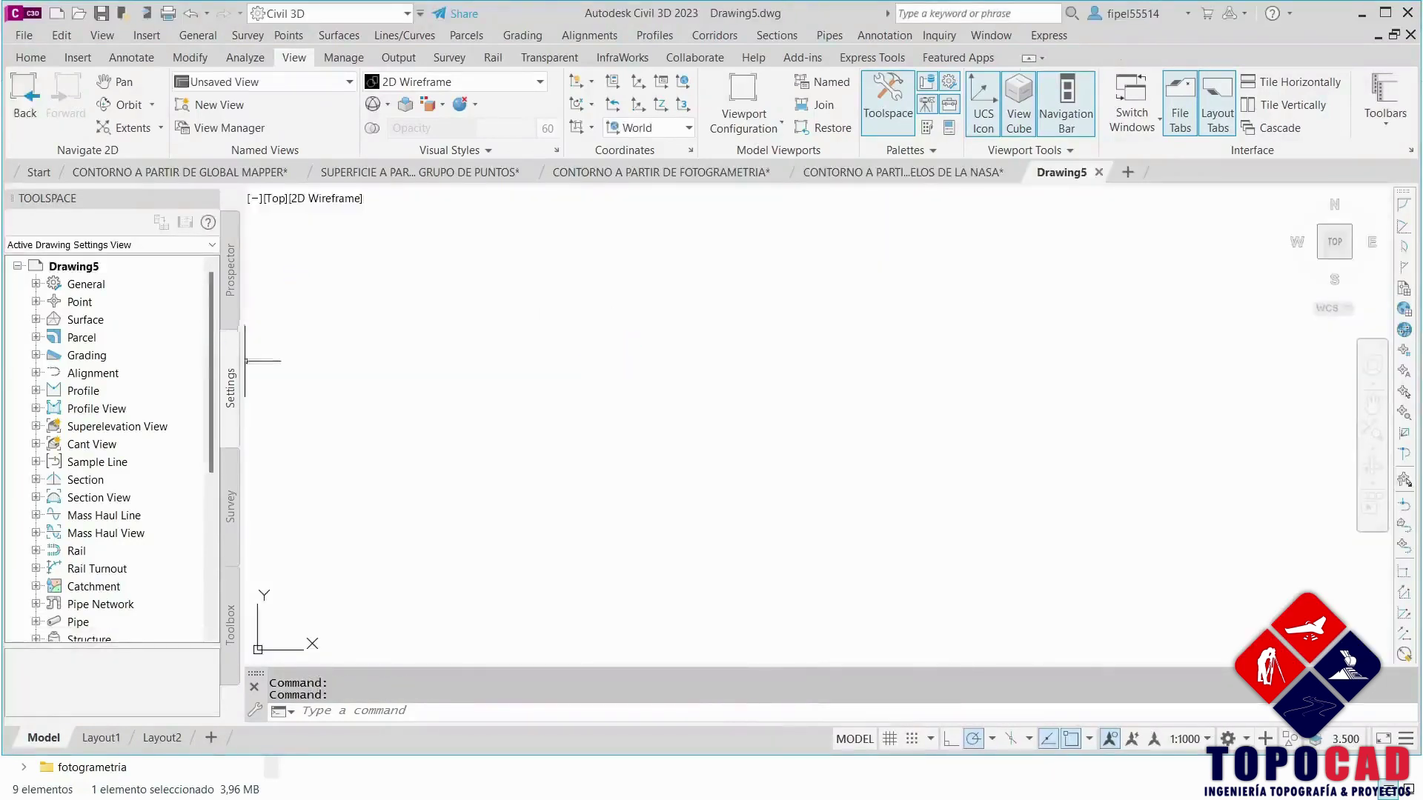
pyautogui.rightClick(81, 267)
pyautogui.click(171, 278)
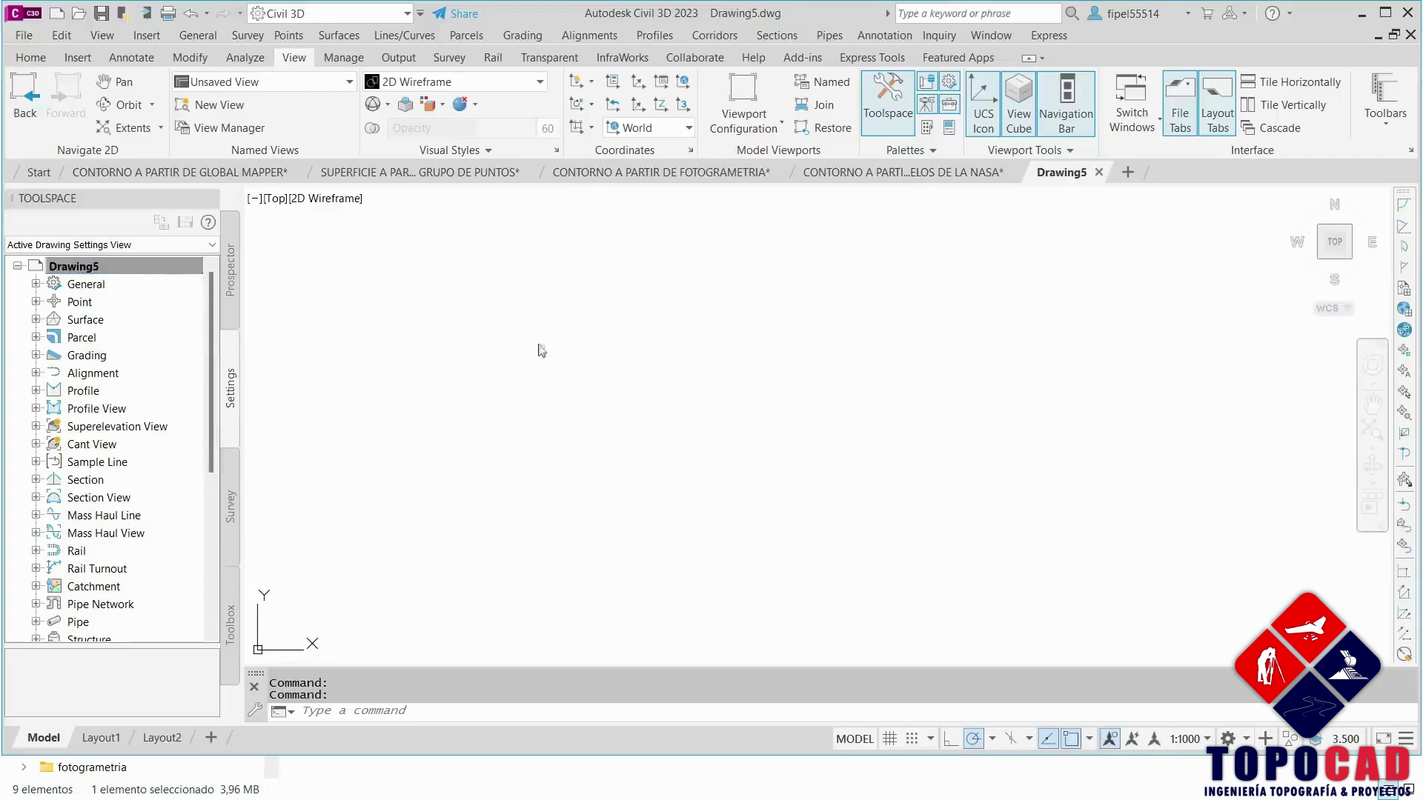
pyautogui.click(938, 264)
pyautogui.click(937, 337)
# Assign the UTM, WGS84 Datum category and the UTM-WGS 1984 datum, Zone 19 South coordinate system (UTM84-19S) to the new drawing, and apply it.
pyautogui.click(914, 346)
pyautogui.scroll(-20, 739, 537)
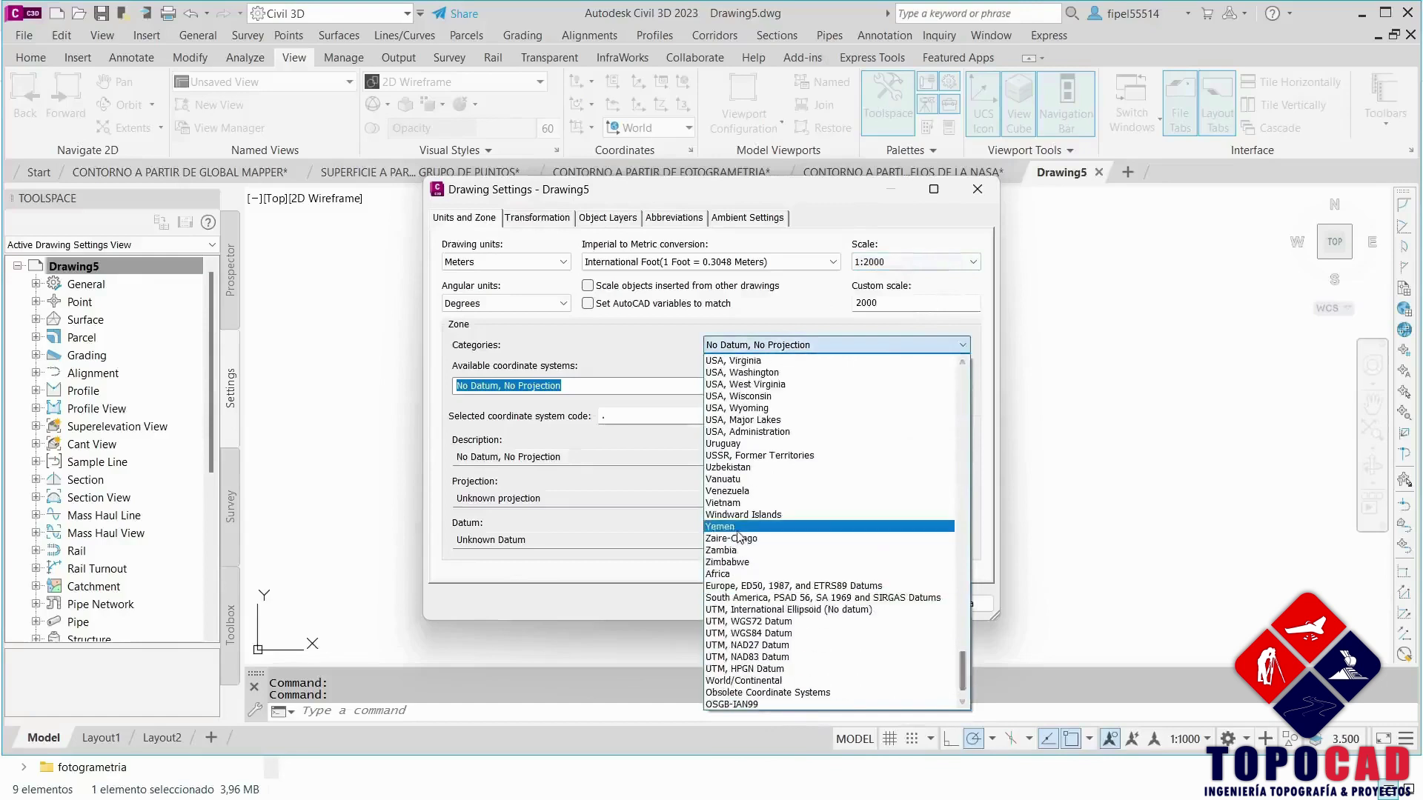
pyautogui.click(787, 633)
pyautogui.click(963, 387)
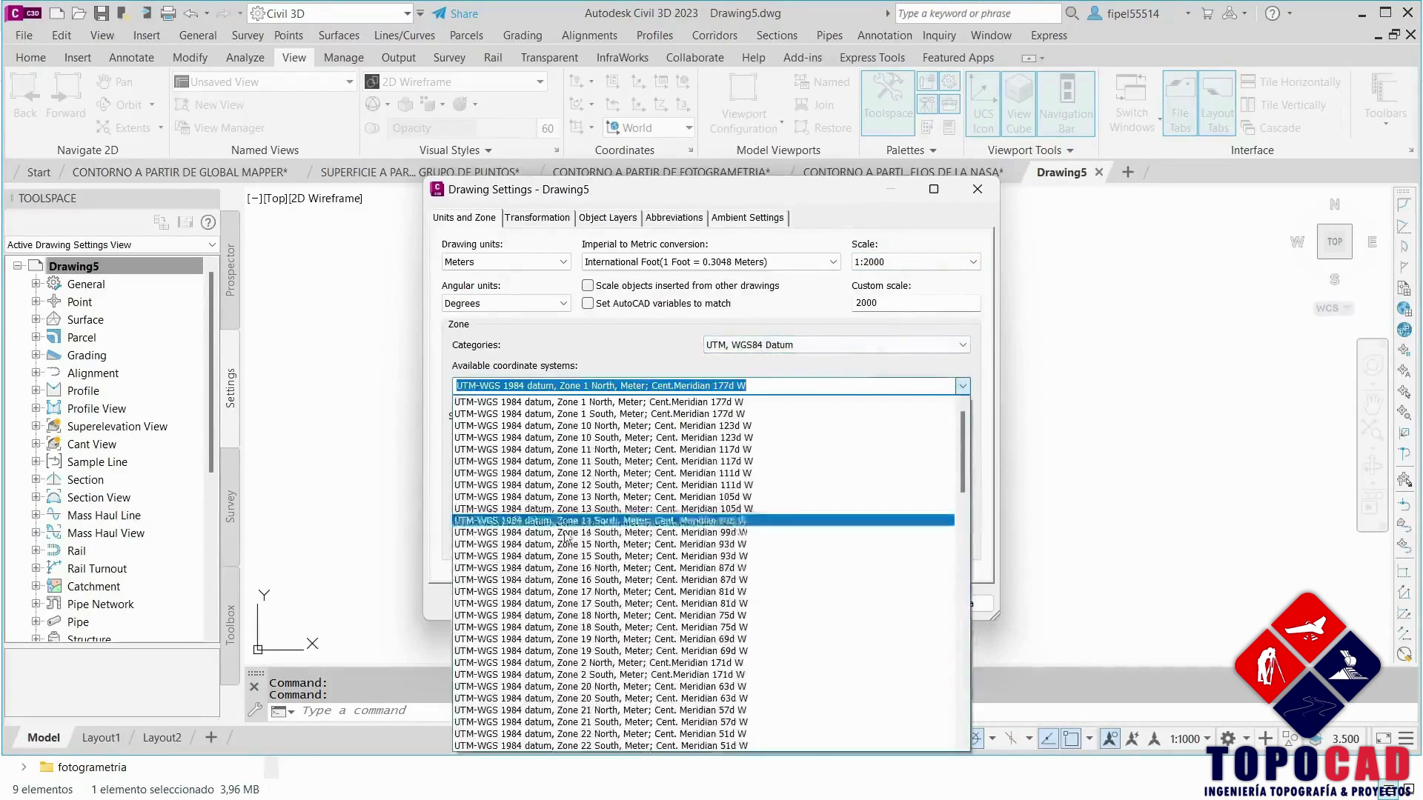
pyautogui.click(616, 627)
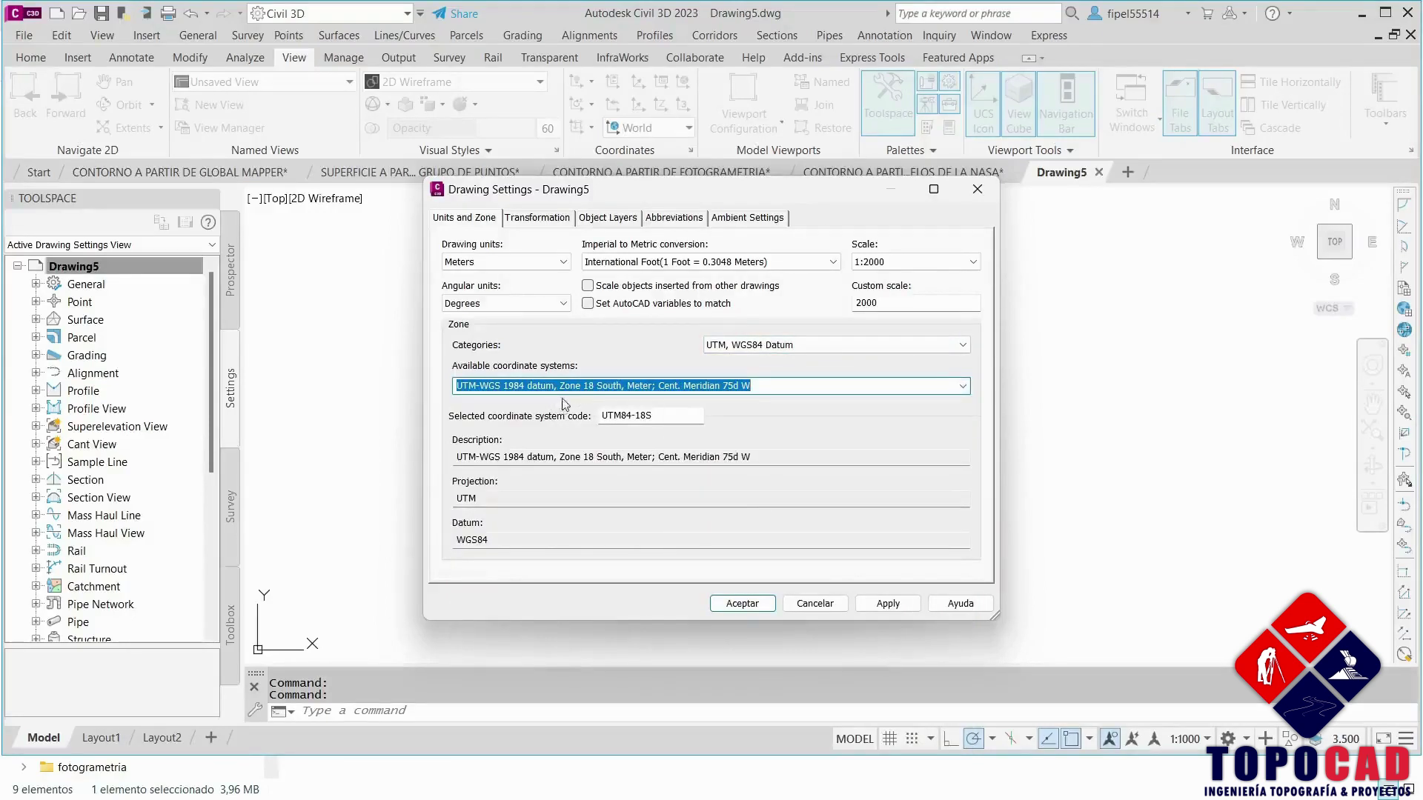
pyautogui.click(963, 387)
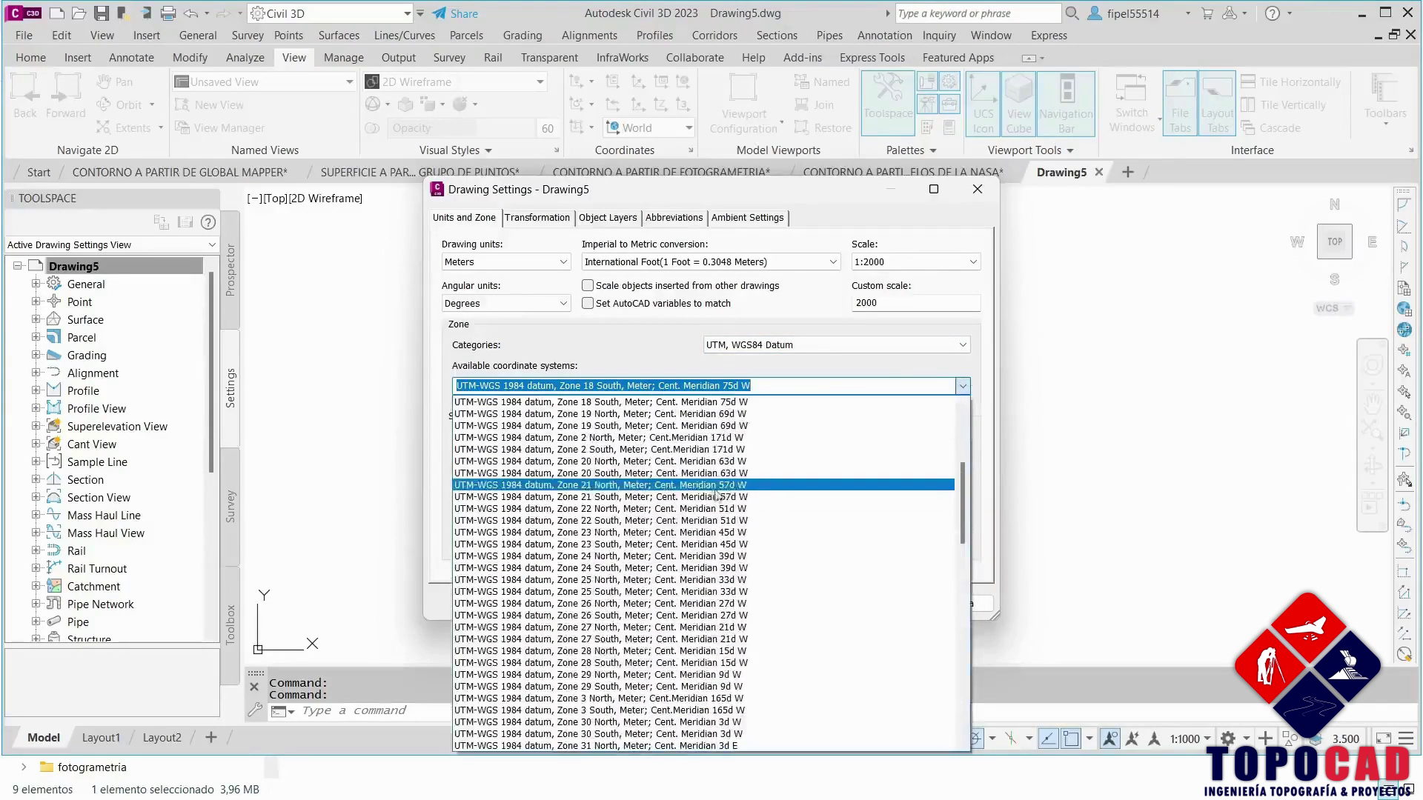
pyautogui.click(610, 415)
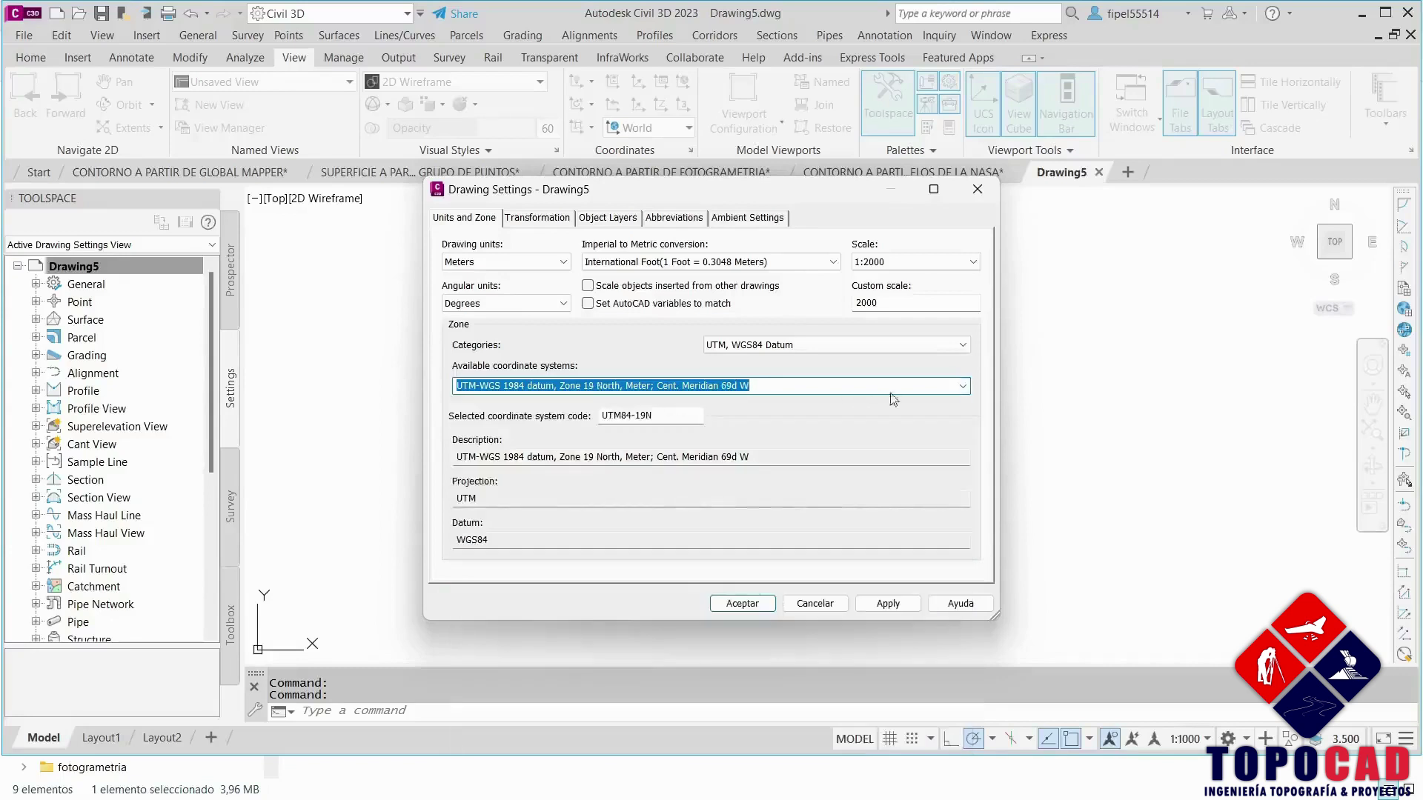
pyautogui.click(963, 387)
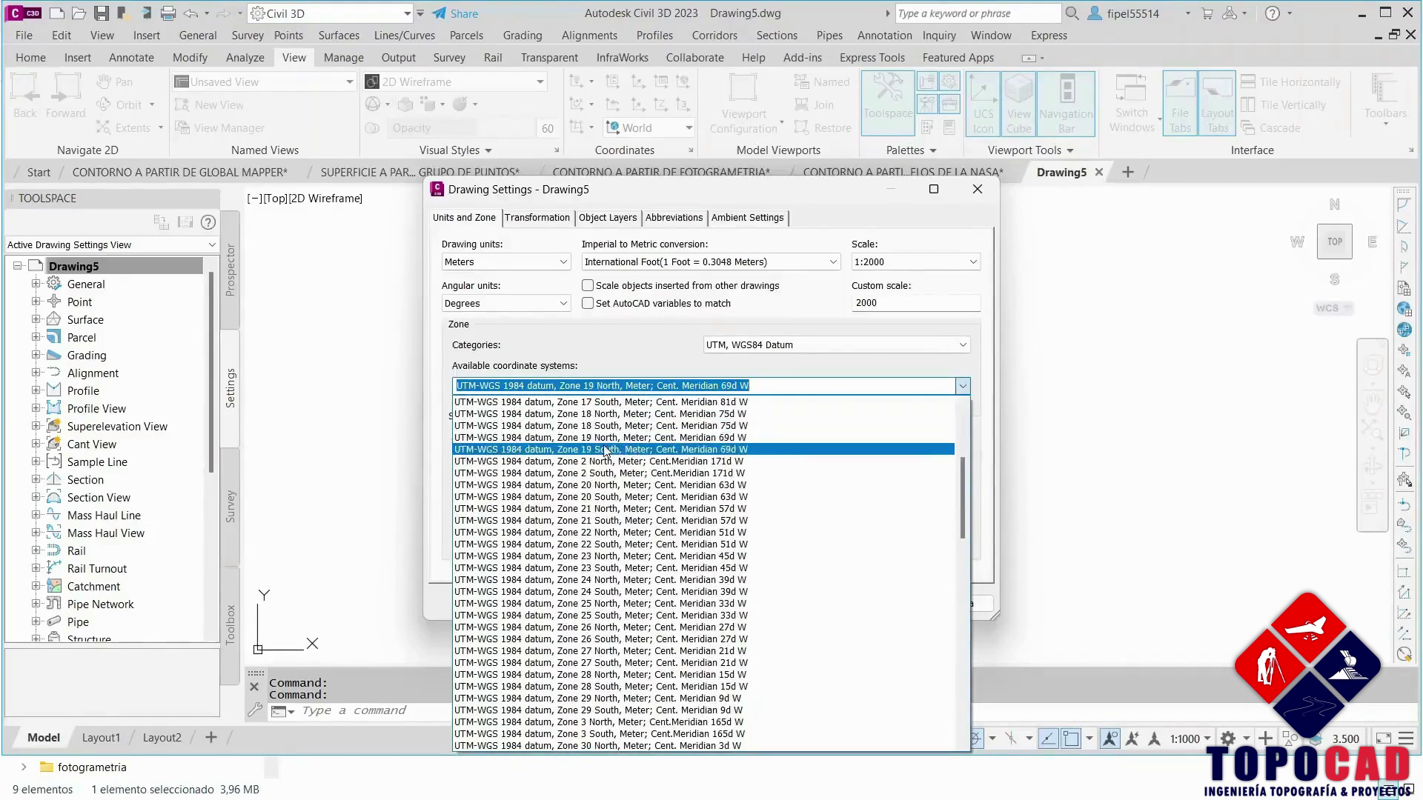
pyautogui.click(634, 450)
pyautogui.click(888, 604)
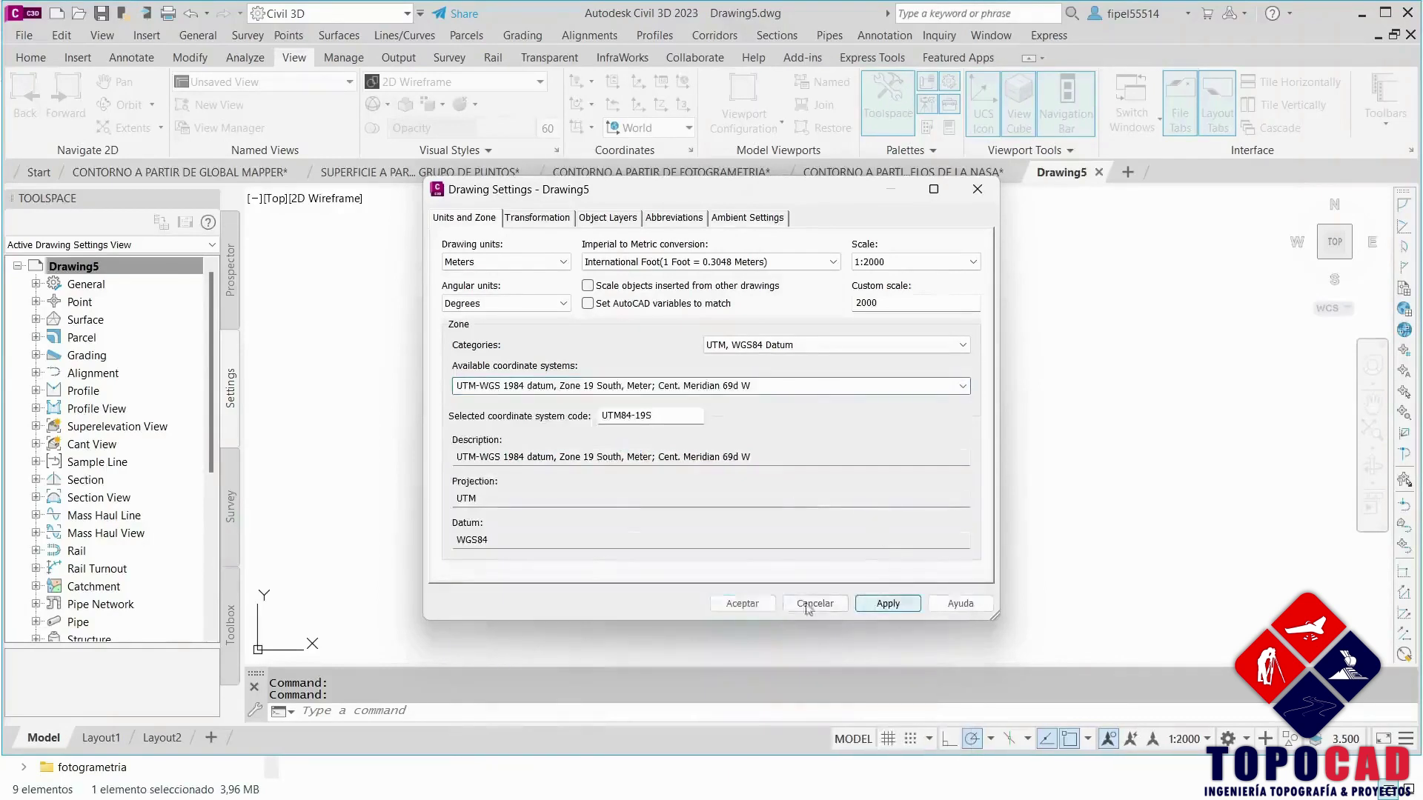
pyautogui.click(750, 607)
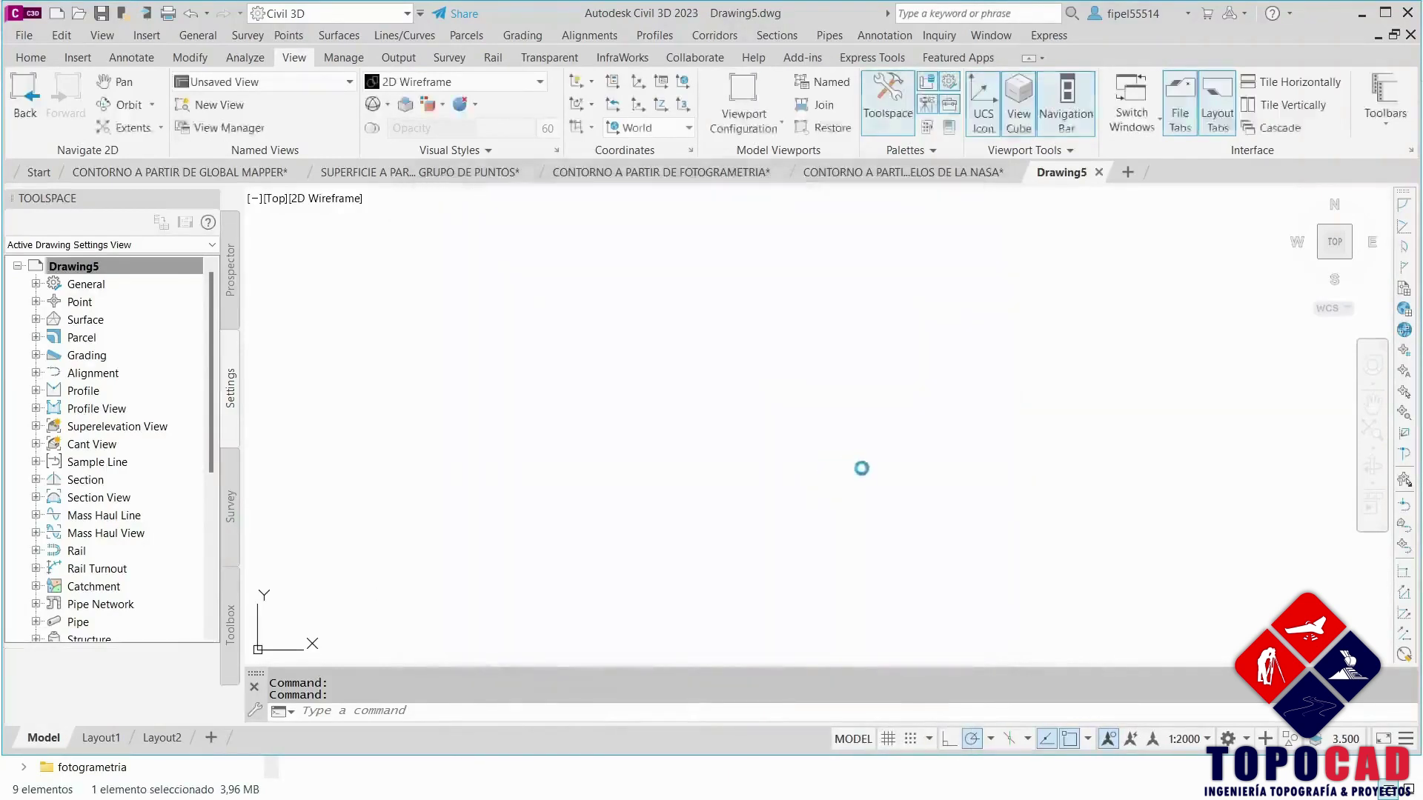
pyautogui.click(937, 508)
pyautogui.click(897, 508)
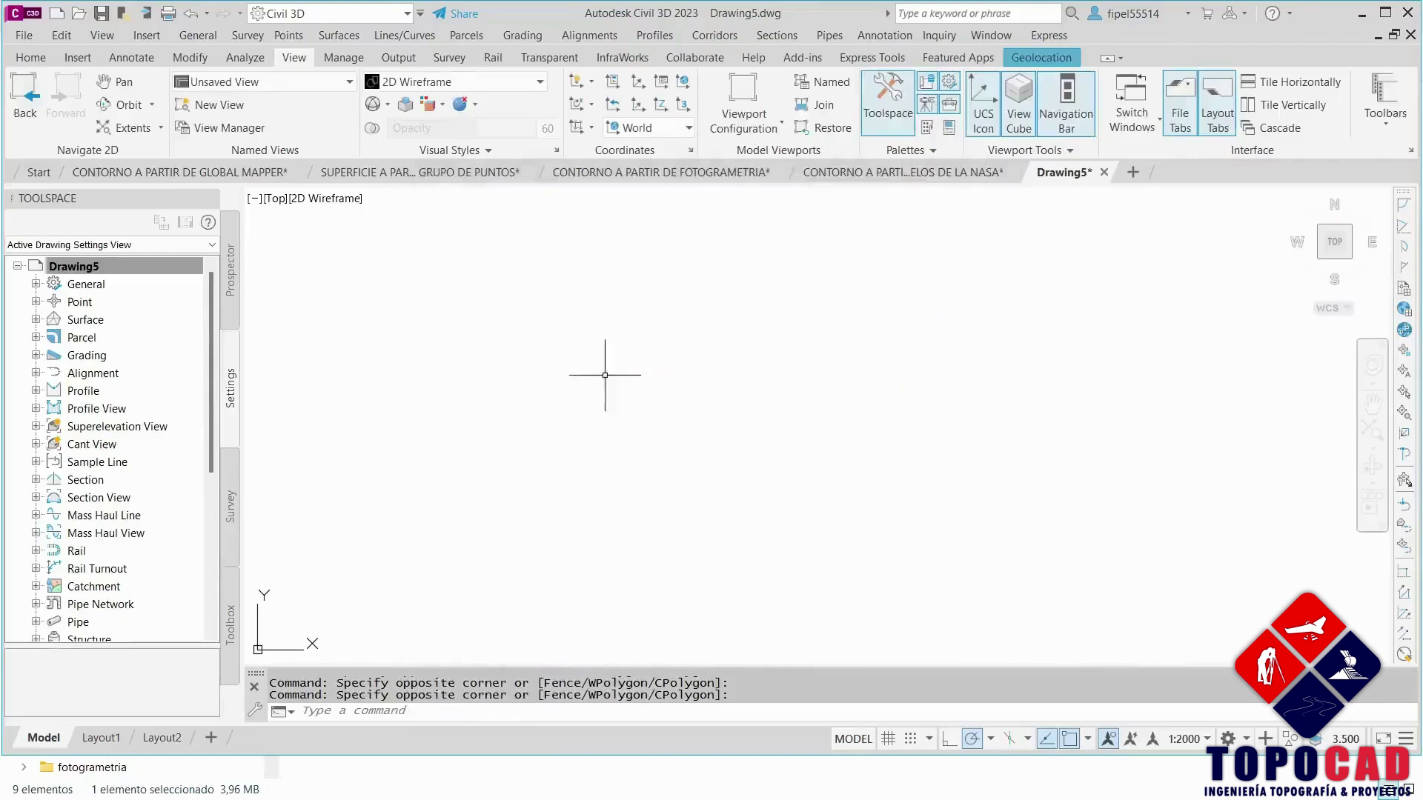
pyautogui.click(511, 333)
pyautogui.click(897, 469)
pyautogui.click(470, 274)
pyautogui.click(953, 413)
# Show the Prospector tree, and copy all contours of the NASA models drawing to the clipboard.
pyautogui.click(229, 281)
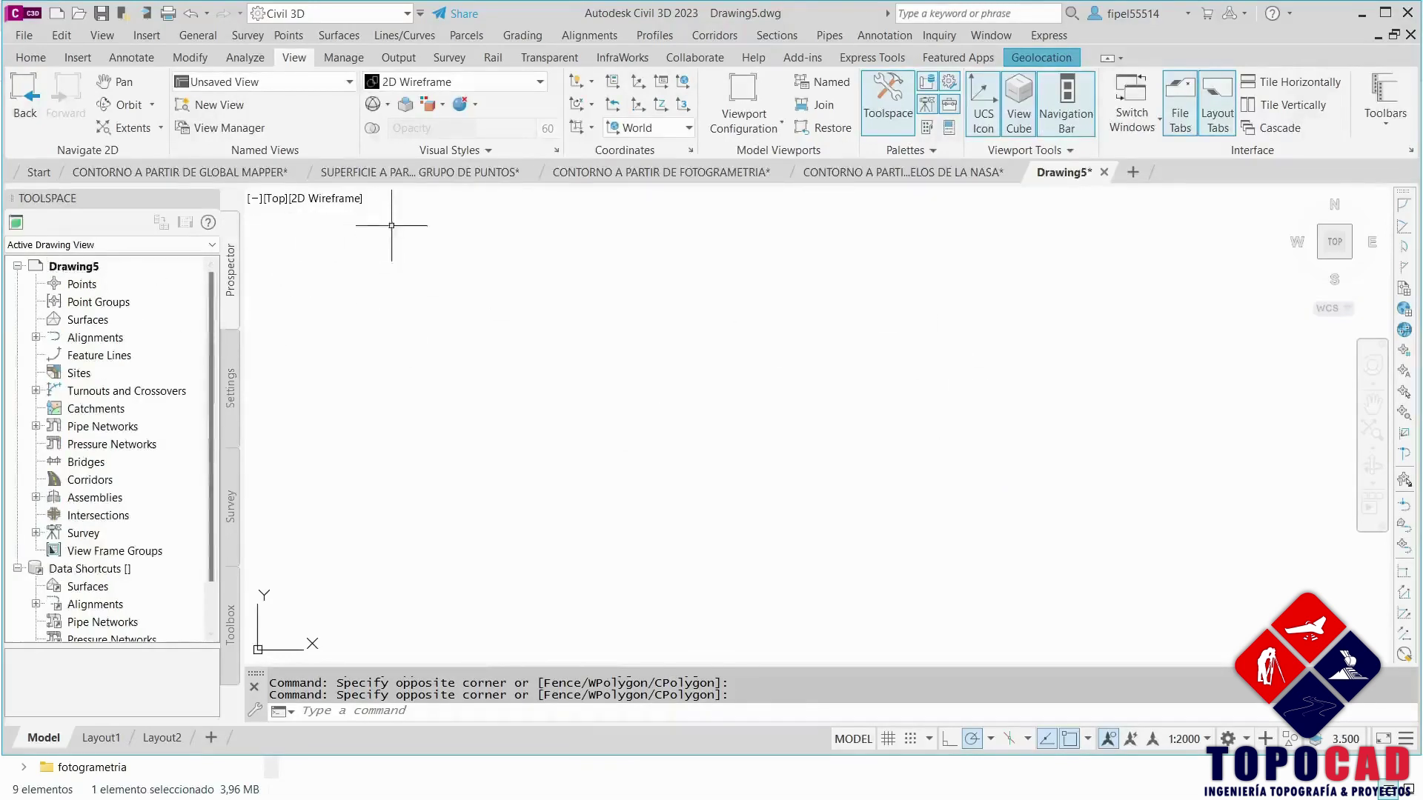
pyautogui.click(903, 174)
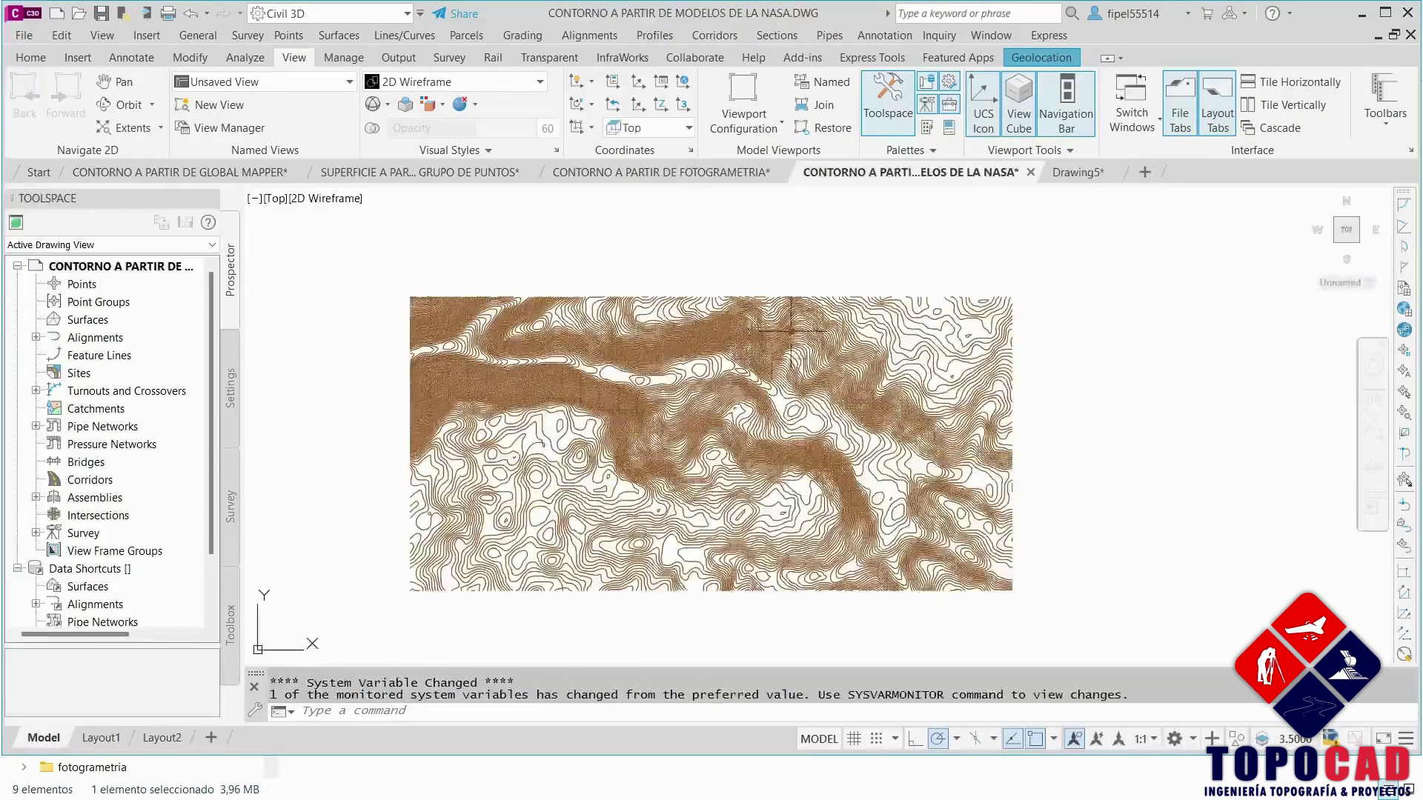
pyautogui.click(1094, 620)
pyautogui.click(385, 248)
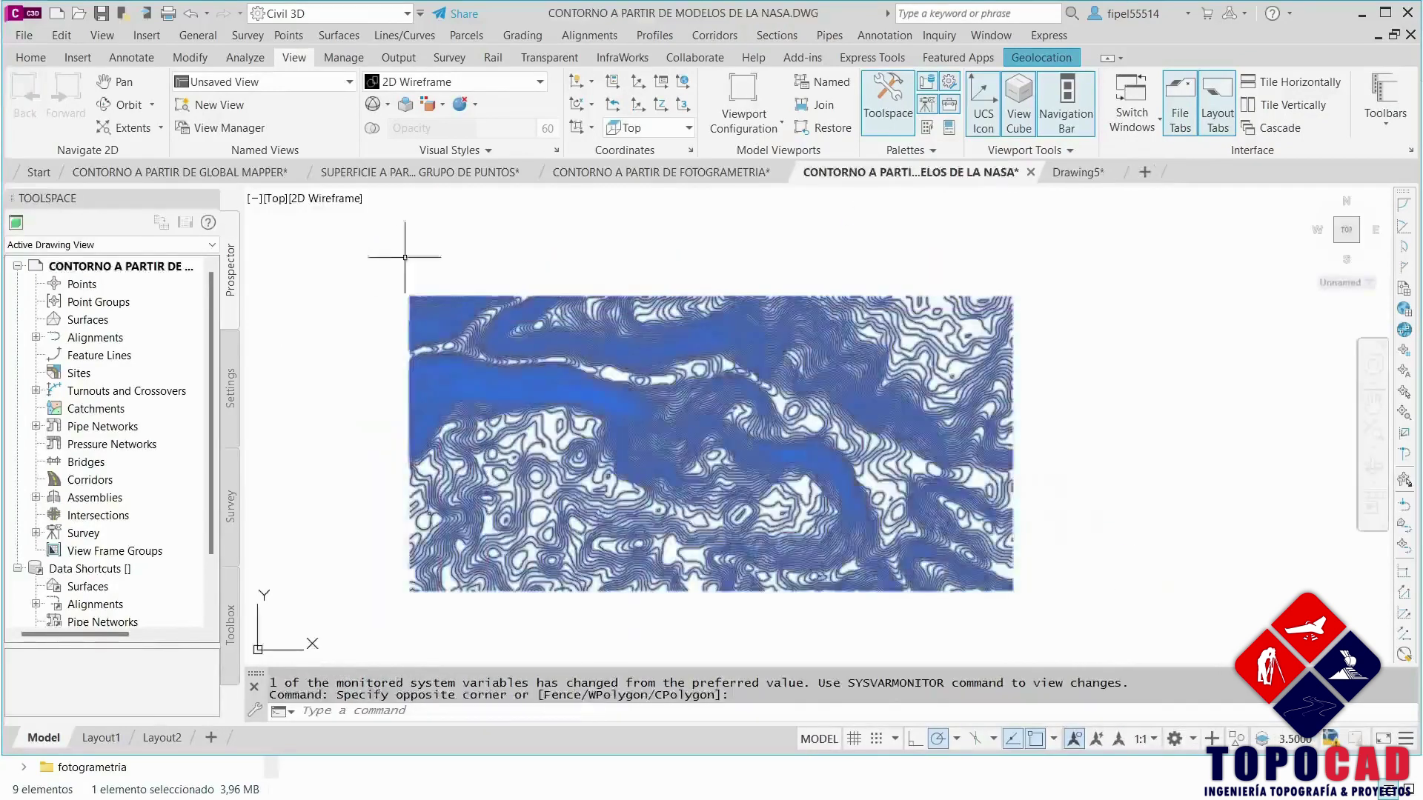
pyautogui.hotkey('ctrl', 'c')
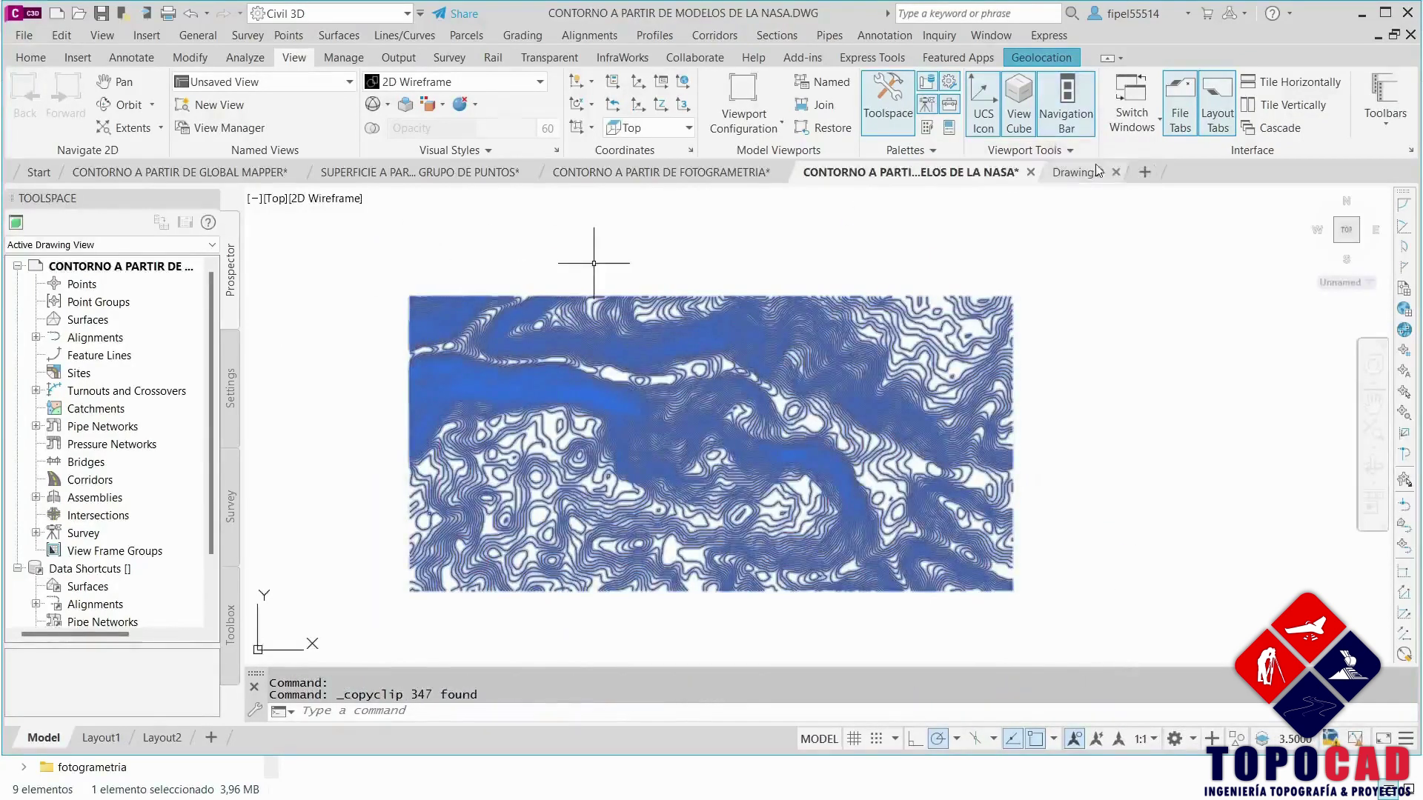
# Paste the copied contours into Drawing5 at their original coordinates and zoom to their full extents.
pyautogui.hotkey('ctrl', 'Tab')
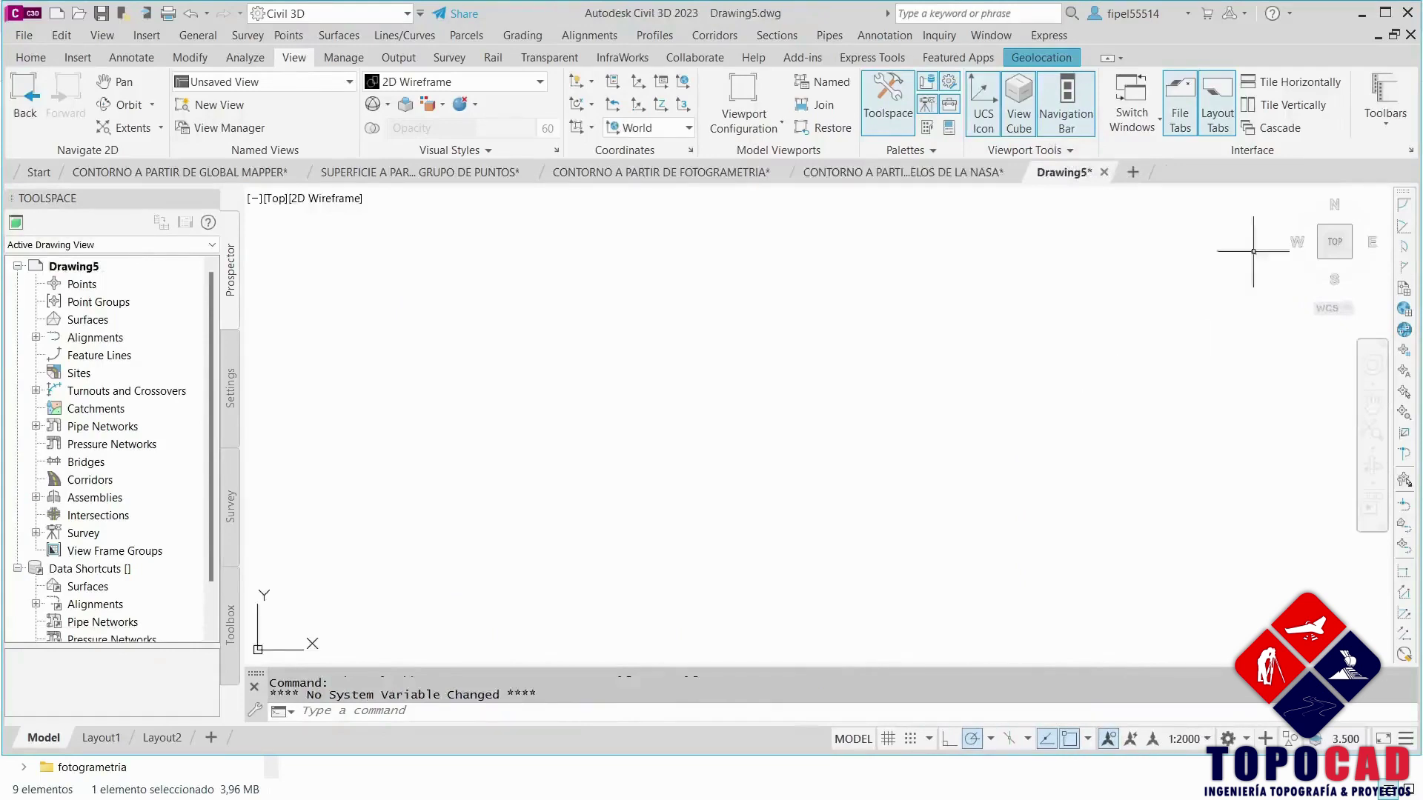
pyautogui.hotkey('alt', 'h')
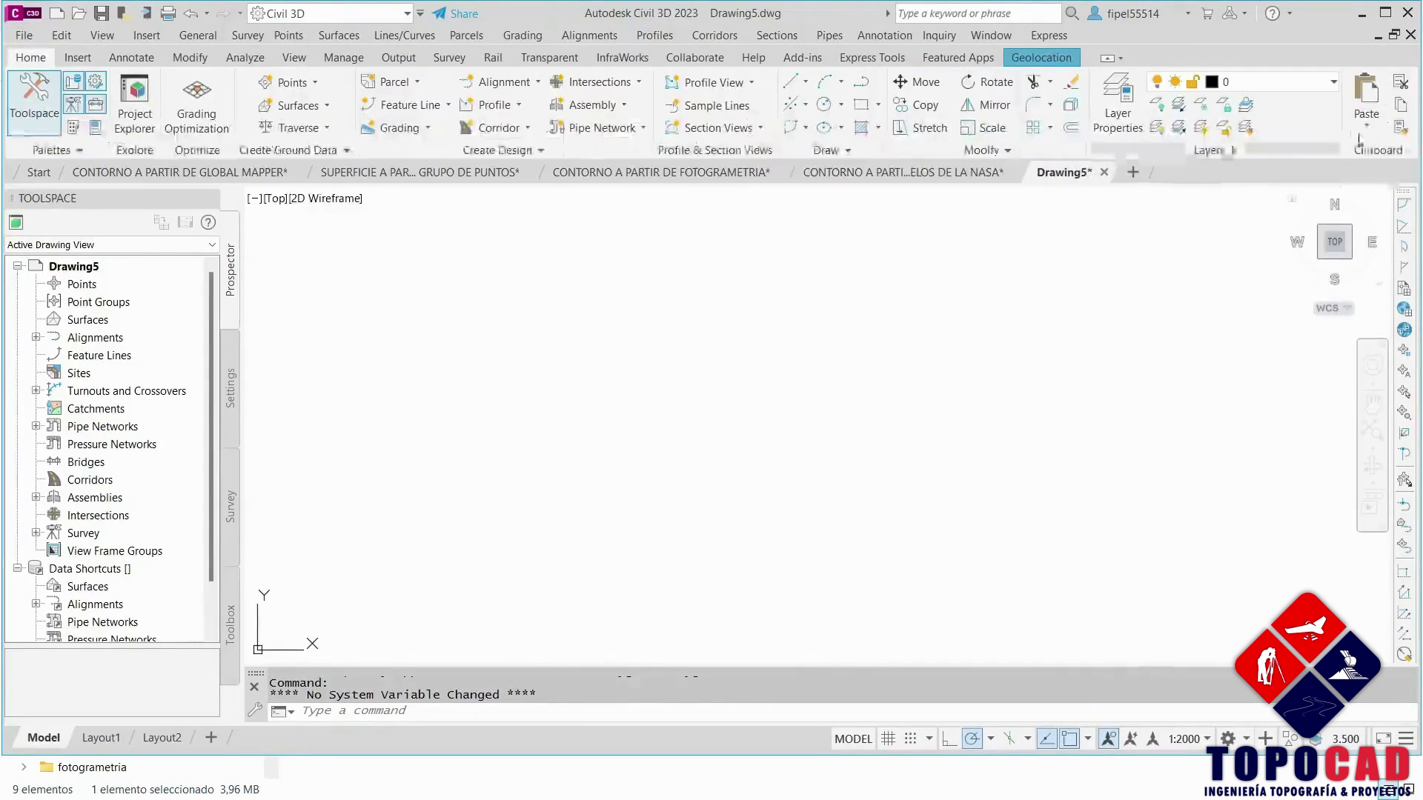
pyautogui.click(1365, 126)
pyautogui.click(1365, 268)
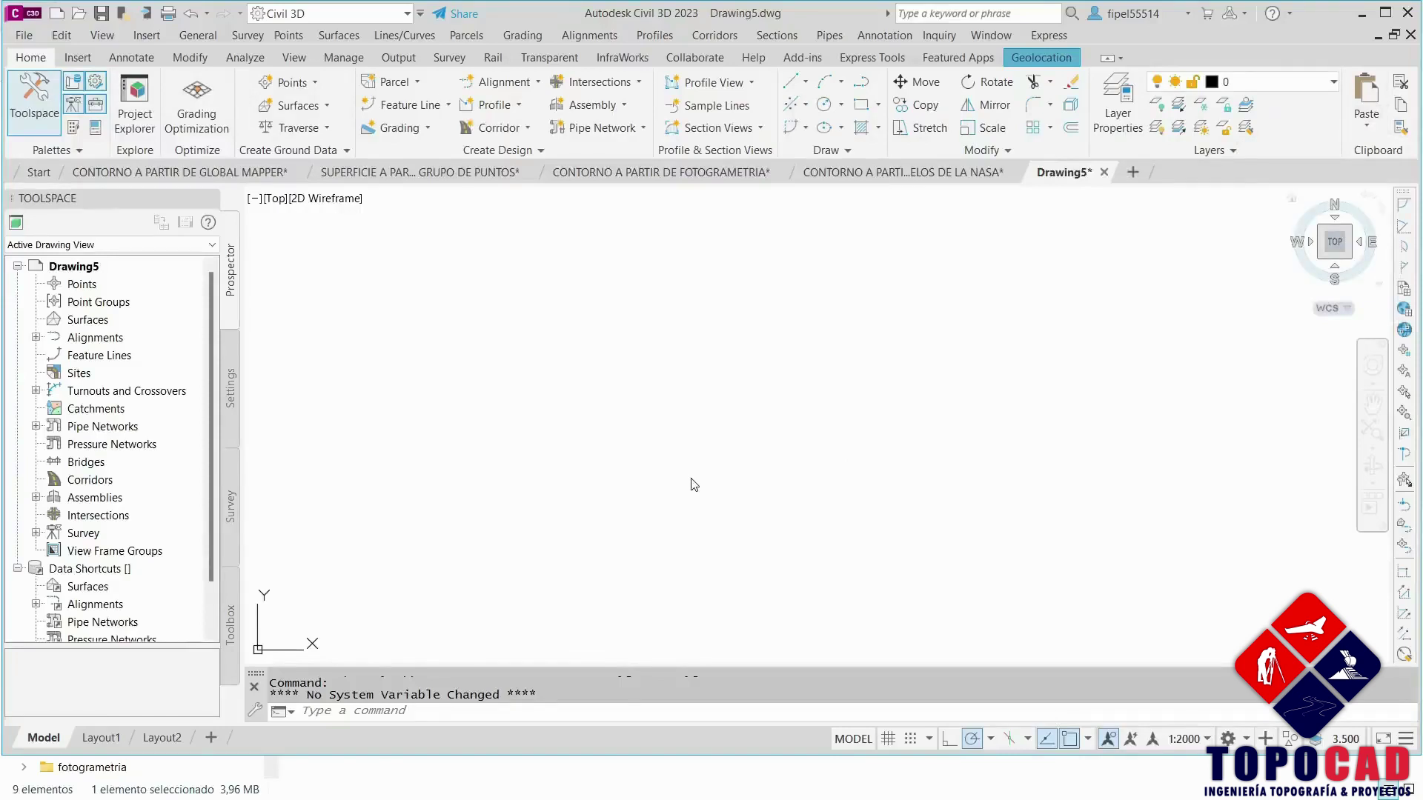
pyautogui.write('ze')
pyautogui.press('Return')
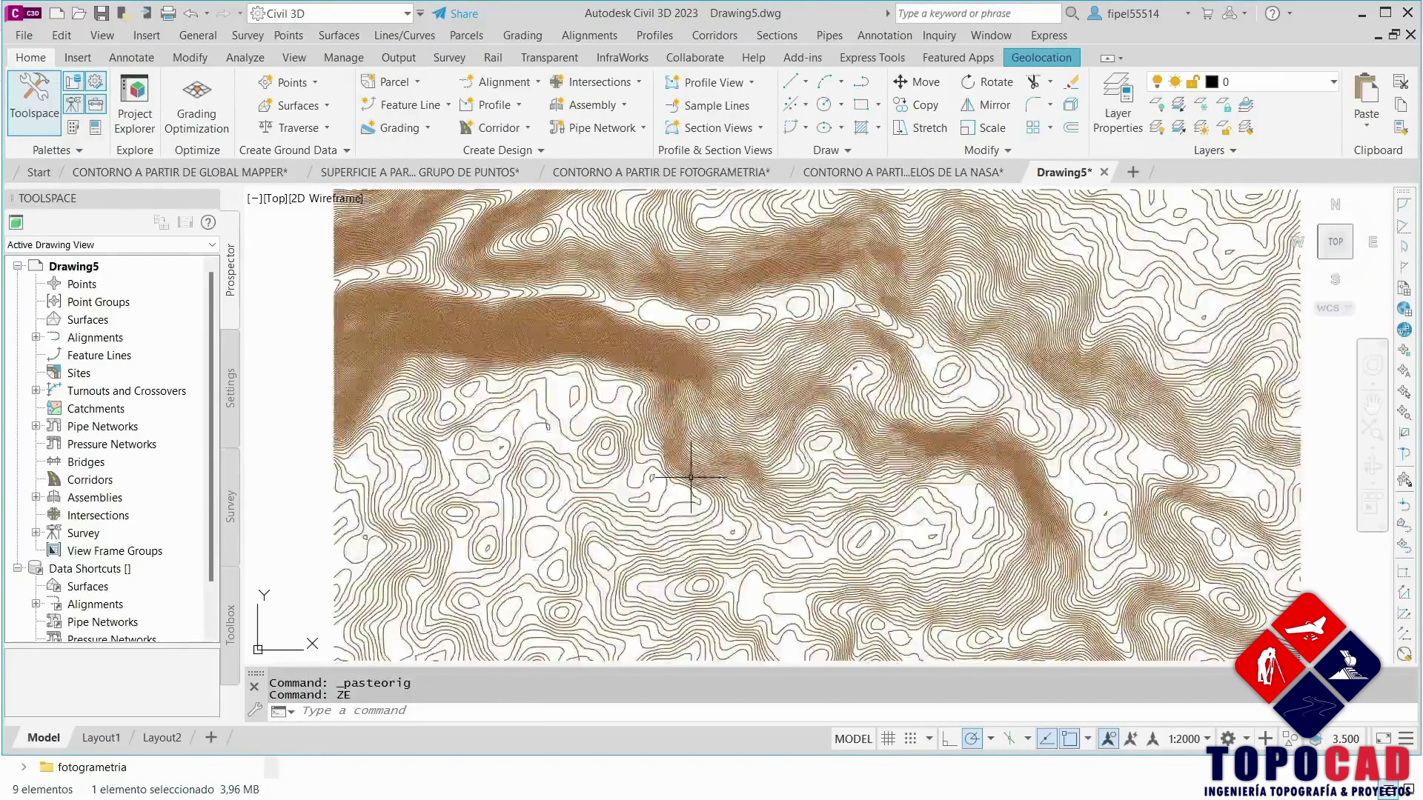
pyautogui.scroll(-3, 690, 477)
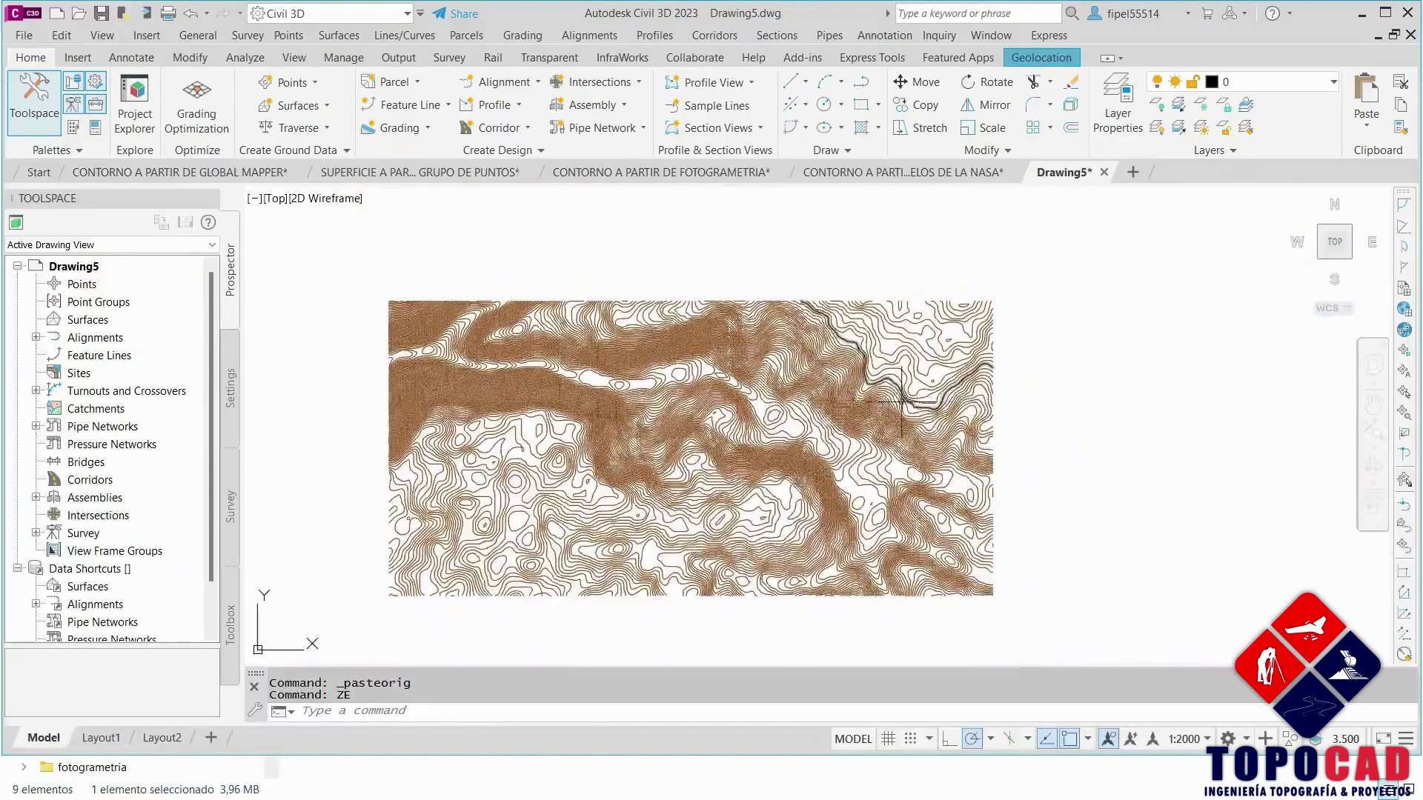
pyautogui.scroll(-1, 901, 403)
pyautogui.scroll(1, 736, 406)
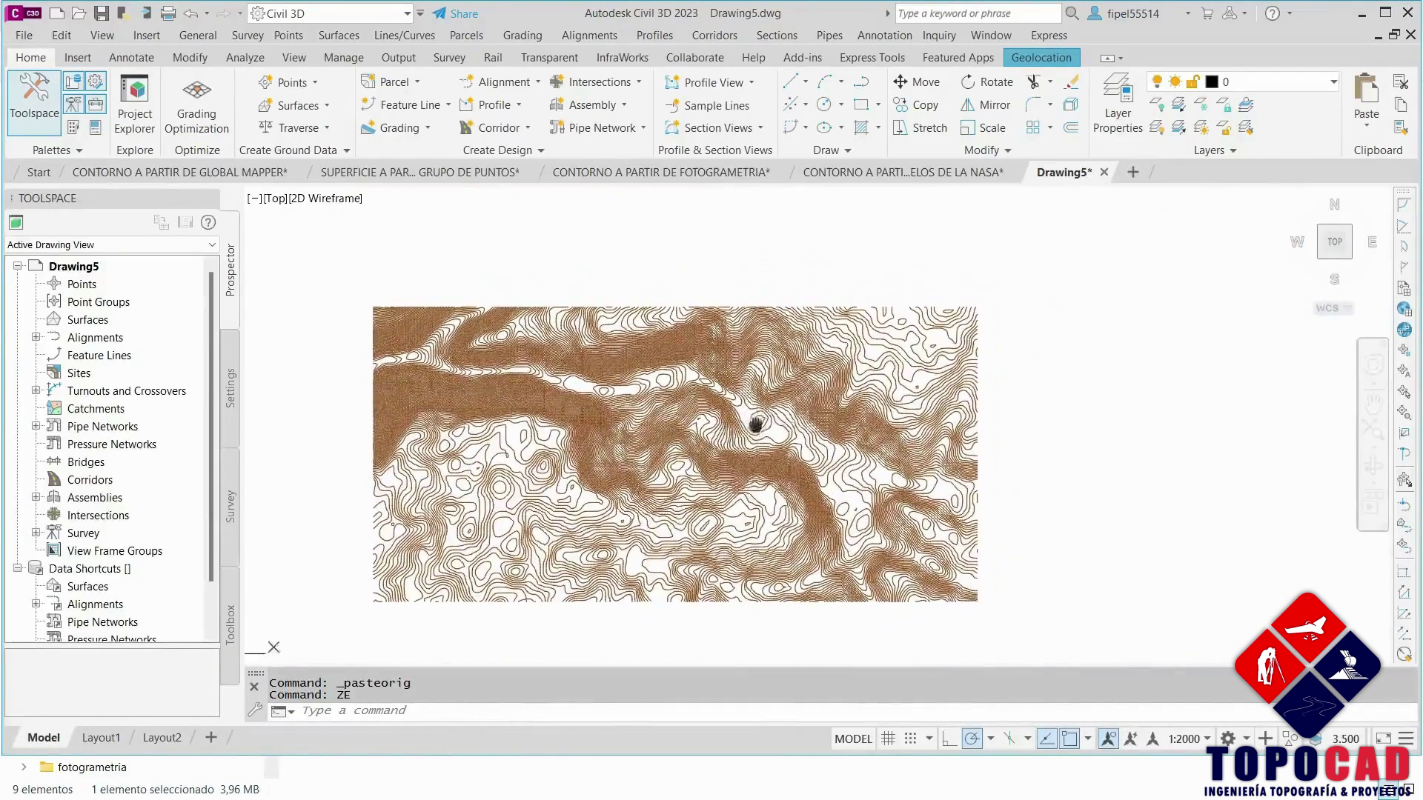
# Close the NASA models contour drawing and return to the full contour extent in Drawing5.
pyautogui.click(1013, 175)
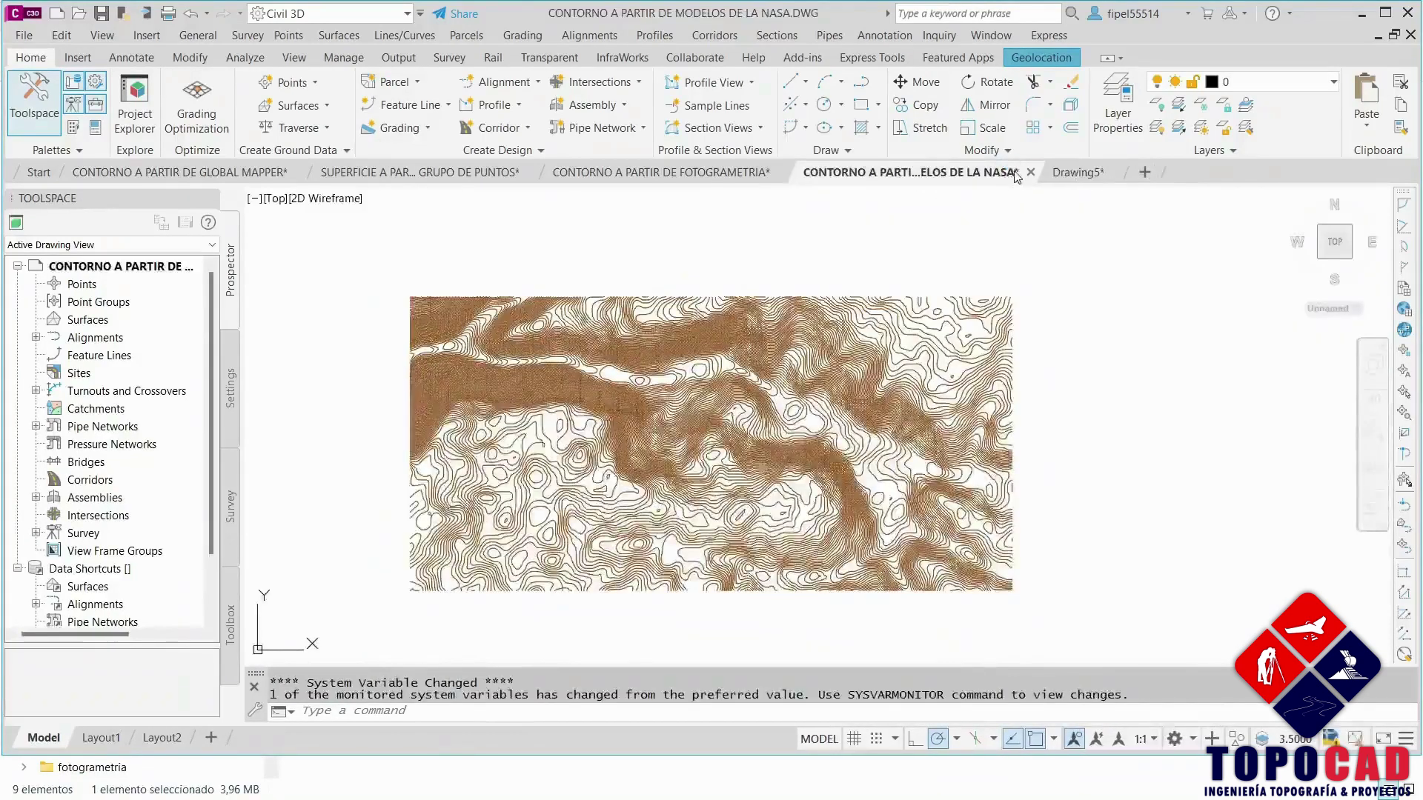
pyautogui.click(775, 433)
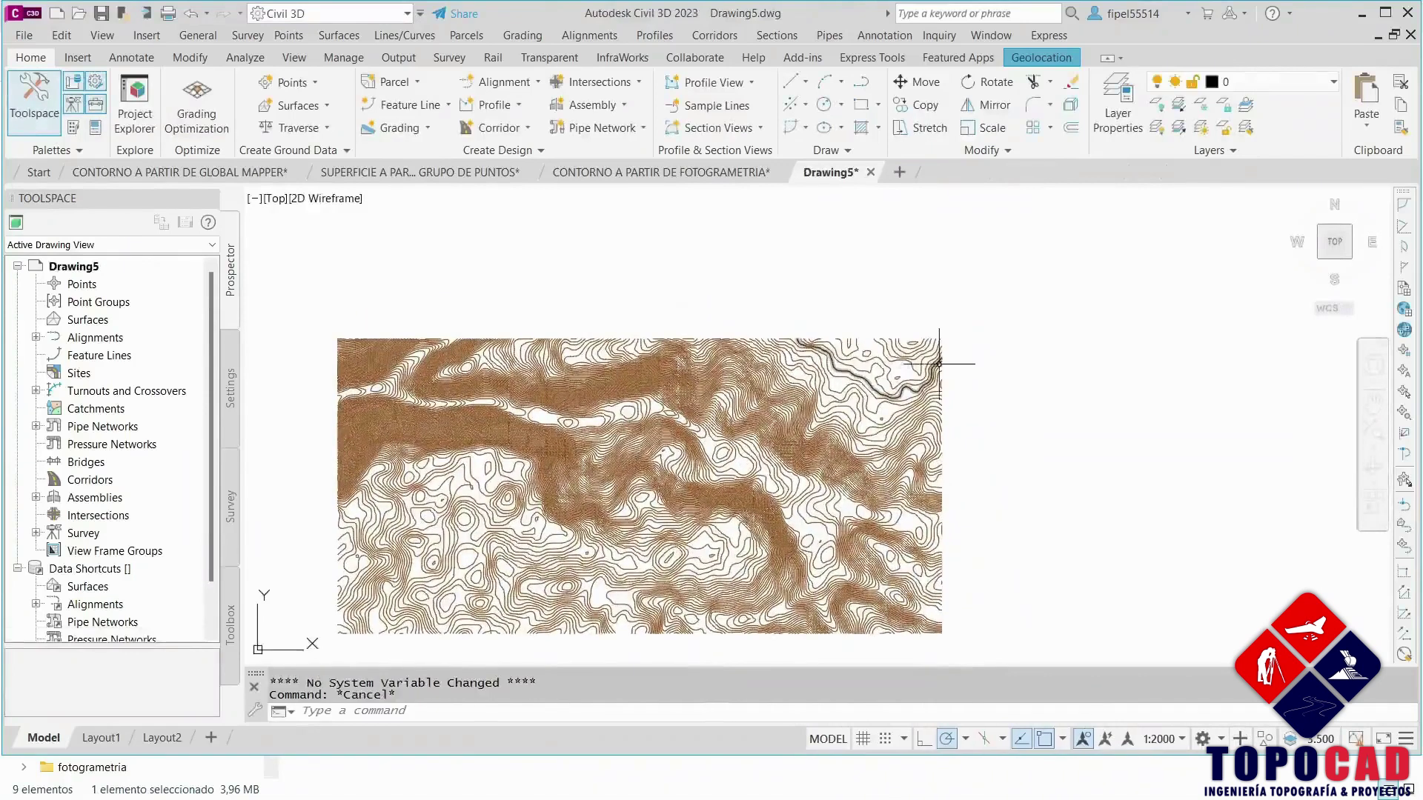
pyautogui.scroll(-2, 845, 392)
pyautogui.scroll(3, 822, 408)
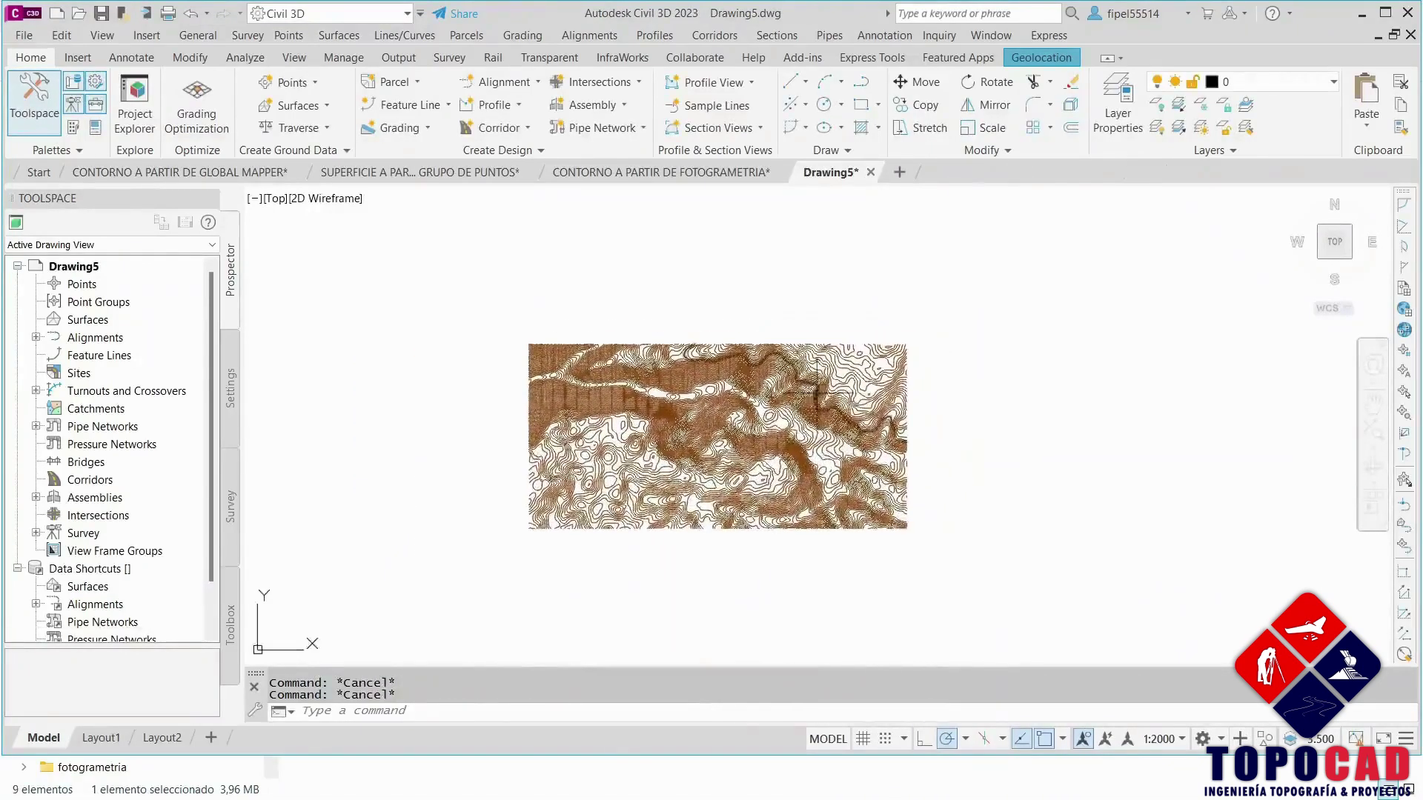
pyautogui.scroll(1, 841, 341)
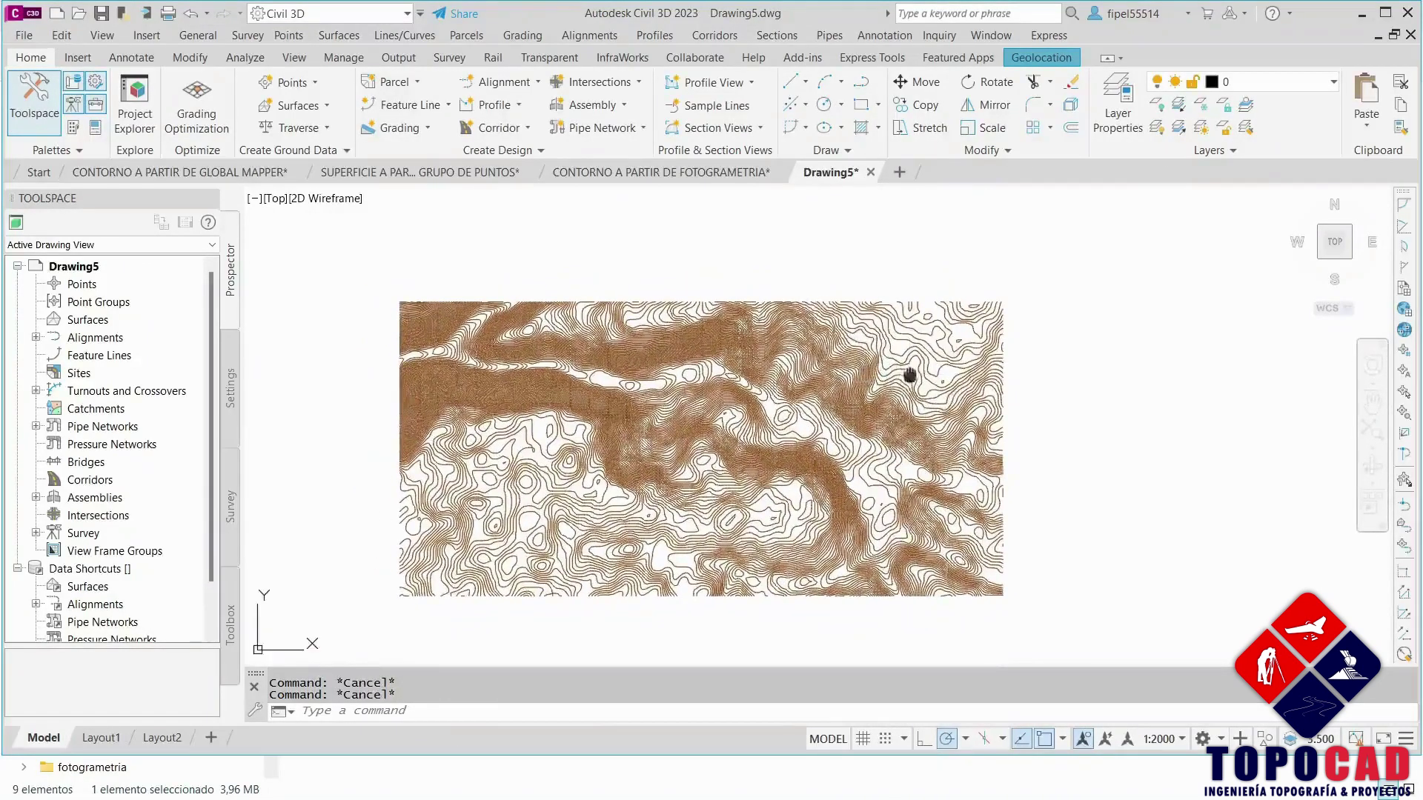
pyautogui.scroll(-1, 1028, 452)
# Review the layers of Drawing5 and delete all of them by name from A-BLDG through V-SURV-NTWK with LAYDEL, including their objects.
pyautogui.click(1309, 83)
pyautogui.click(1313, 84)
pyautogui.click(1336, 86)
pyautogui.moveTo(1405, 178); pyautogui.dragTo(1400, 265)
pyautogui.click(1106, 386)
pyautogui.click(1112, 391)
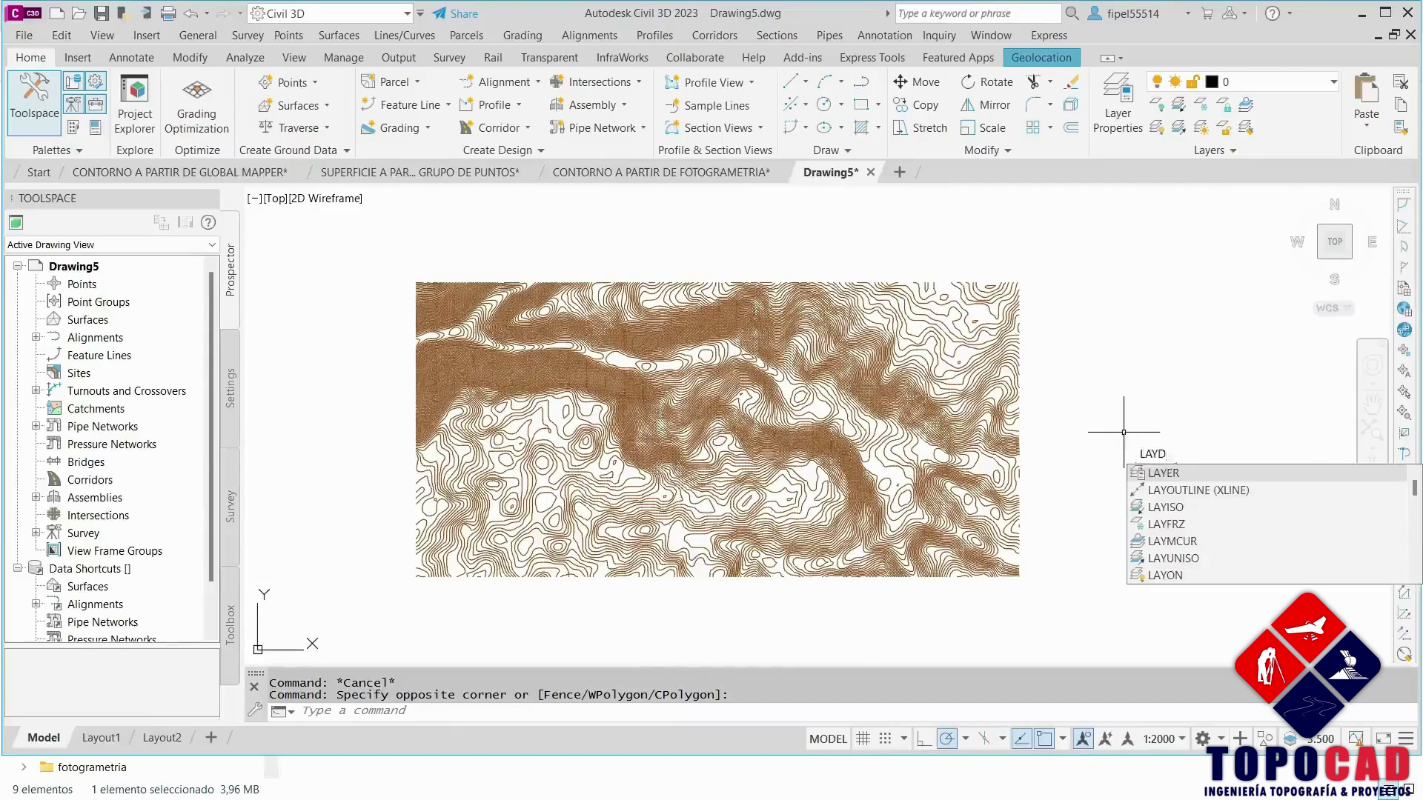
pyautogui.write('E')
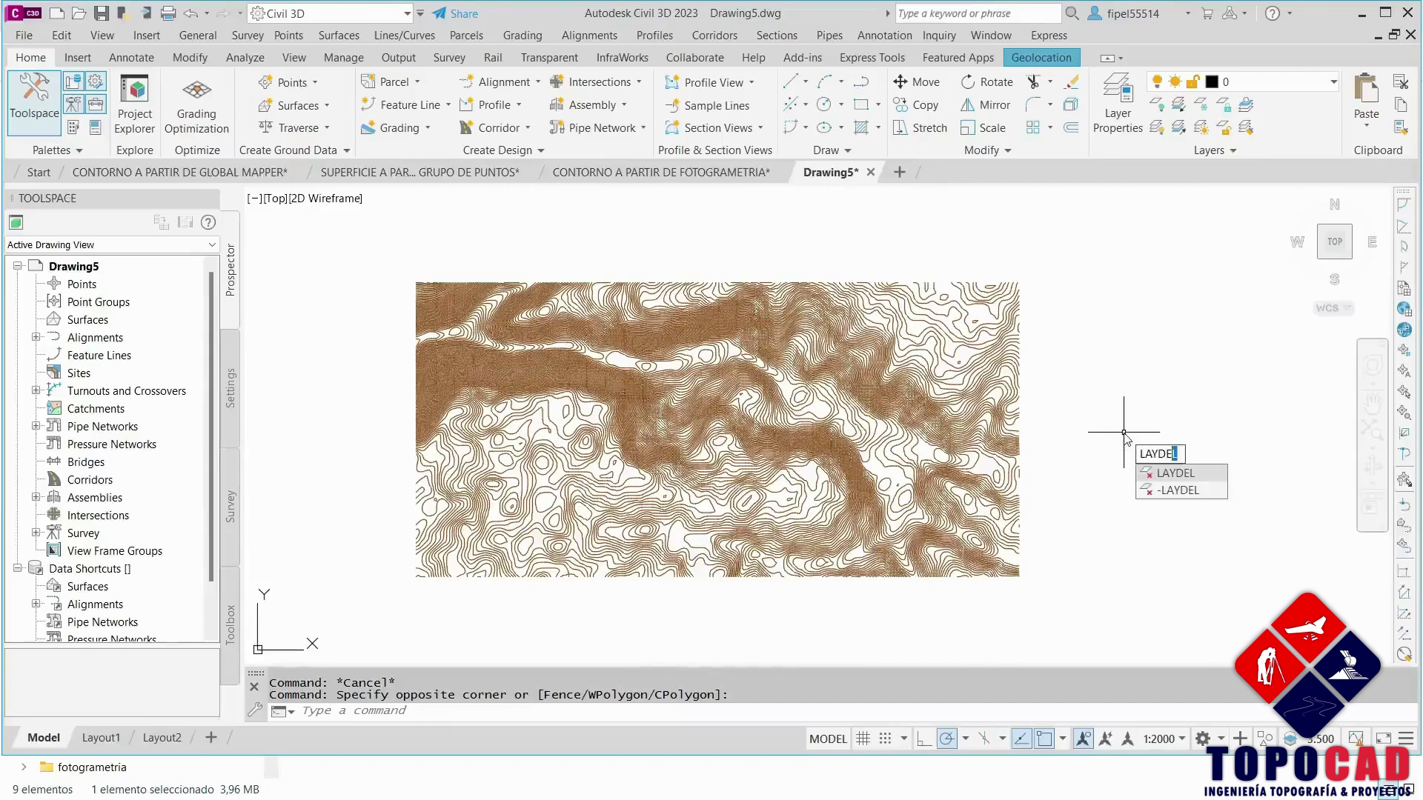
pyautogui.click(1178, 473)
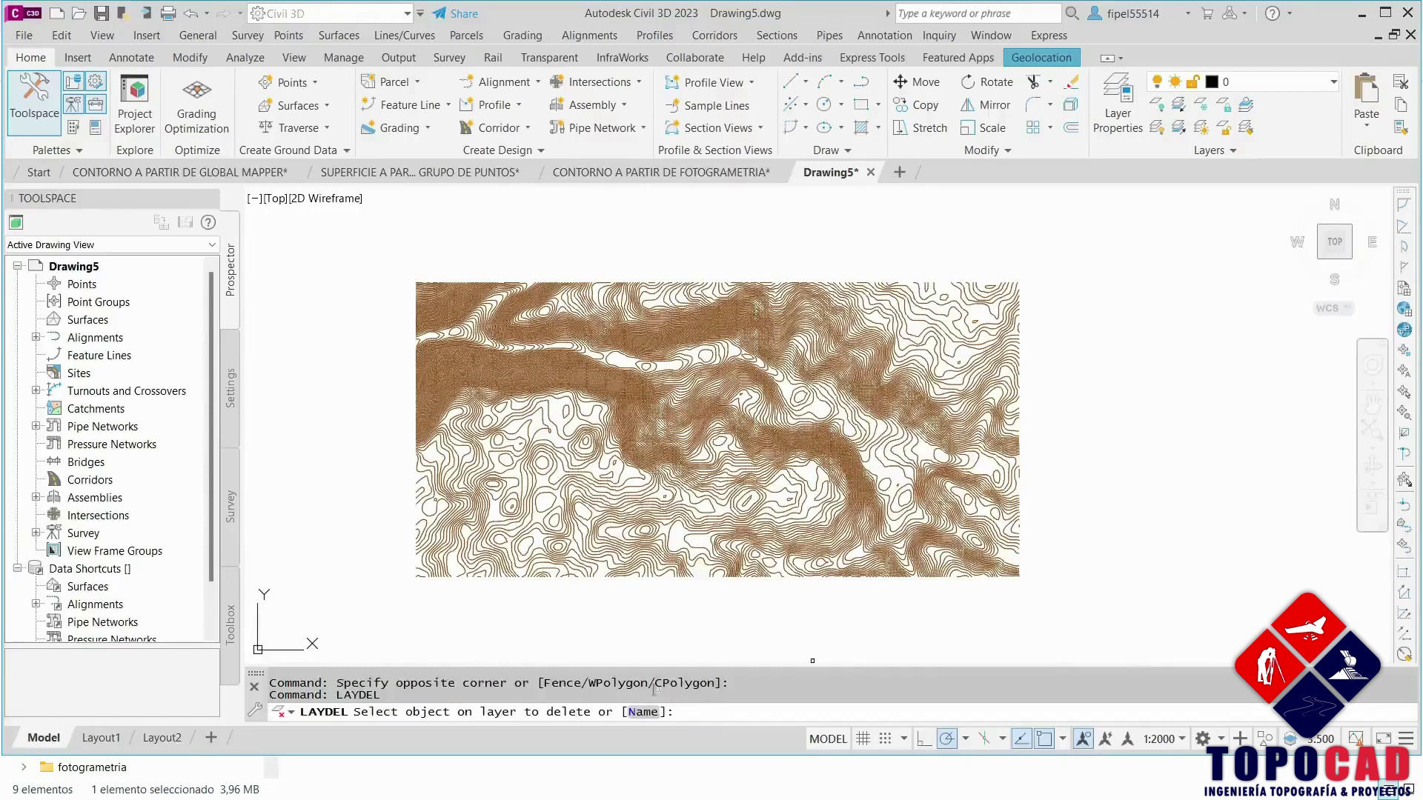
pyautogui.click(657, 716)
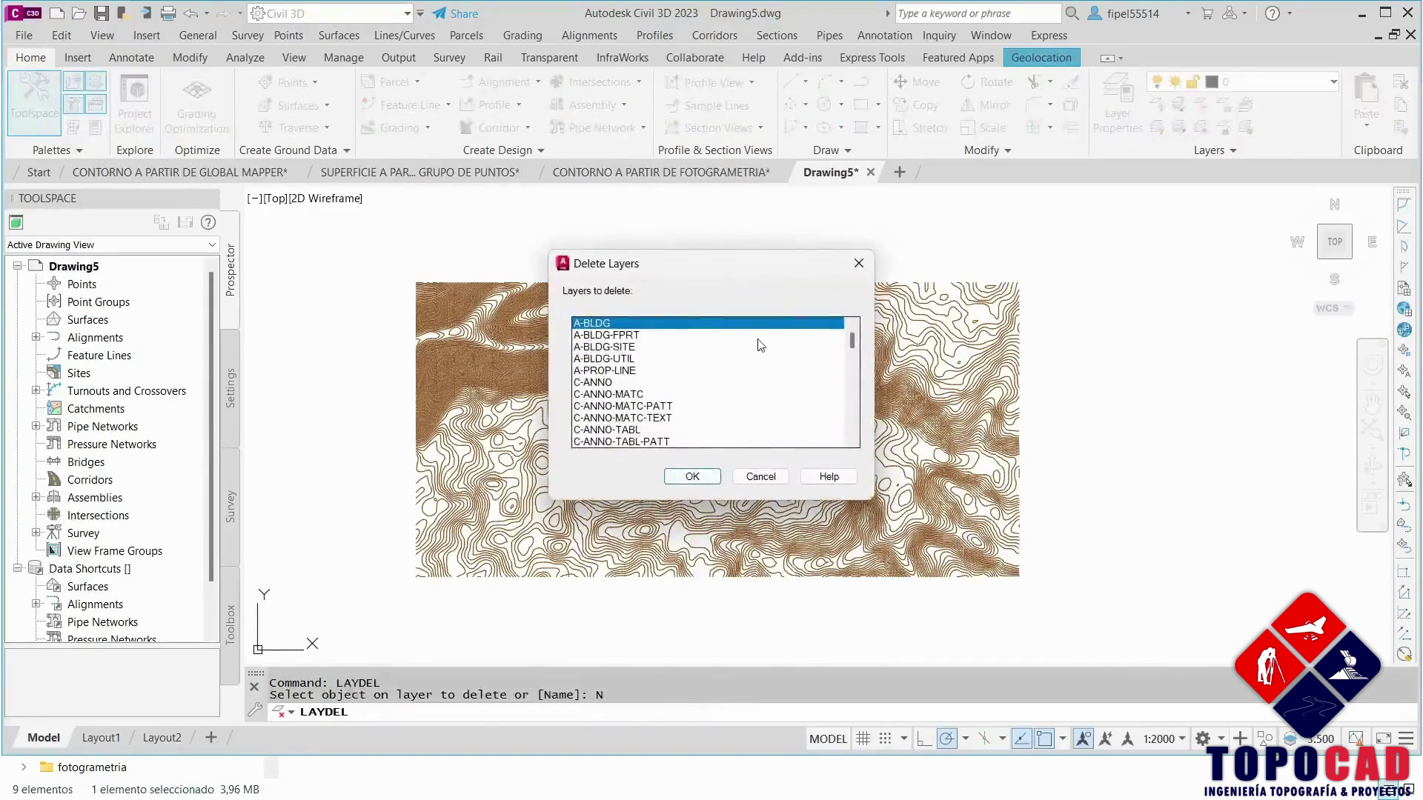
pyautogui.moveTo(855, 345)
pyautogui.mouseDown()
pyautogui.moveTo(852, 438)
pyautogui.moveTo(848, 339)
pyautogui.mouseUp()
pyautogui.moveTo(852, 342); pyautogui.dragTo(850, 437)
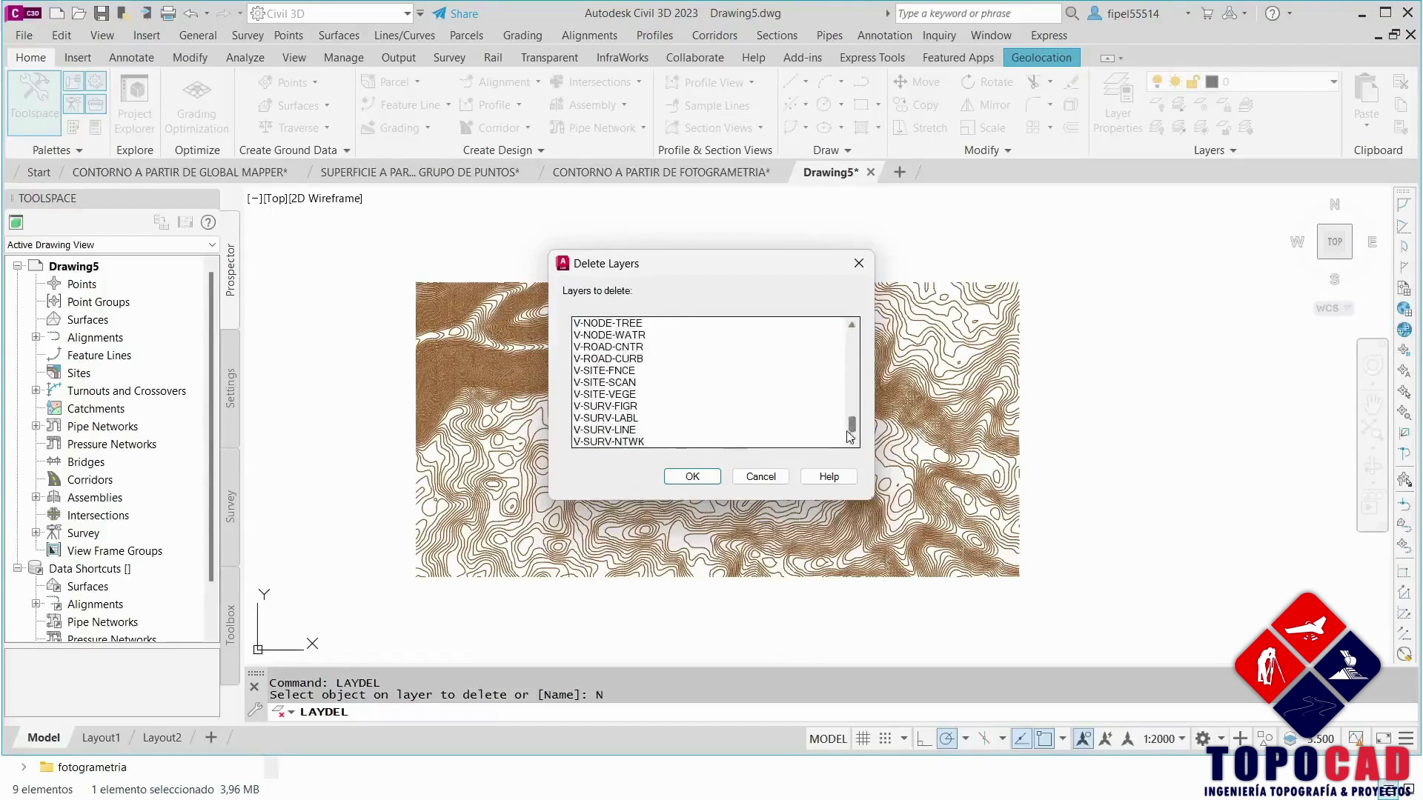
pyautogui.keyDown('shift'); pyautogui.click(643, 442); pyautogui.keyUp('shift')
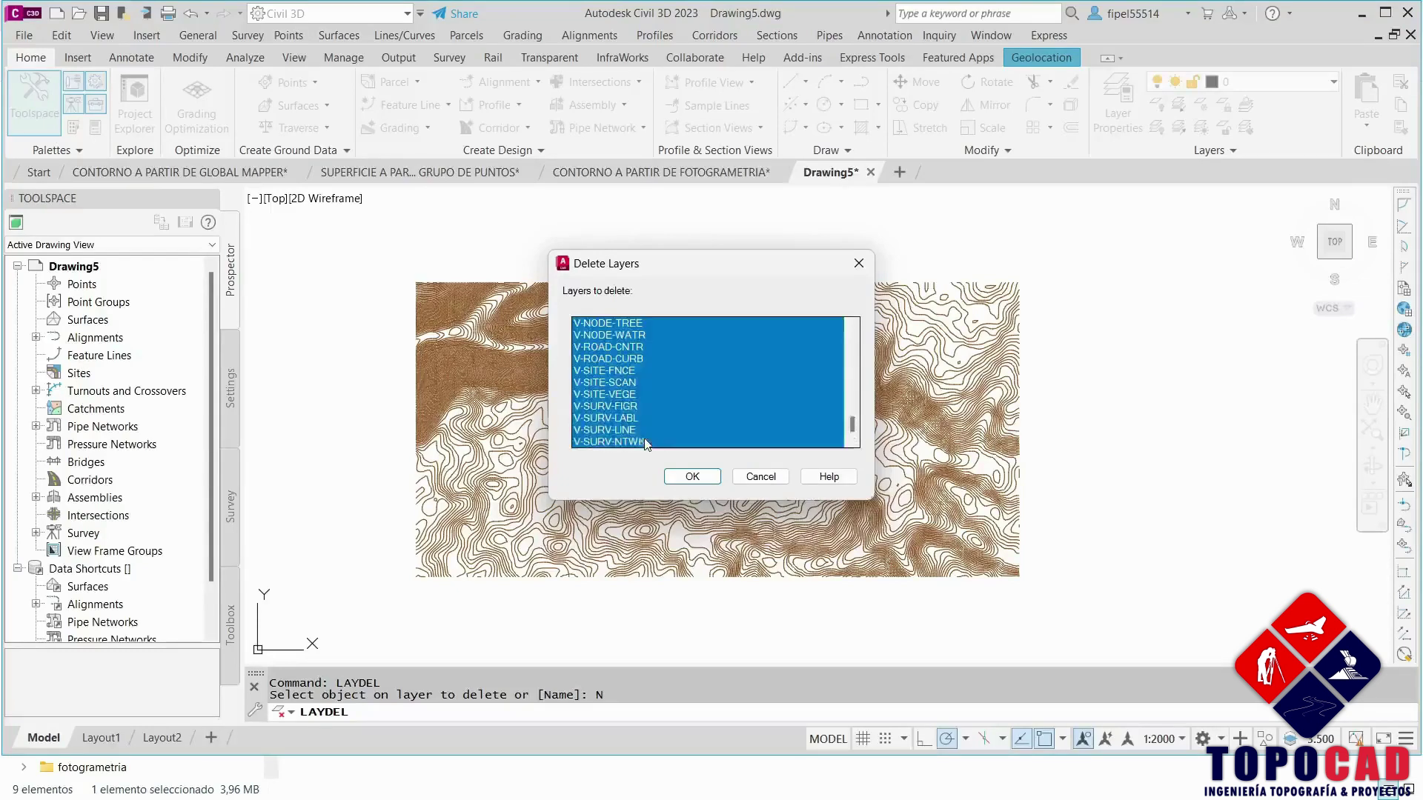
pyautogui.click(704, 480)
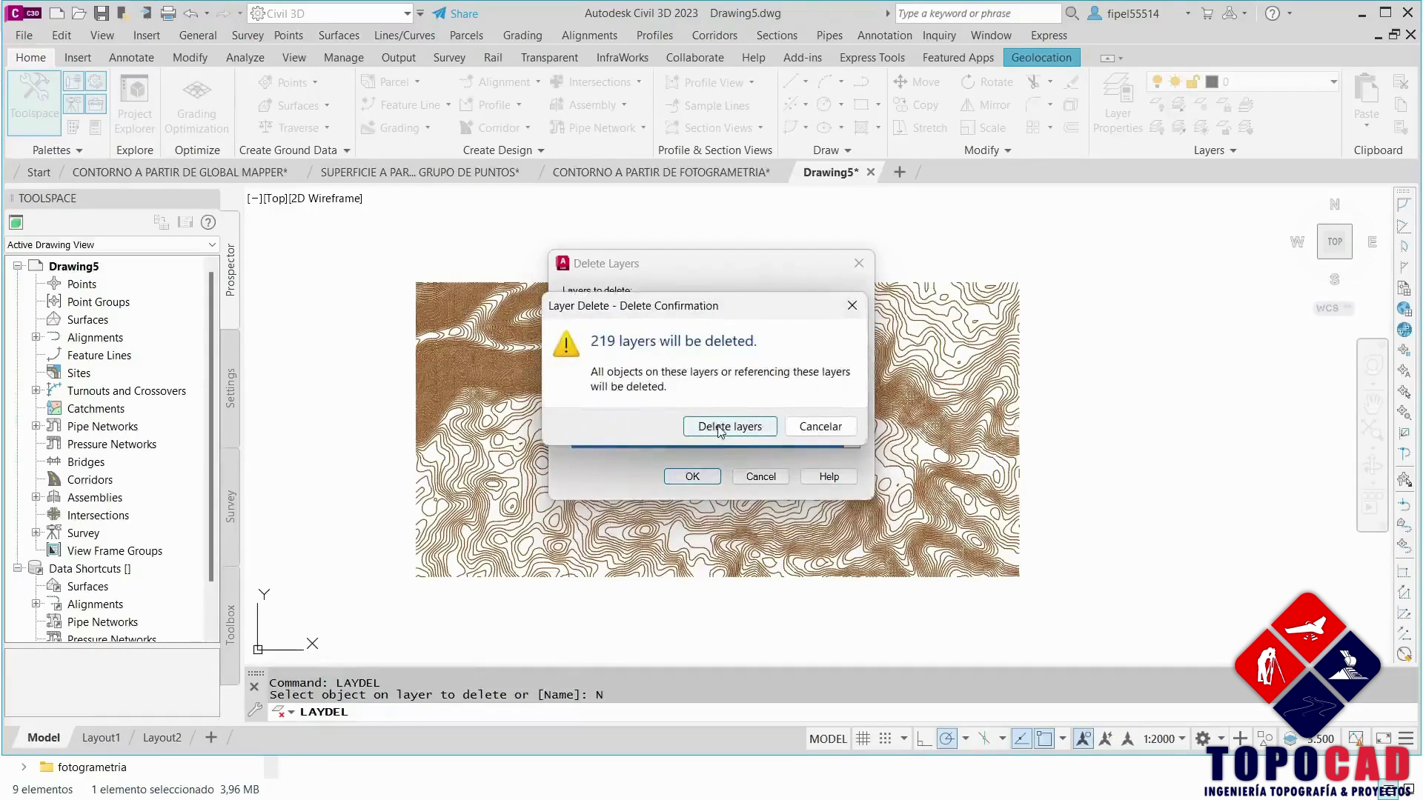
pyautogui.click(720, 428)
# Paste the copied contours again at their original coordinates and check the drawing's layer list.
pyautogui.click(997, 550)
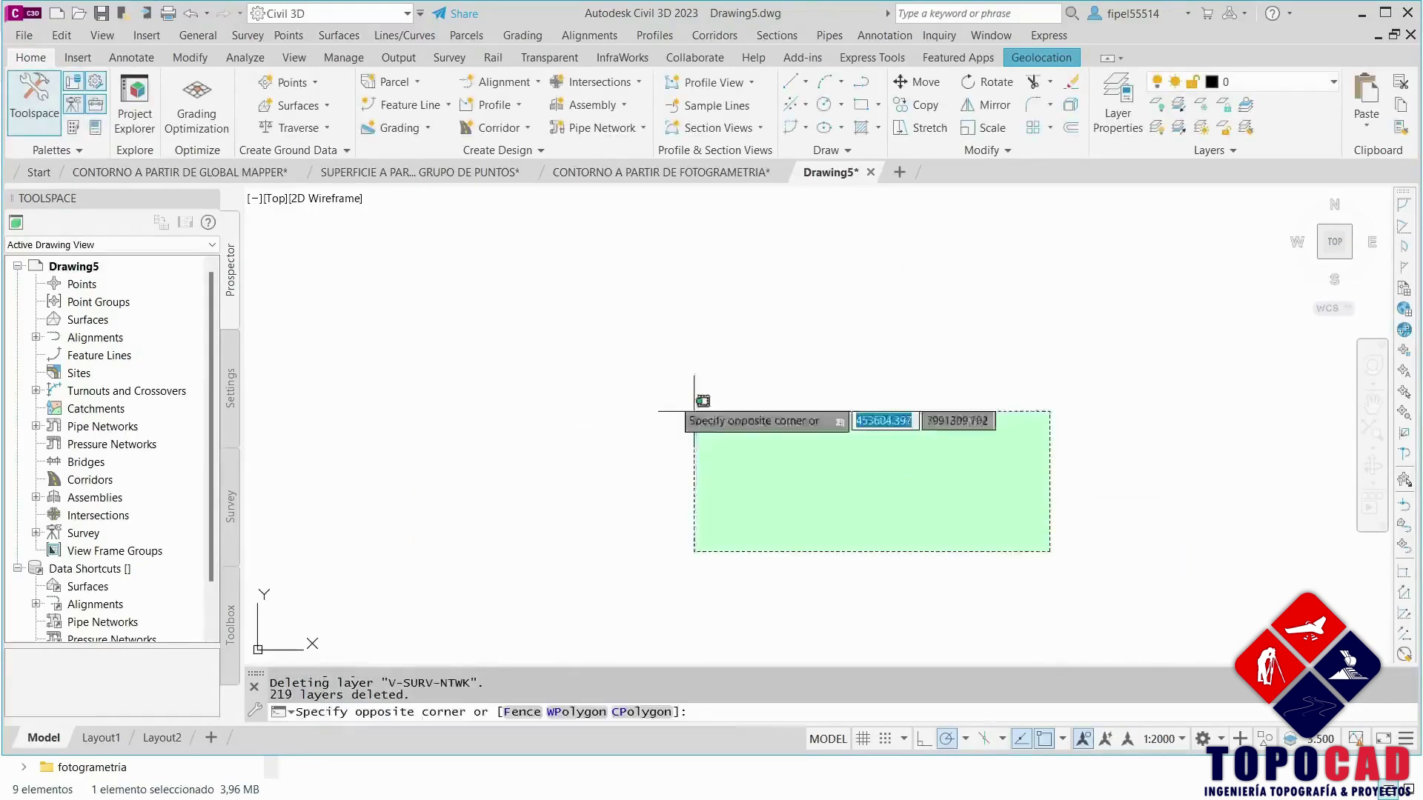
pyautogui.click(1366, 134)
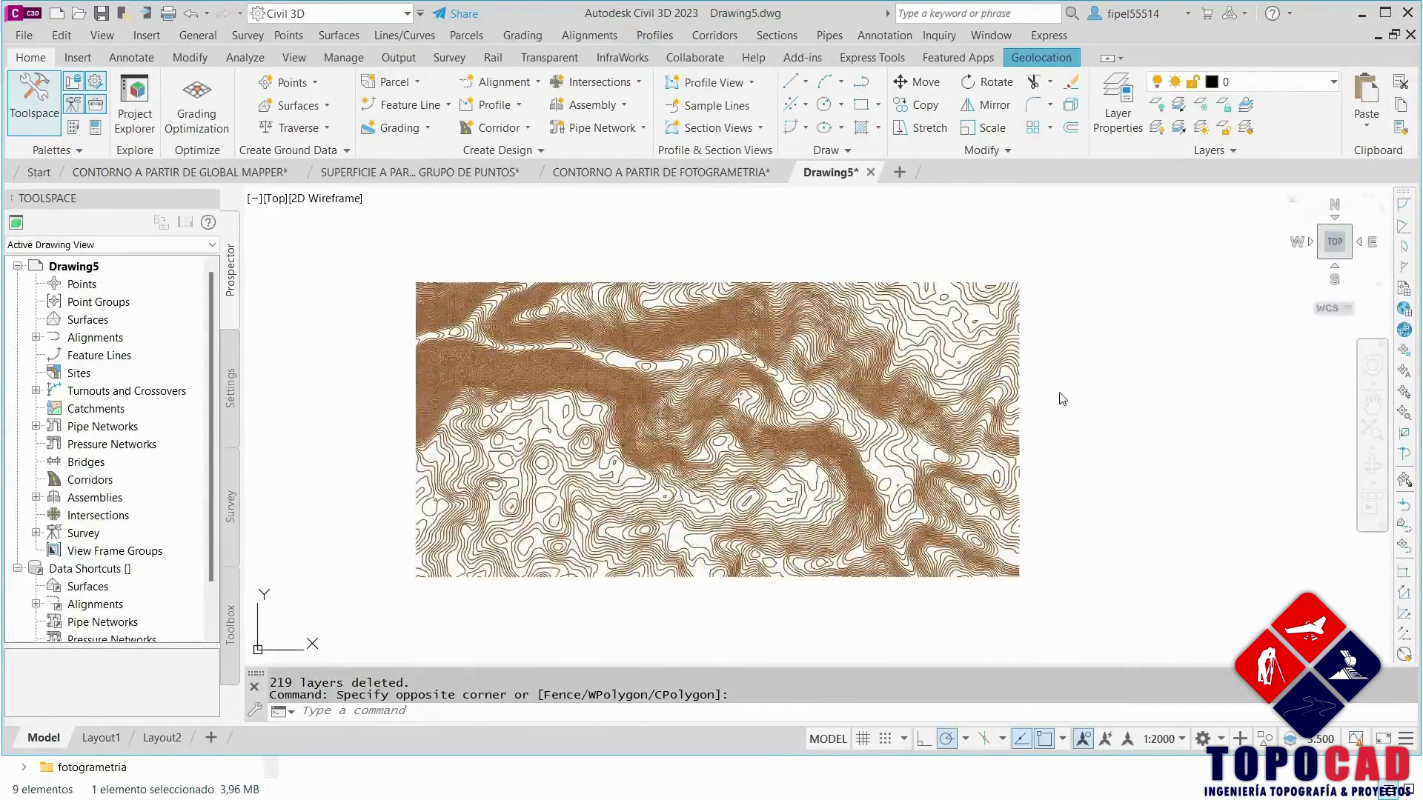
pyautogui.press('Escape')
pyautogui.click(1333, 82)
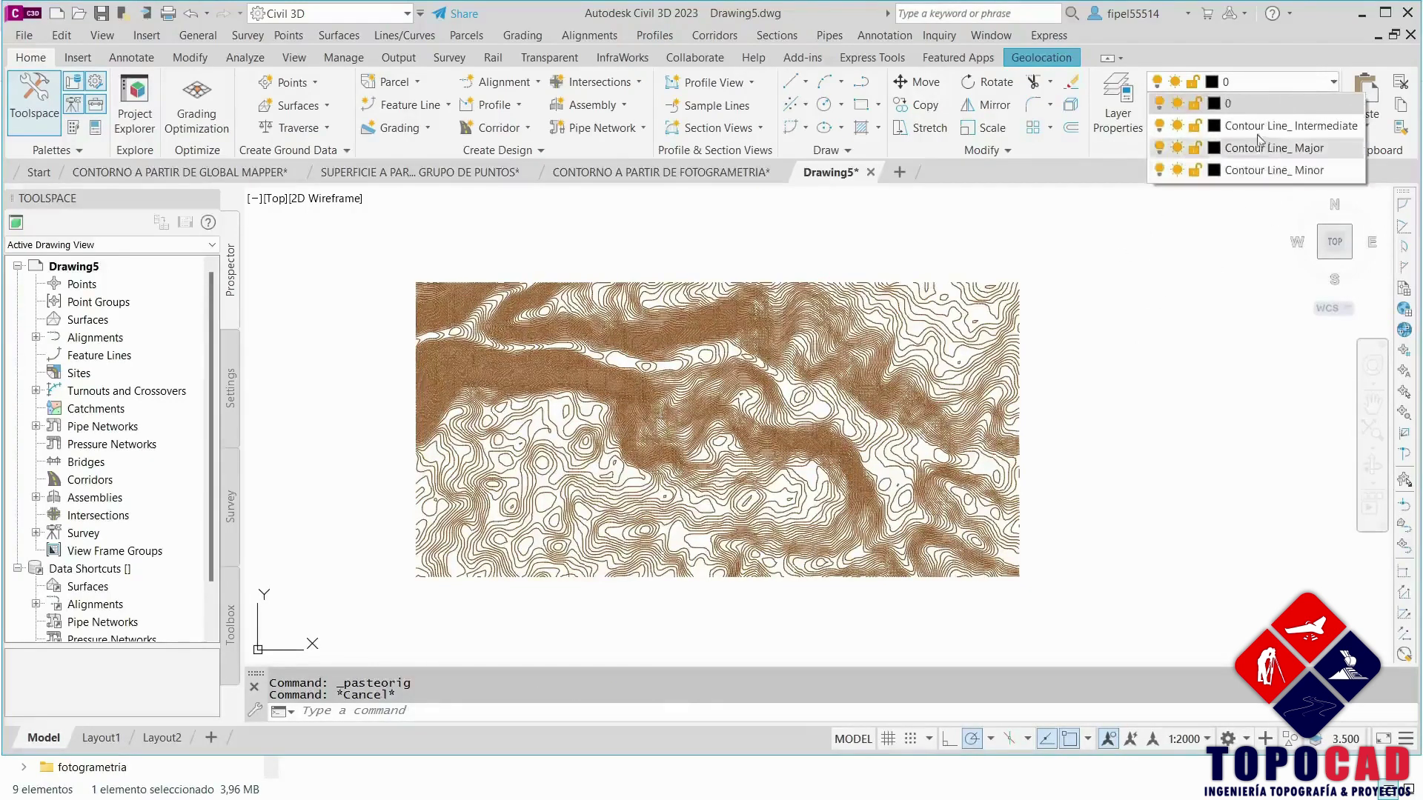